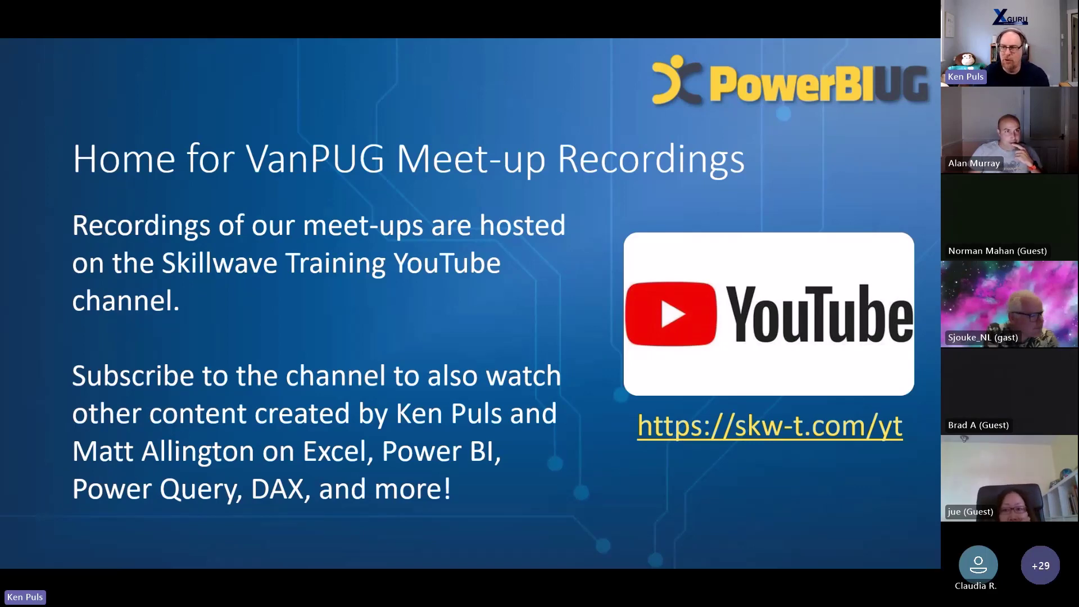
Advance to the Featured Monkey Shorts Videos slide, then end the slideshow into Normal view
key("Right")
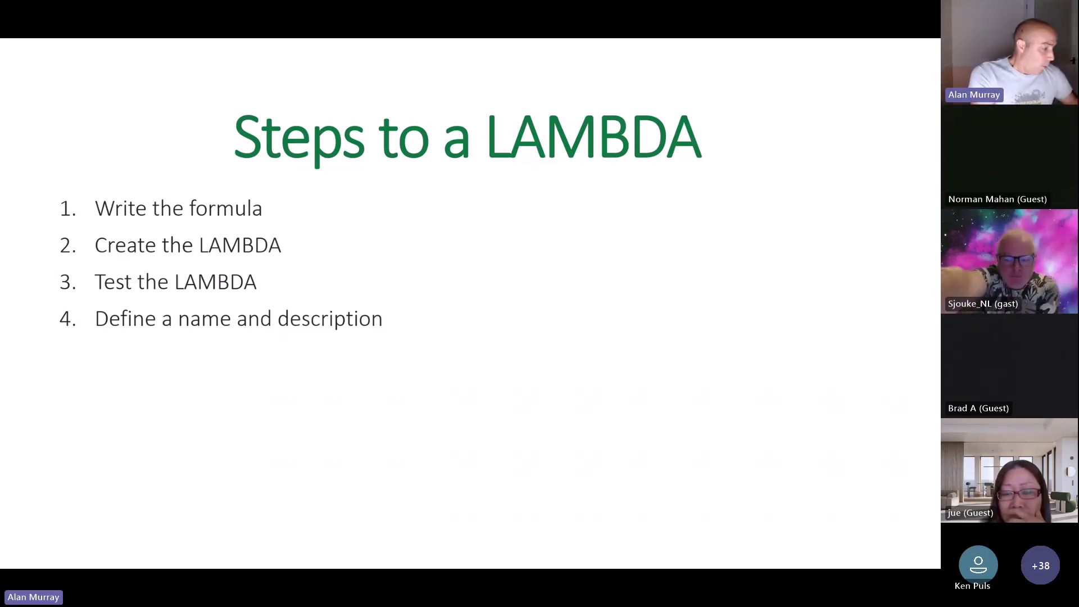
key("Escape")
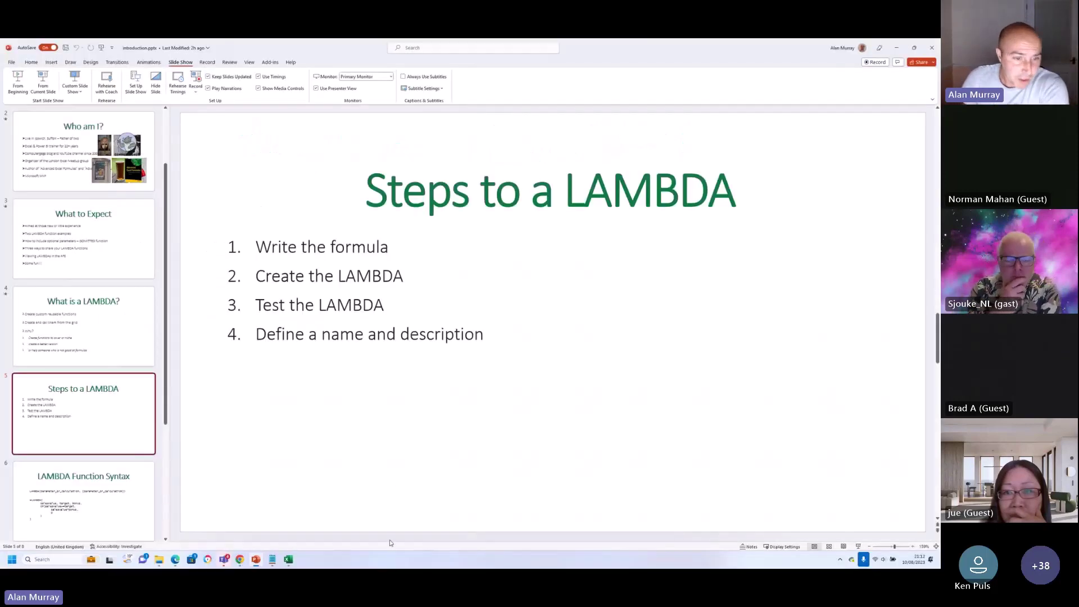
Switch from PowerPoint to the lambda.xlsx workbook in Excel
left_click(289, 559)
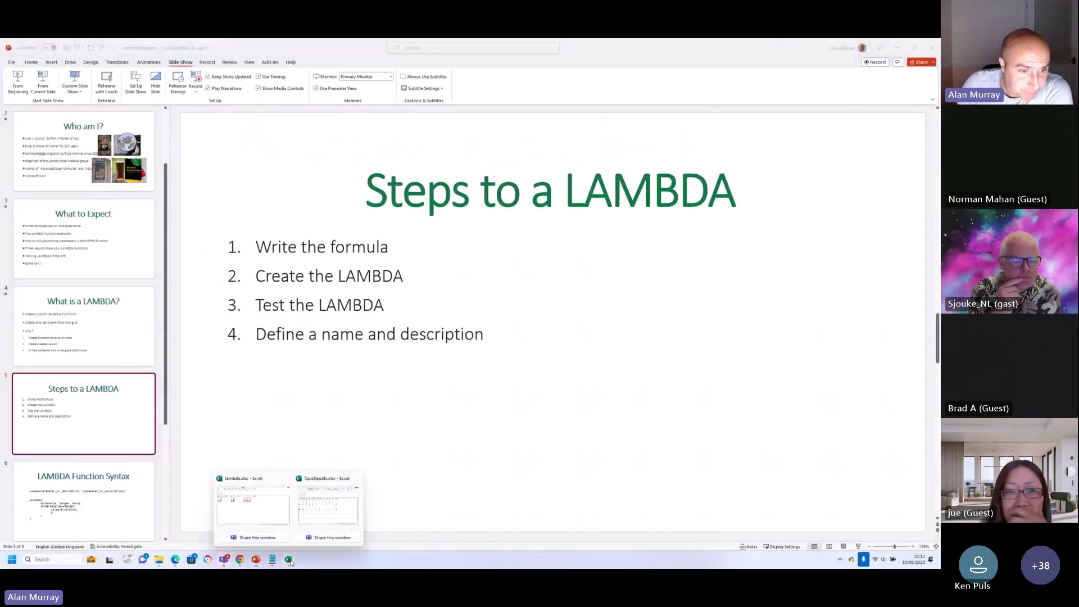
left_click(262, 504)
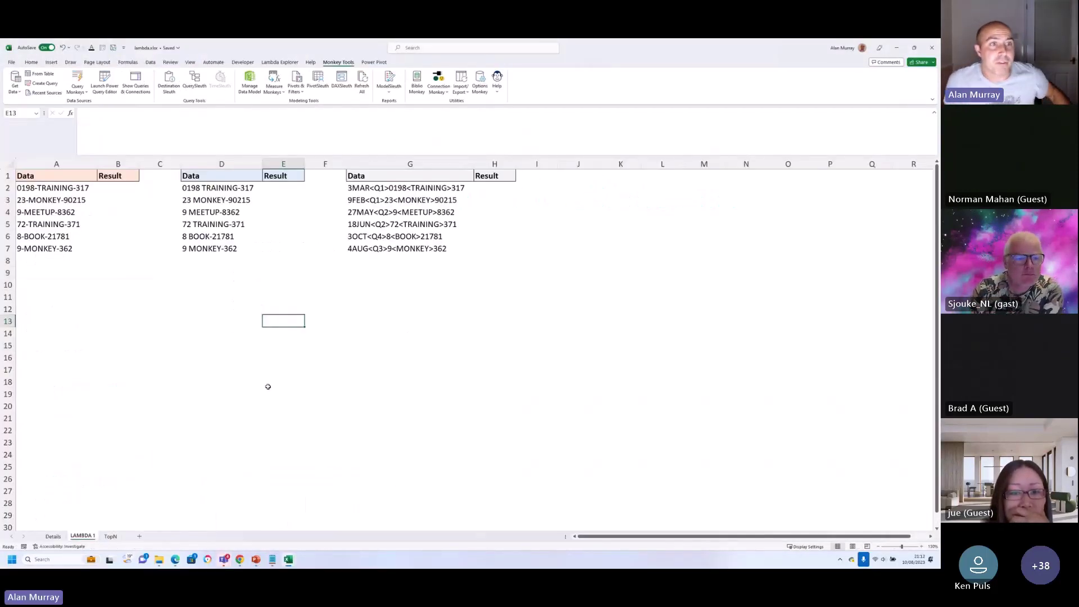
scroll(285, 388, "up", 1)
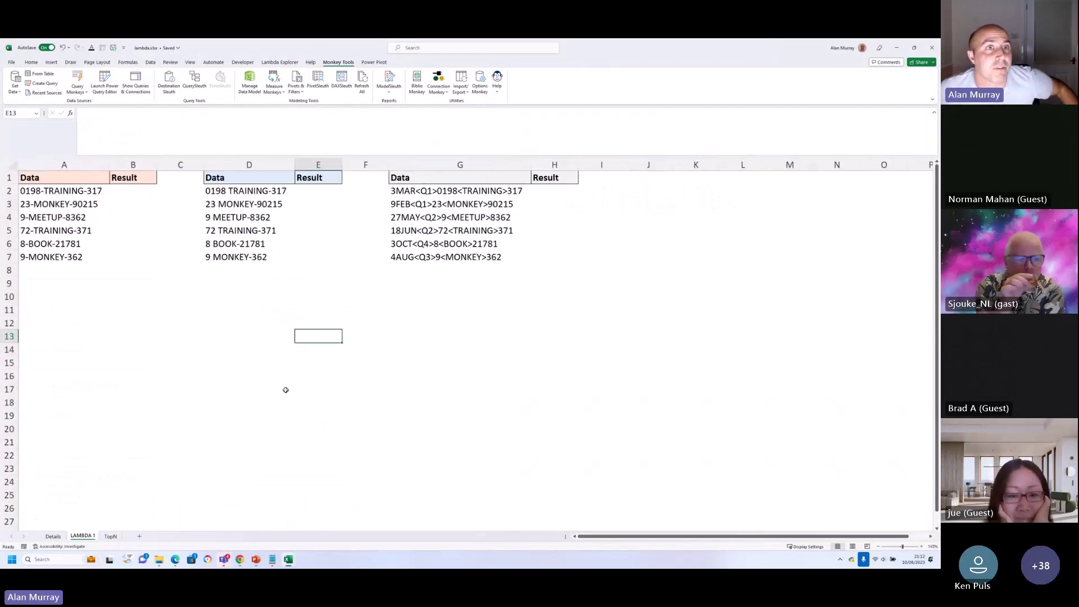
scroll(285, 390, "up", 1)
Show the Formulas ribbon and select cell B2 on the LAMBDA 1 sheet
left_click(31, 62)
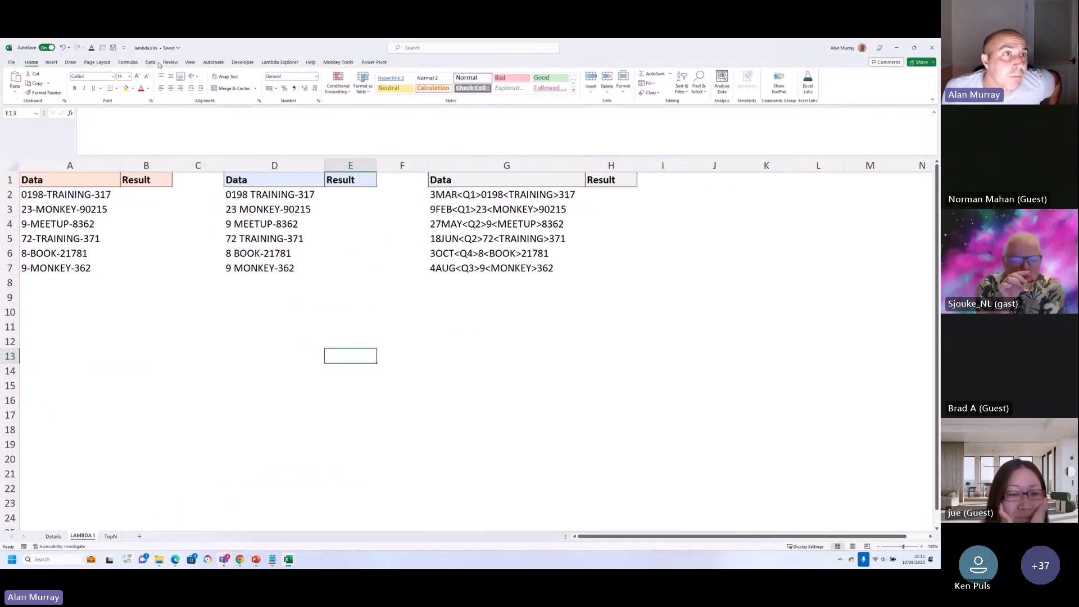
left_click(127, 62)
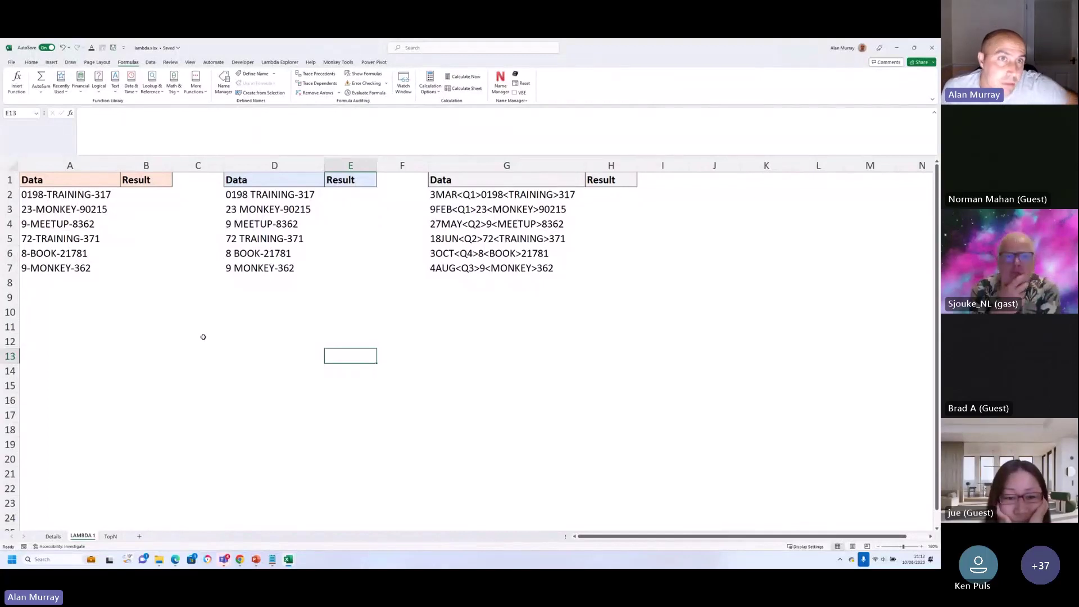
scroll(203, 321, "up", 1)
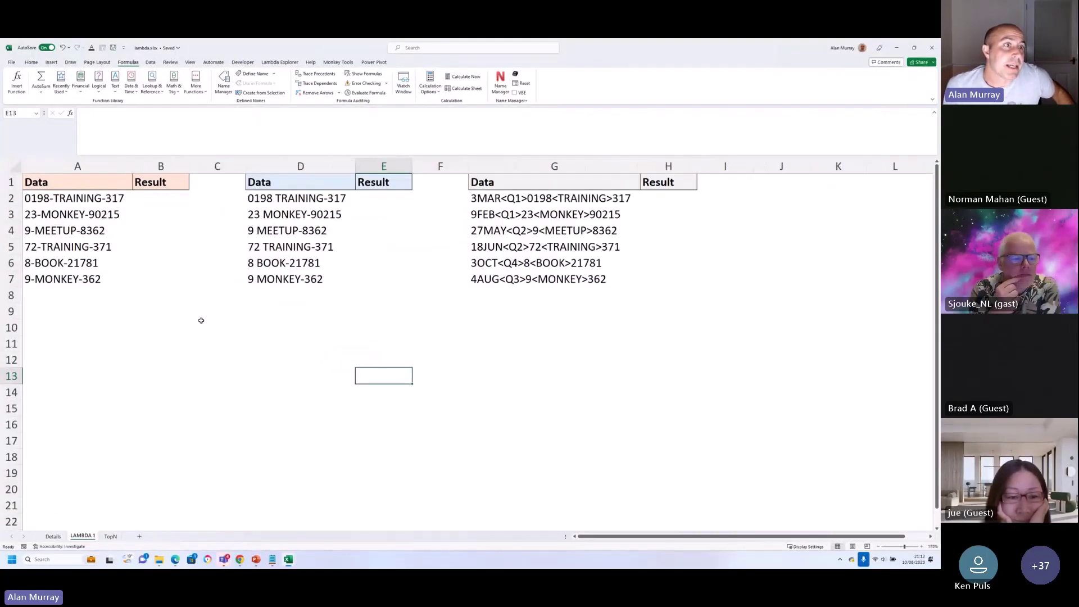
left_click_drag(158, 198, 155, 283)
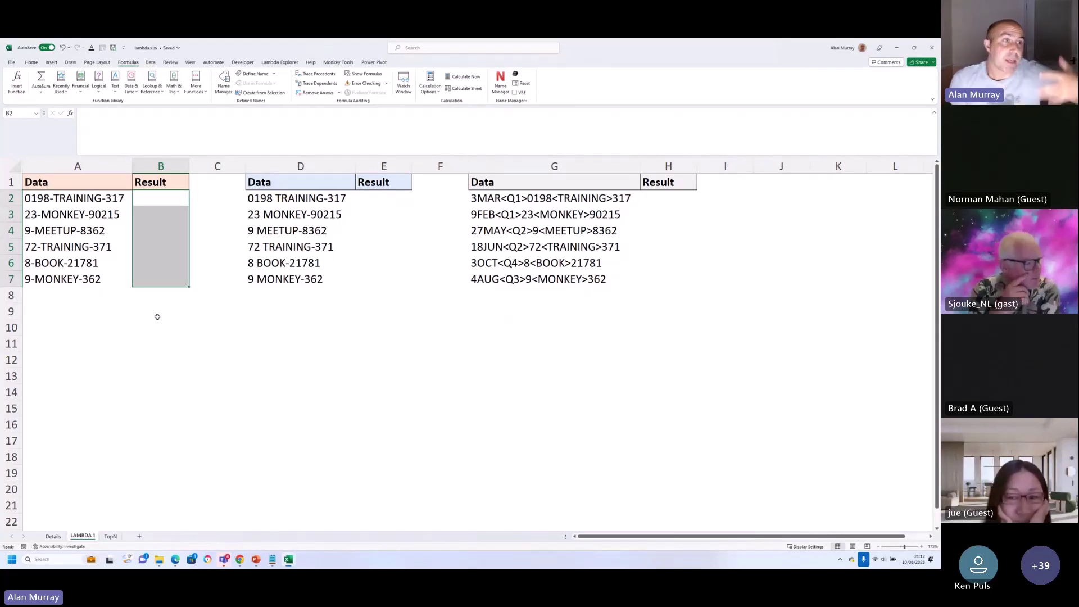
left_click(177, 228)
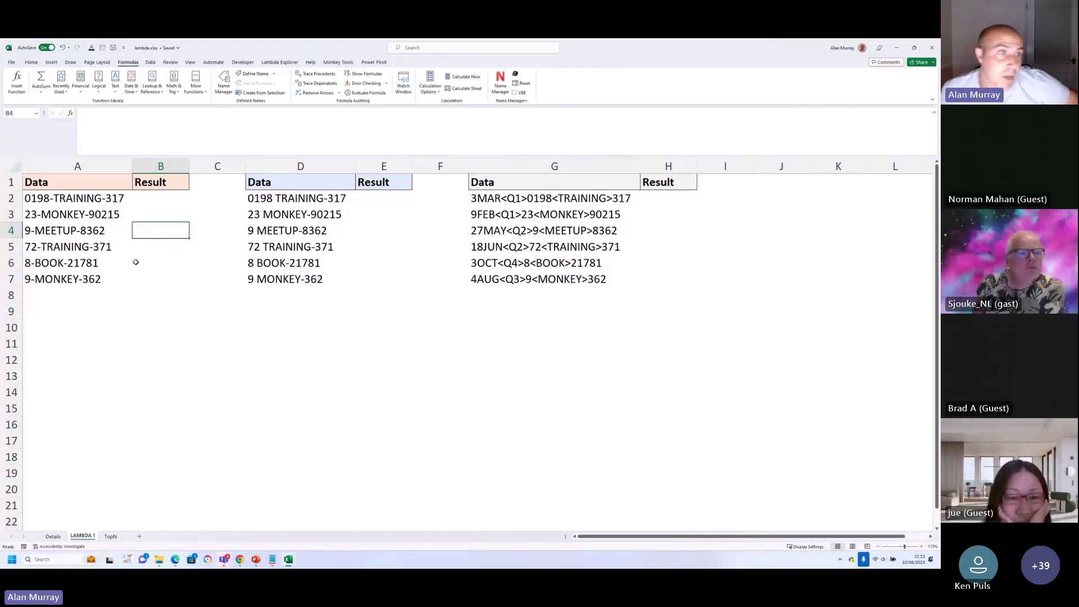
left_click(175, 199)
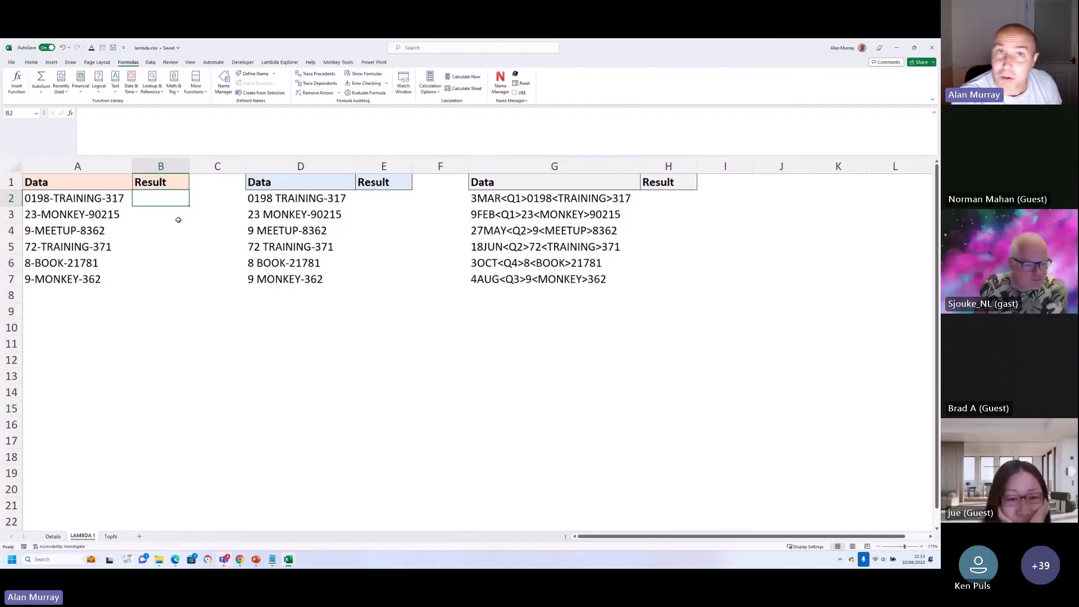
Enter =TEXTAFTER(A2,"-") in B2
type("=")
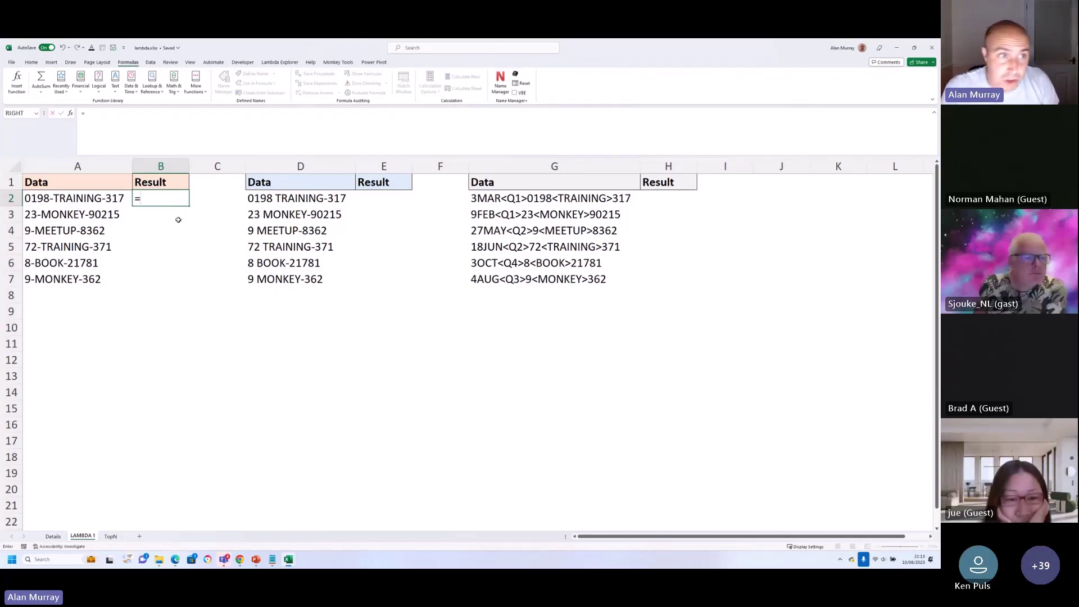
type("tex")
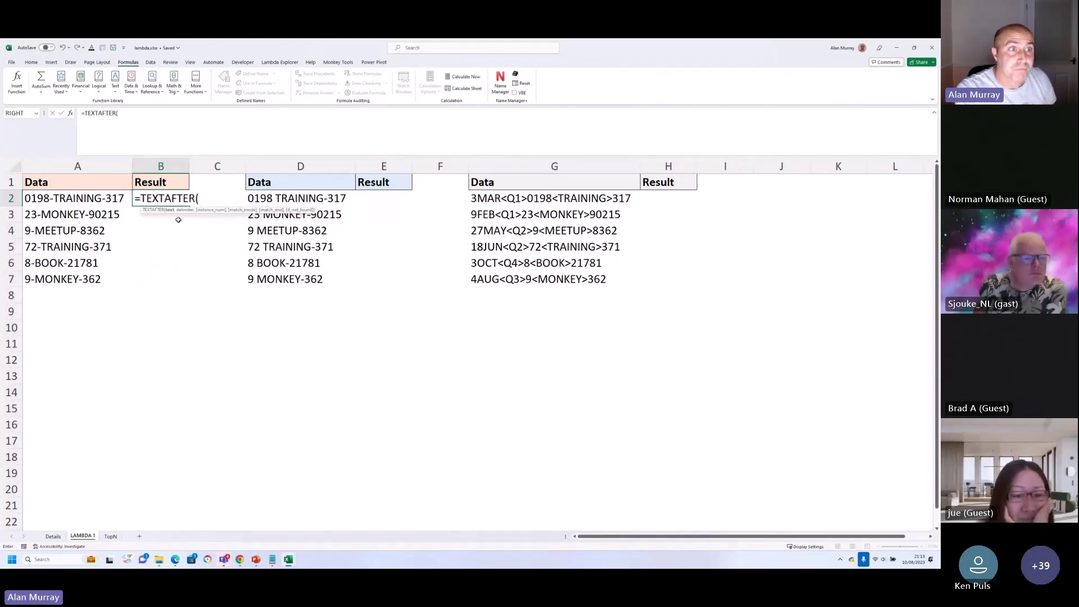
key("Tab")
key("Left")
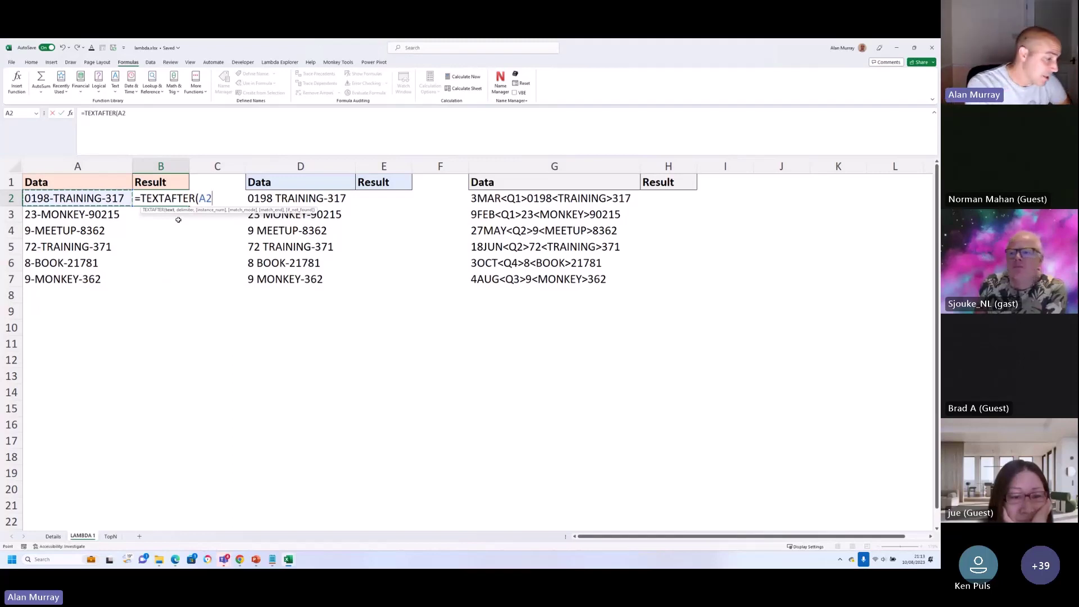
type(",\"")
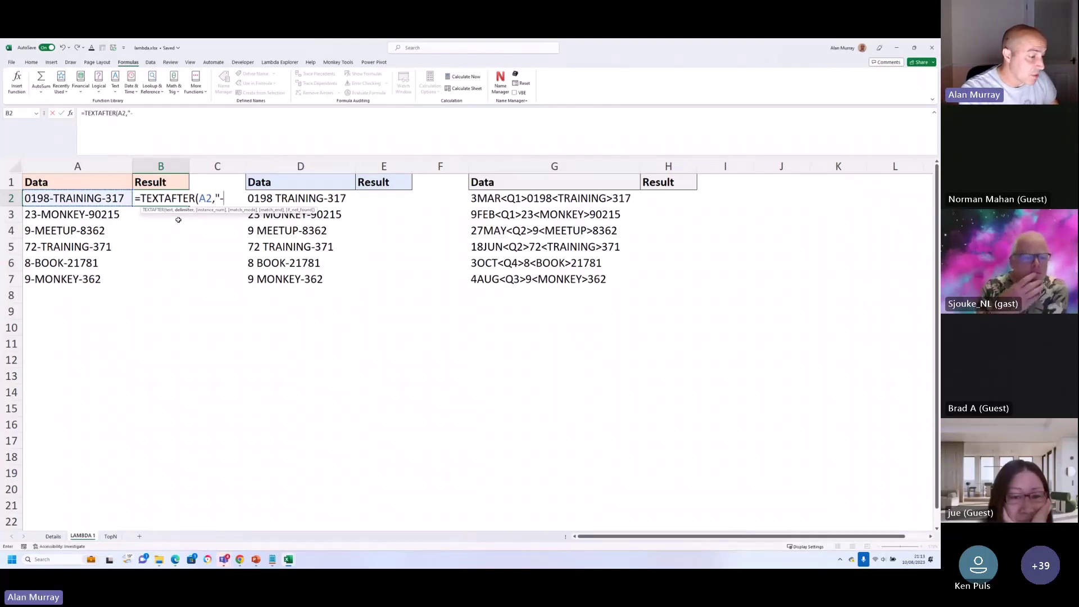
type("-\"")
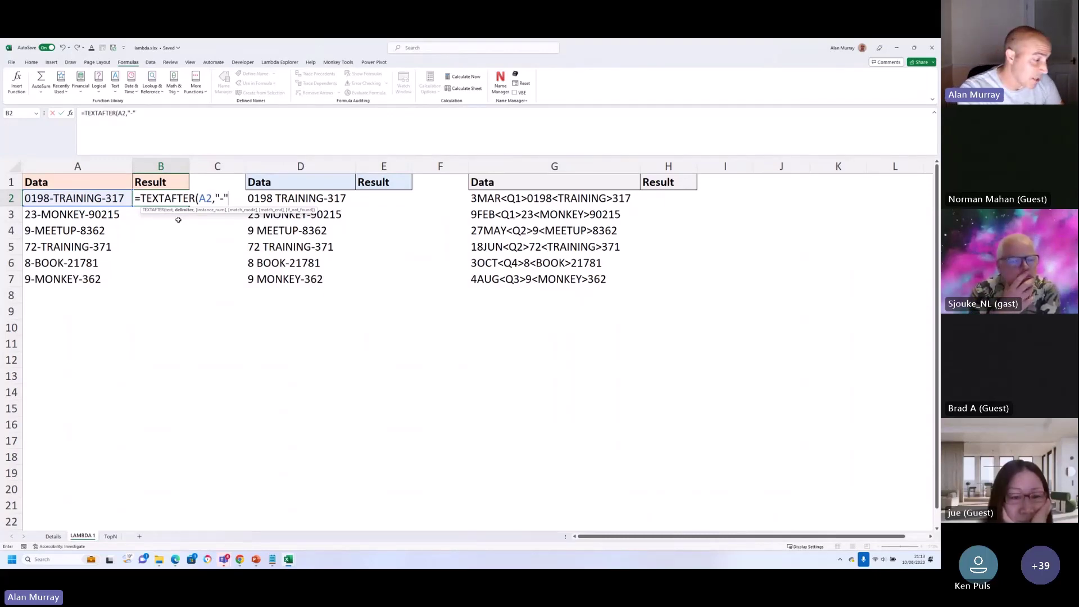
type(")")
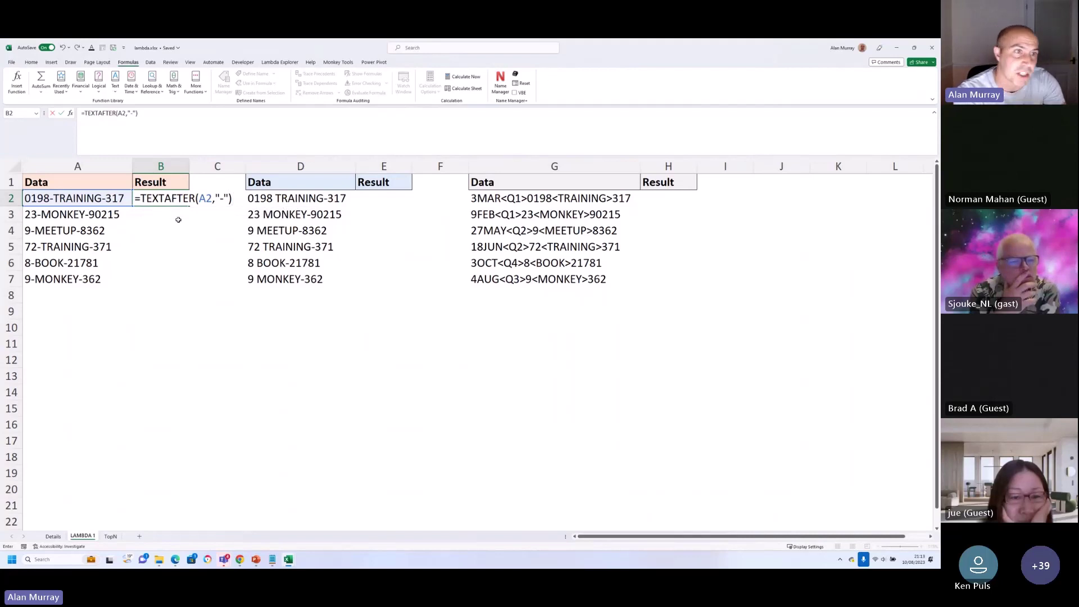
key("Return")
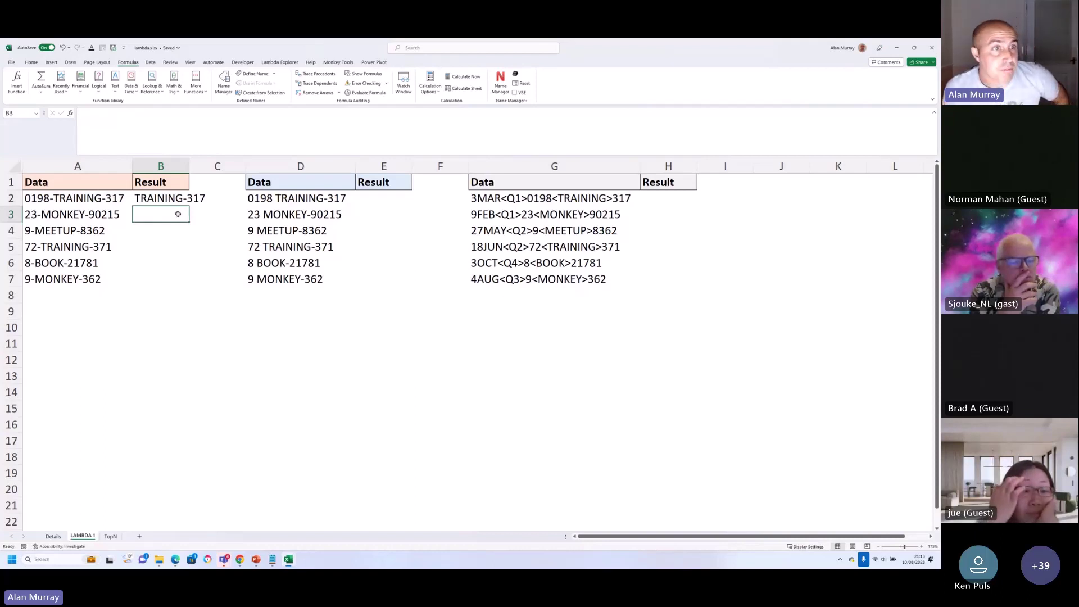
Wrap it as =TEXTBEFORE(TEXTAFTER(A2,"-"),"-") and fill it down to B7
key("Up")
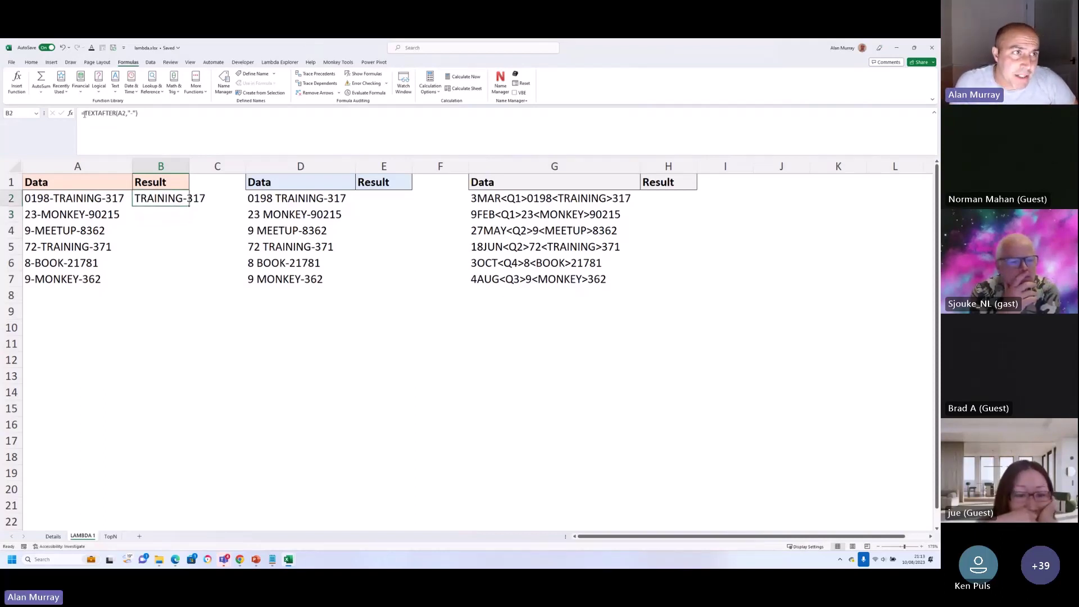
left_click(97, 125)
type("textb")
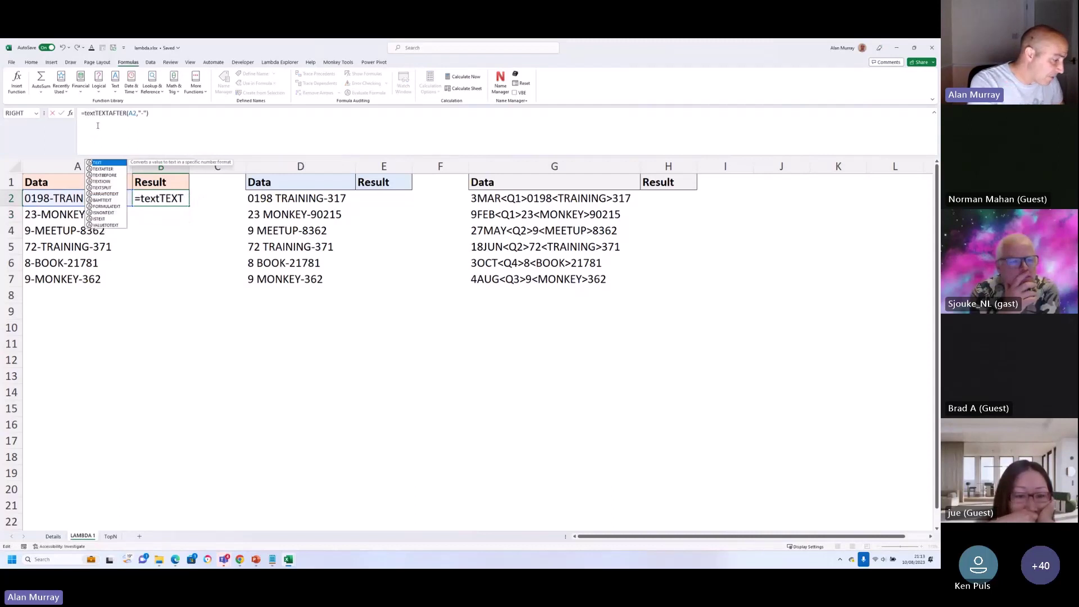
key("Tab")
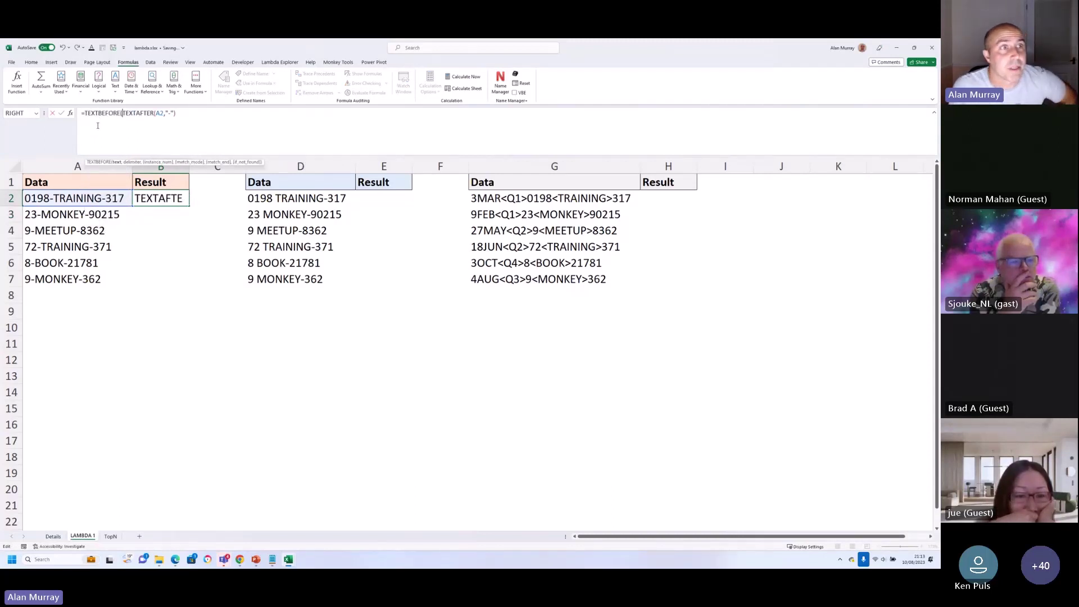
left_click(183, 118)
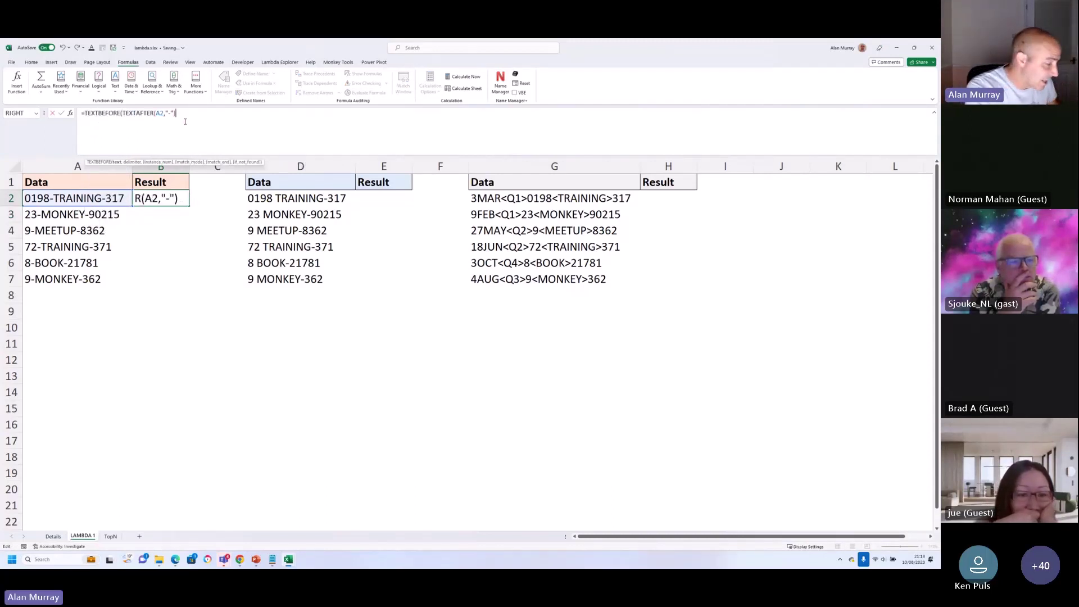
type(",\"-\")")
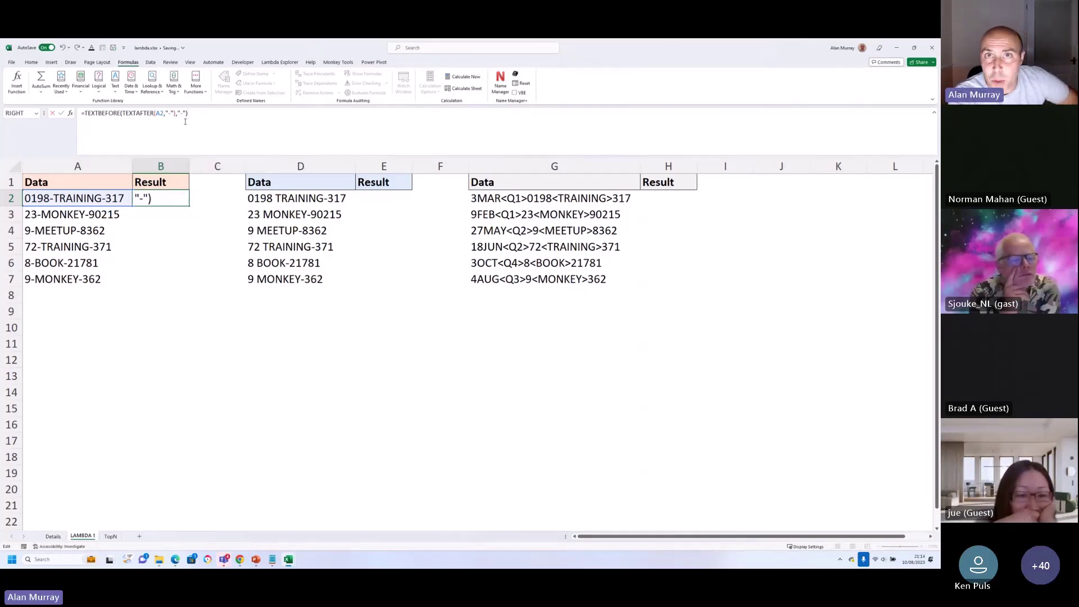
key("Return")
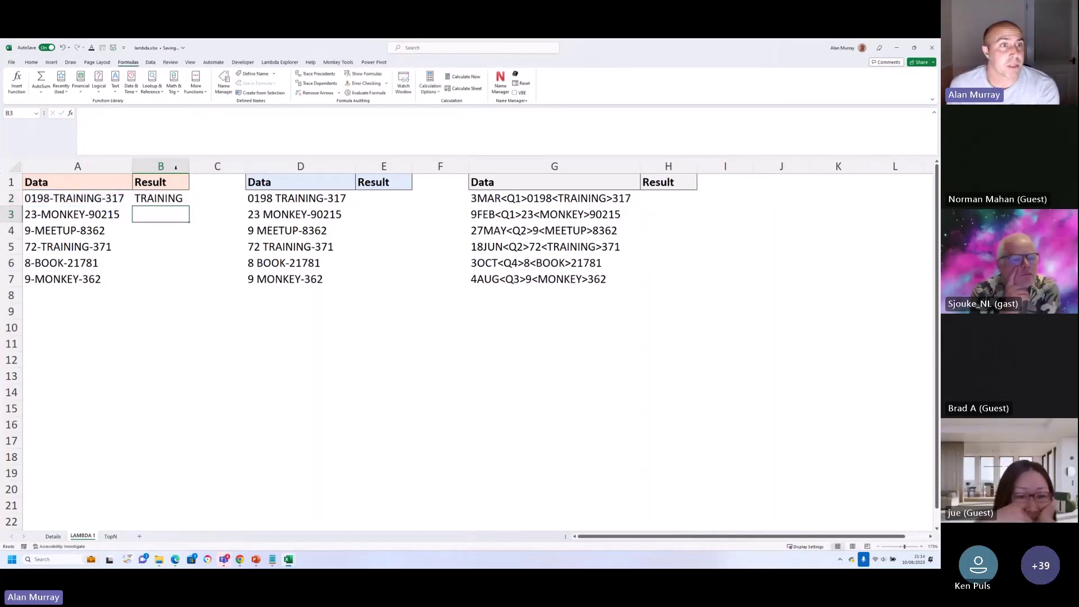
left_click(175, 192)
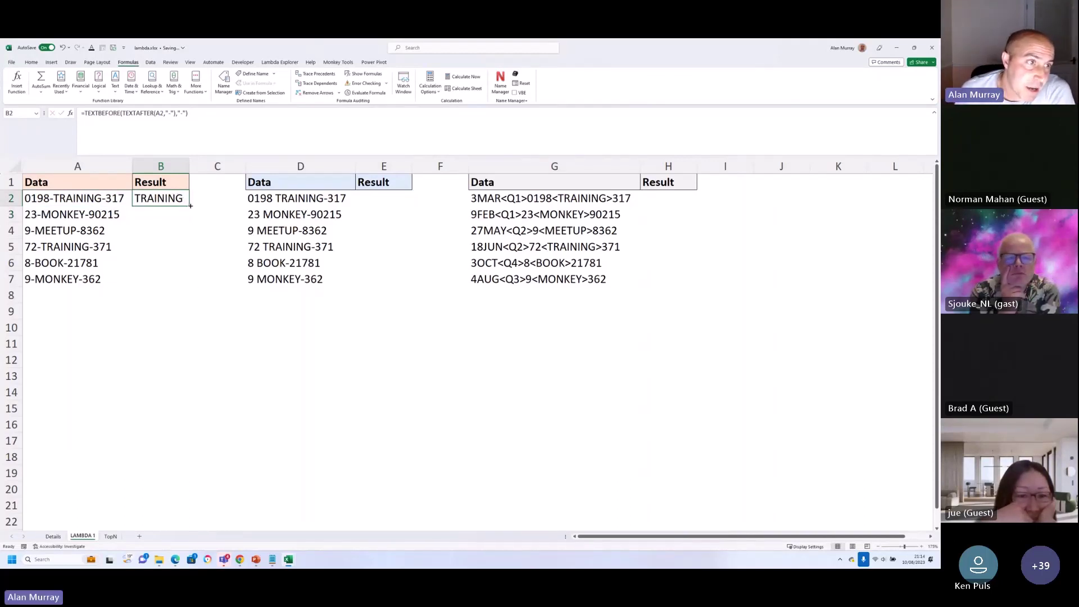
double_click(190, 206)
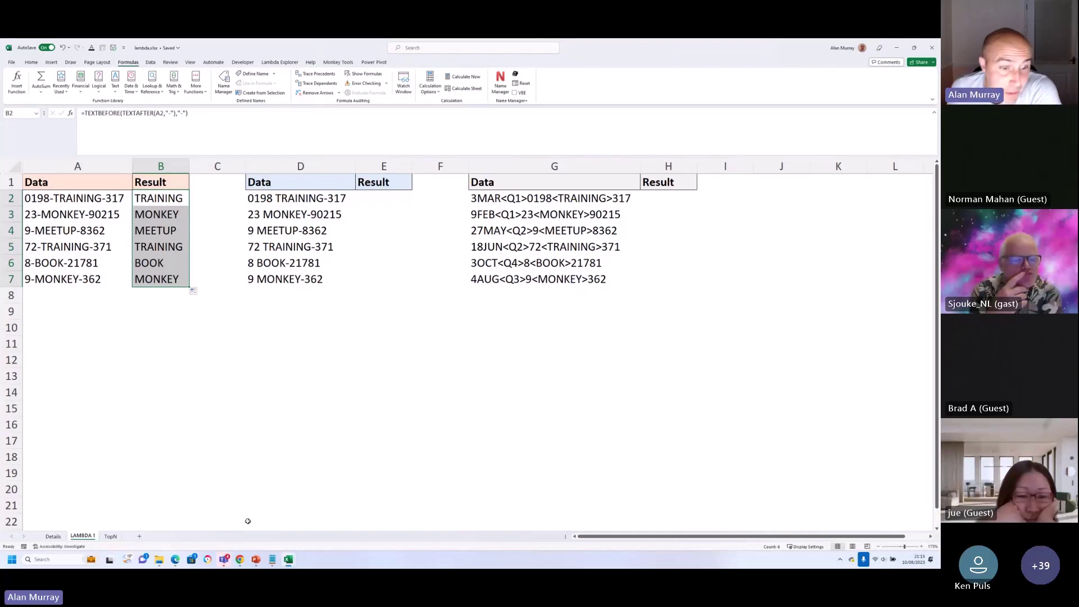
Back in PowerPoint, highlight the 'Write the formula' and 'Create the LAMBDA' steps
left_click(256, 559)
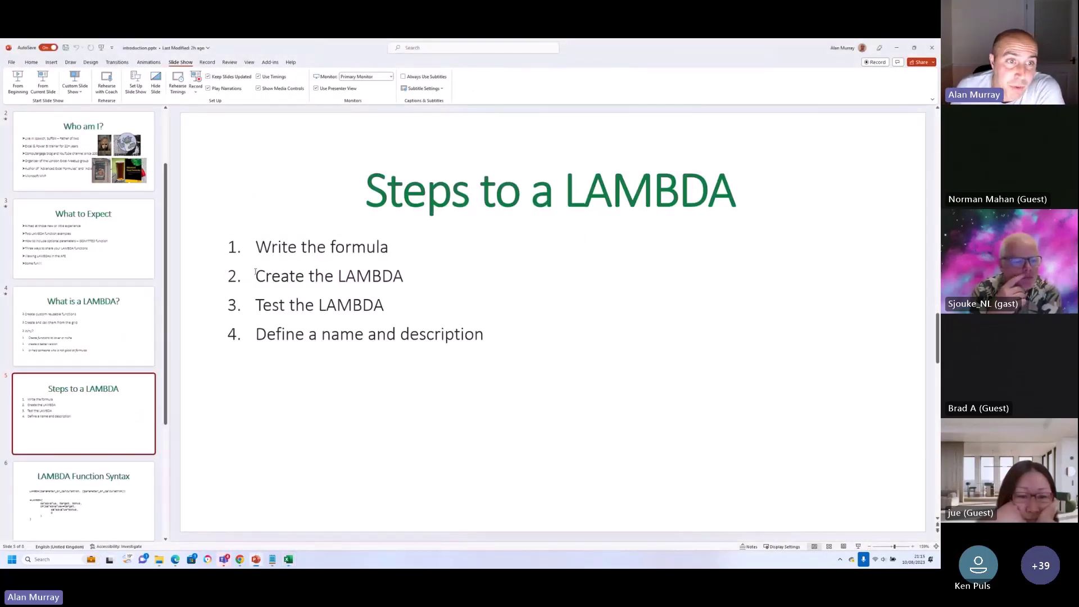
left_click(272, 246)
triple_click(348, 247)
triple_click(387, 276)
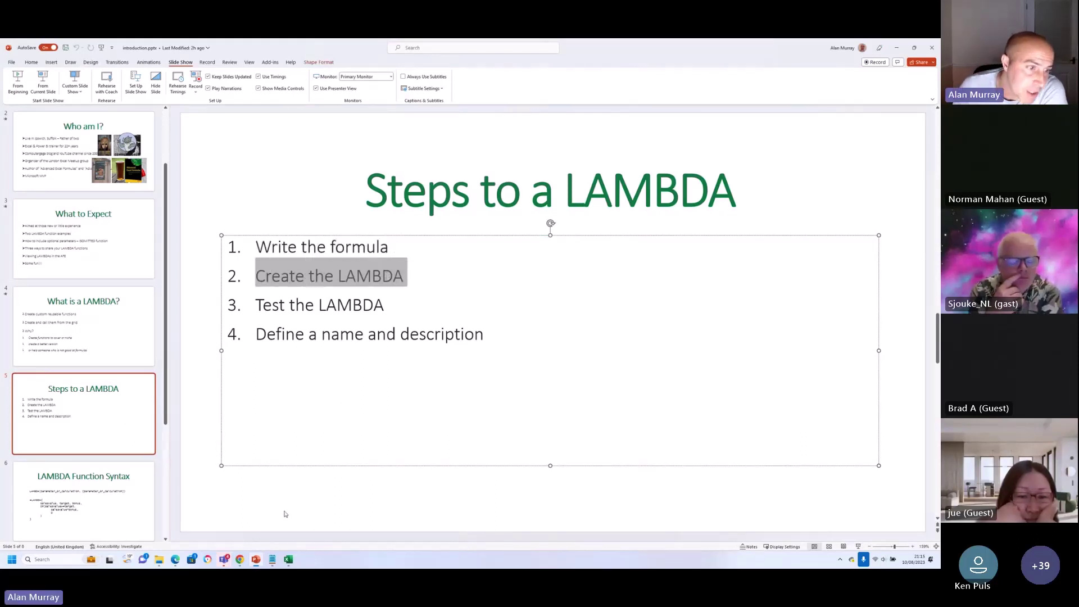
On the LAMBDA Function Syntax slide, highlight the parameters and salesValue>=target condition
left_click(145, 497)
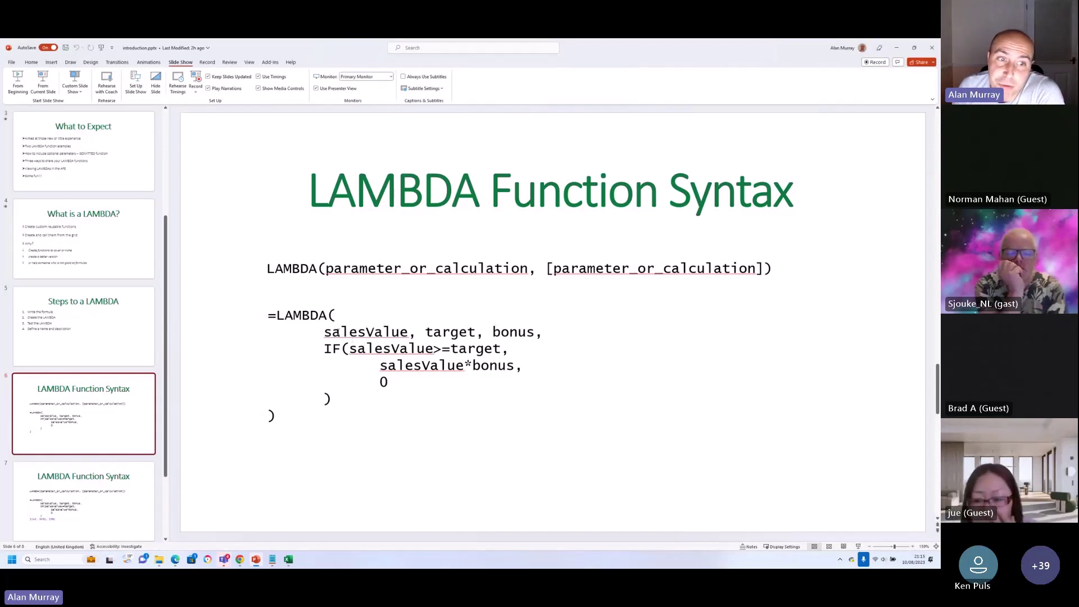
left_click_drag(324, 332, 509, 332)
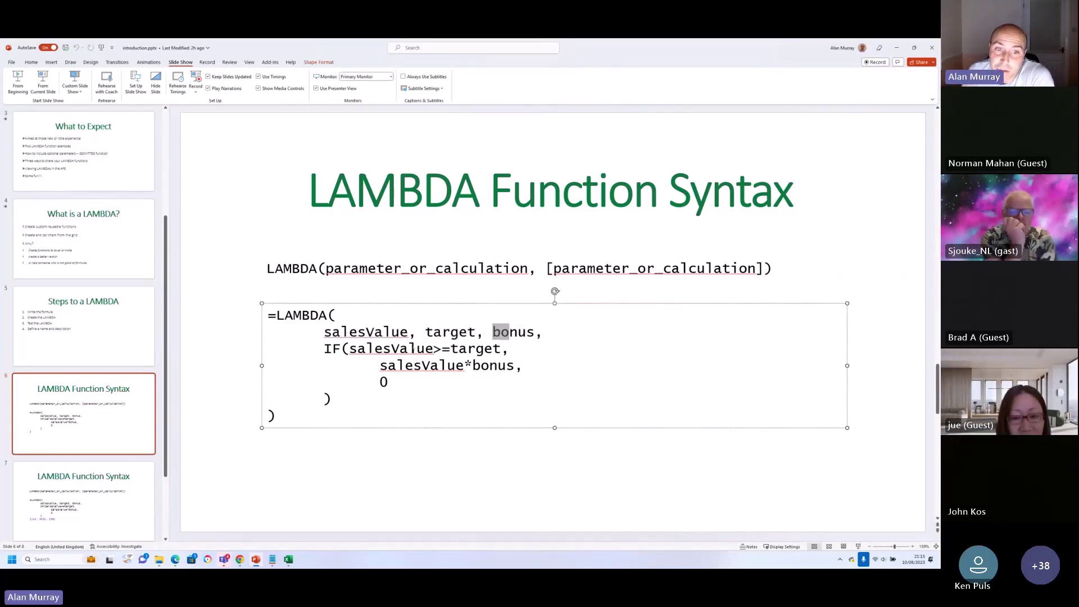
left_click(409, 348)
left_click_drag(349, 349, 500, 348)
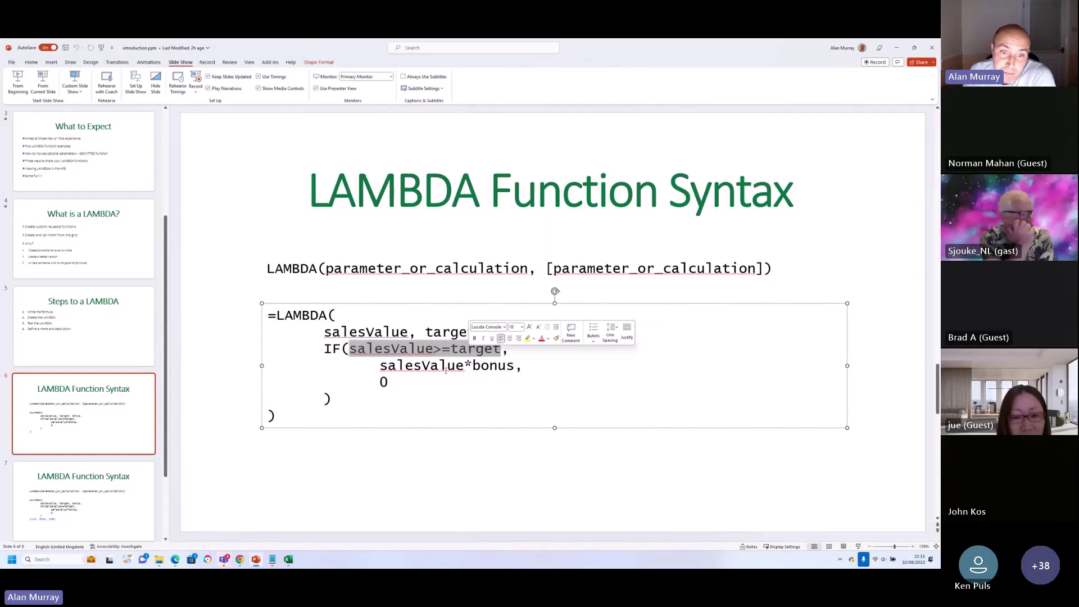
double_click(421, 365)
left_click(399, 383)
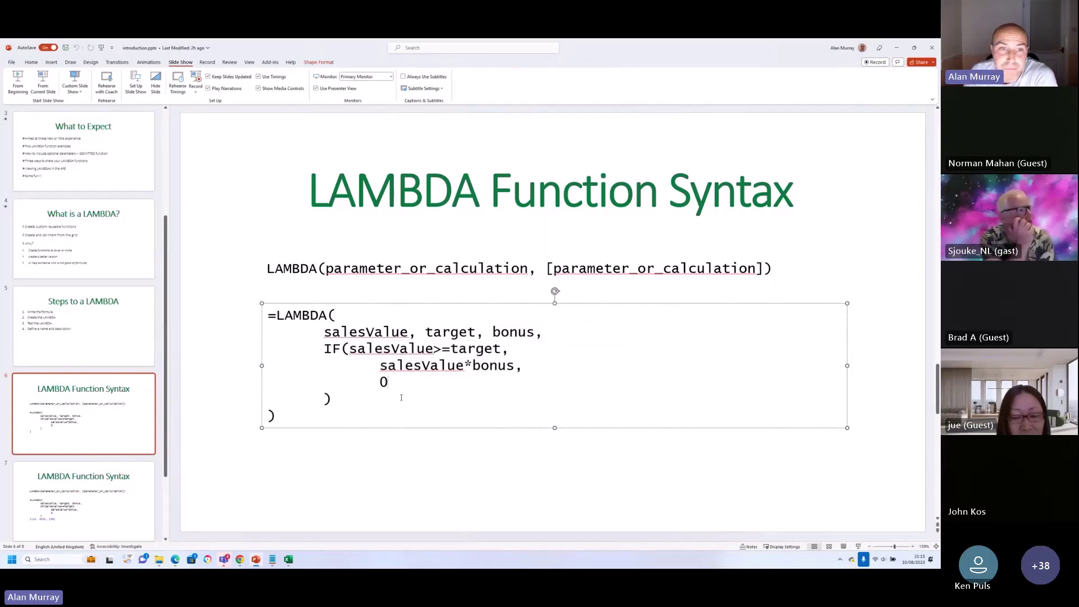
mouse_move(288, 559)
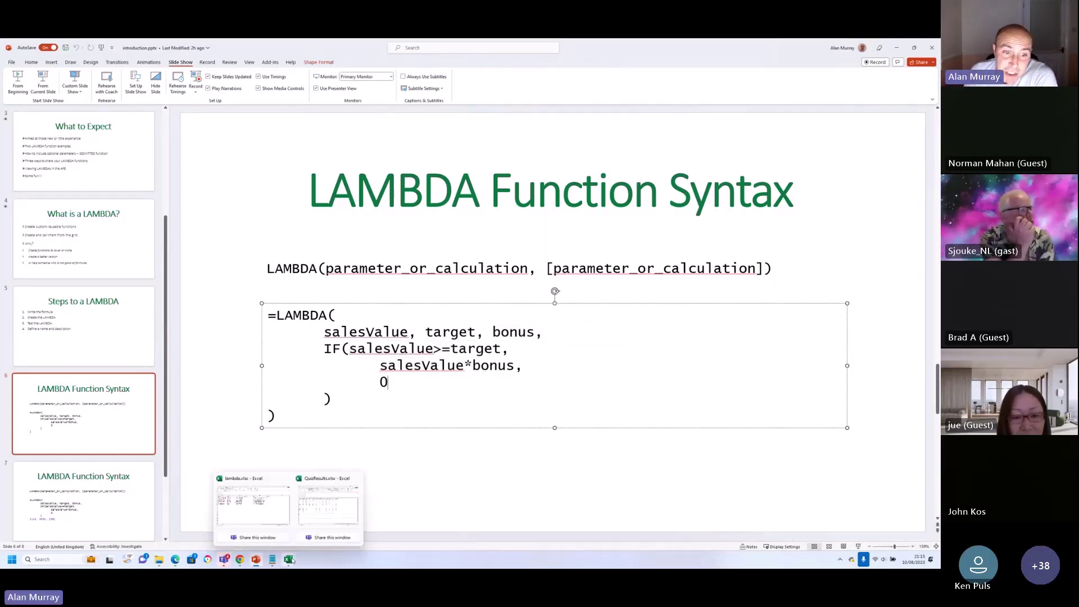
left_click(260, 516)
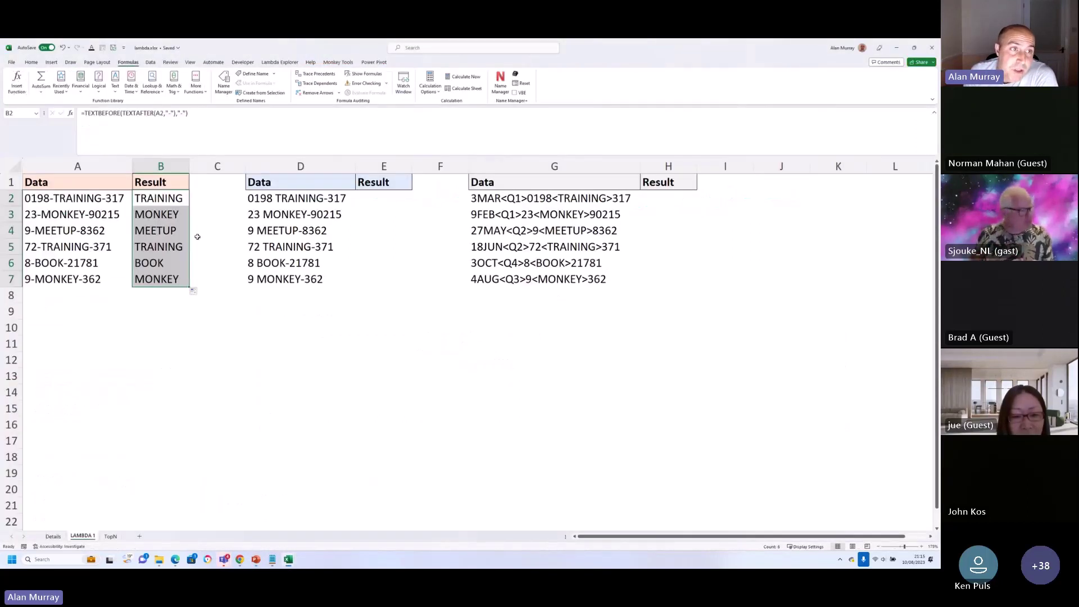
double_click(178, 200)
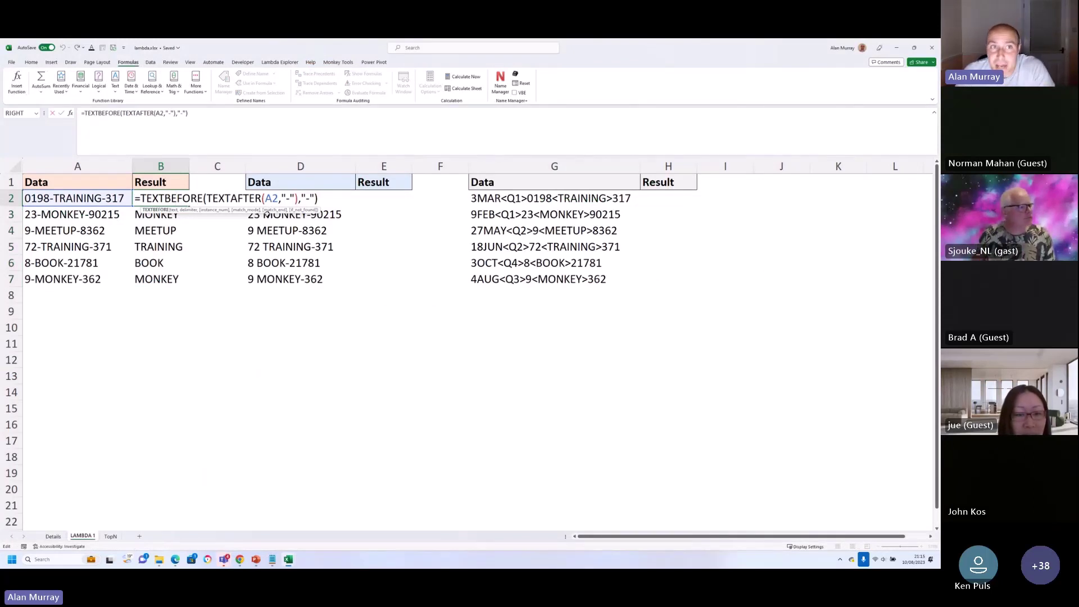
left_click_drag(264, 199, 279, 200)
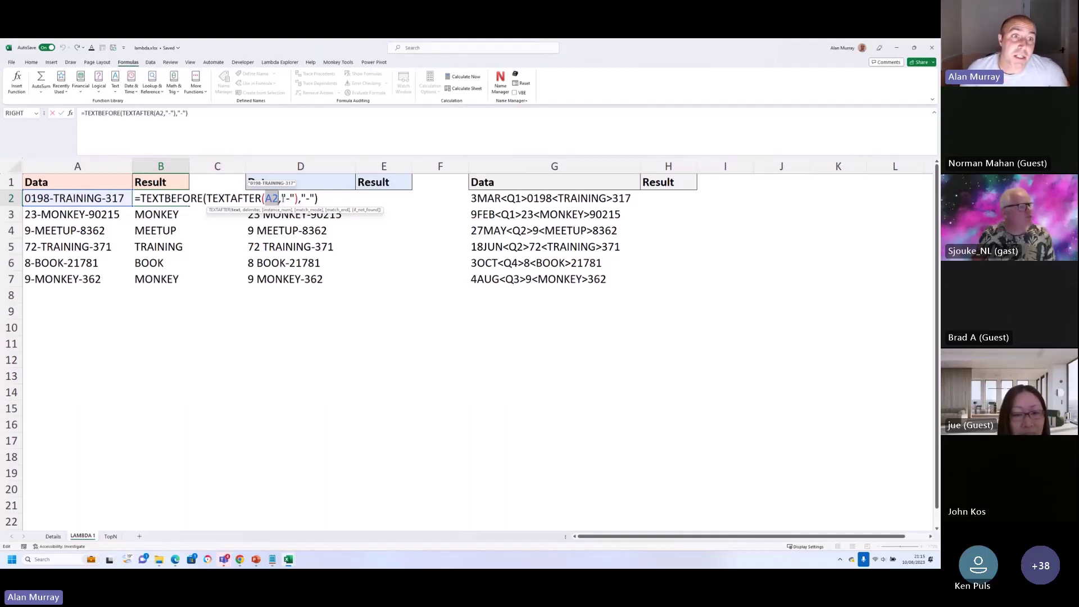
left_click_drag(281, 199, 294, 199)
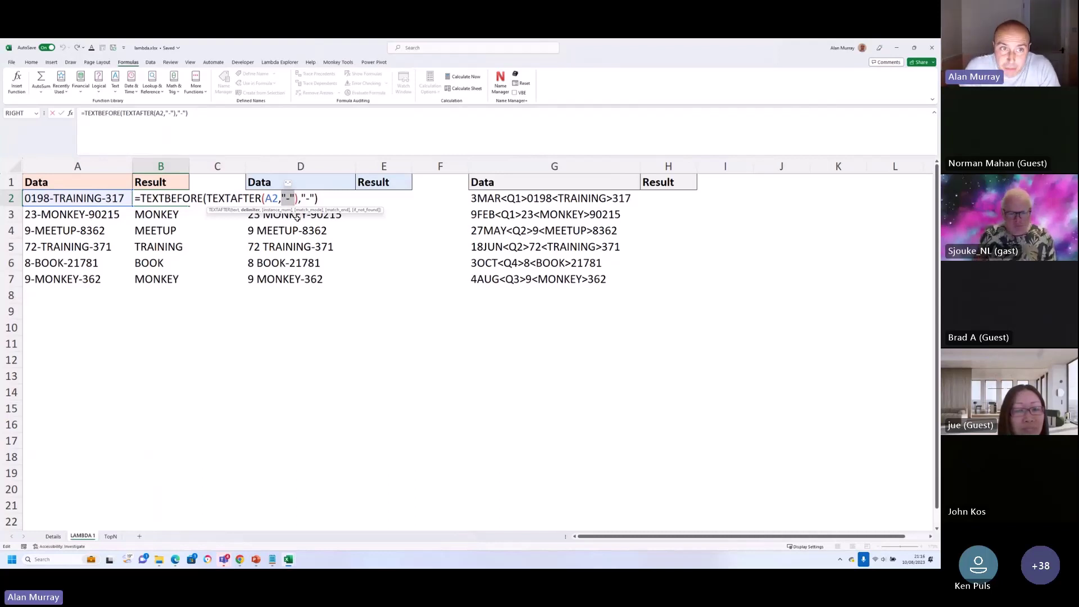
left_click_drag(306, 199, 321, 198)
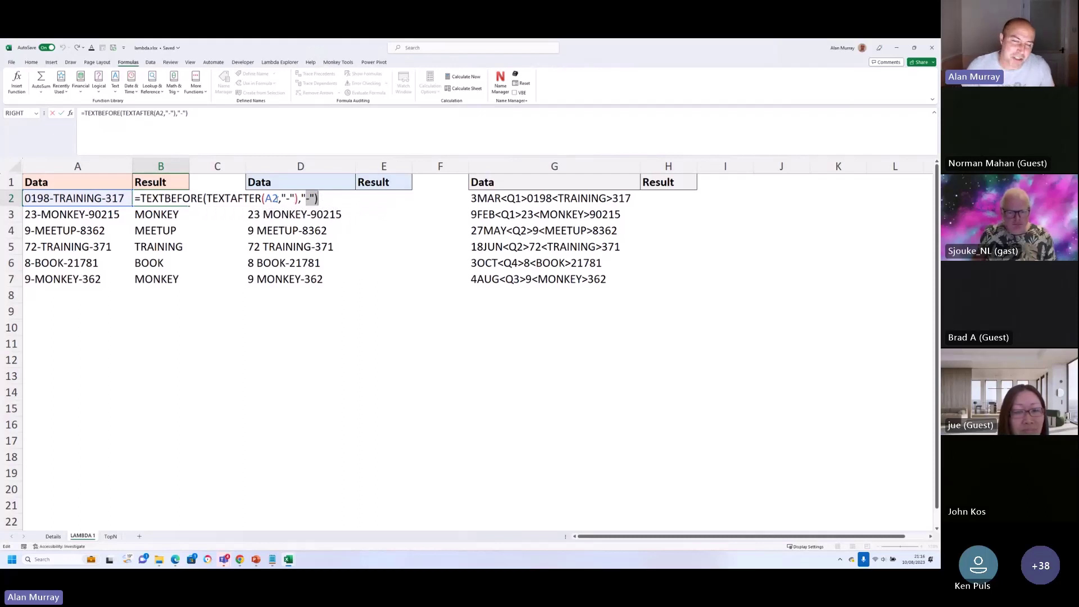
Insert lambda( right after the equals sign in B2's TEXTBEFORE formula
key("Escape")
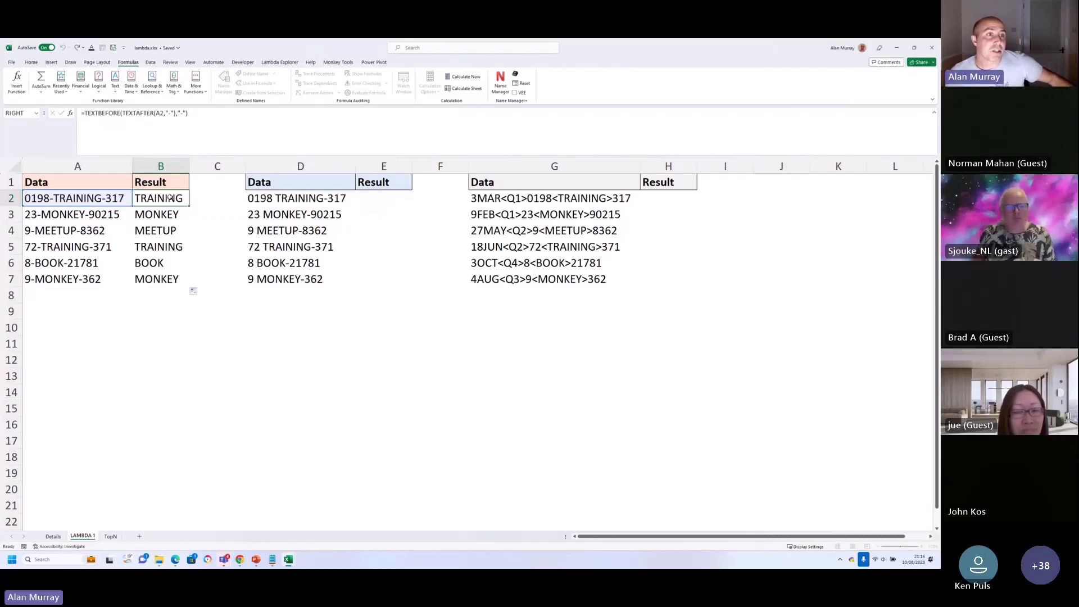
left_click(100, 123)
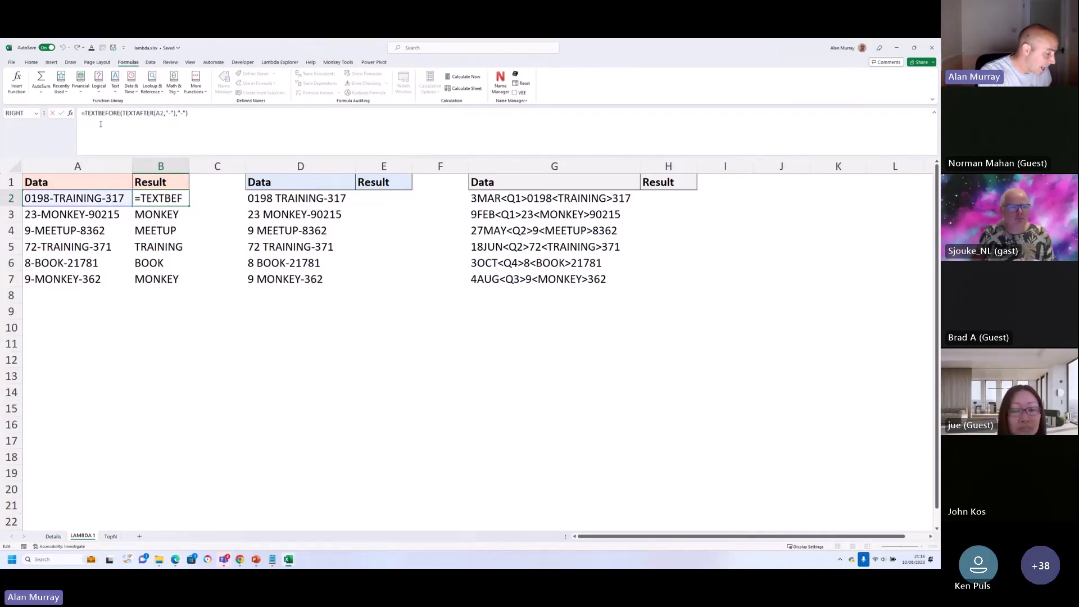
type("lambda(")
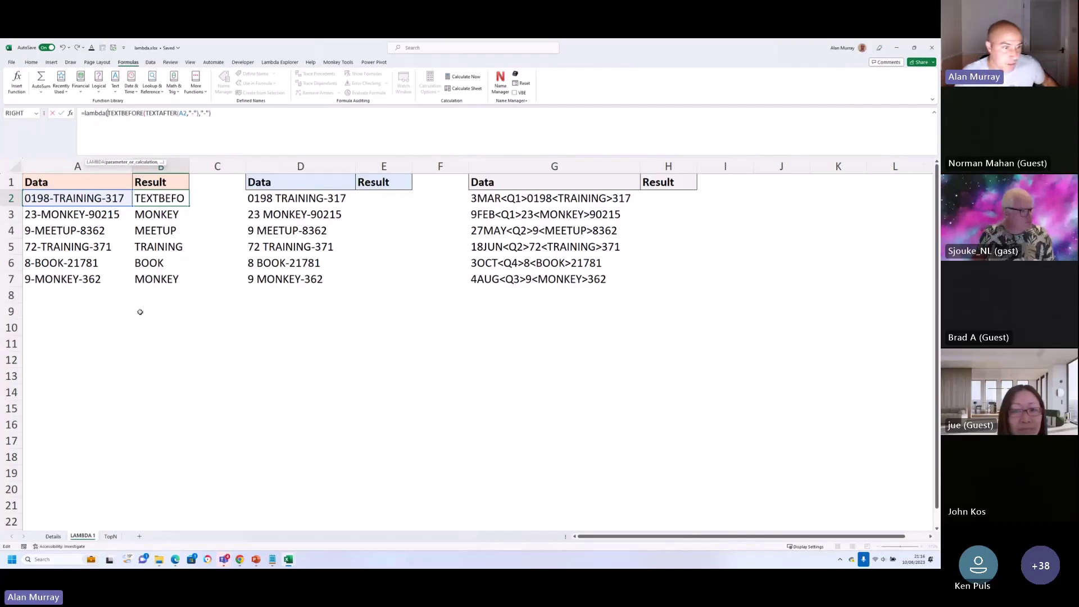
left_click(8, 558)
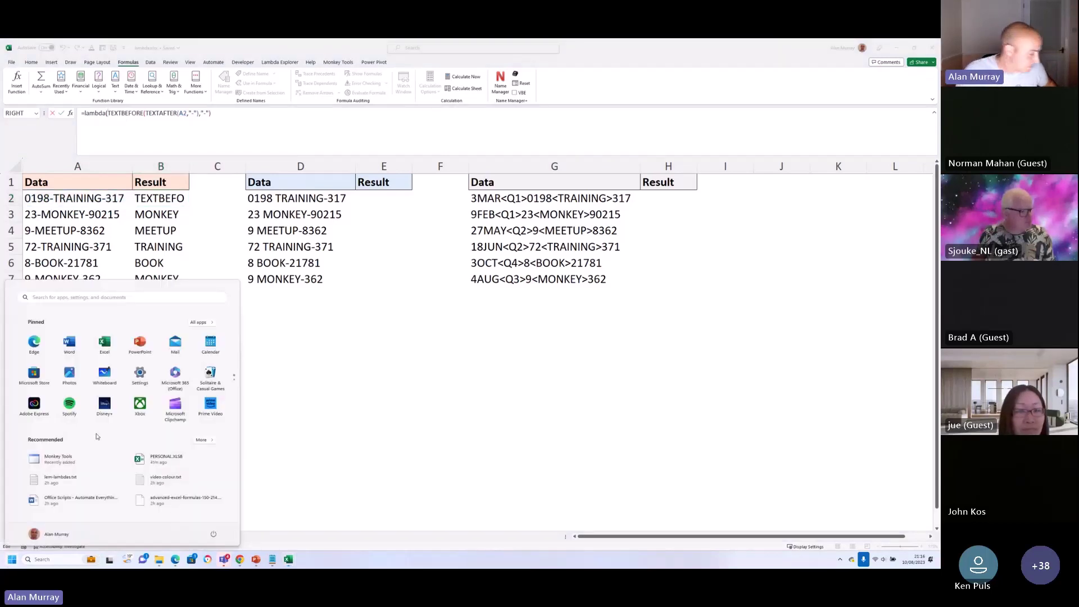
Search the Start menu for zoom and launch ZoomIt.exe
type("zoom")
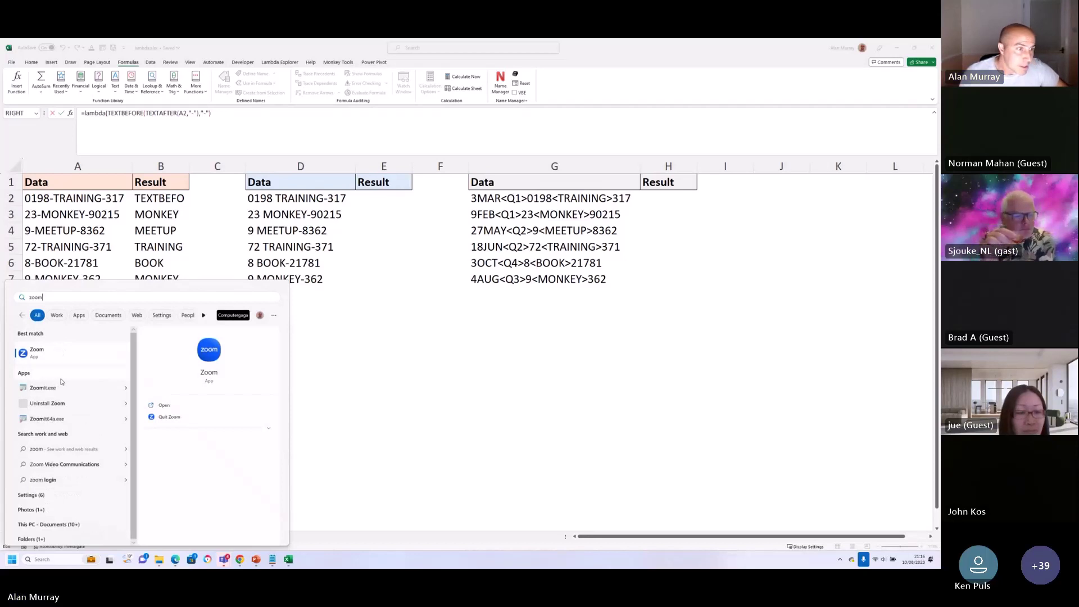
left_click(59, 387)
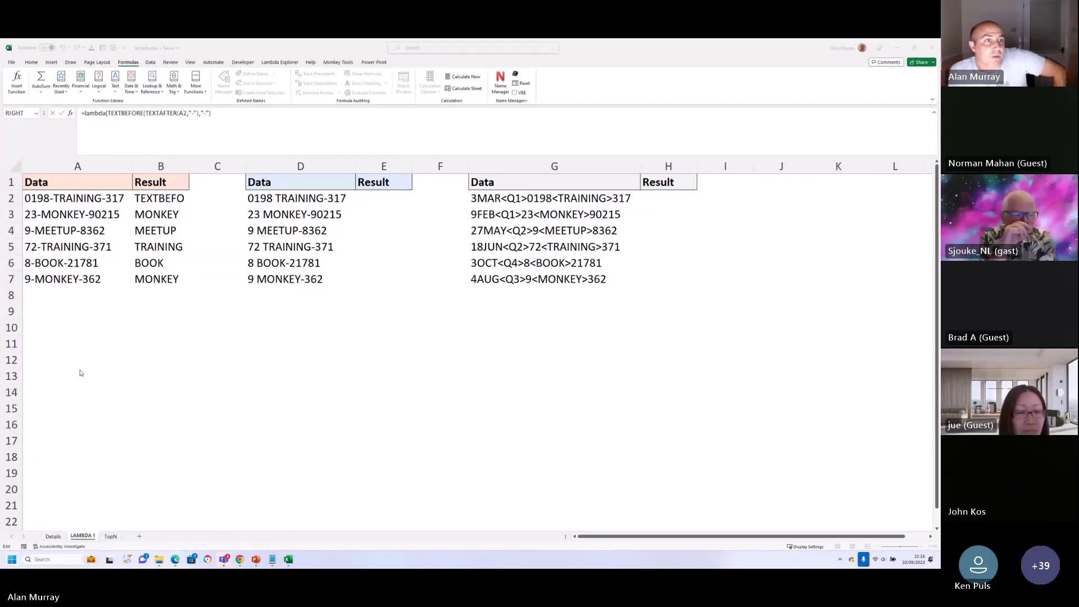
Magnify B2's formula and mark the parameter hint in the LAMBDA tooltip
left_click(109, 113)
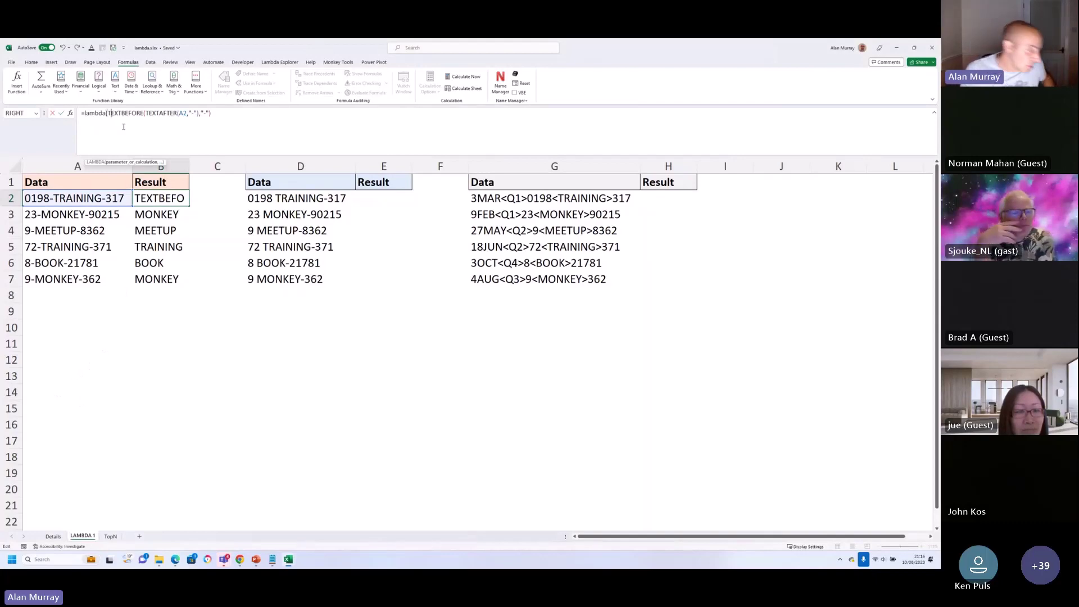
key("ctrl+1")
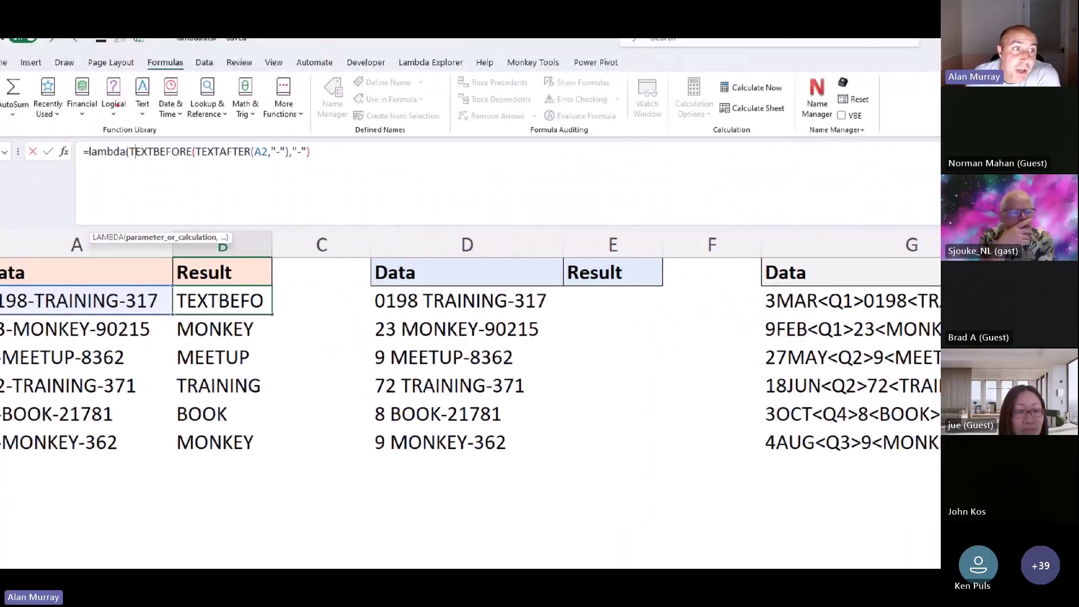
left_click_drag(128, 246, 163, 245)
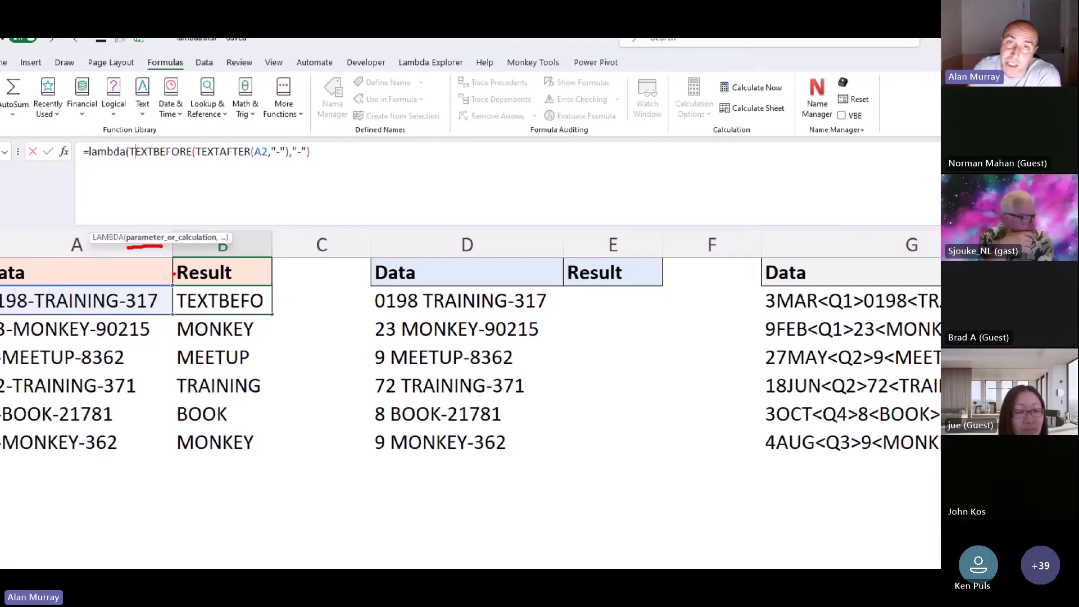
key("Escape")
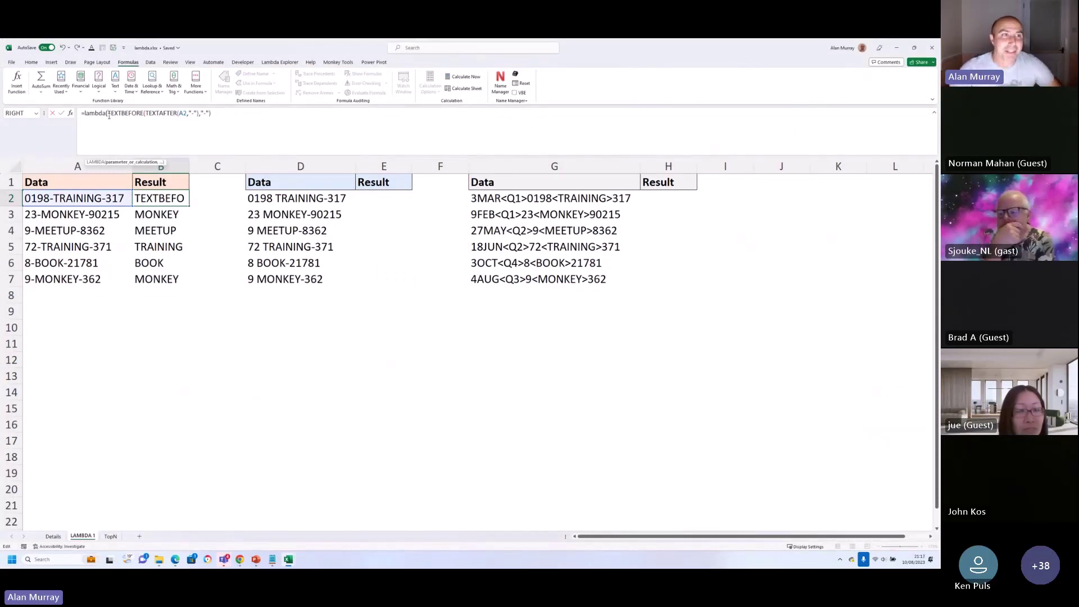
Add range and char1 parameters, moving TEXTBEFORE(TEXTAFTER(A2,"-"),"-") onto a second line
type("range")
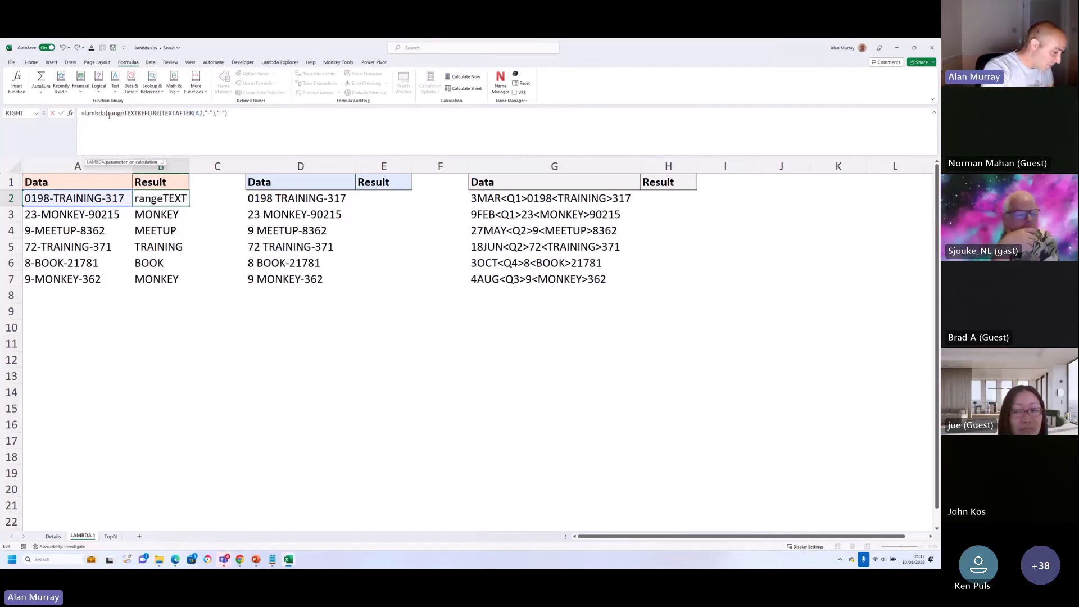
type(",")
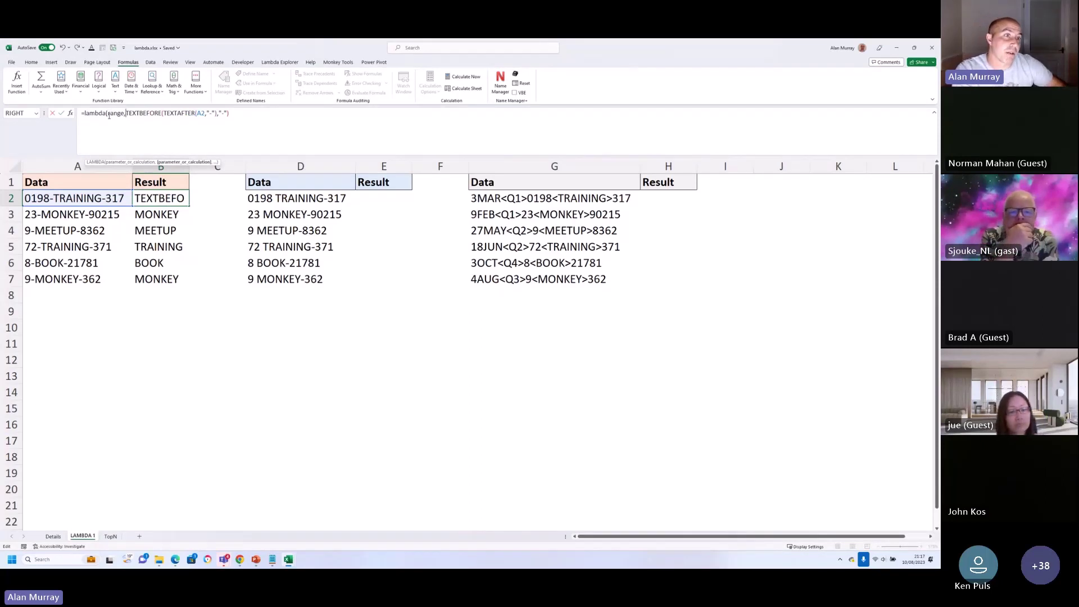
type("char")
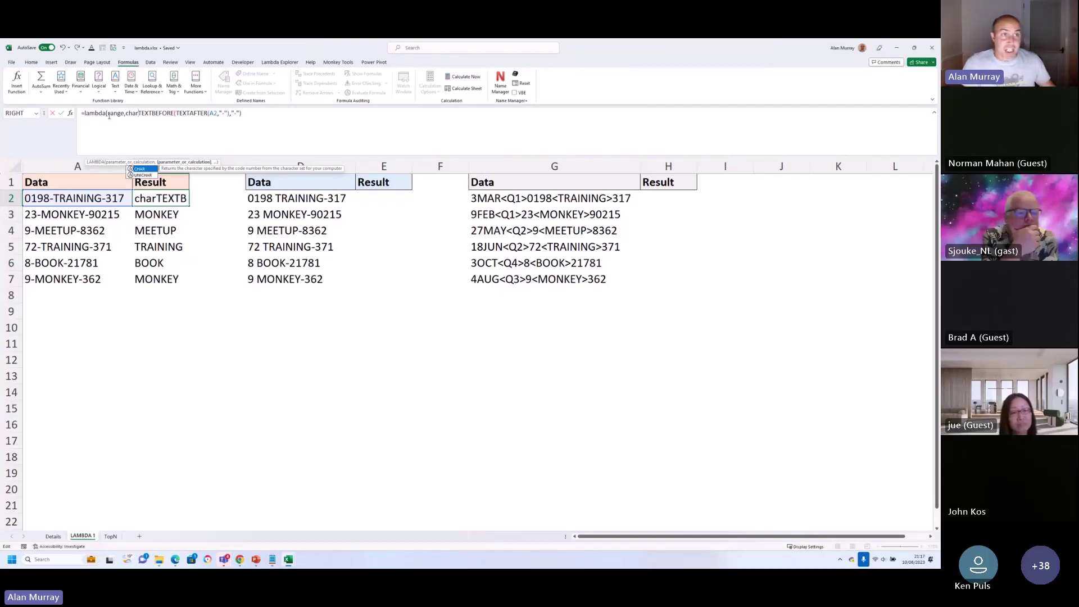
type("1,")
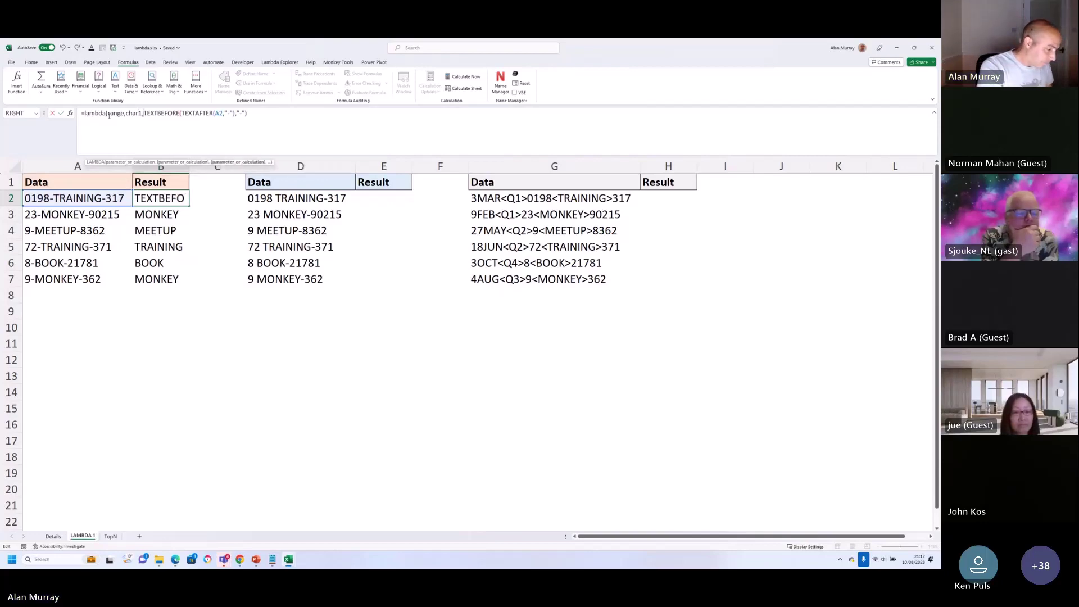
key("alt+Return")
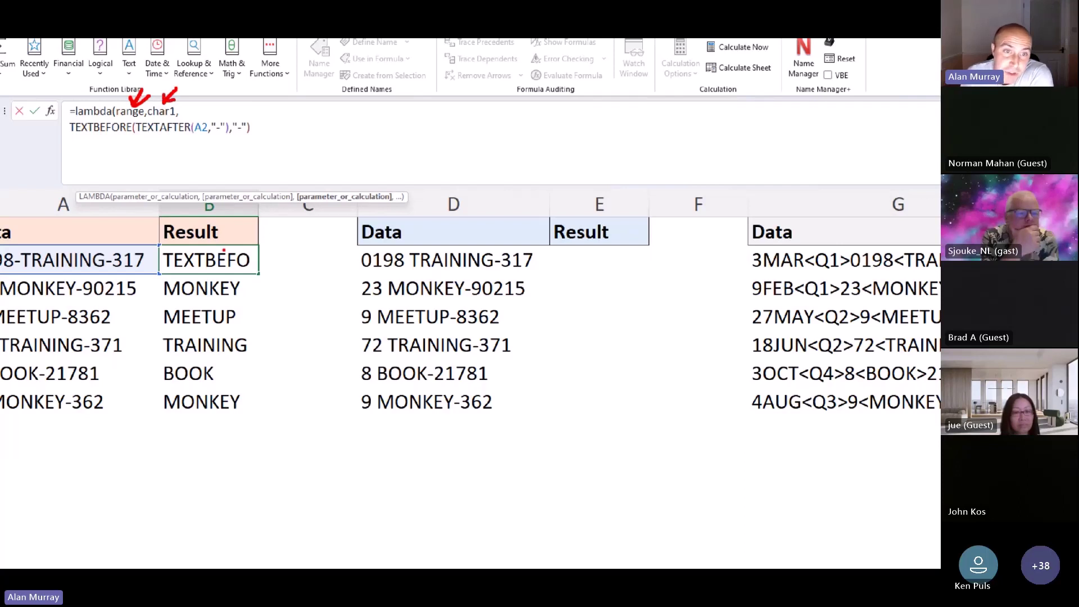
mouse_move(333, 257)
left_mouse_down()
mouse_move(367, 235)
mouse_move(444, 418)
mouse_move(332, 255)
left_mouse_up()
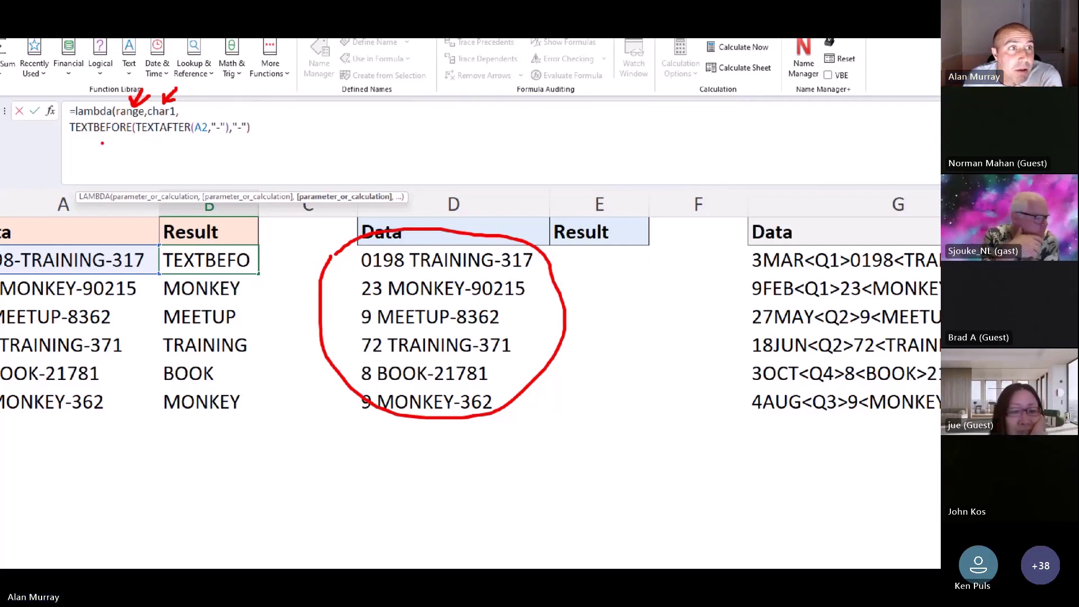
left_click_drag(101, 143, 179, 137)
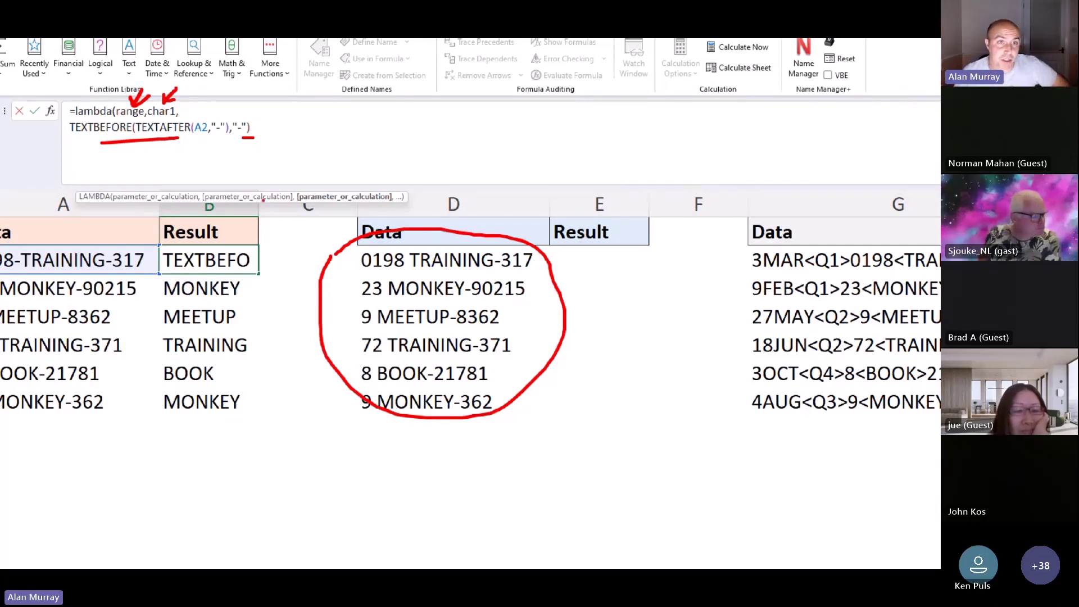
left_click_drag(353, 202, 387, 200)
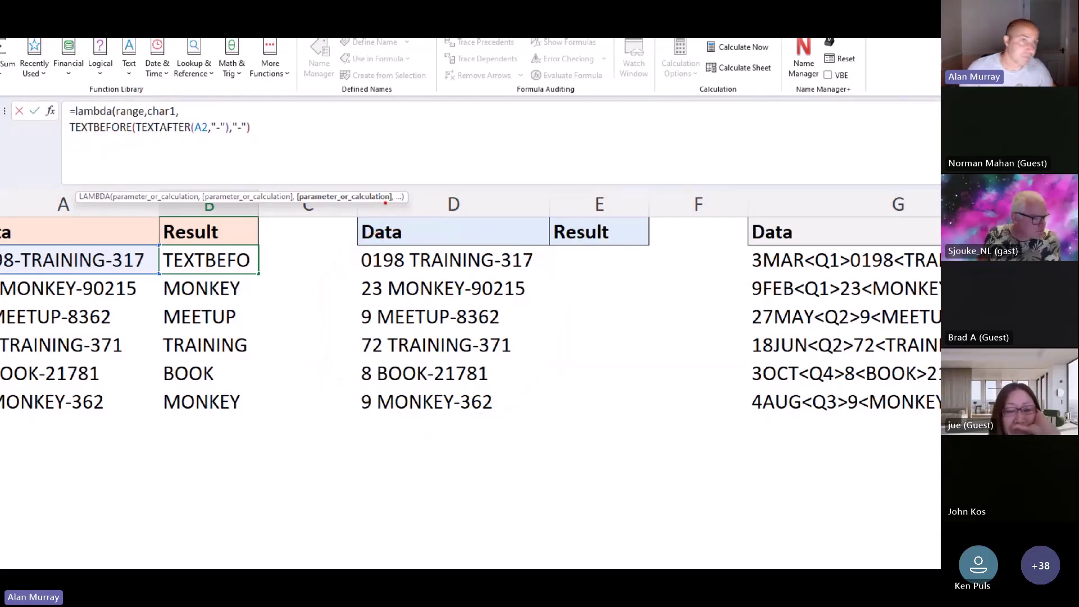
Close the LAMBDA with ) on a new line and commit it, giving #CALC!
left_click(263, 129)
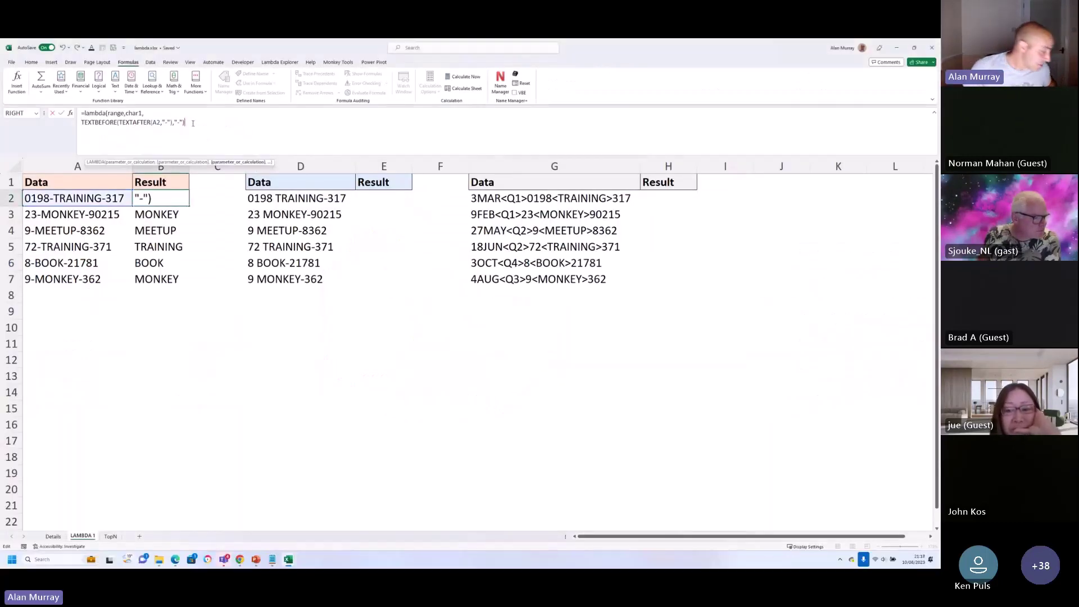
key("alt+Return")
type(")")
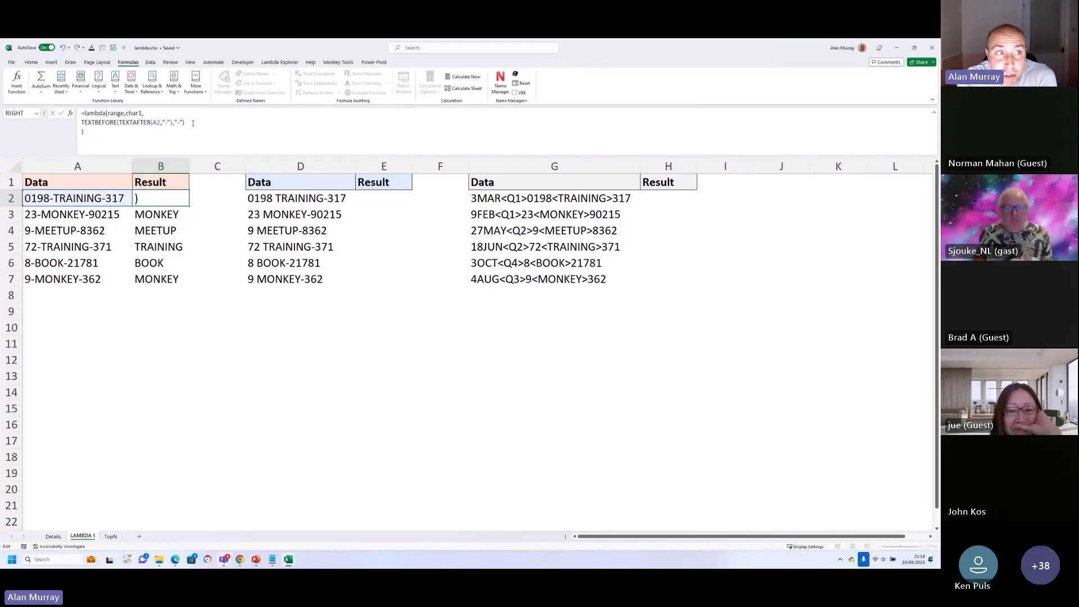
key("Return")
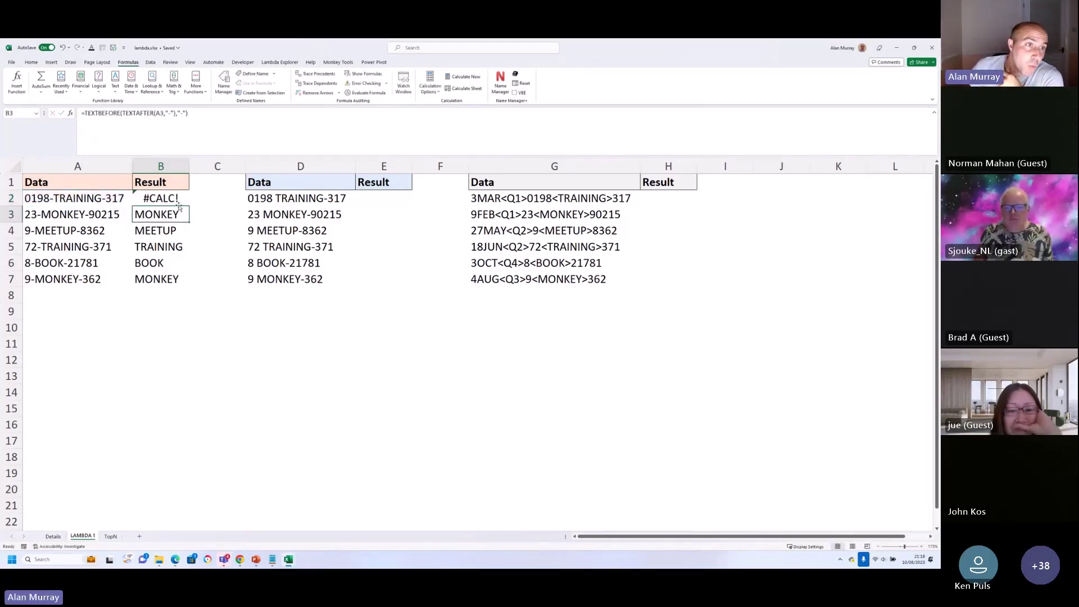
Delete the old results in B3:B7 and return to B2
left_click_drag(178, 212, 174, 275)
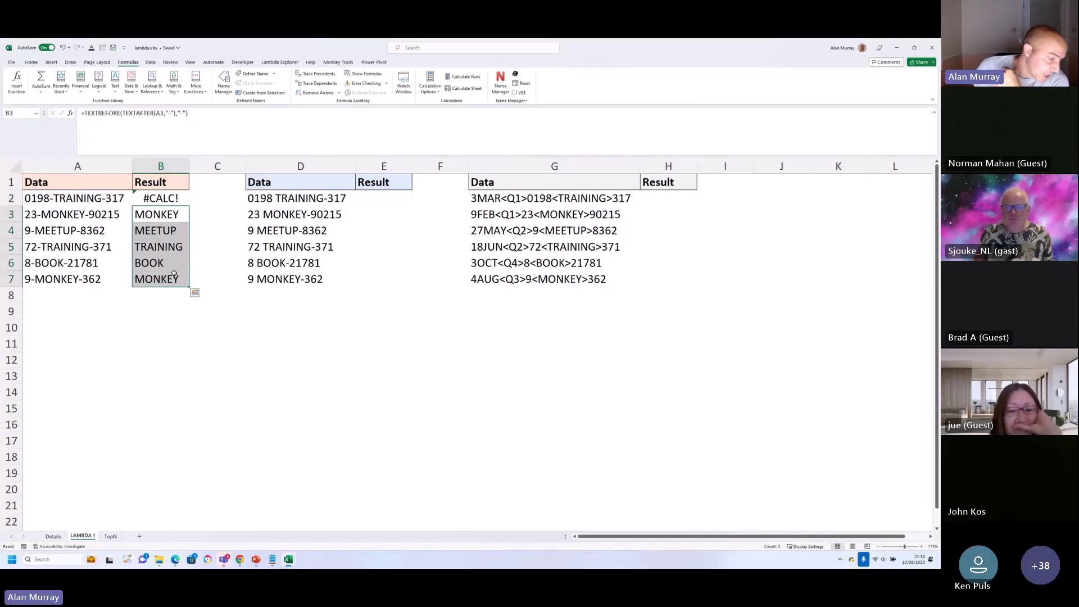
key("Delete")
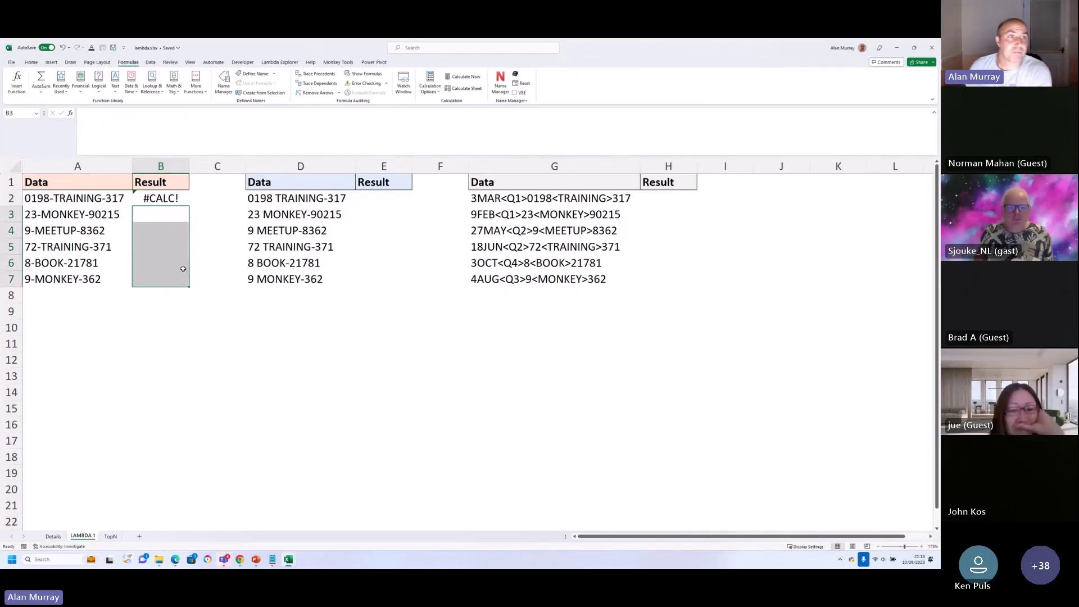
left_click(192, 232)
key("Left")
key("Up")
key("Up")
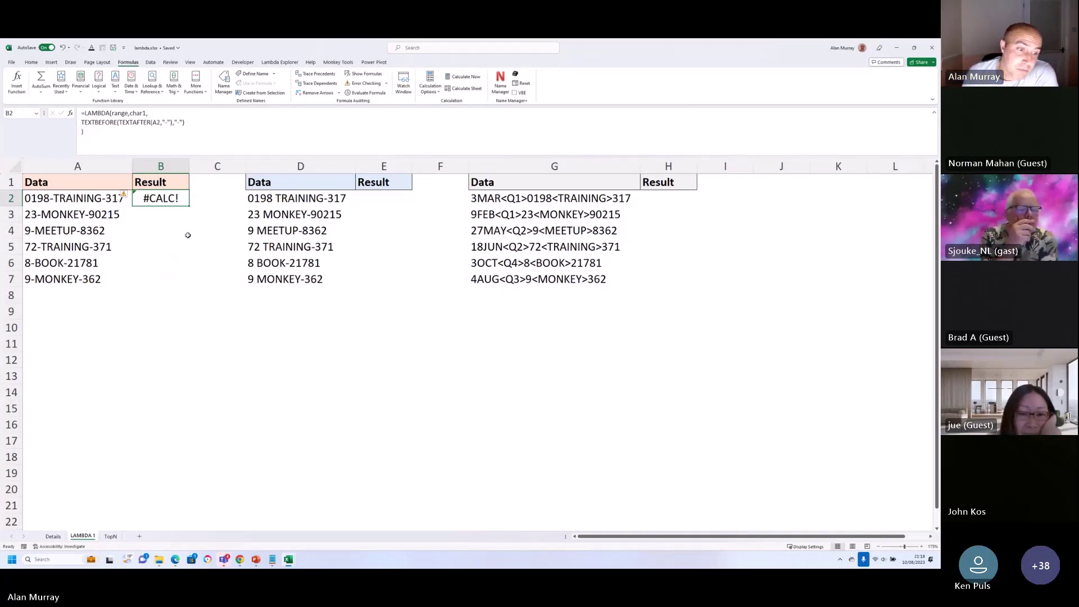
left_click(256, 561)
left_click(133, 350)
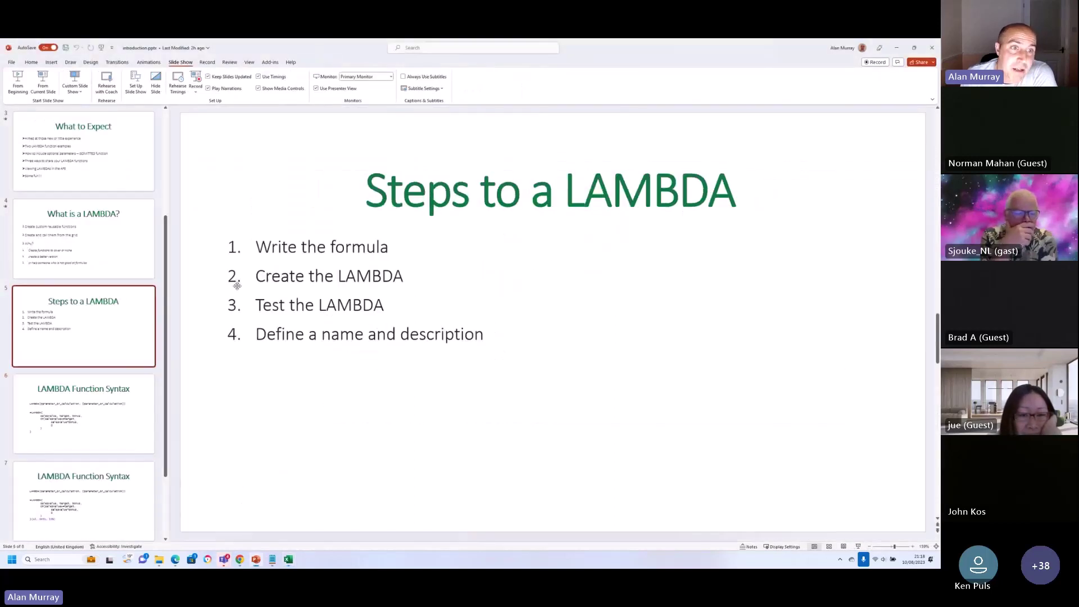
left_click_drag(256, 305, 318, 306)
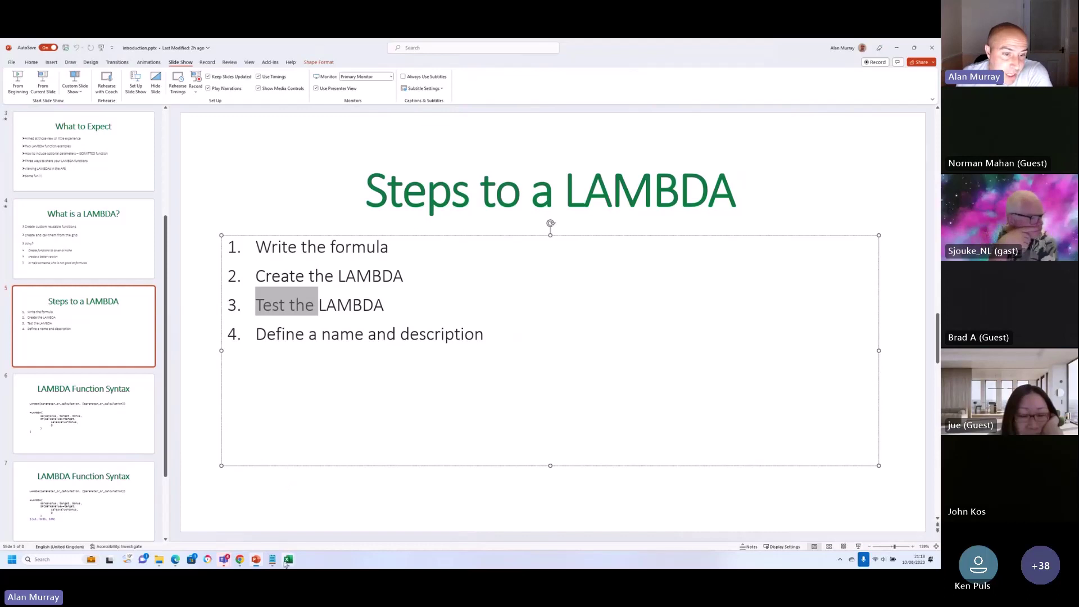
mouse_move(288, 560)
left_click(273, 506)
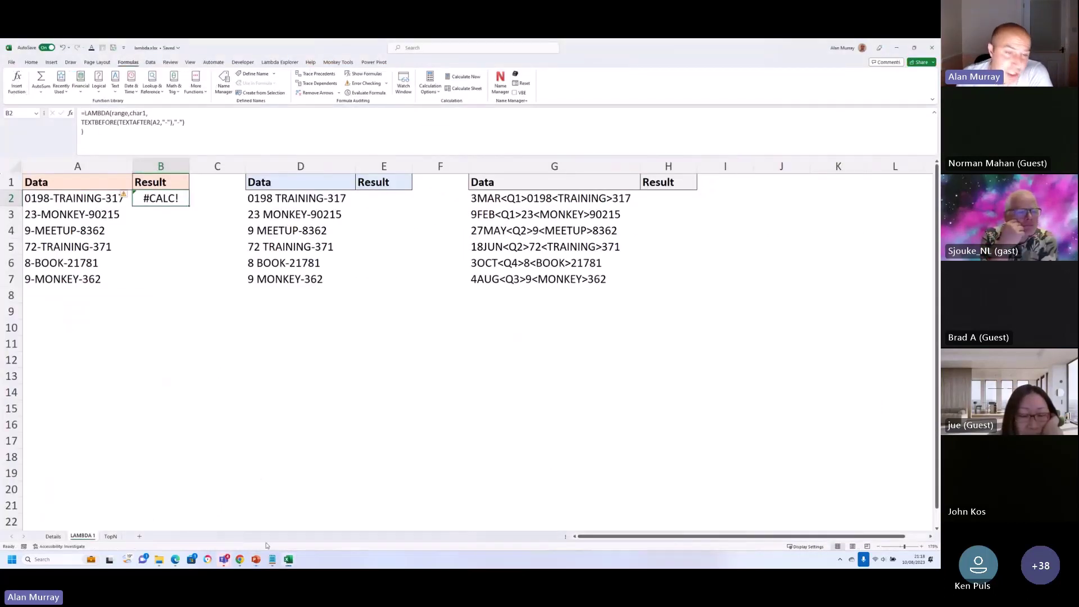
mouse_move(264, 564)
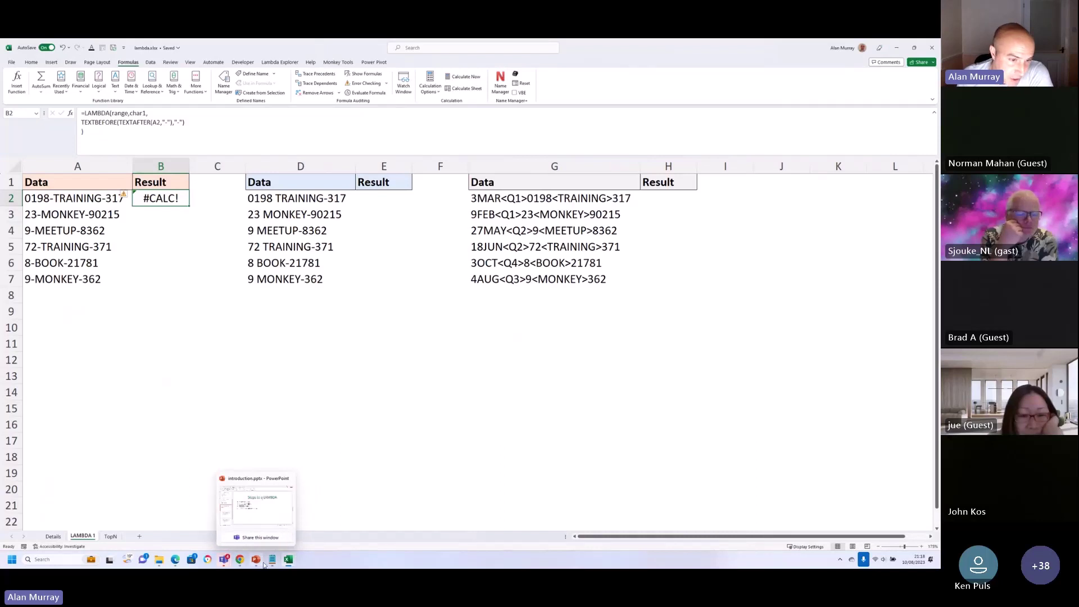
left_click(251, 516)
left_click(139, 496)
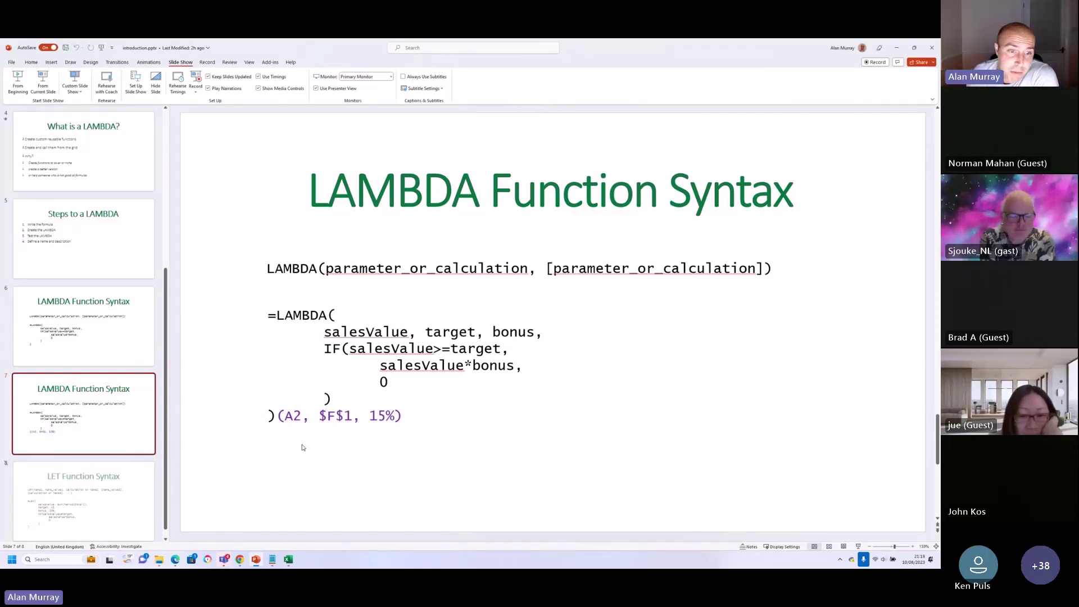
left_click(288, 559)
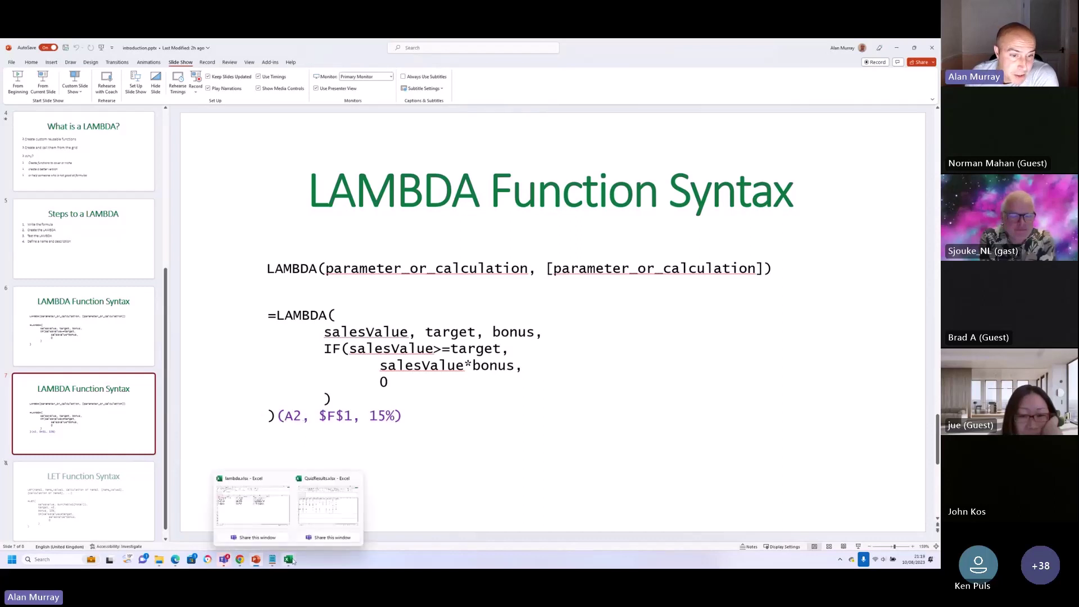
left_click(277, 522)
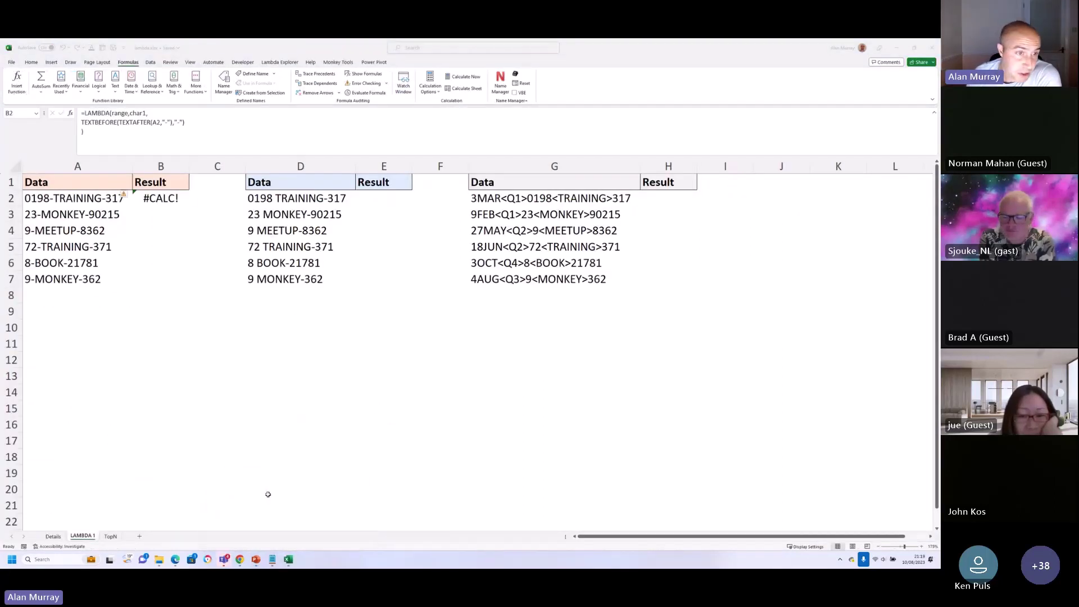
Append the call arguments (A2,"-") to B2's LAMBDA
left_click(111, 133)
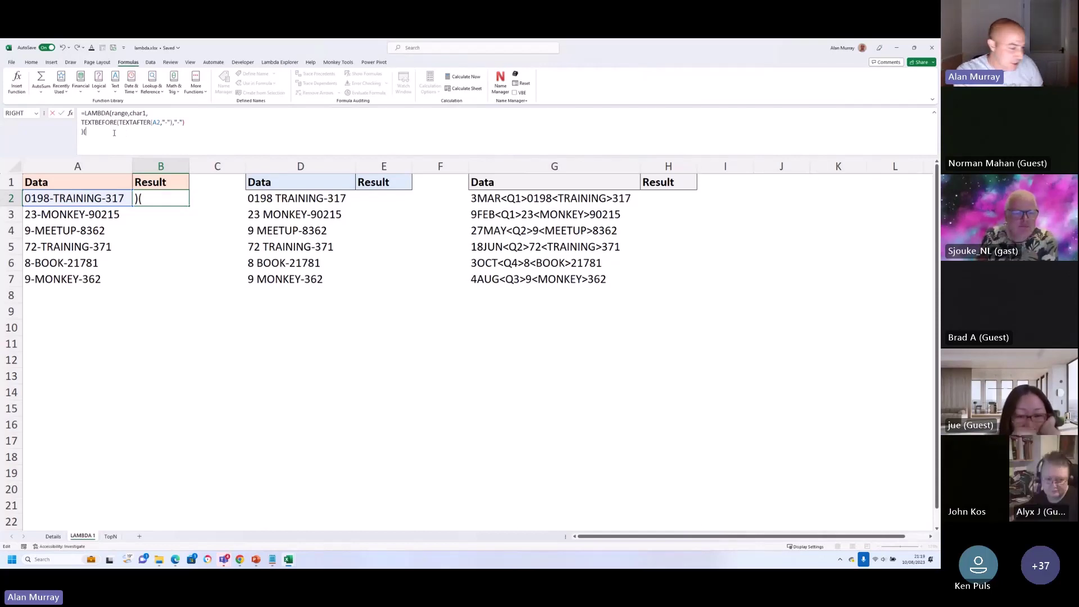
type("A2")
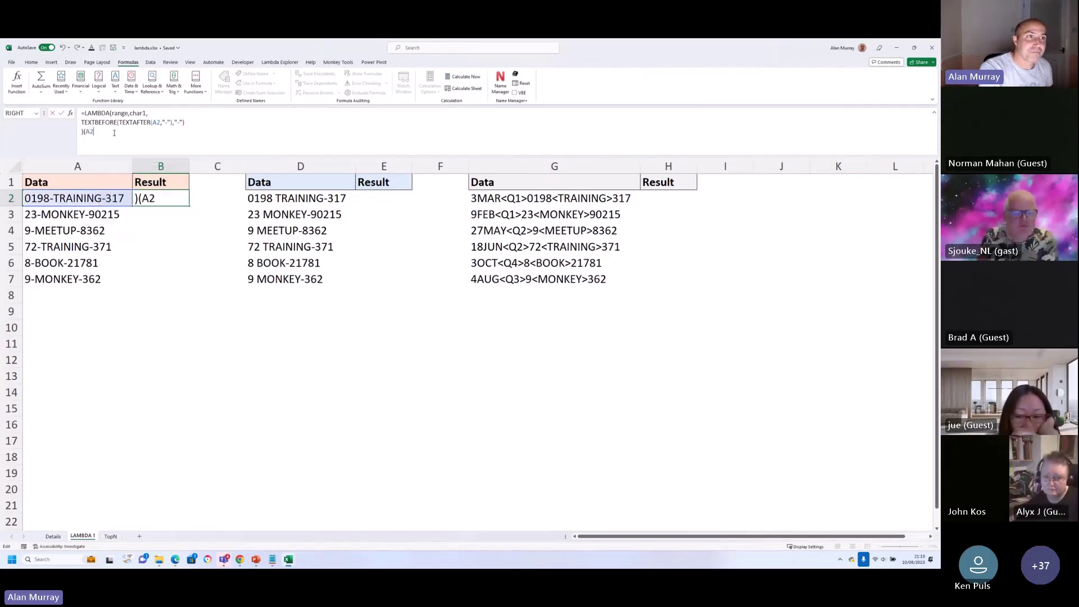
type(",")
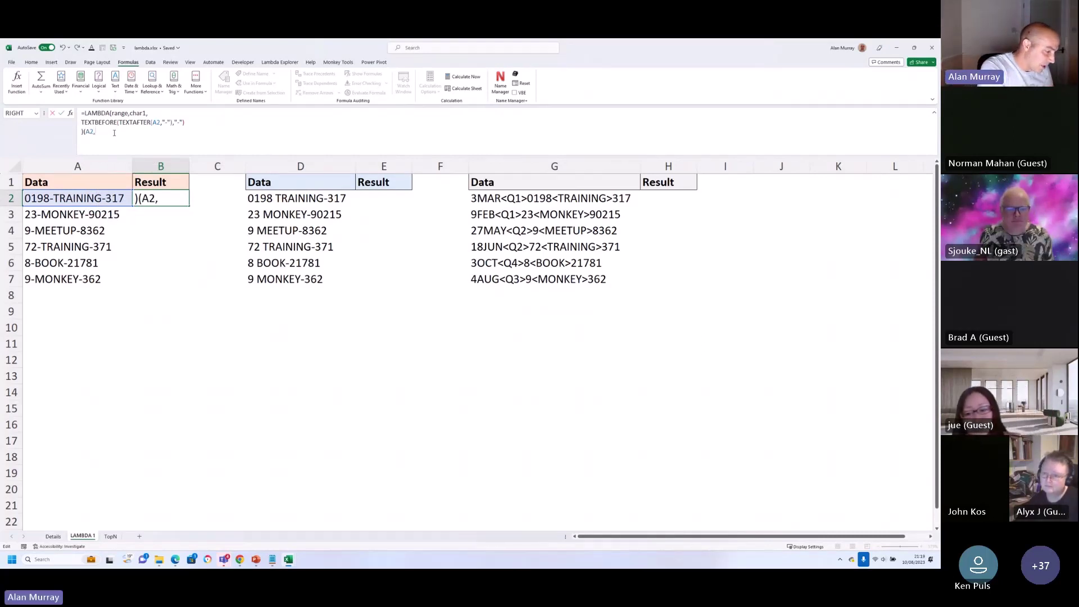
type("\"-")
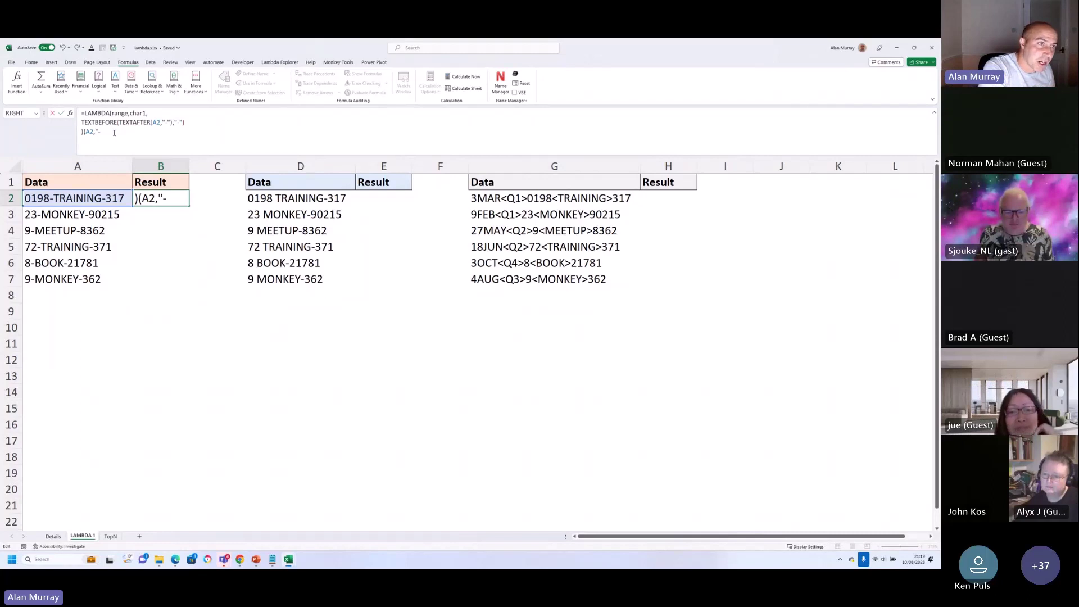
type("\"")
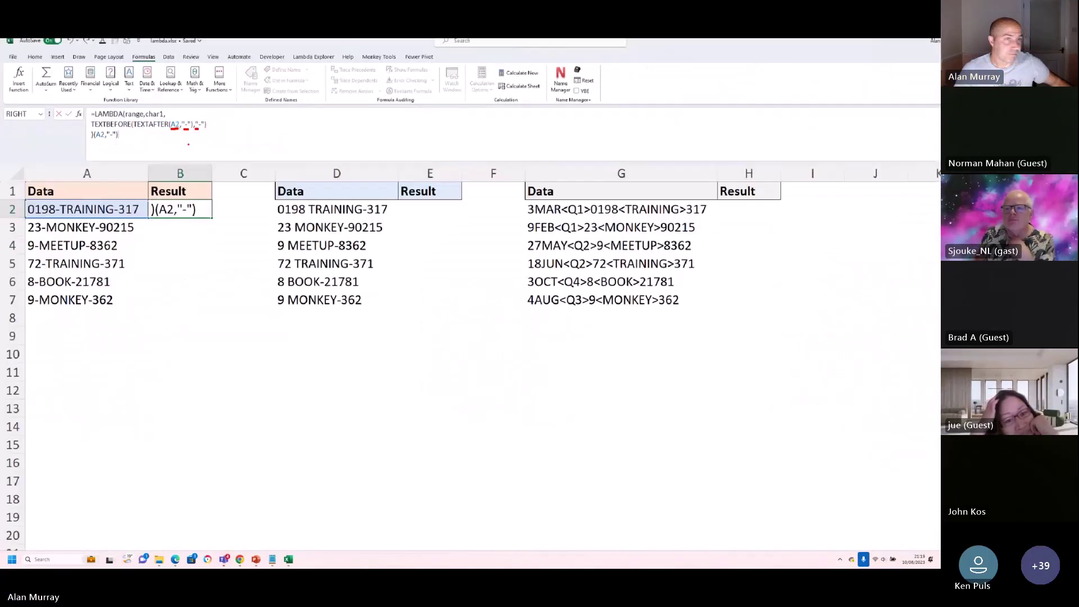
Swap TEXTAFTER's A2 for range and both "-" delimiters for char1
double_click(155, 122)
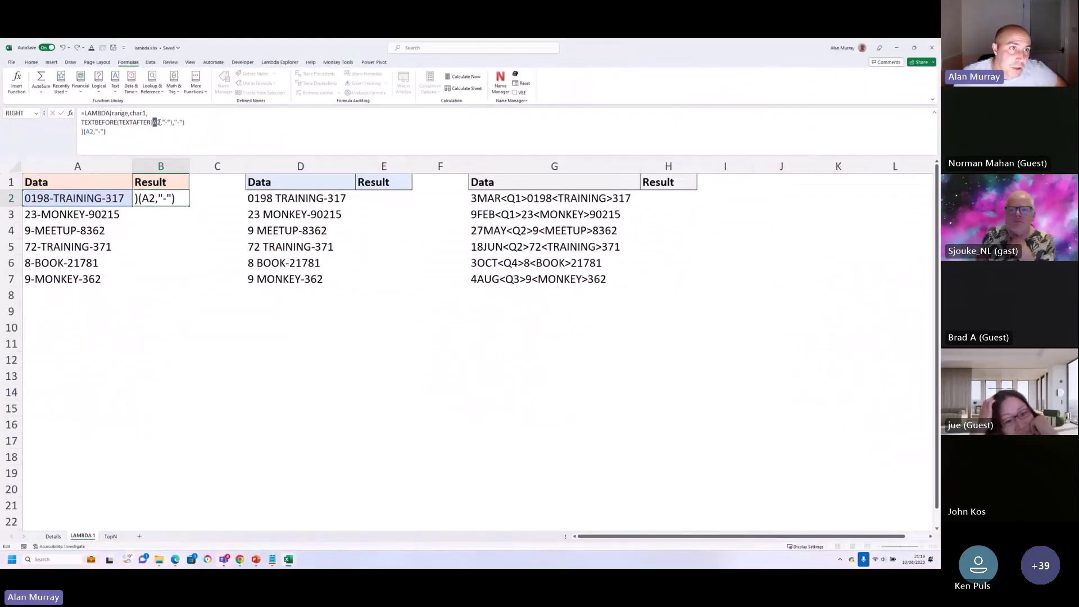
type("range")
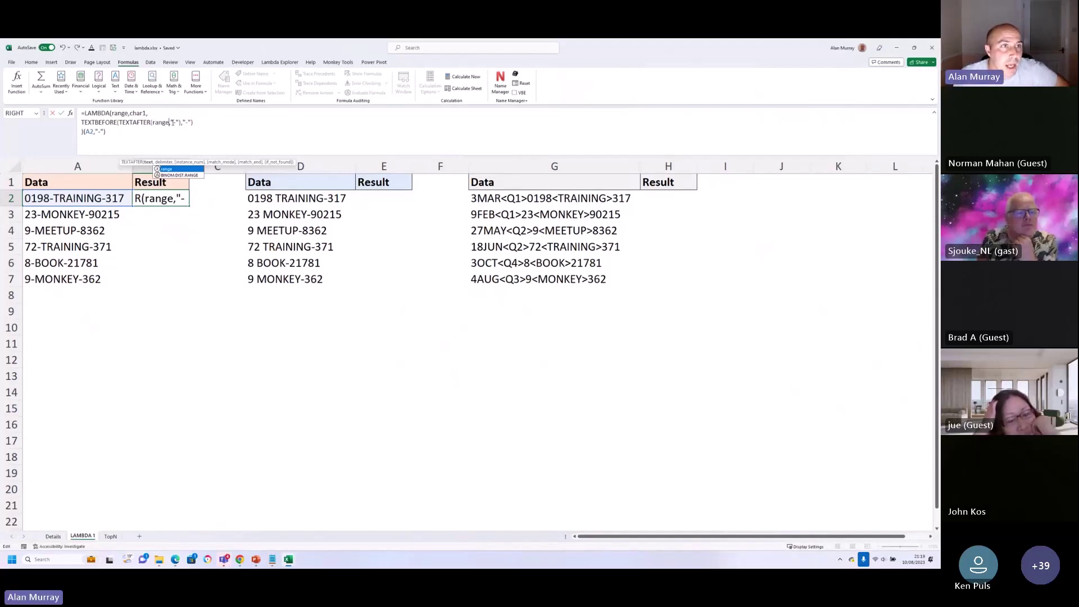
left_click(172, 122)
left_click_drag(171, 122, 180, 122)
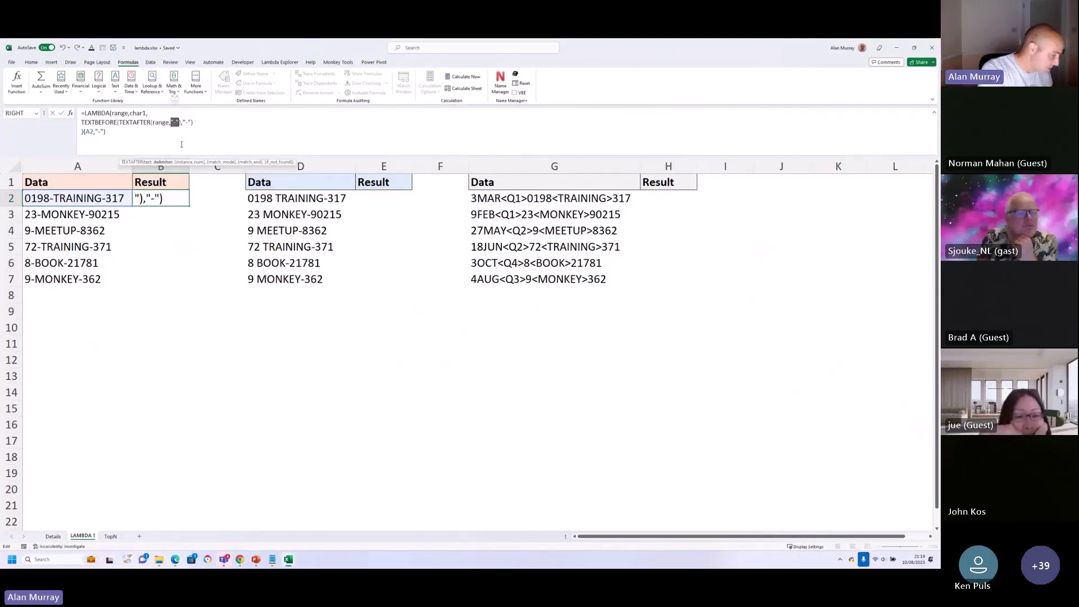
type("char1")
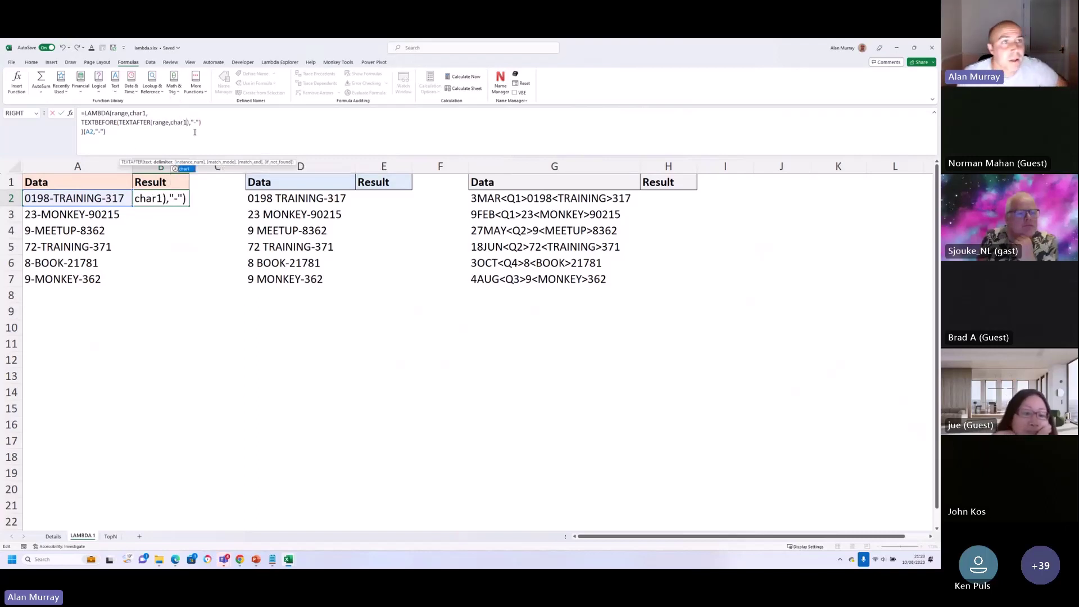
left_click_drag(191, 122, 195, 123)
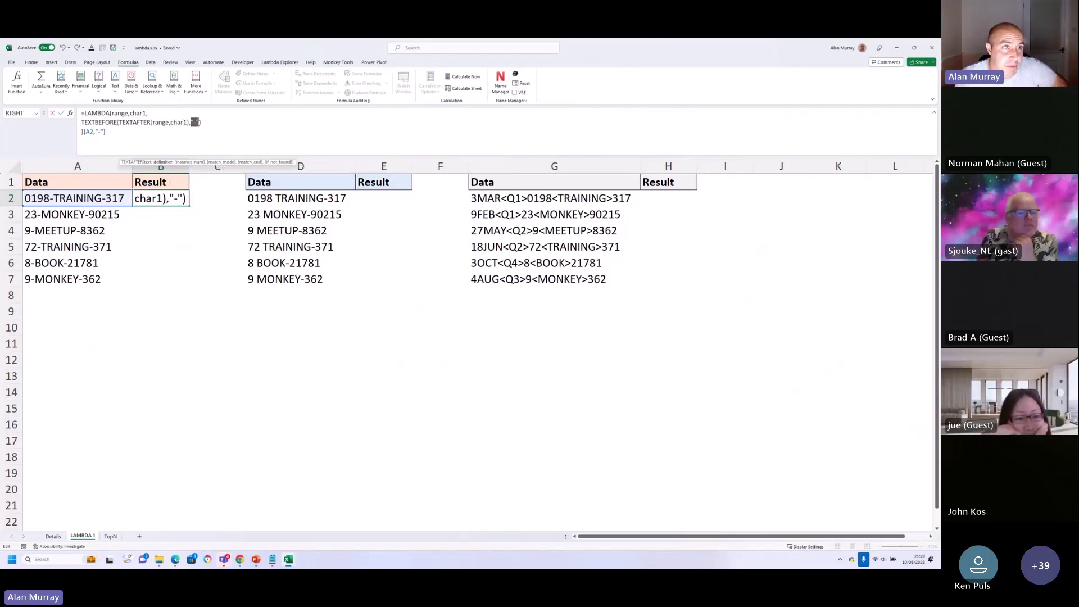
type("char1")
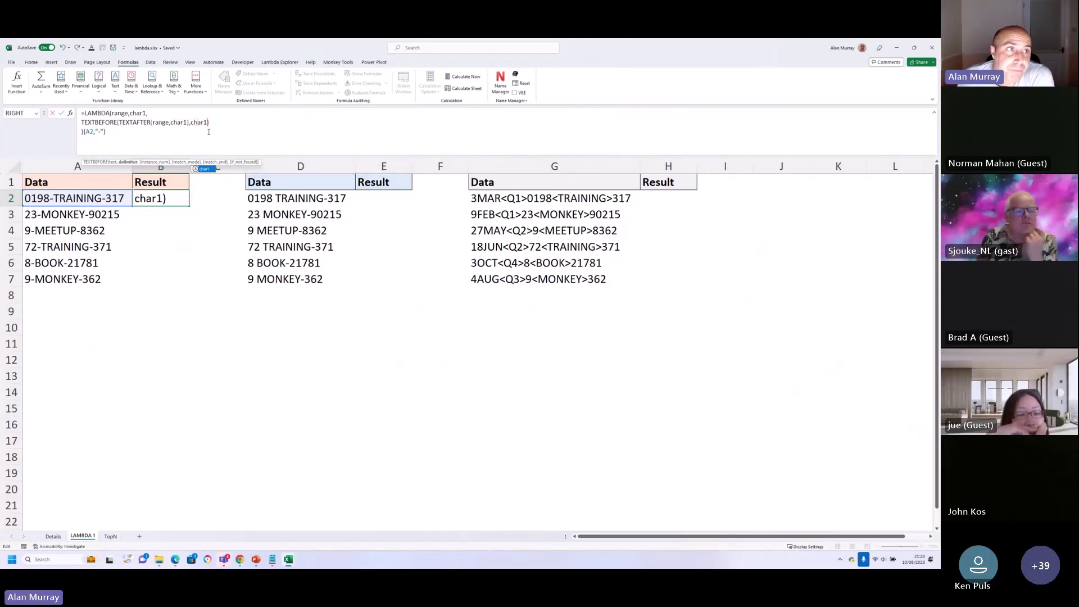
double_click(158, 122)
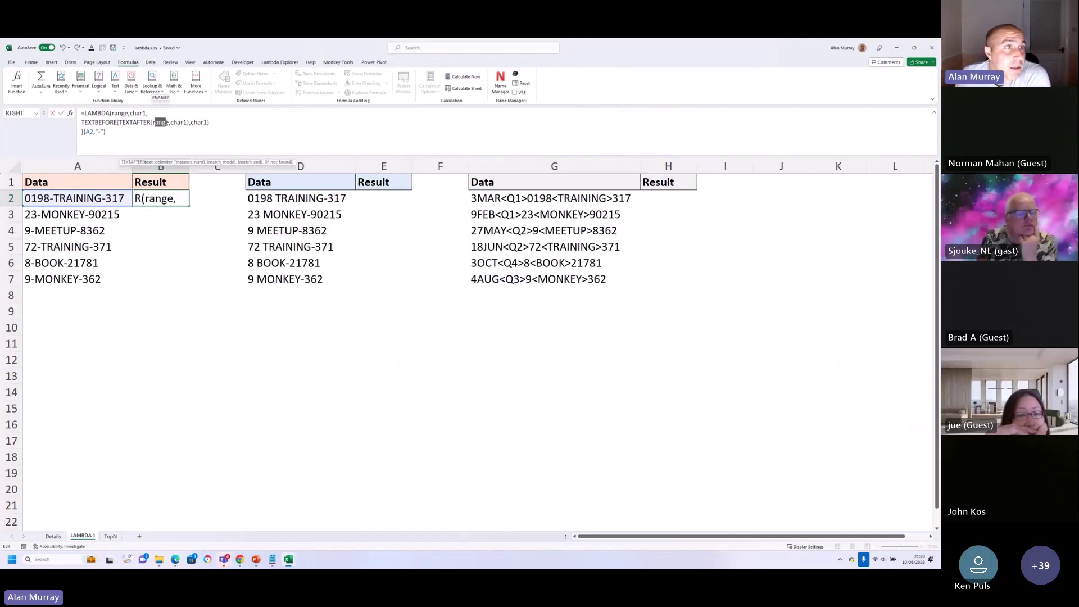
double_click(115, 113)
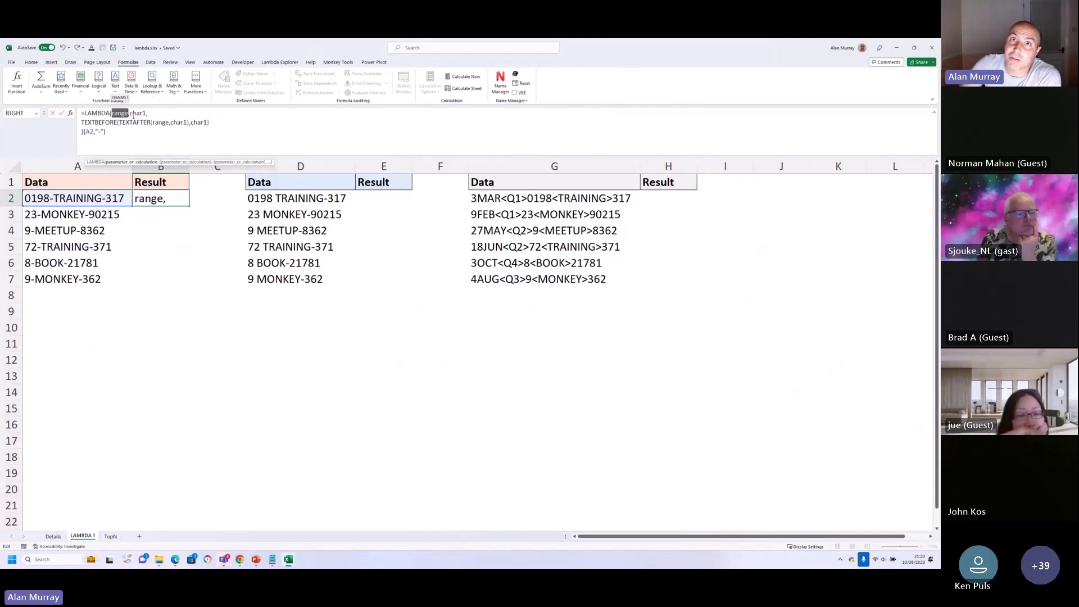
left_click(171, 122)
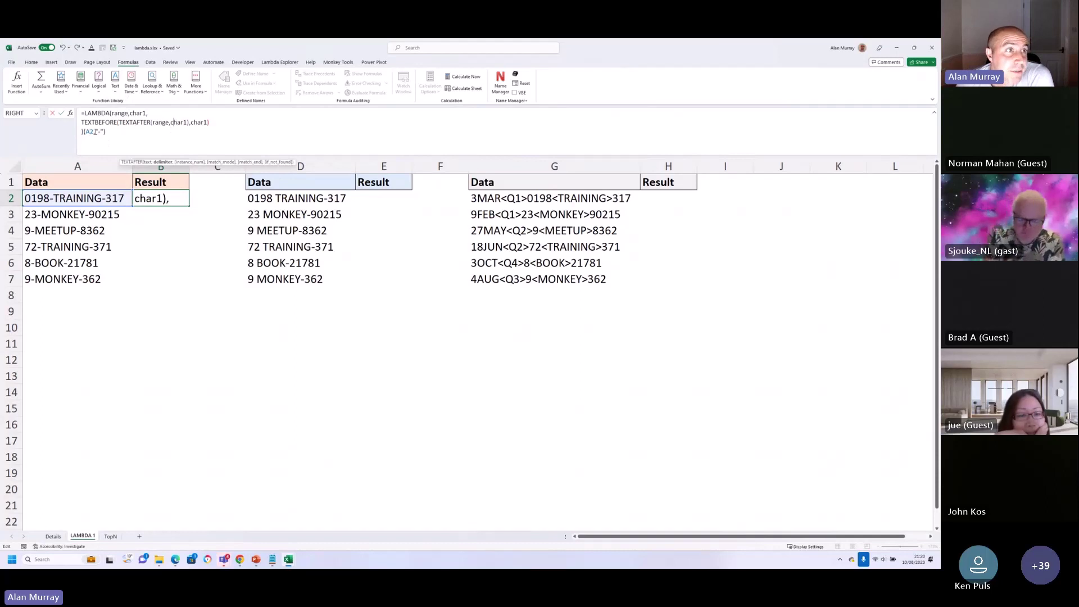
mouse_move(96, 131)
left_mouse_down()
mouse_move(109, 133)
mouse_move(89, 133)
left_mouse_up()
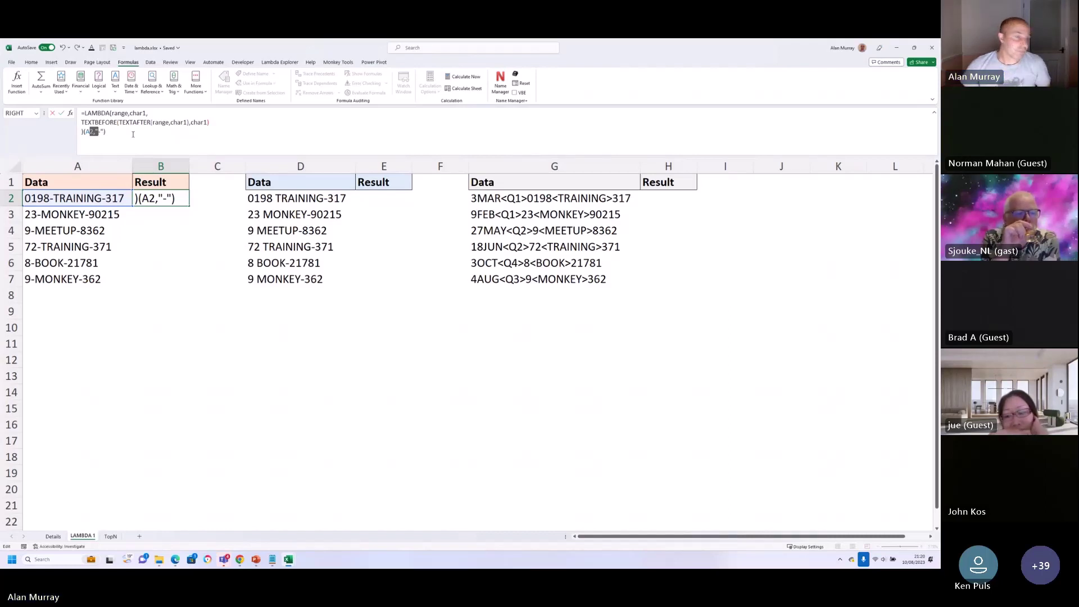
Commit B2's LAMBDA, fill it to B7, and check the B3 and B4 formulas
key("Return")
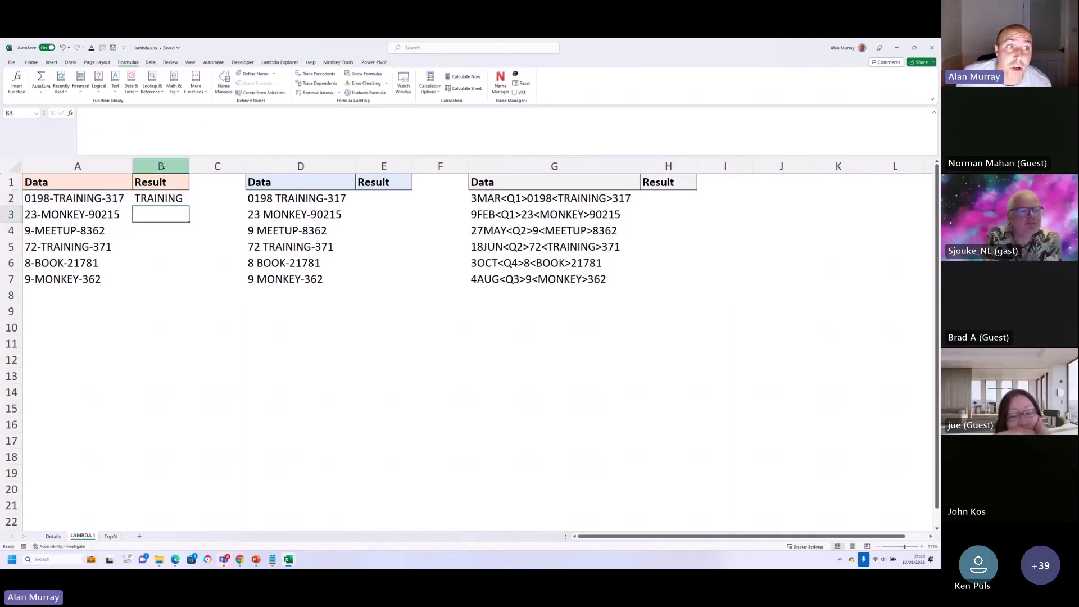
left_click(169, 199)
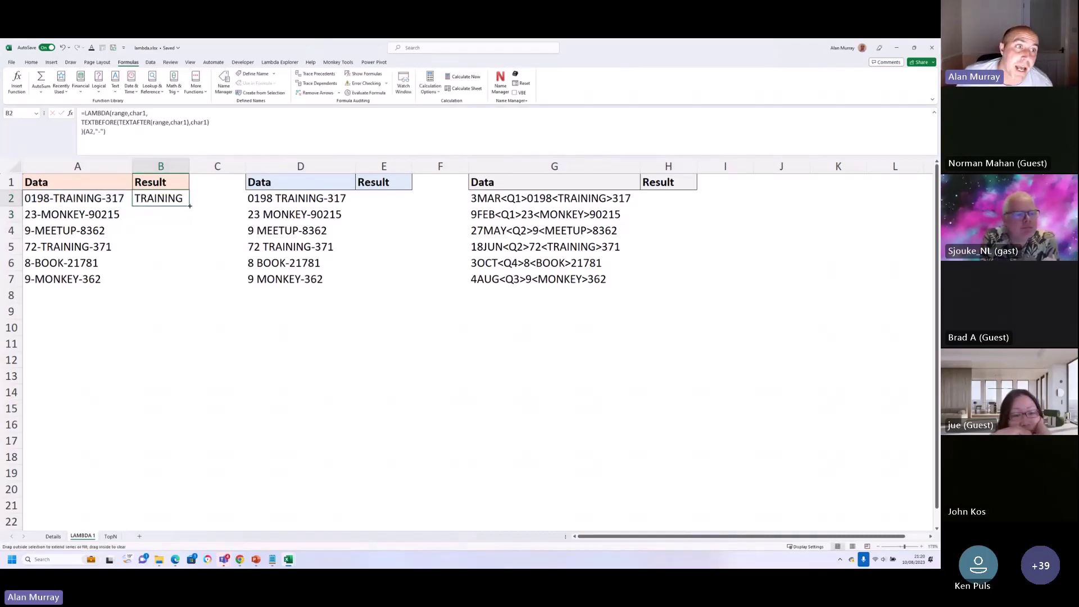
double_click(189, 206)
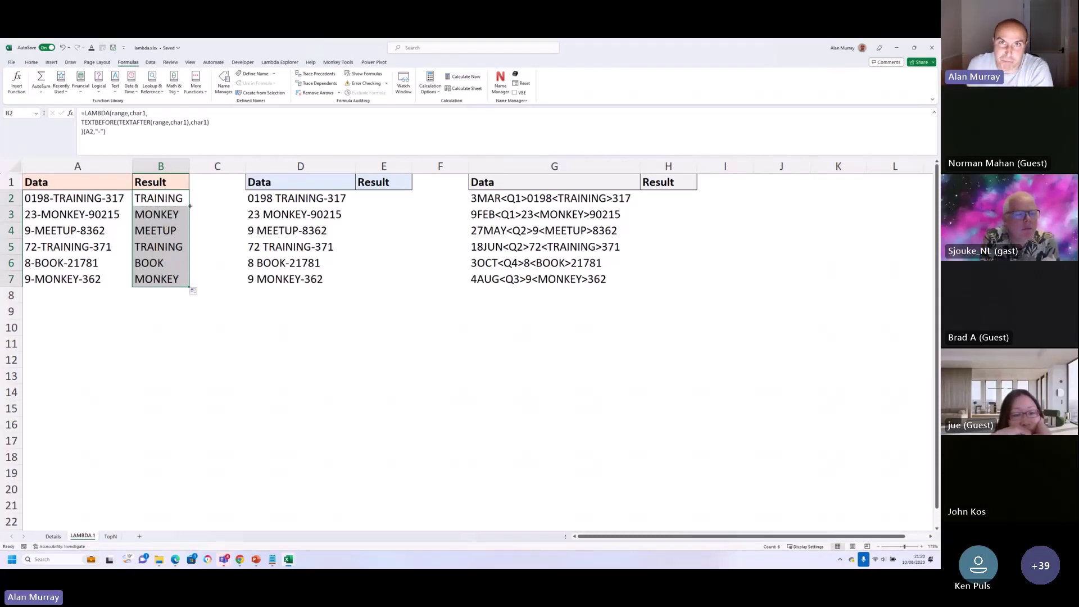
left_click(170, 201)
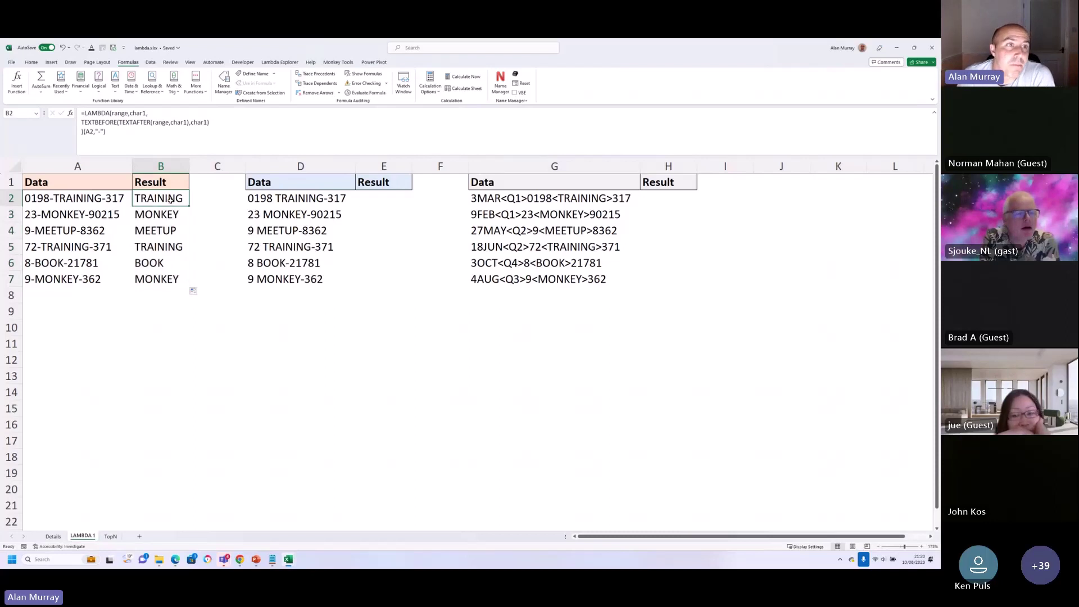
left_click(170, 217)
left_click(169, 231)
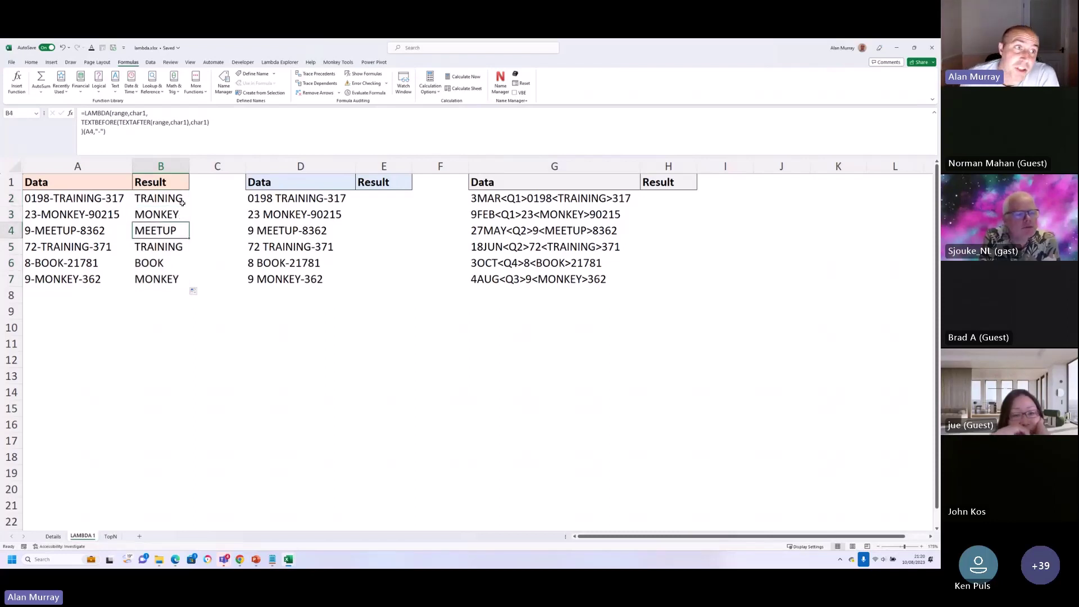
Review the A2,"-" call arguments in B2's formula and confirm it unchanged
left_click(183, 201)
double_click(183, 200)
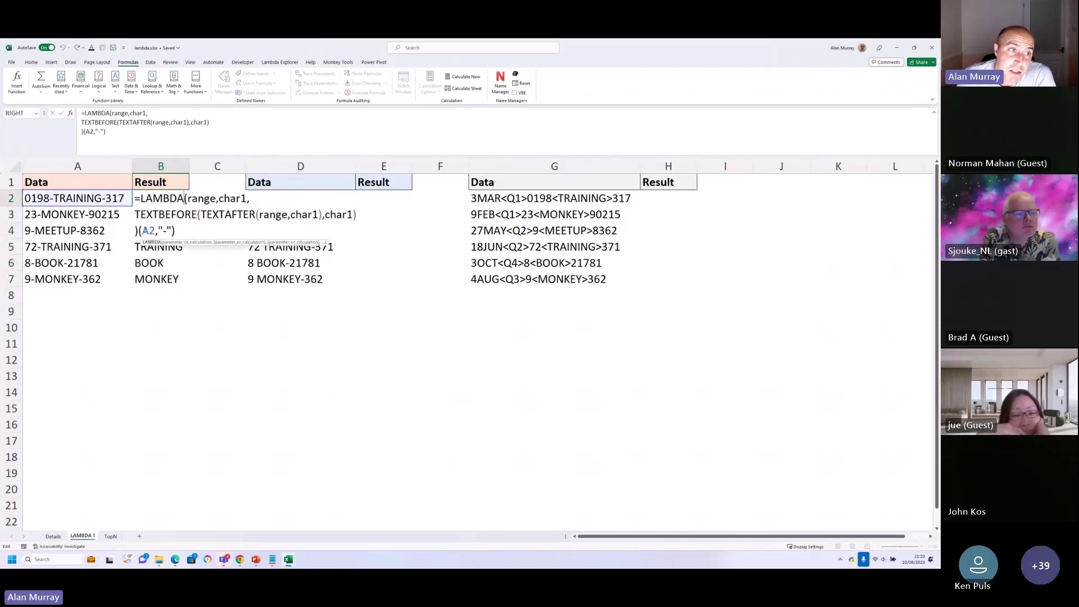
left_click_drag(163, 231, 172, 230)
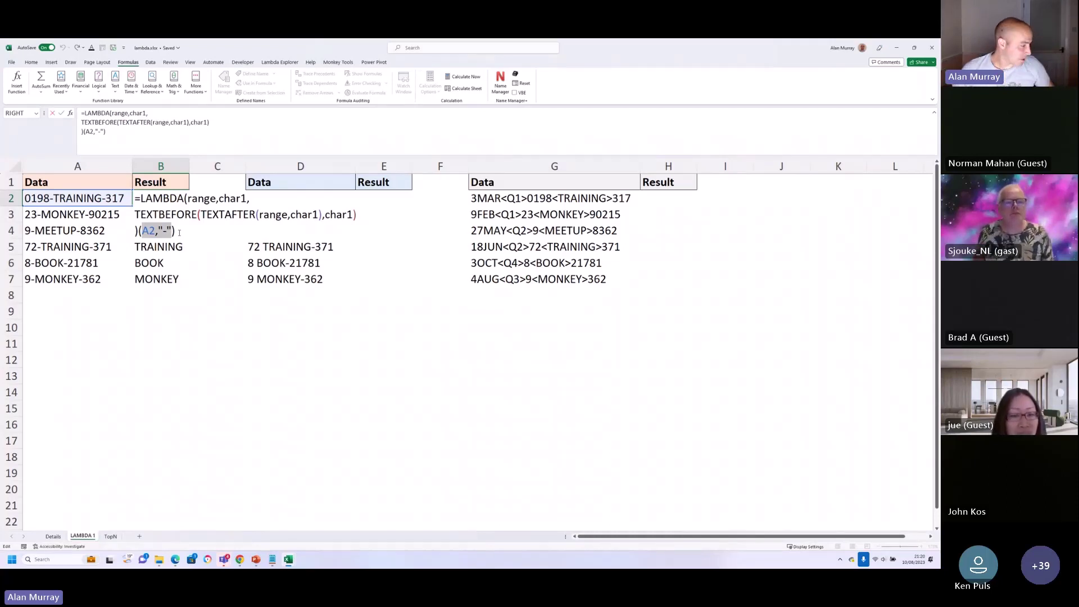
key("ctrl+Return")
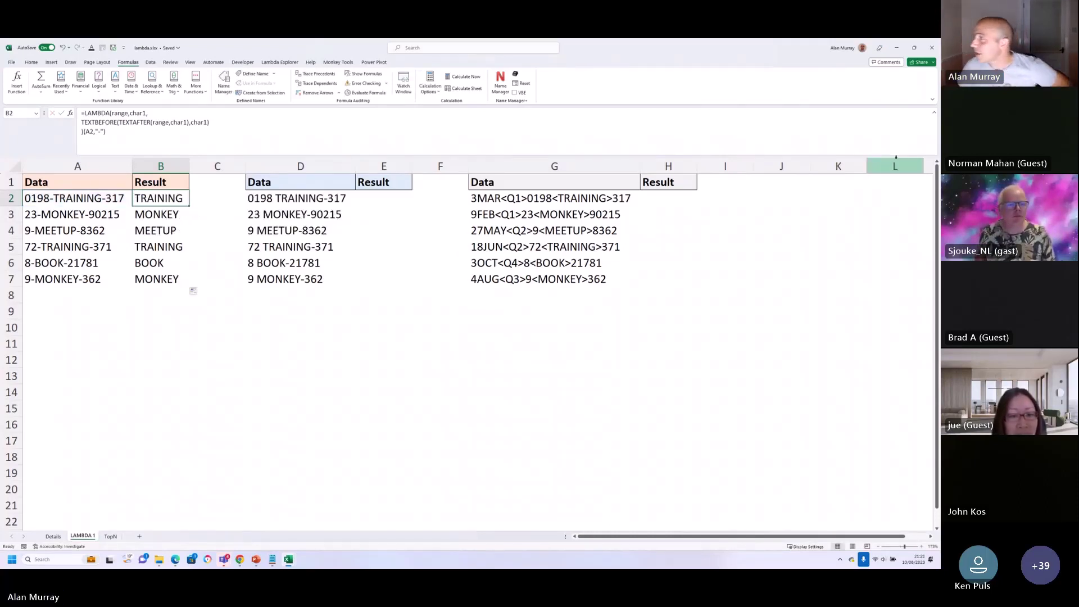
left_click_drag(160, 215, 160, 231)
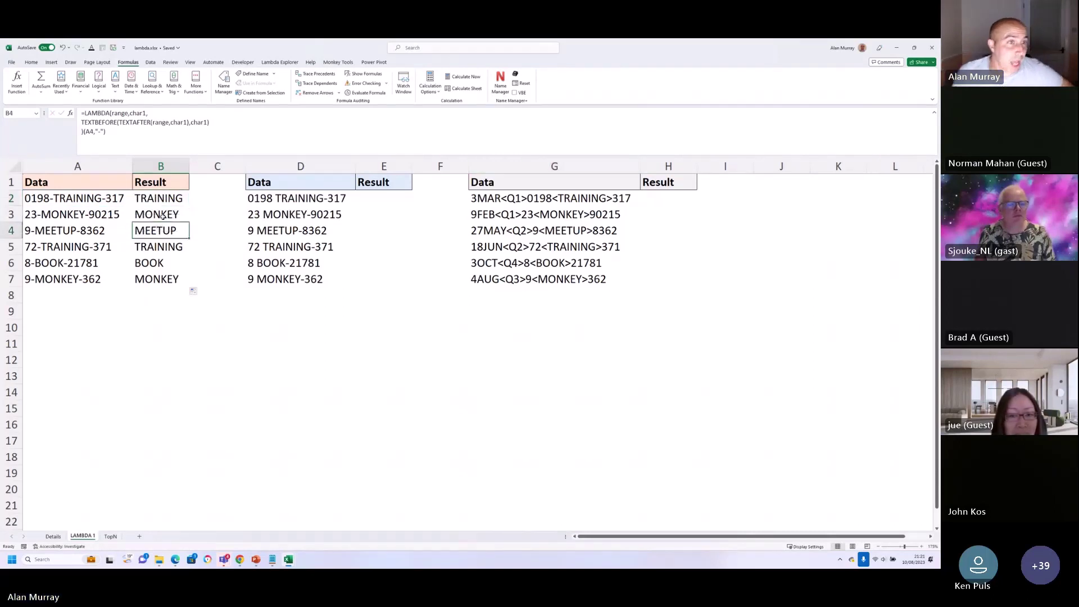
left_click(169, 199)
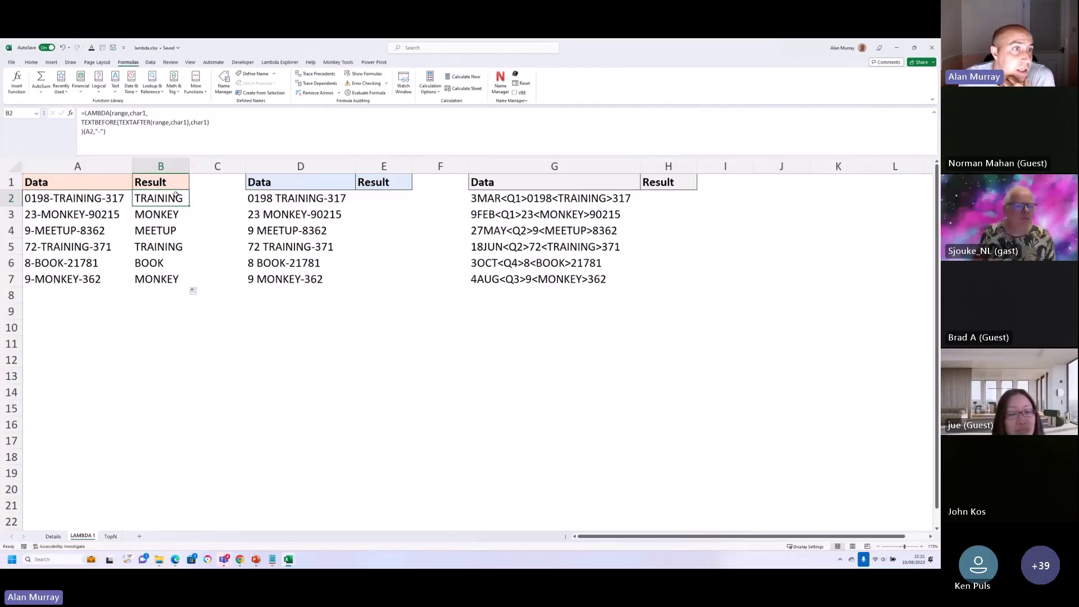
Copy B2's LAMBDA definition without its trailing (A2,"-") call, leaving B2 unchanged
double_click(144, 197)
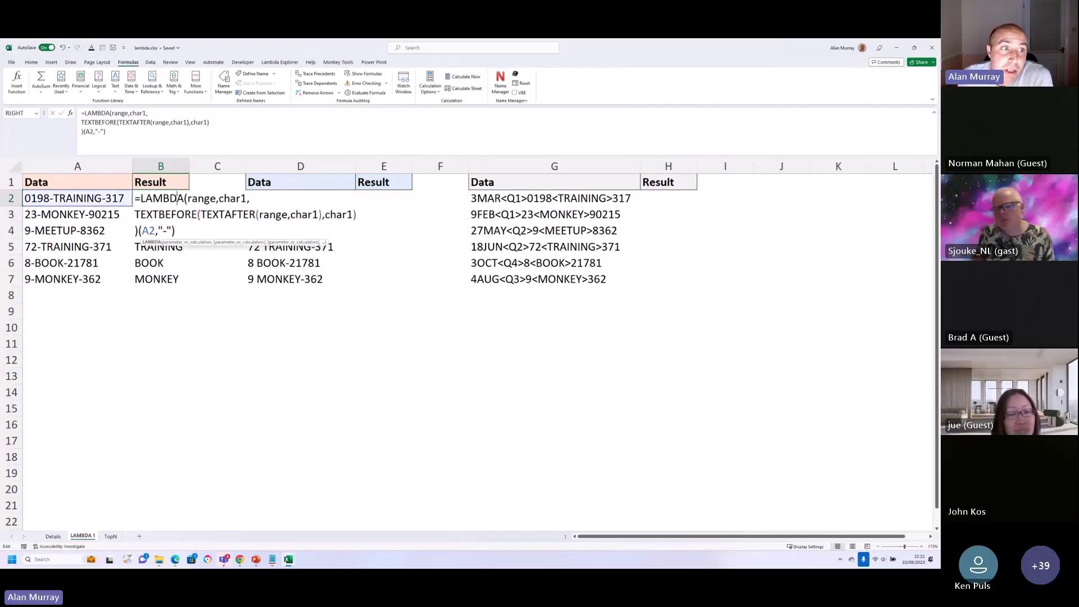
left_click_drag(134, 198, 136, 230)
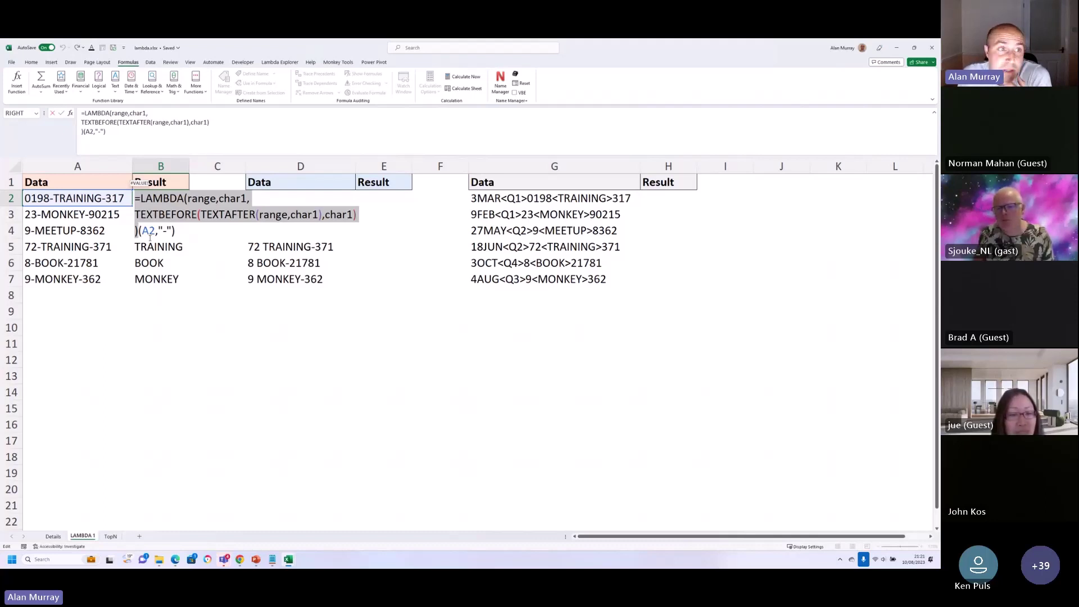
right_click(158, 213)
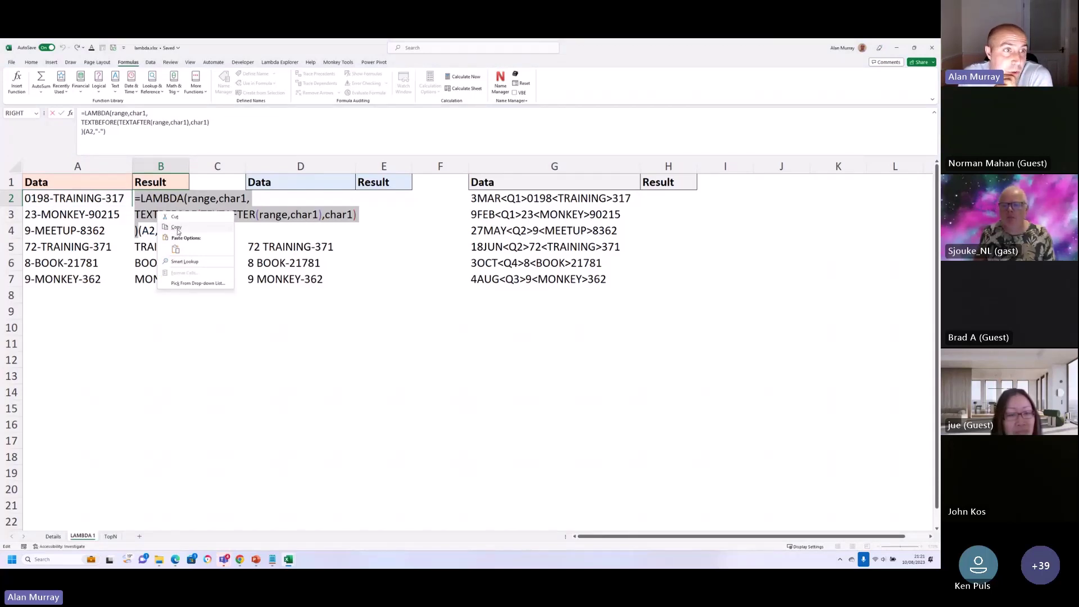
left_click(179, 228)
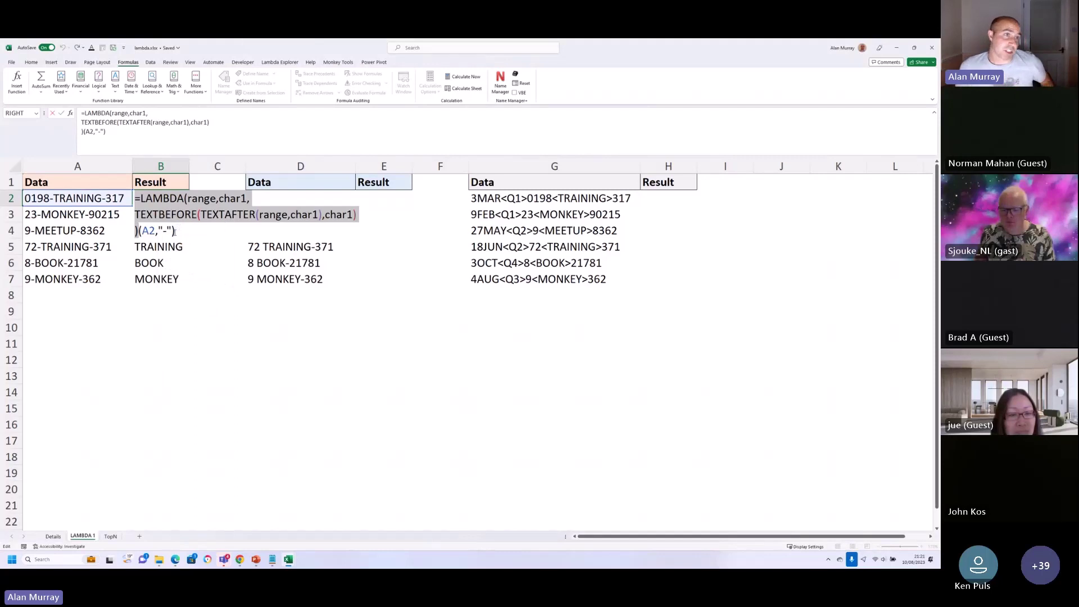
key("Escape")
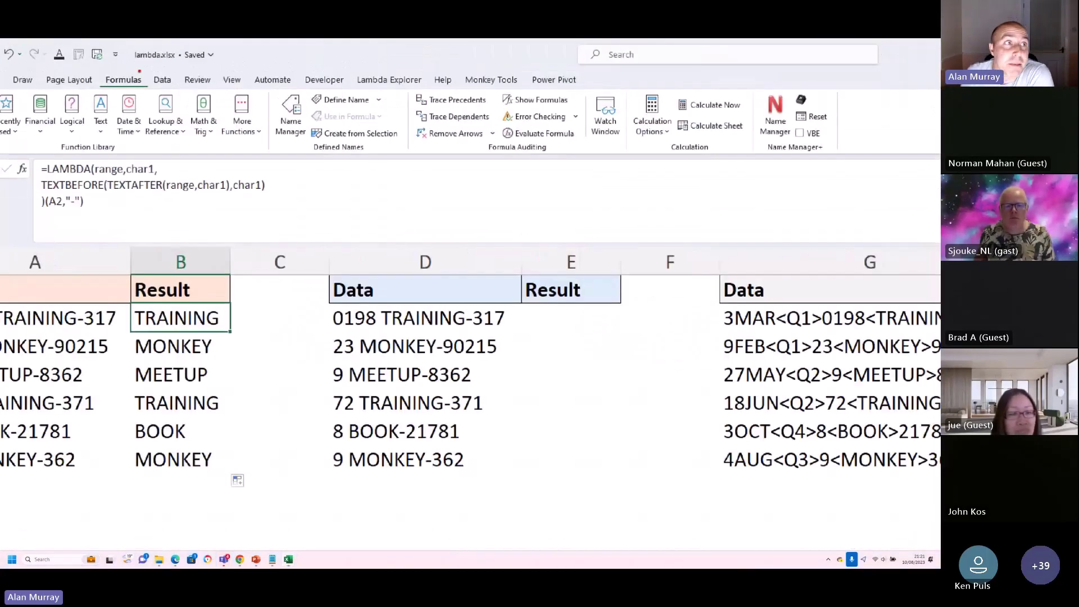
Start a new workbook name and replace the proposed name TRAINING with TEXTBETWEEN
mouse_move(137, 59)
left_mouse_down()
mouse_move(120, 54)
mouse_move(94, 89)
mouse_move(163, 65)
left_mouse_up()
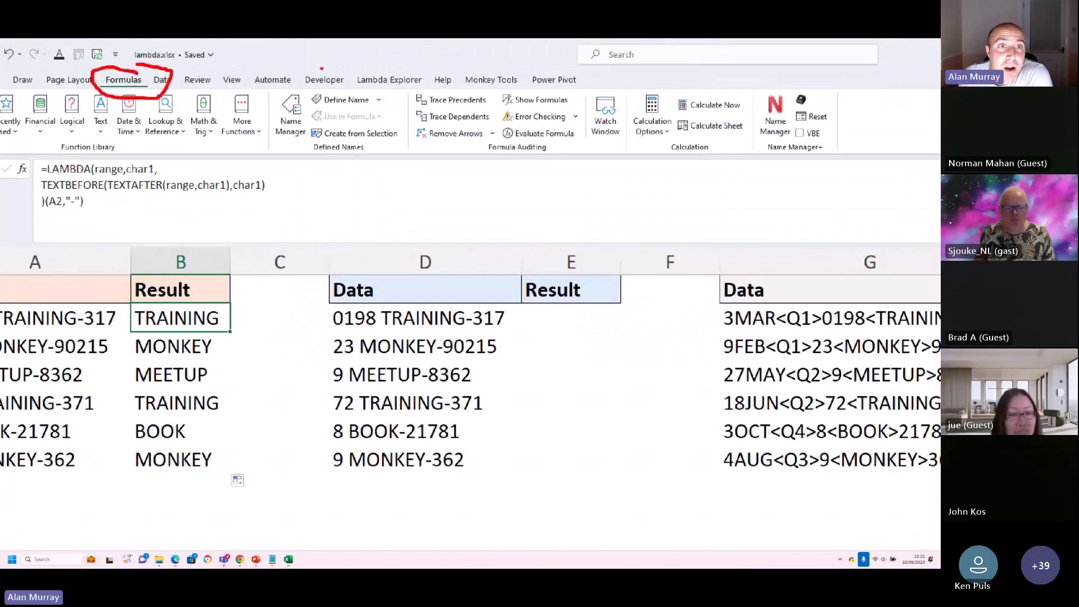
mouse_move(334, 85)
left_mouse_down()
mouse_move(310, 111)
mouse_move(387, 111)
mouse_move(327, 84)
left_mouse_up()
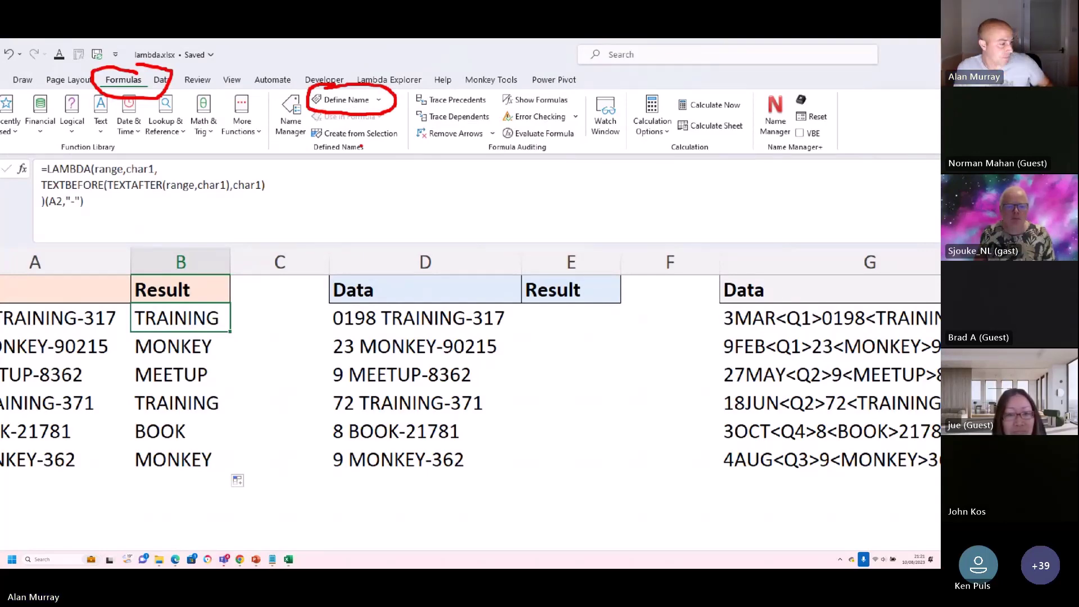
left_click(352, 99)
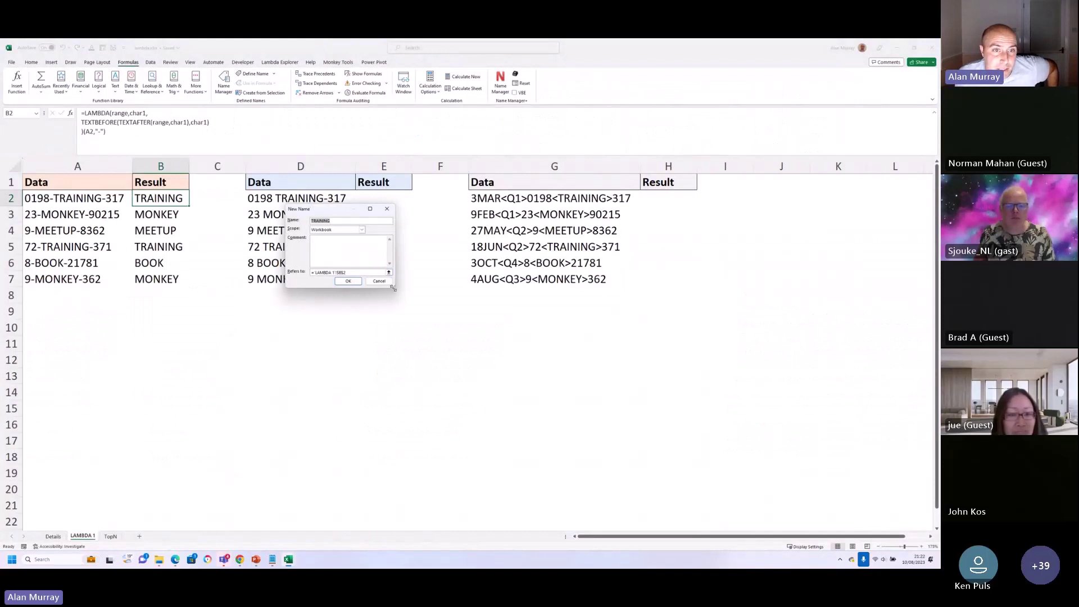
left_click_drag(393, 288, 567, 372)
left_click(340, 222)
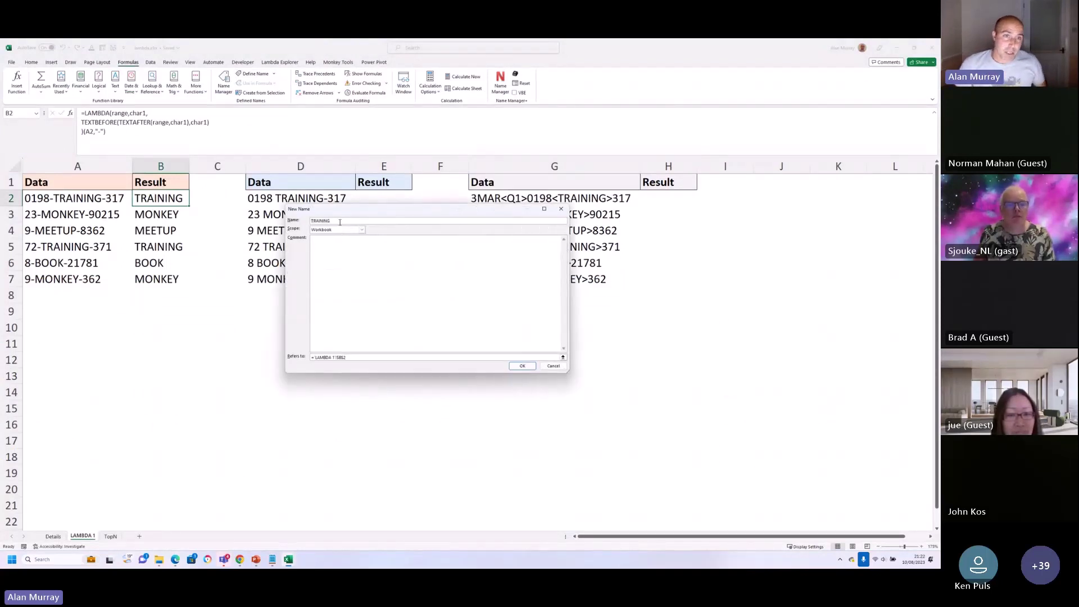
double_click(338, 222)
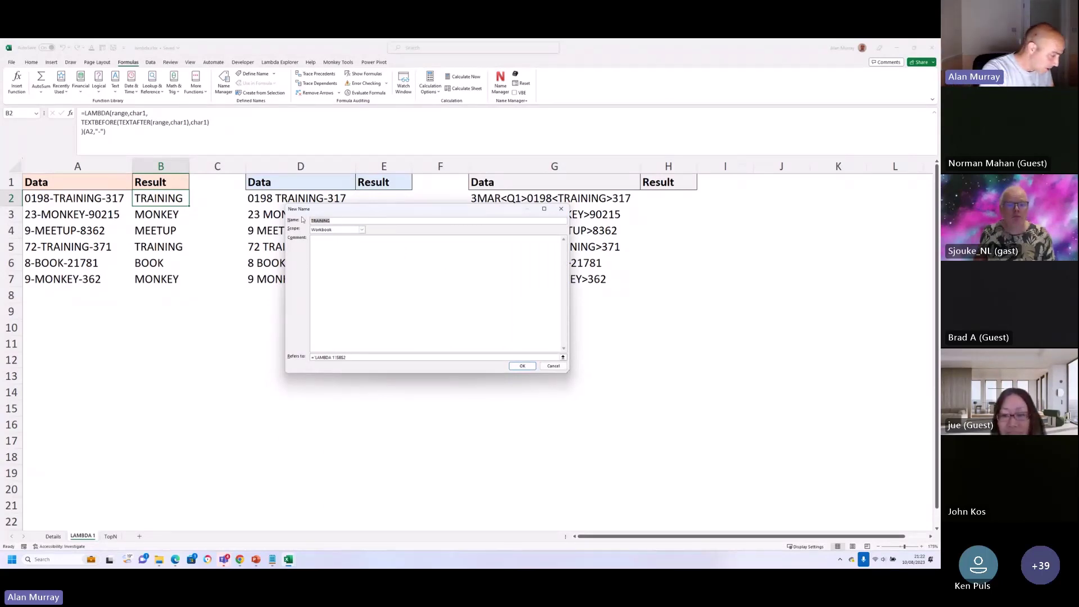
type("TEXTBETWEEN")
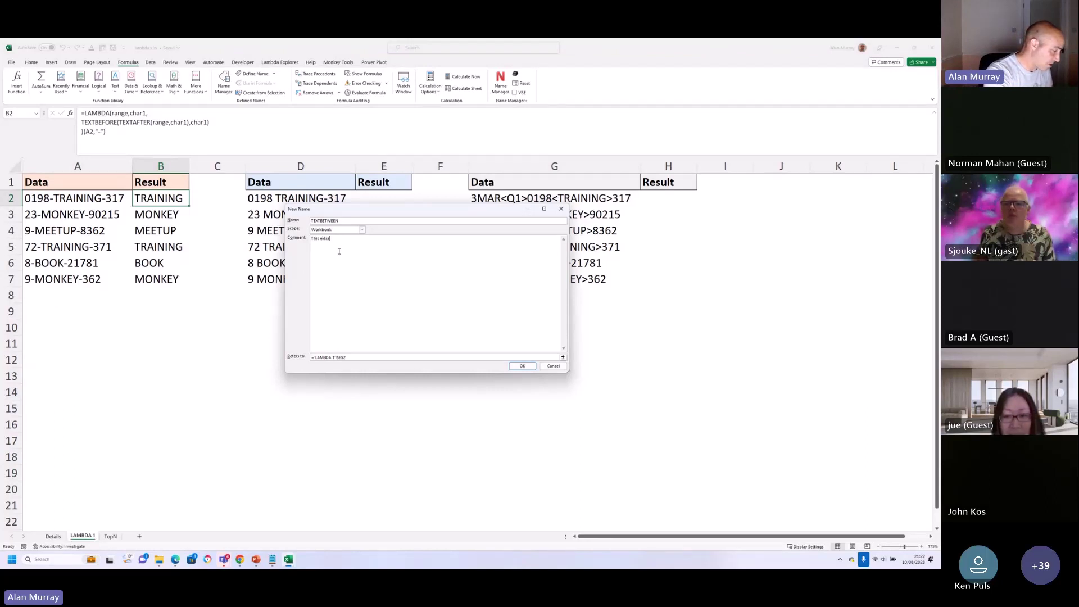
Add the comment 'This extracts text between characters.' and paste the LAMBDA into Refers to
type("cts text betwe")
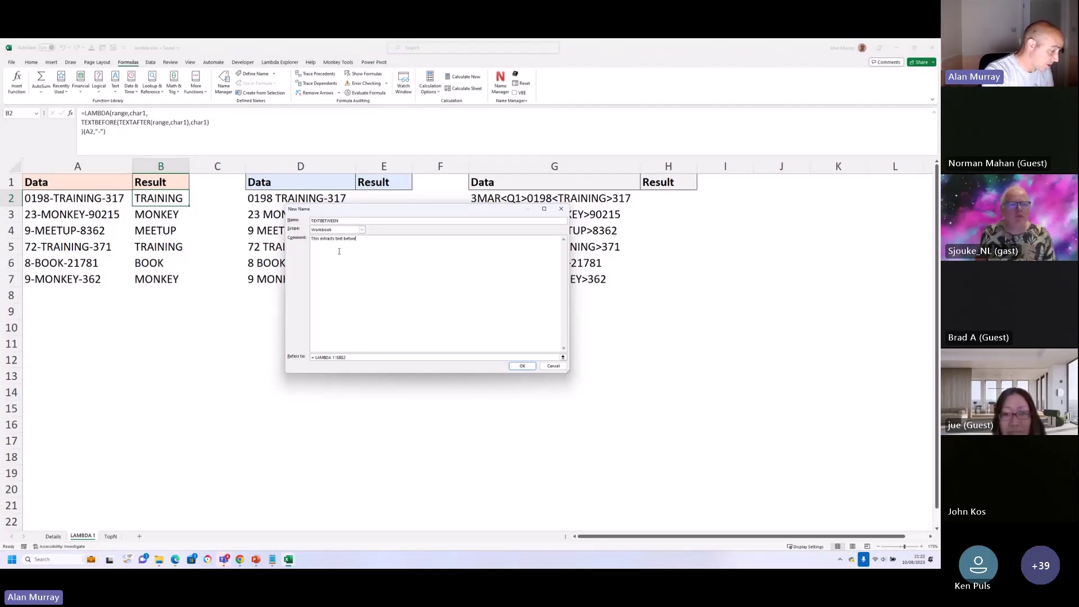
type("en ch")
key("BackSpace")
key("BackSpace")
type("d")
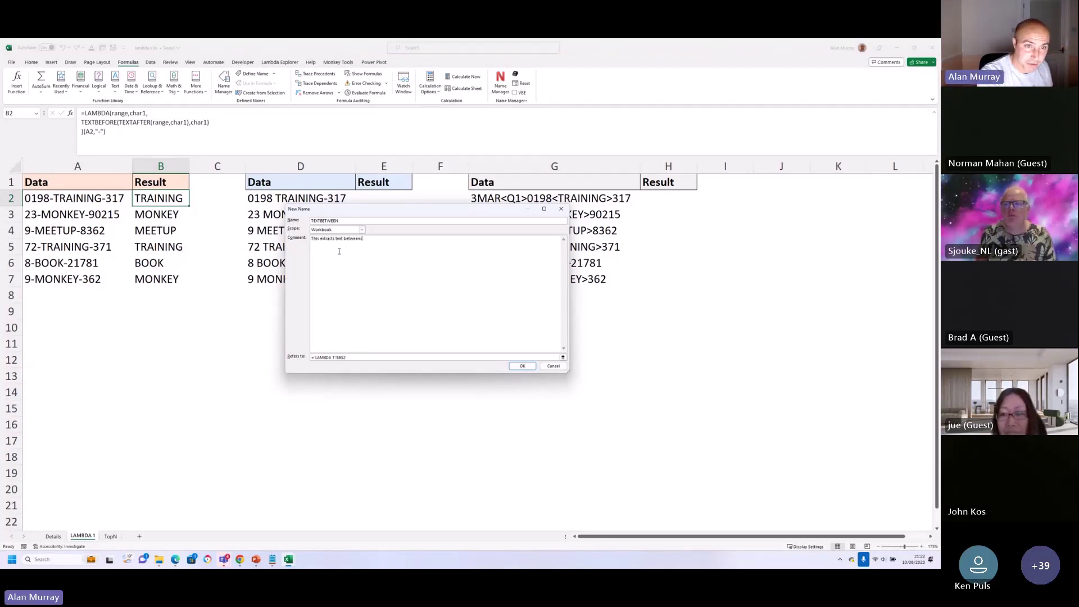
type("harac")
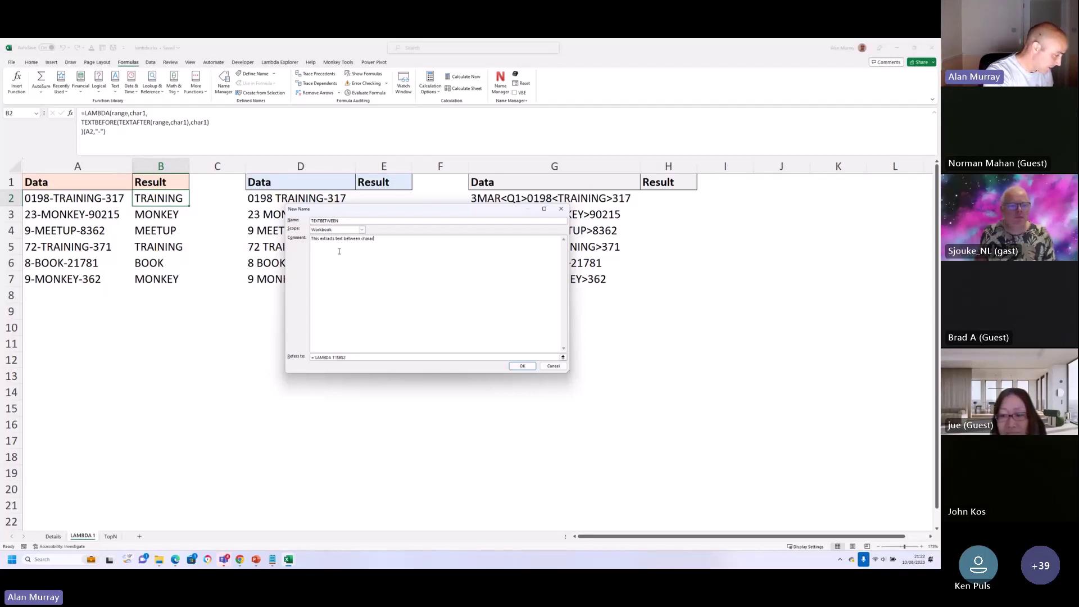
type("ters.")
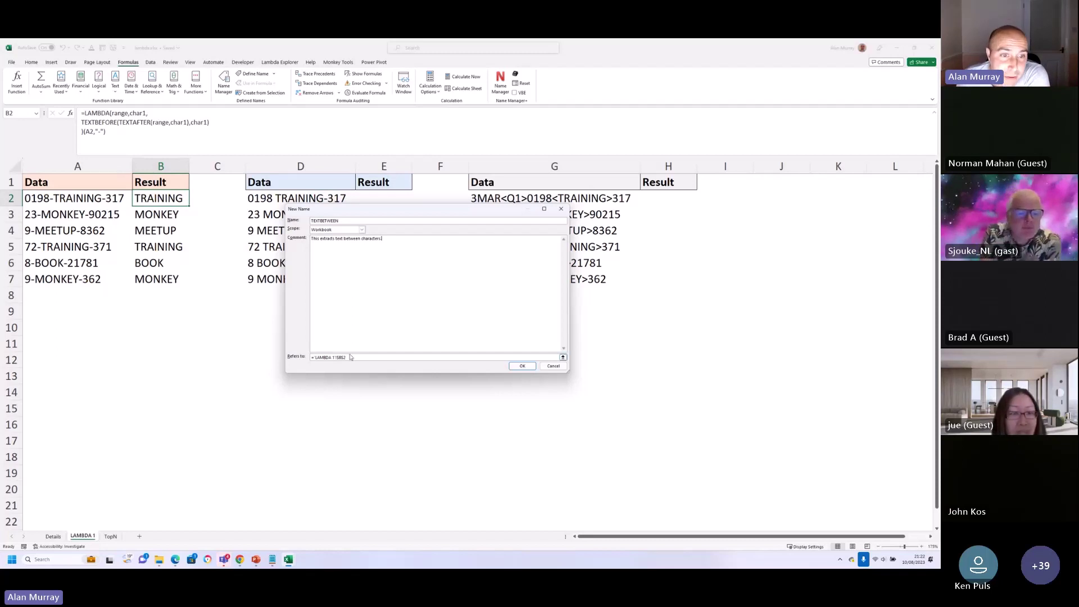
left_click_drag(350, 357, 316, 356)
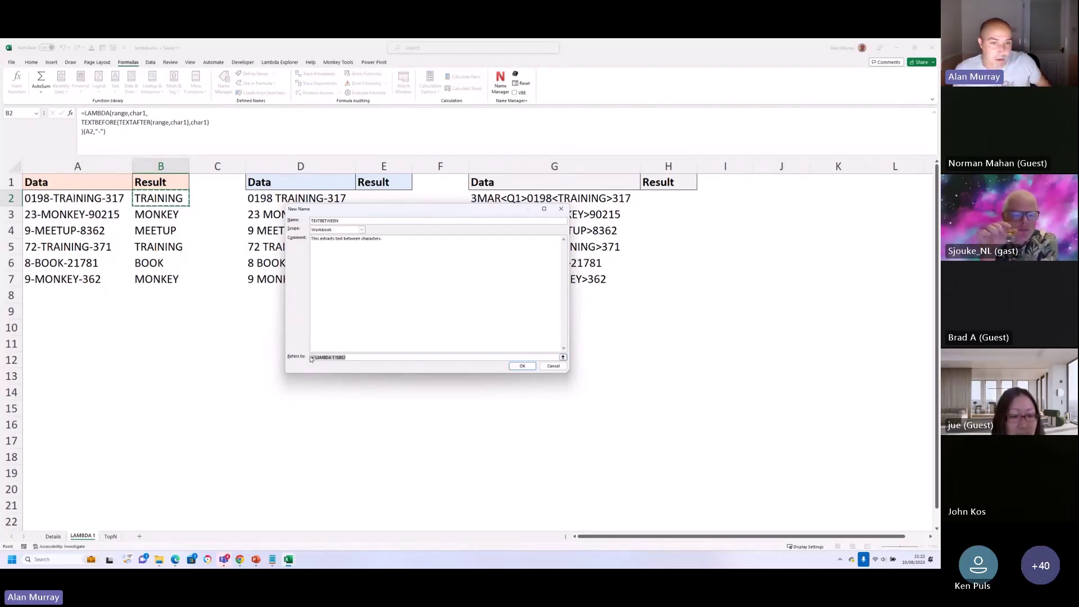
key("ctrl+v")
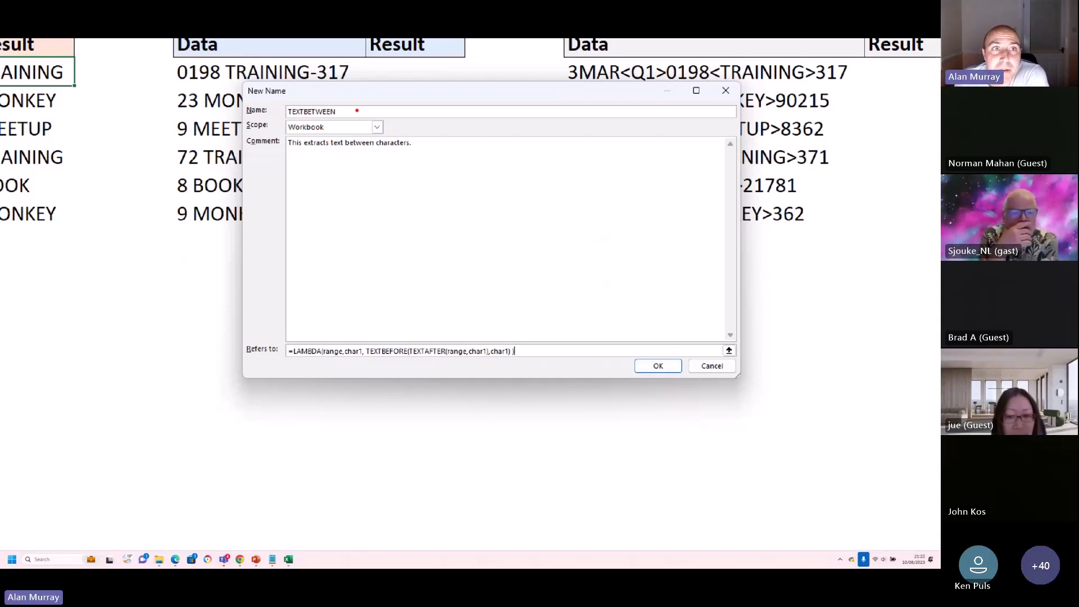
left_click_drag(339, 110, 375, 95)
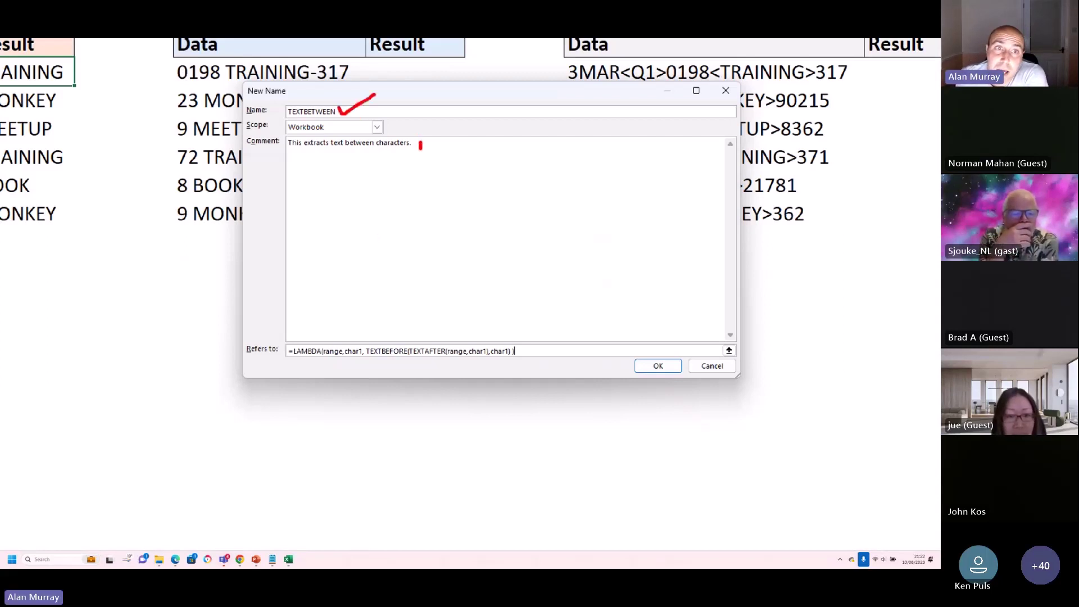
left_click_drag(421, 145, 475, 112)
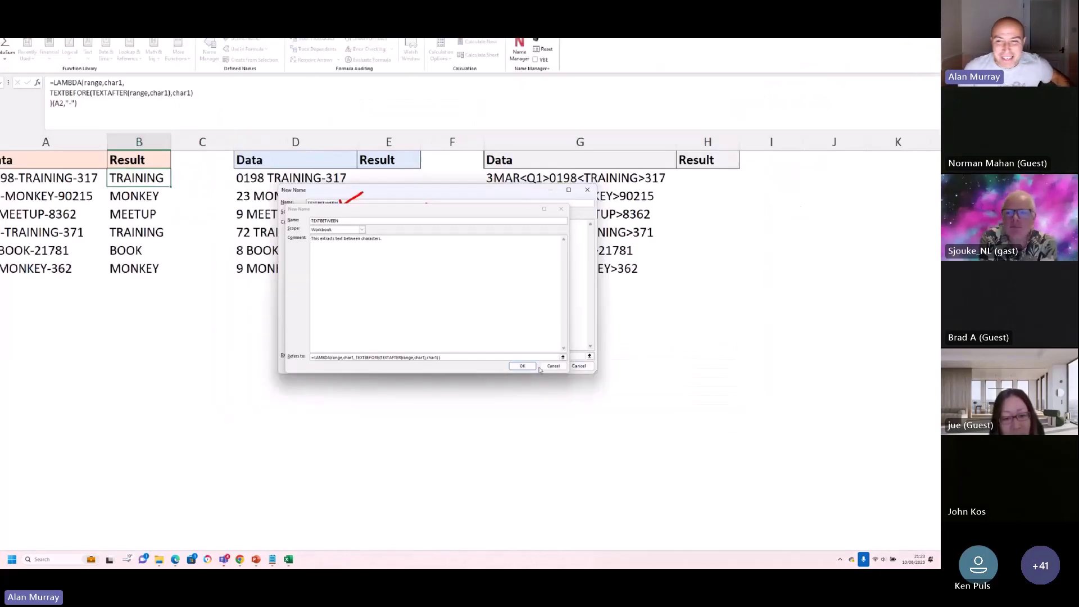
Save the TEXTBETWEEN name, then copy the LAMBDA definition lines from B2's formula
left_click(521, 366)
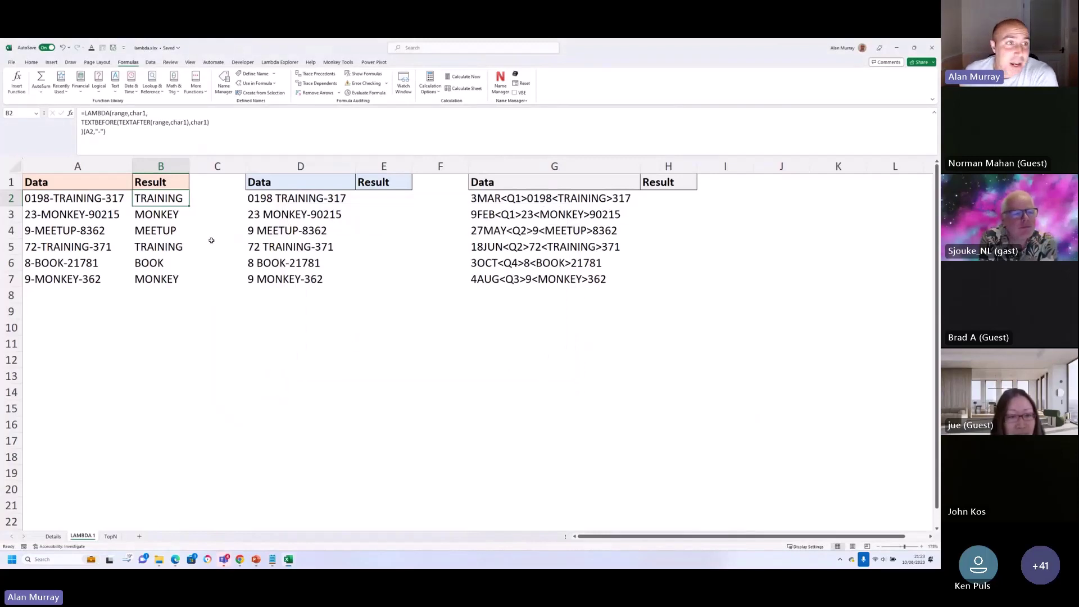
left_click(82, 111)
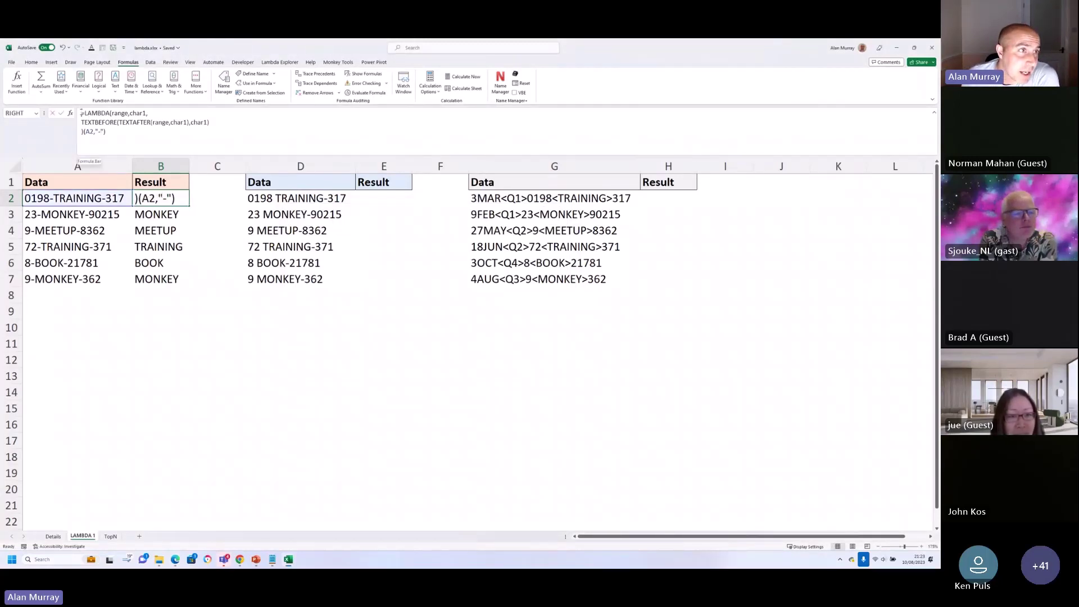
left_click_drag(82, 111, 83, 131)
key("ctrl+c")
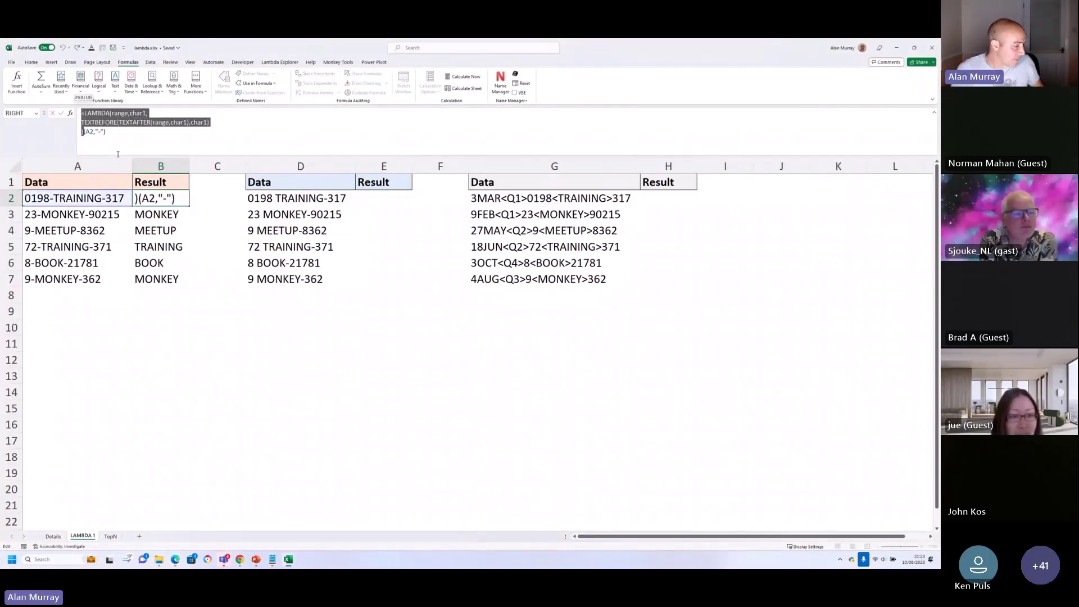
key("Escape")
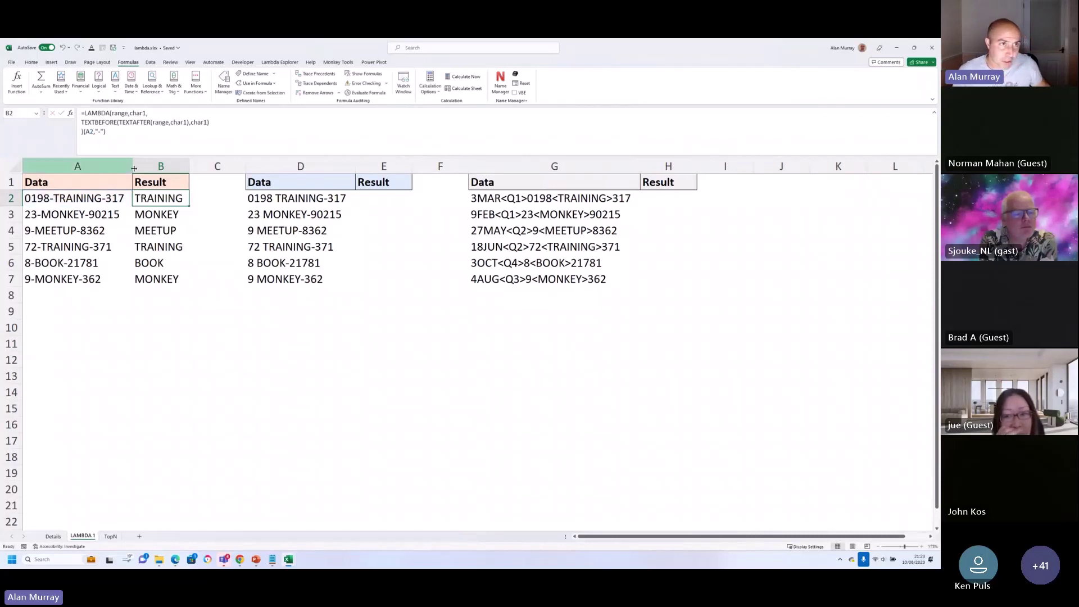
Paste the LAMBDA as plain text with a closing bracket into D13, then clear B2:B7
left_click(314, 376)
type("'")
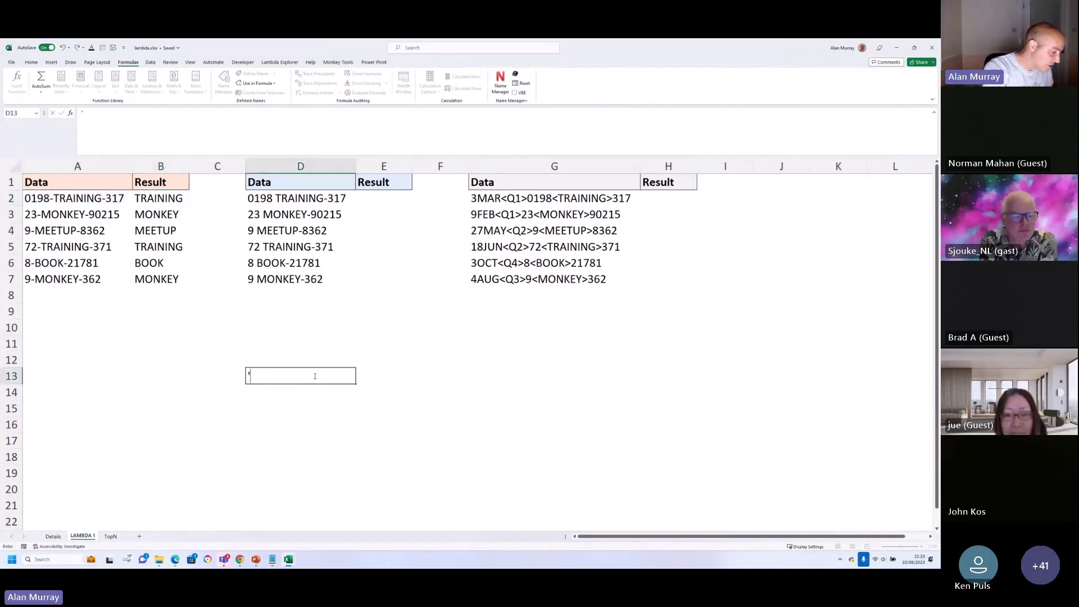
key("ctrl+v")
type(")")
key("Return")
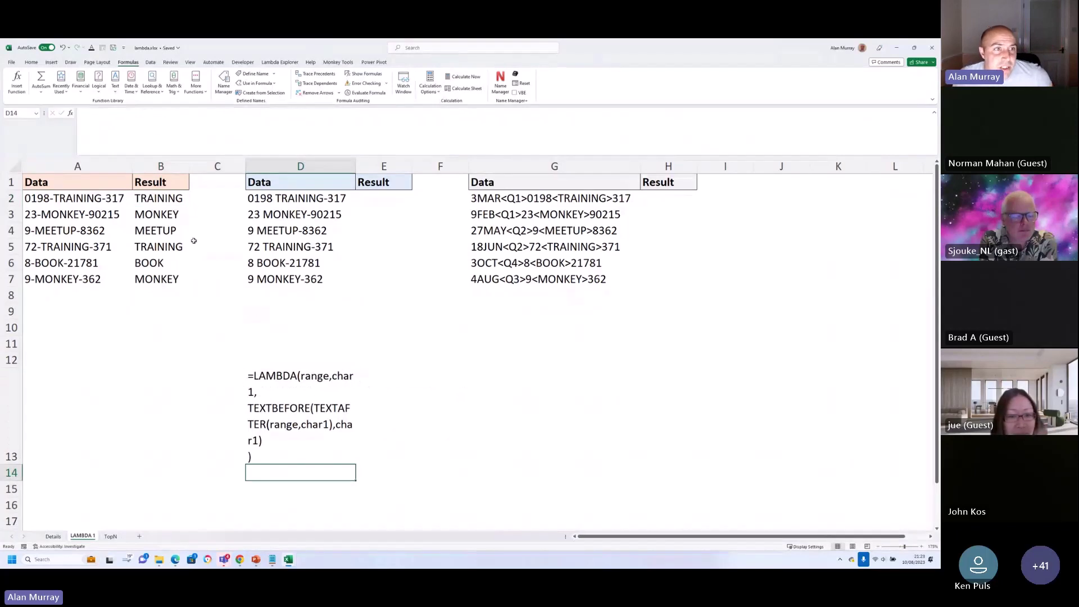
left_click_drag(163, 199, 175, 276)
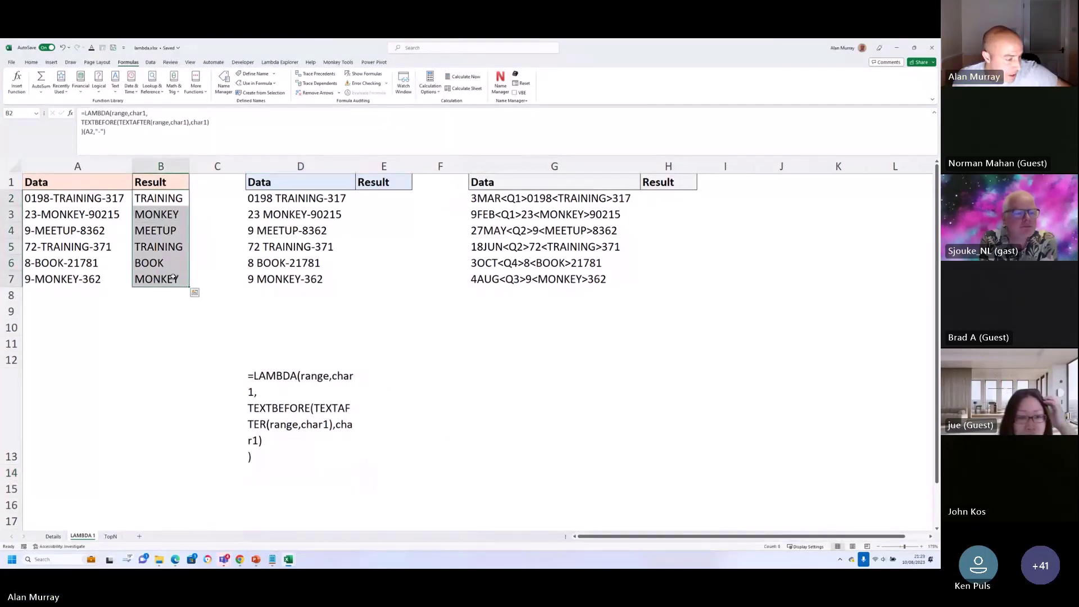
key("Delete")
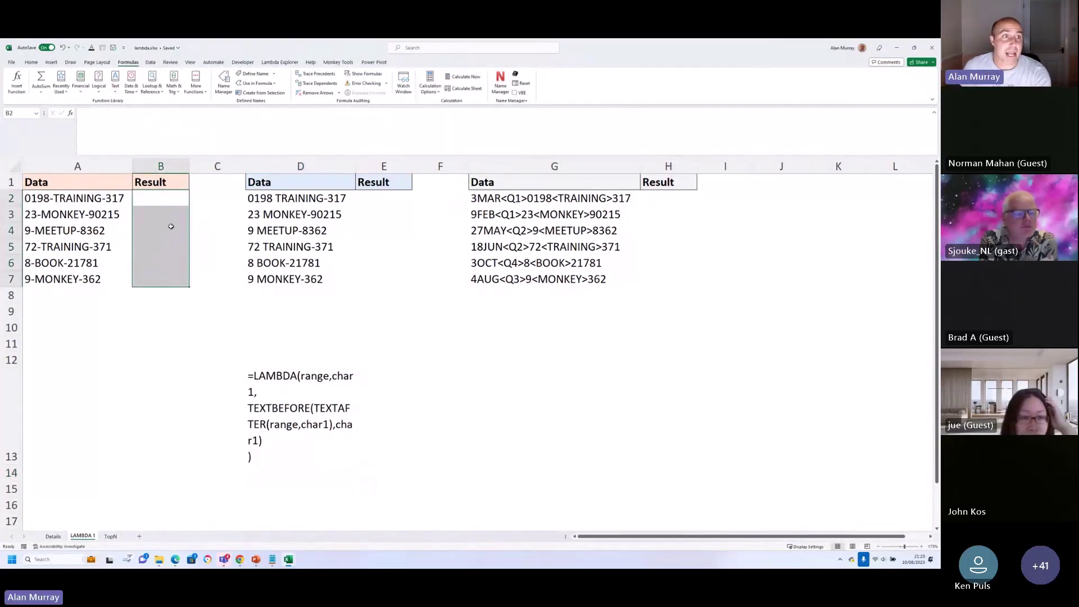
In B2, type =te and accept TEXTBETWEEN from the function suggestions
left_click(167, 203)
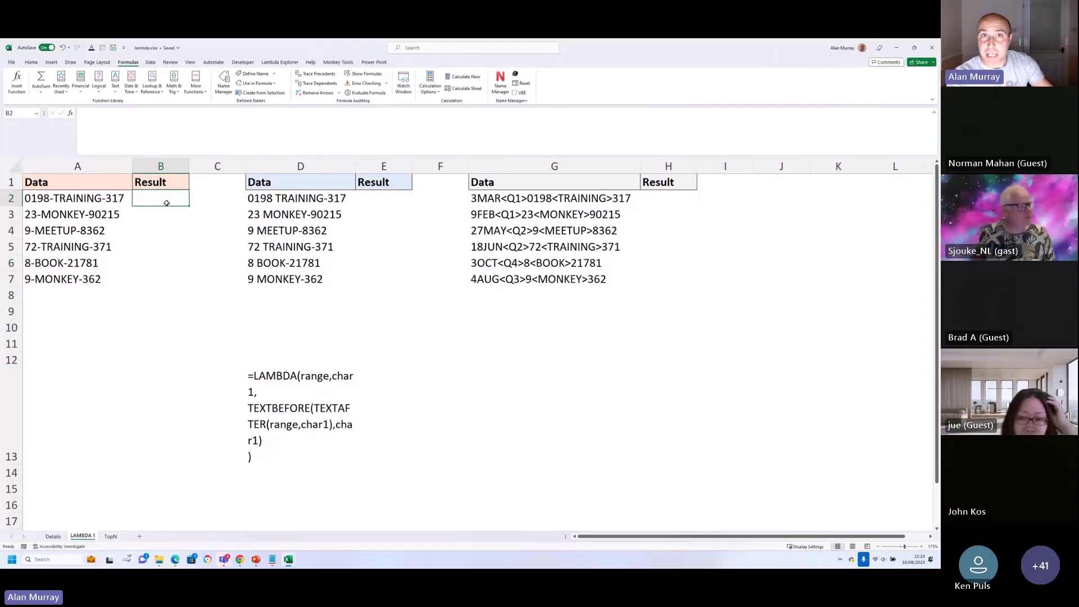
type("=te")
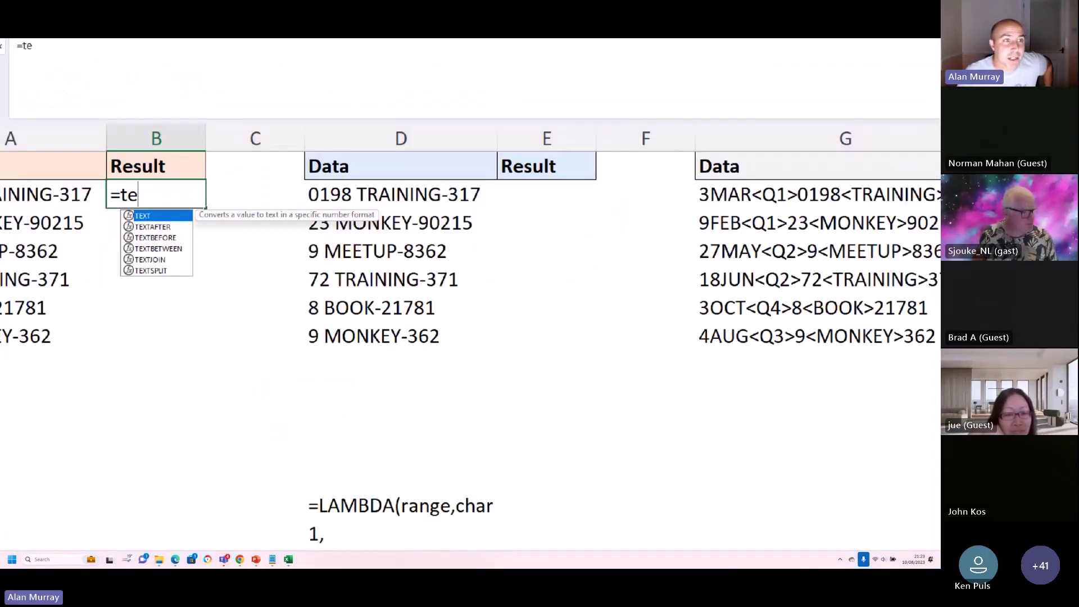
left_click_drag(186, 248, 206, 242)
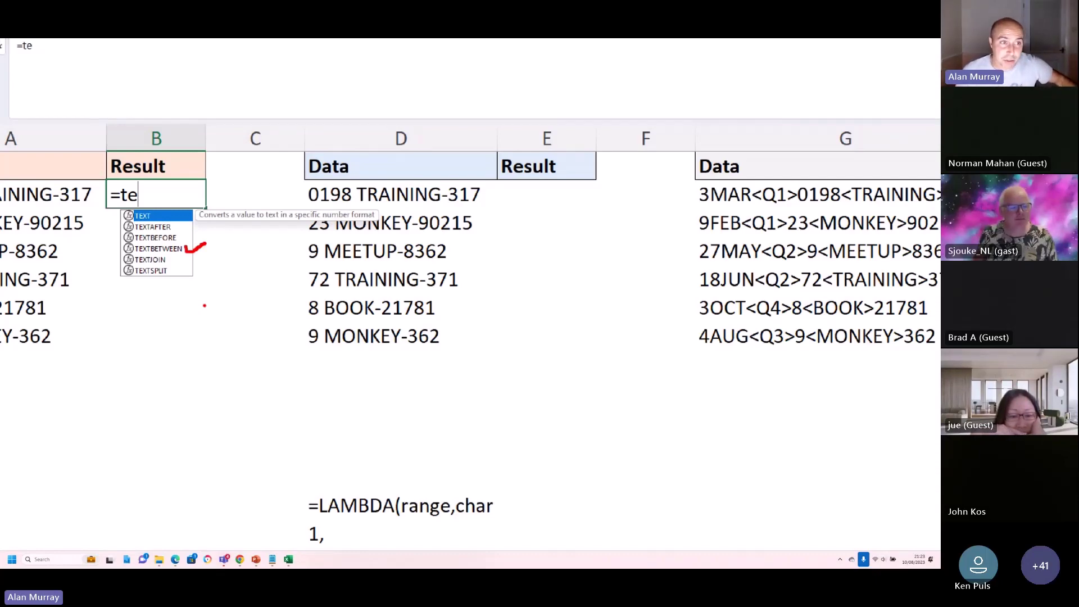
left_click(167, 232)
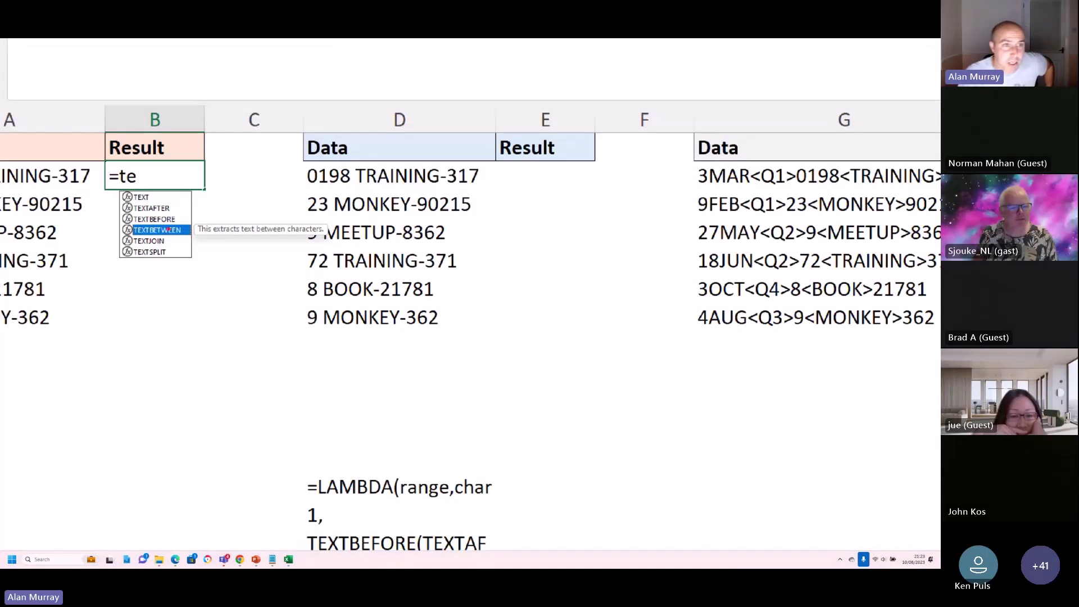
mouse_move(188, 340)
left_mouse_down()
mouse_move(231, 247)
mouse_move(252, 270)
left_mouse_up()
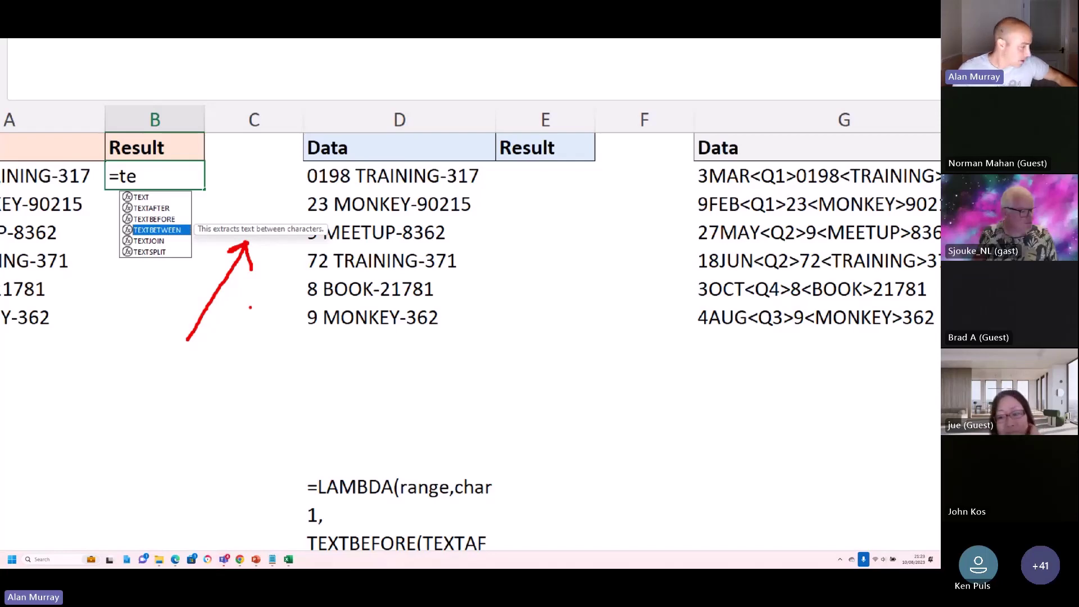
key("Tab")
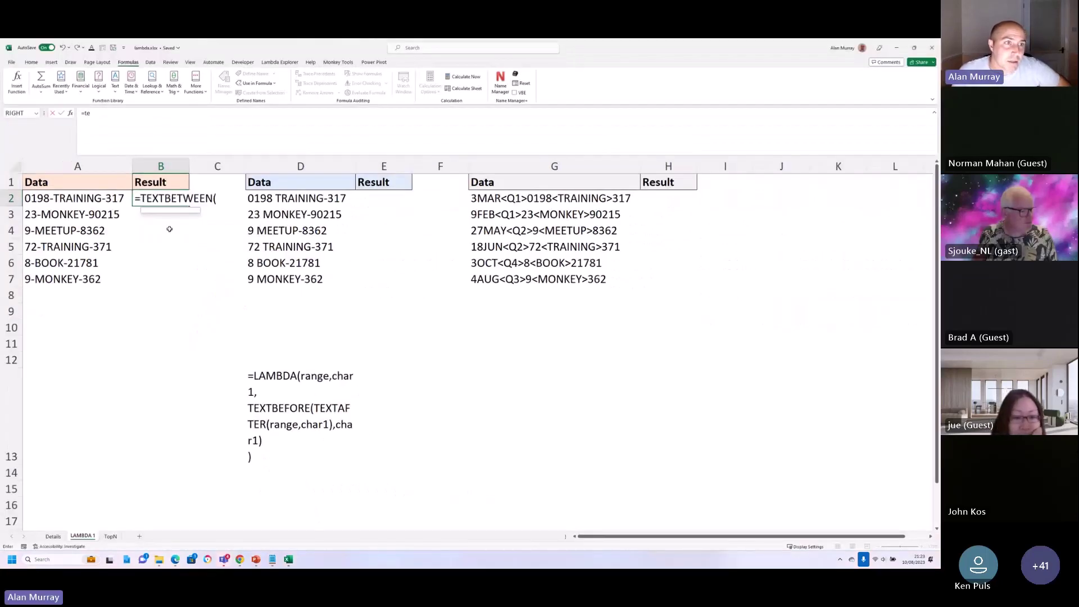
Finish B2 as =TEXTBETWEEN(A2,"-") and fill it down to B7, giving TRAINING through MONKEY
left_click(81, 199)
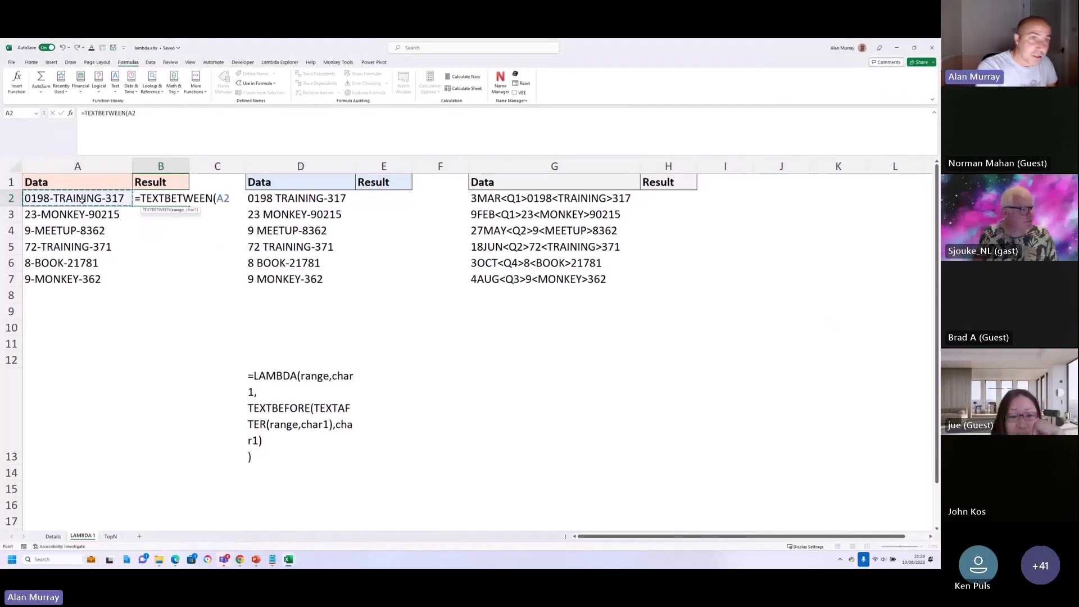
type(",\"-")
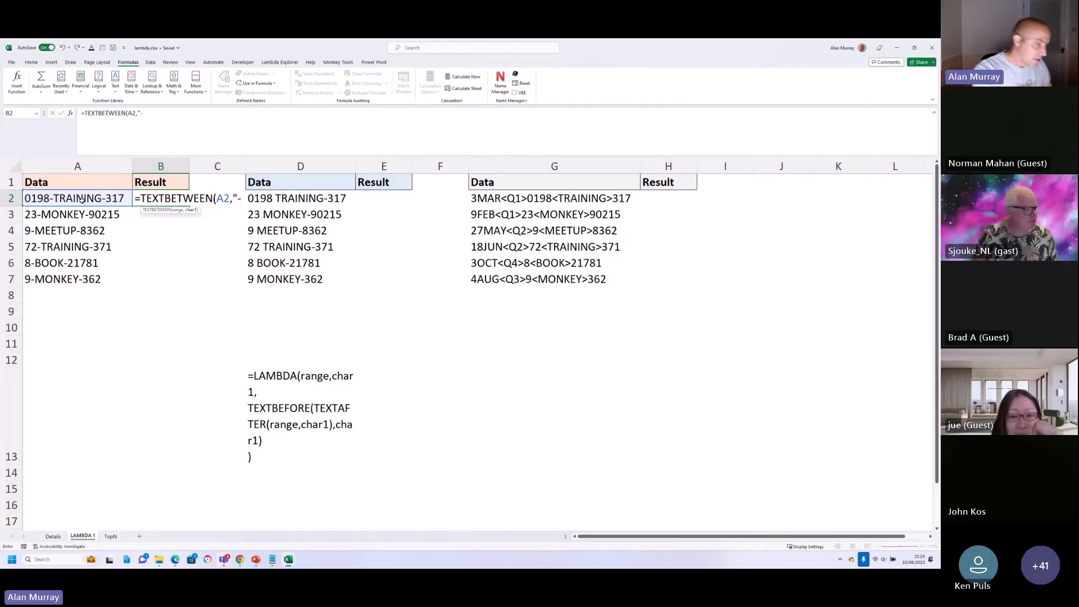
type("\")")
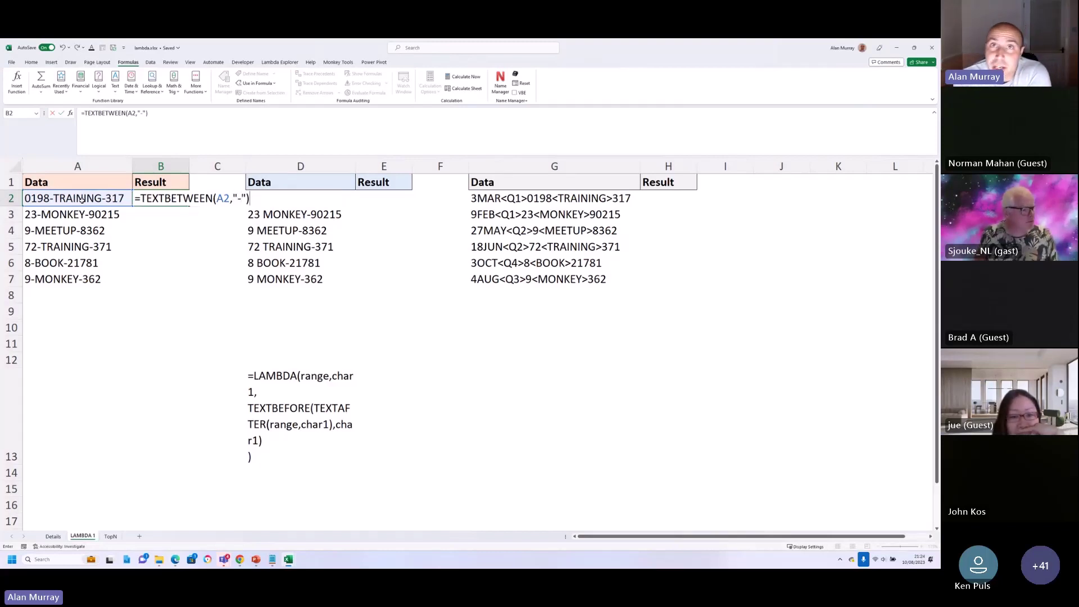
key("Return")
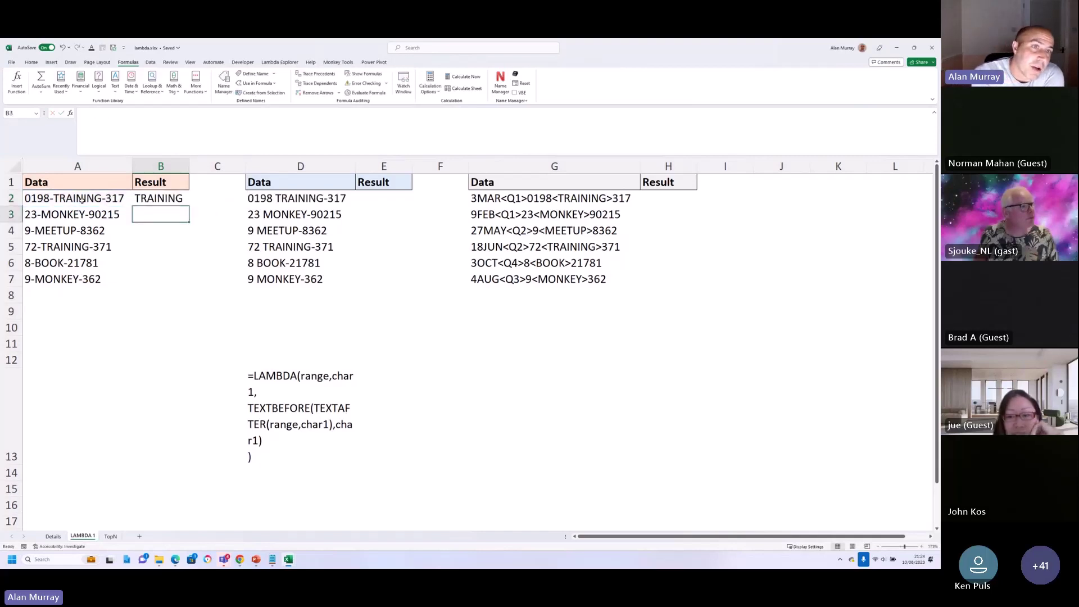
left_click(151, 202)
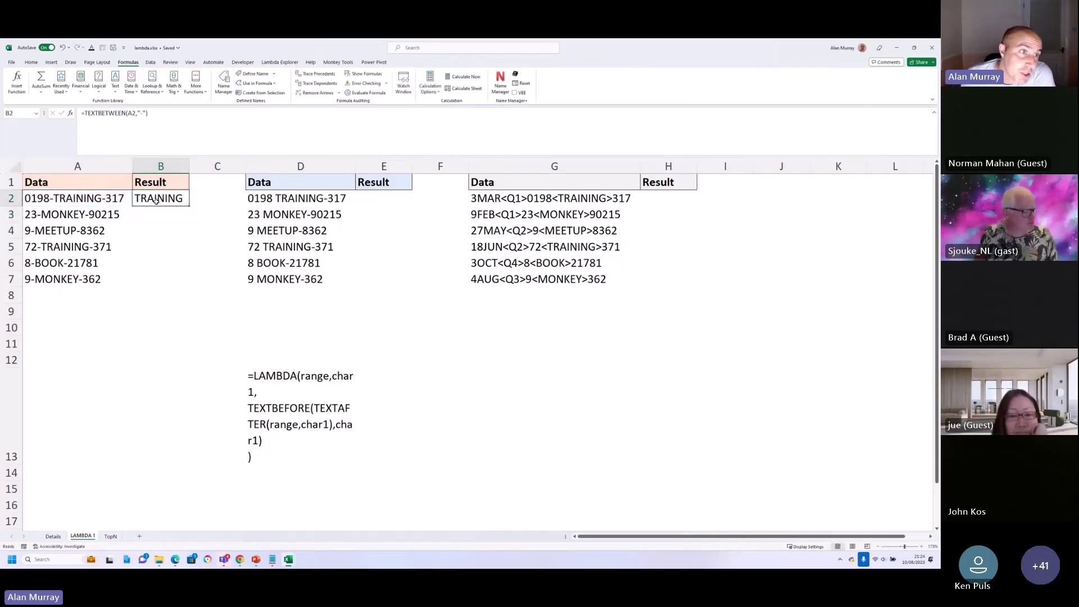
double_click(189, 206)
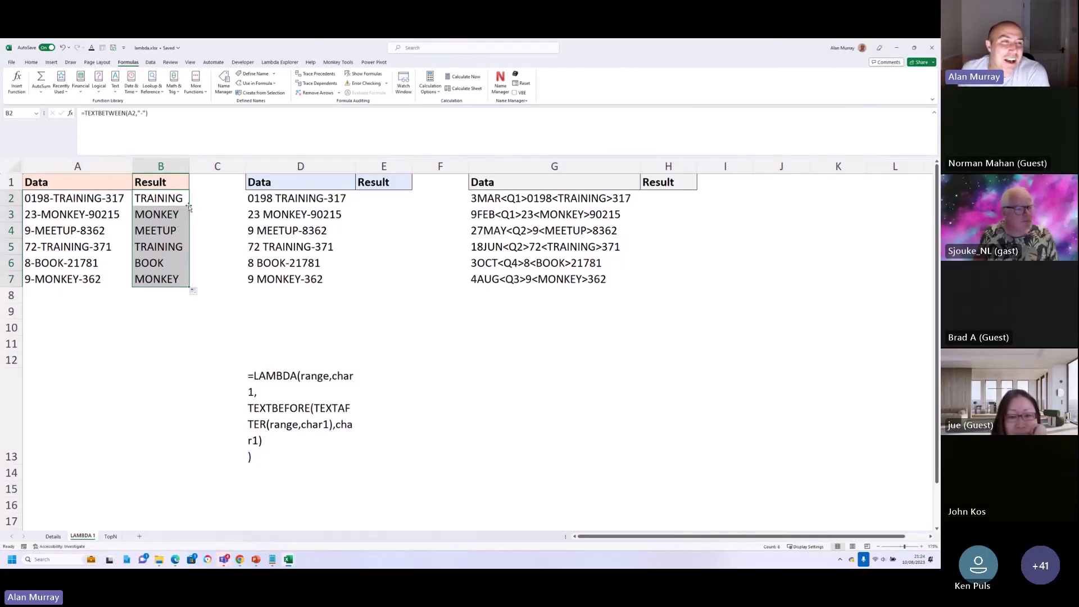
left_click(216, 293)
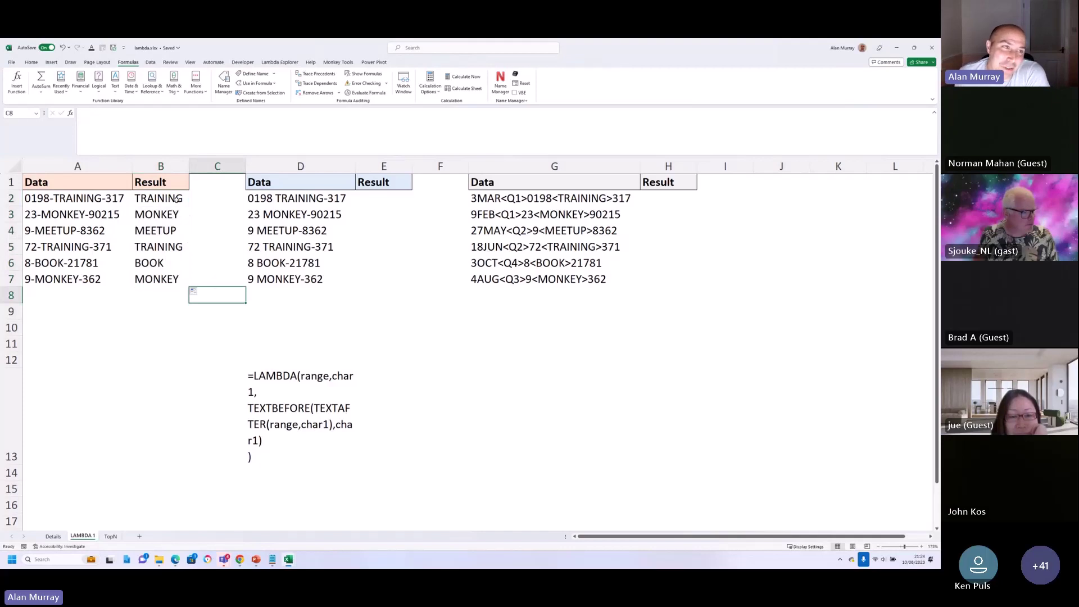
left_click_drag(176, 199, 176, 279)
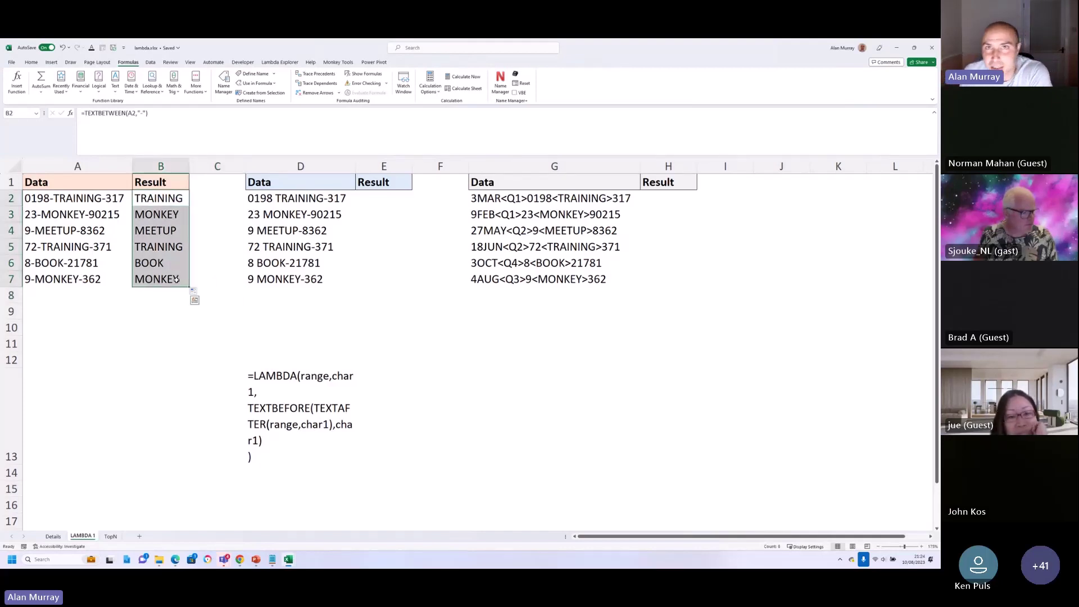
left_click(214, 322)
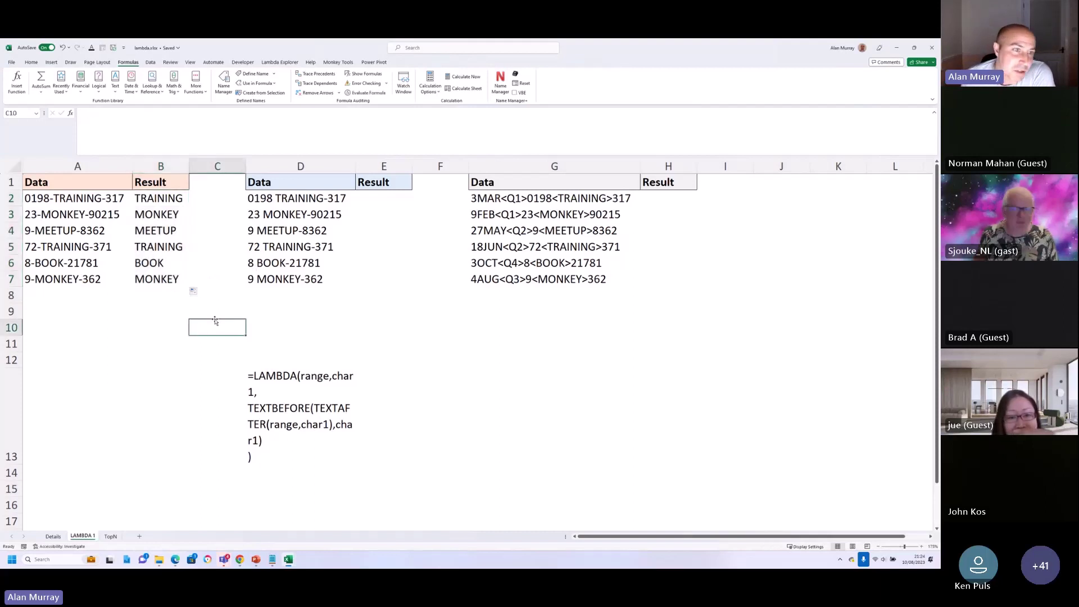
left_click(300, 326)
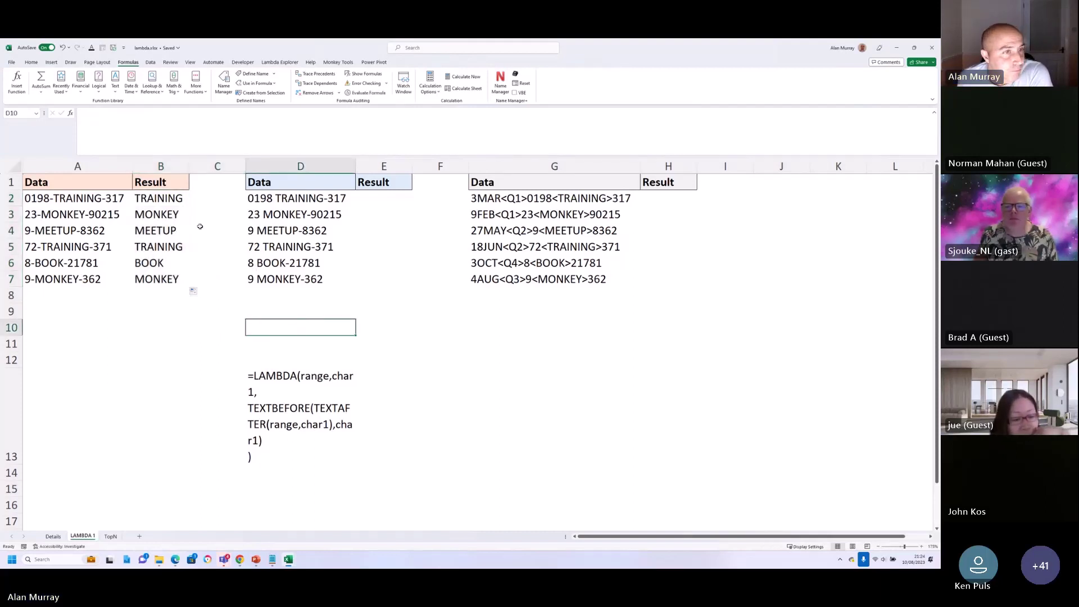
left_click(180, 201)
left_click_drag(183, 200, 190, 284)
left_click(221, 331)
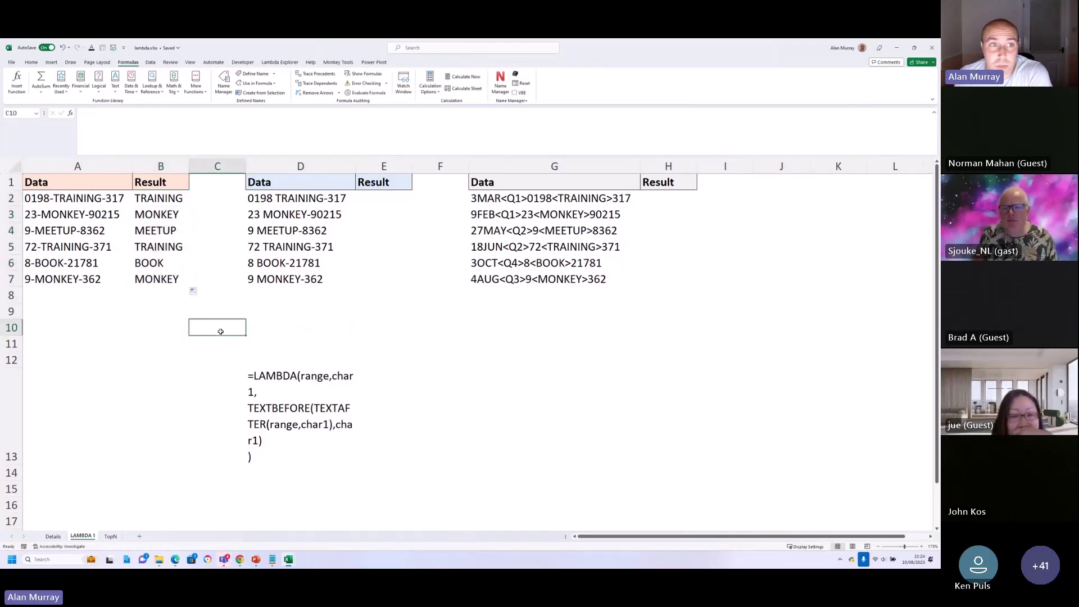
left_click_drag(332, 183, 394, 279)
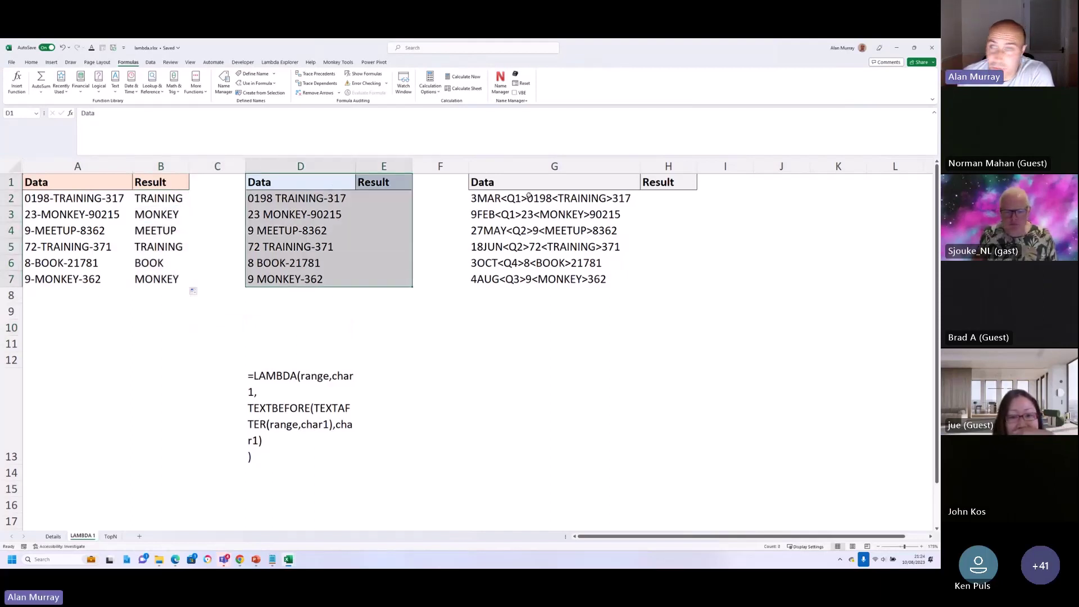
left_click_drag(529, 186, 580, 263)
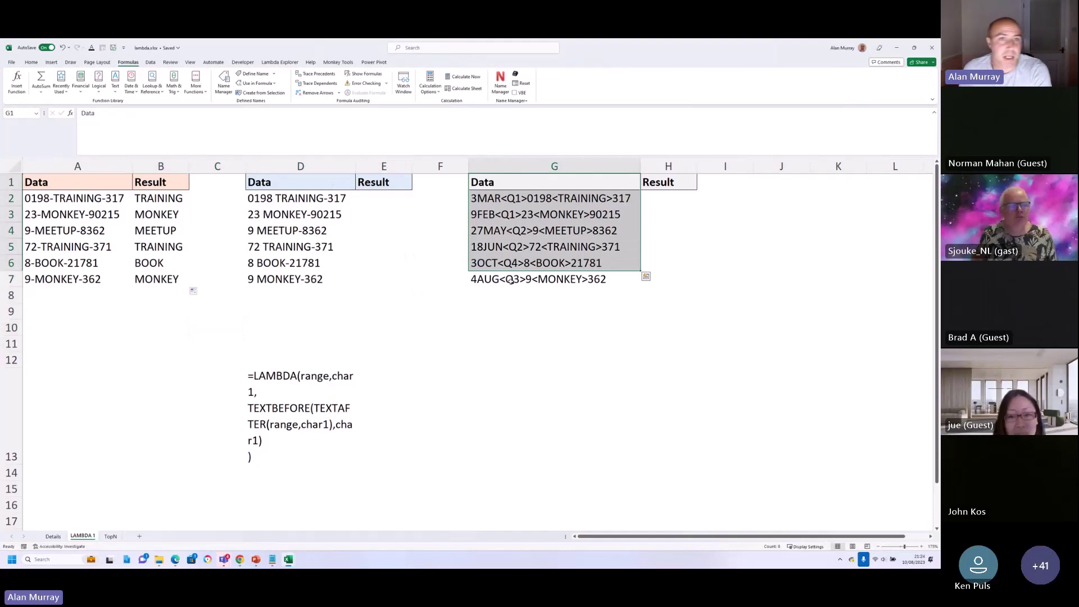
left_click(445, 315)
left_click(167, 199)
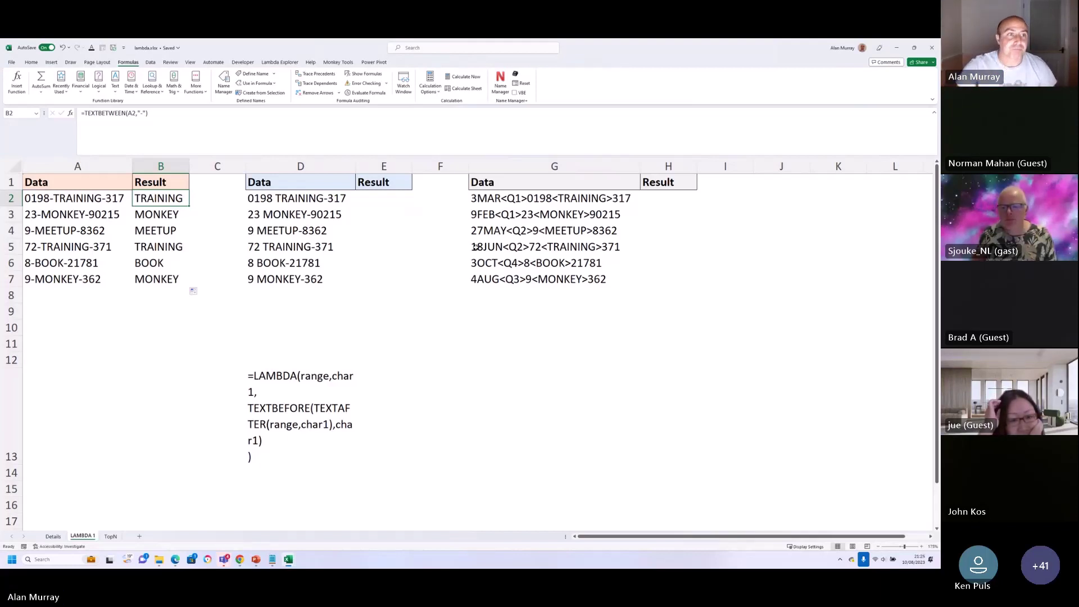
In the introduction deck, highlight the key steps on the Steps to a LAMBDA slide
left_click(261, 559)
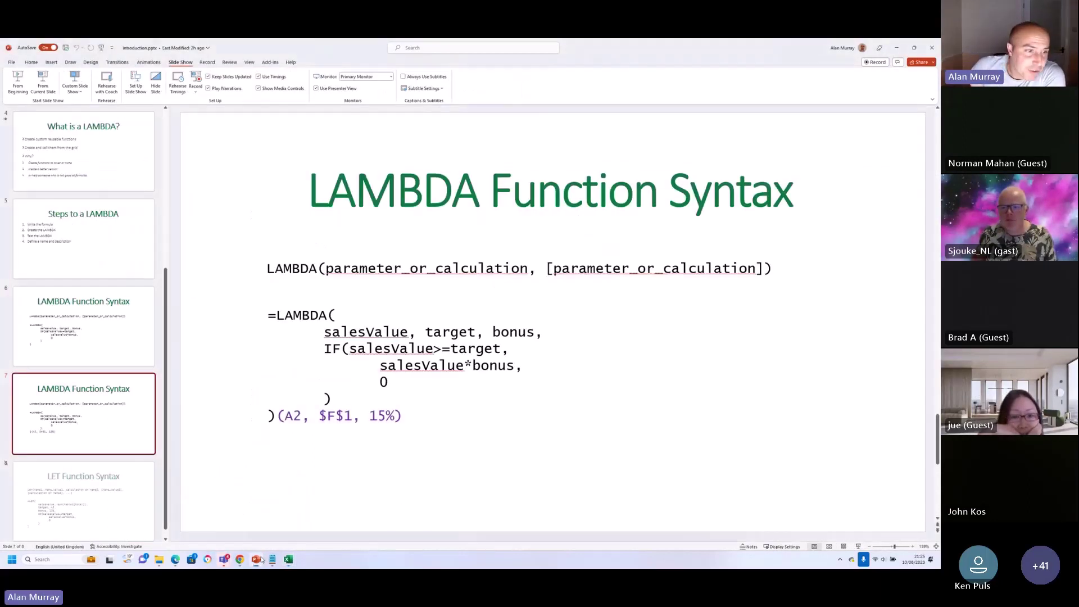
key("Up")
key("Up")
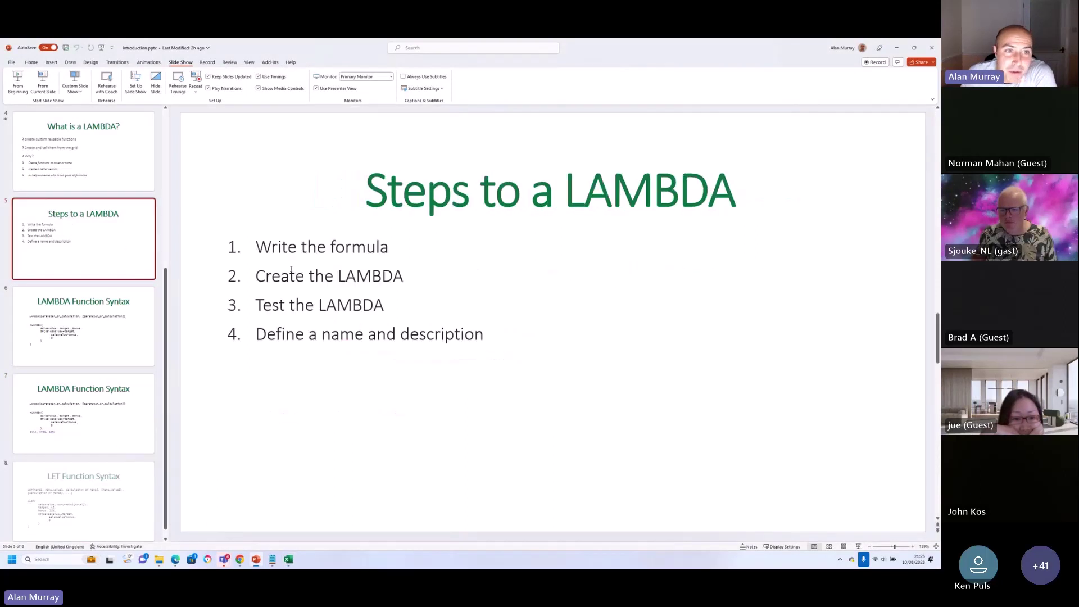
left_click(324, 247)
left_click_drag(325, 247, 388, 247)
left_click_drag(309, 276, 403, 276)
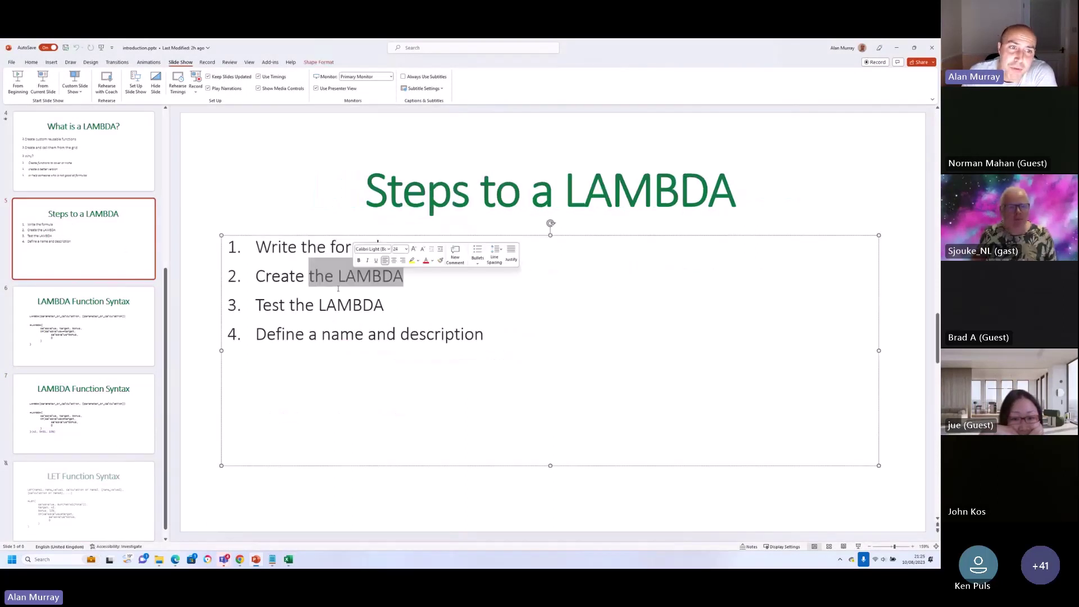
left_click_drag(327, 304, 376, 334)
left_click(304, 334)
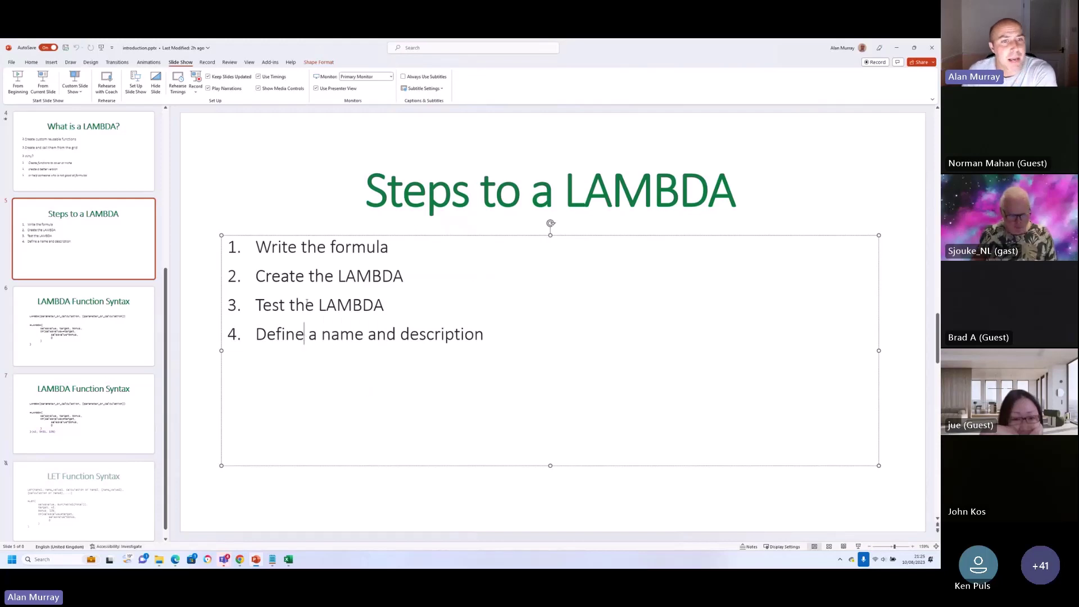
left_click_drag(303, 334, 294, 334)
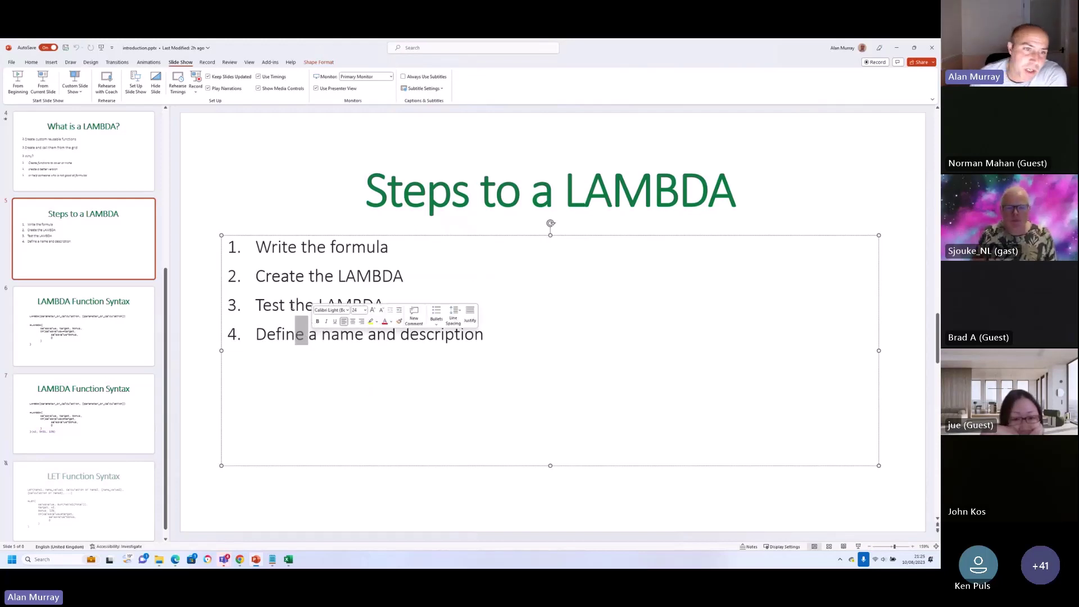
left_click(289, 305)
triple_click(328, 304)
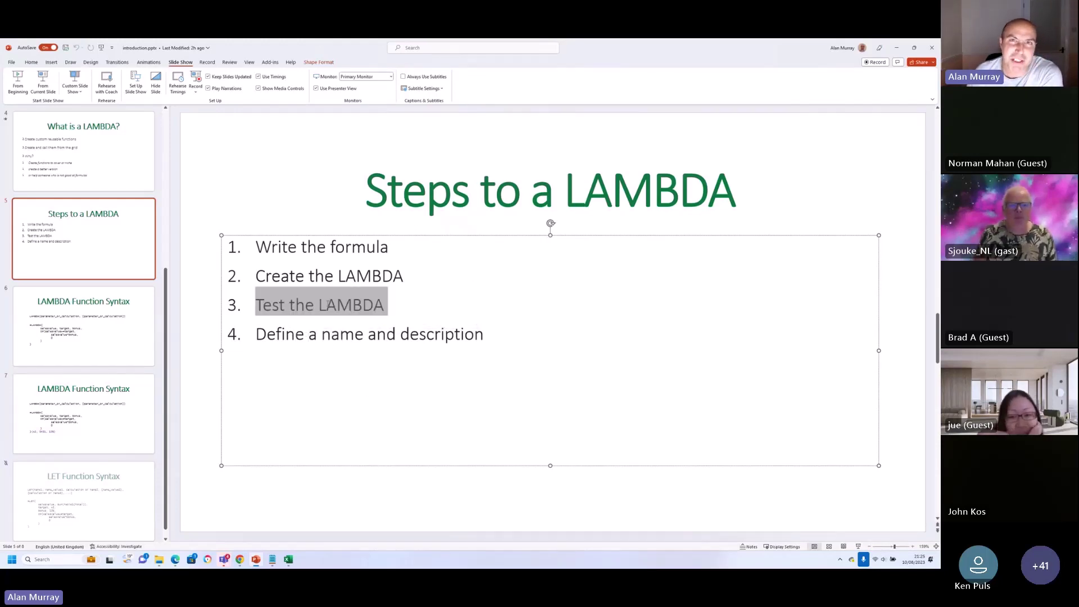
left_click(309, 276)
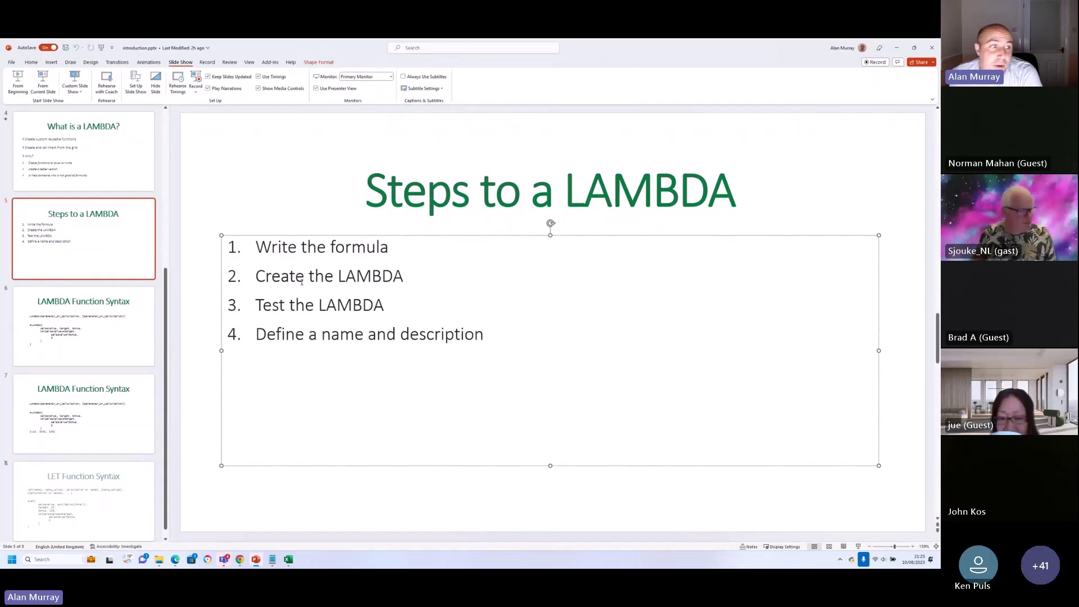
left_click(84, 194)
Go to the What to Expect slide and highlight 'optional' in the agenda
scroll(84, 168, "up", 1)
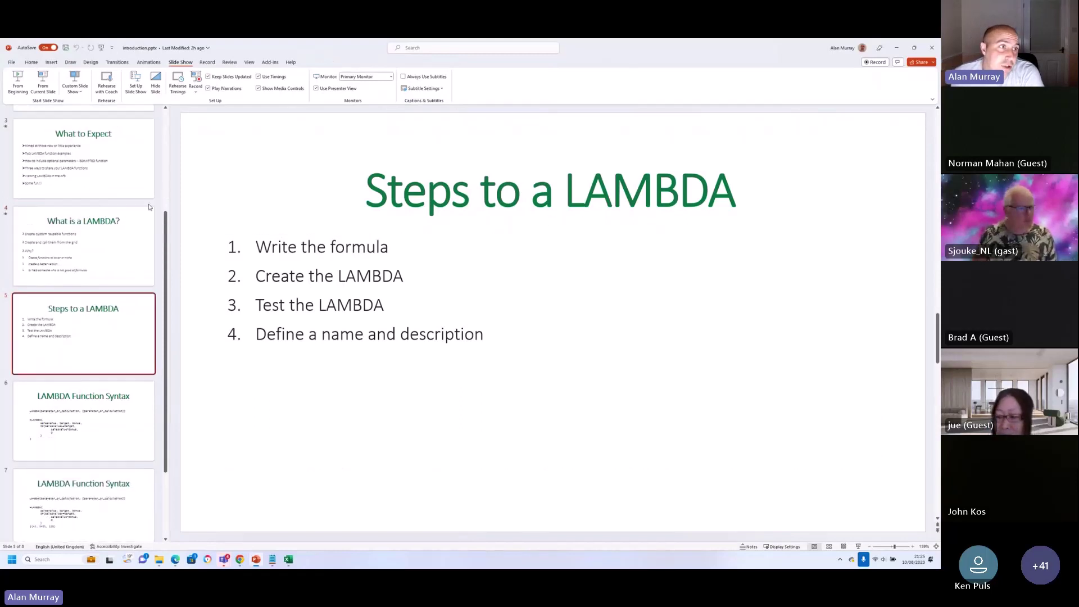
left_click(128, 176)
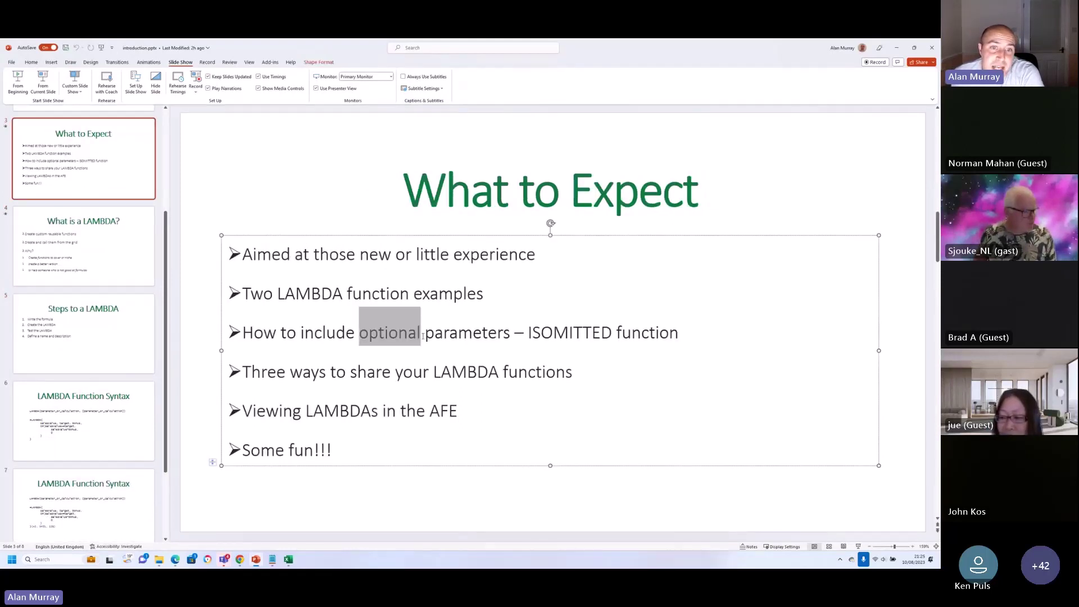
double_click(389, 332)
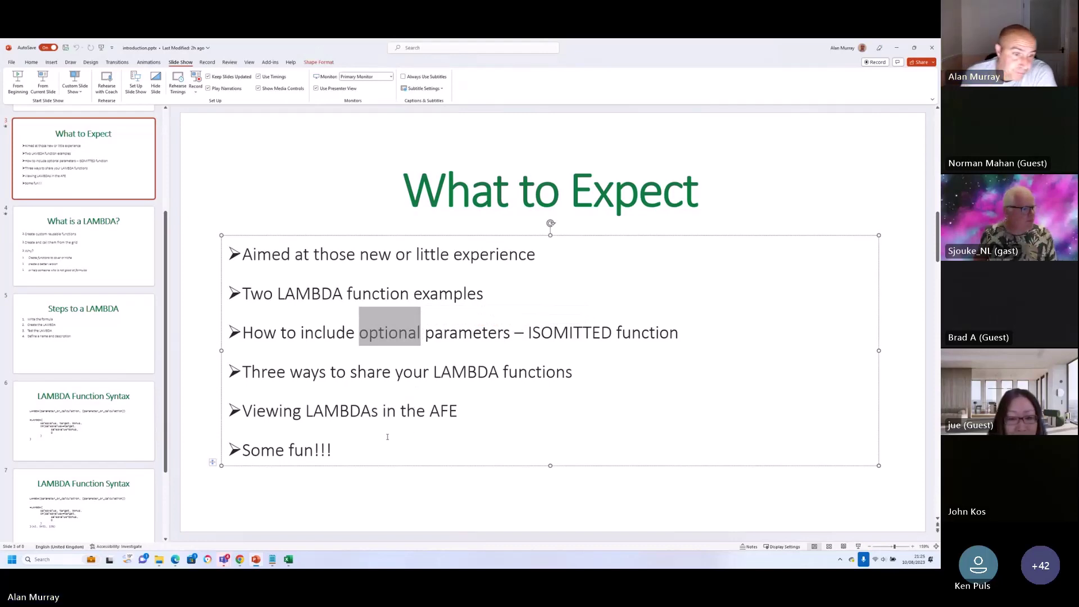
left_click(290, 560)
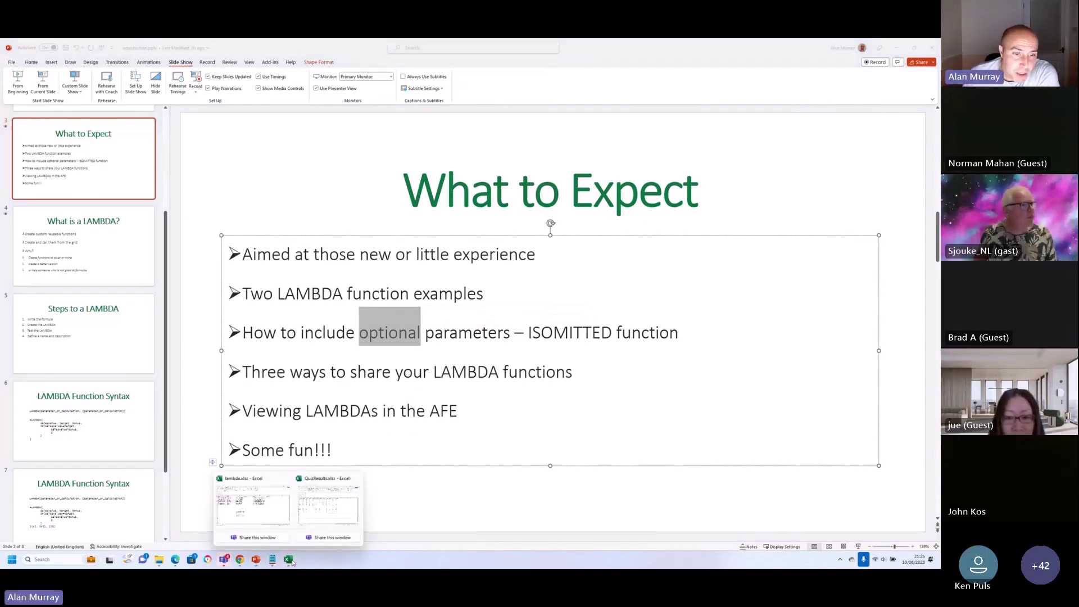
Return to lambda.xlsx, select the space-and-hyphen entries in D2:D6, then pick D13
left_click(265, 509)
left_click(314, 198)
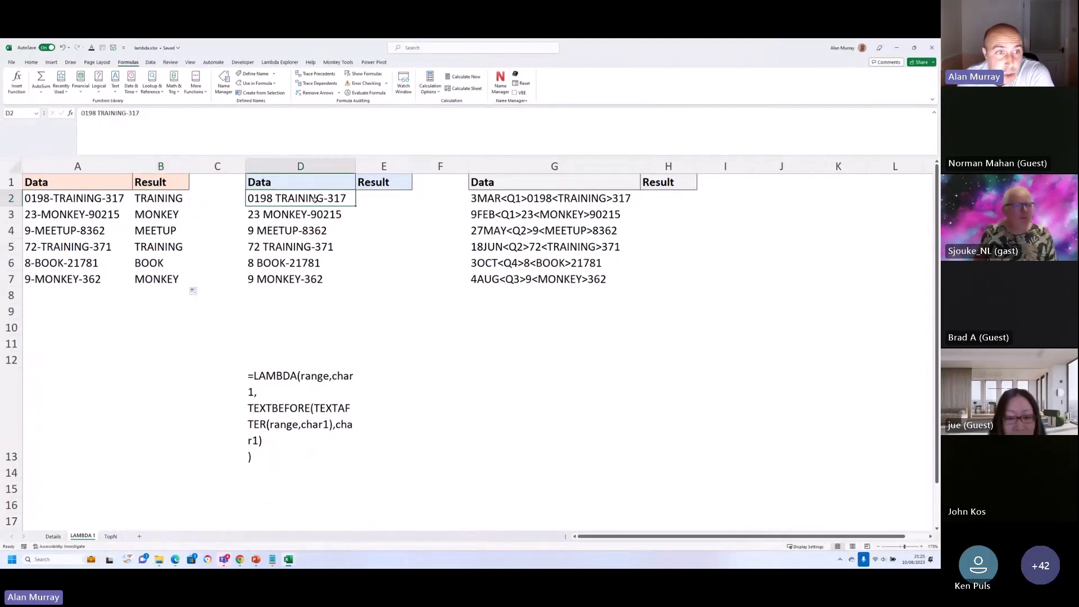
left_click_drag(314, 200, 308, 278)
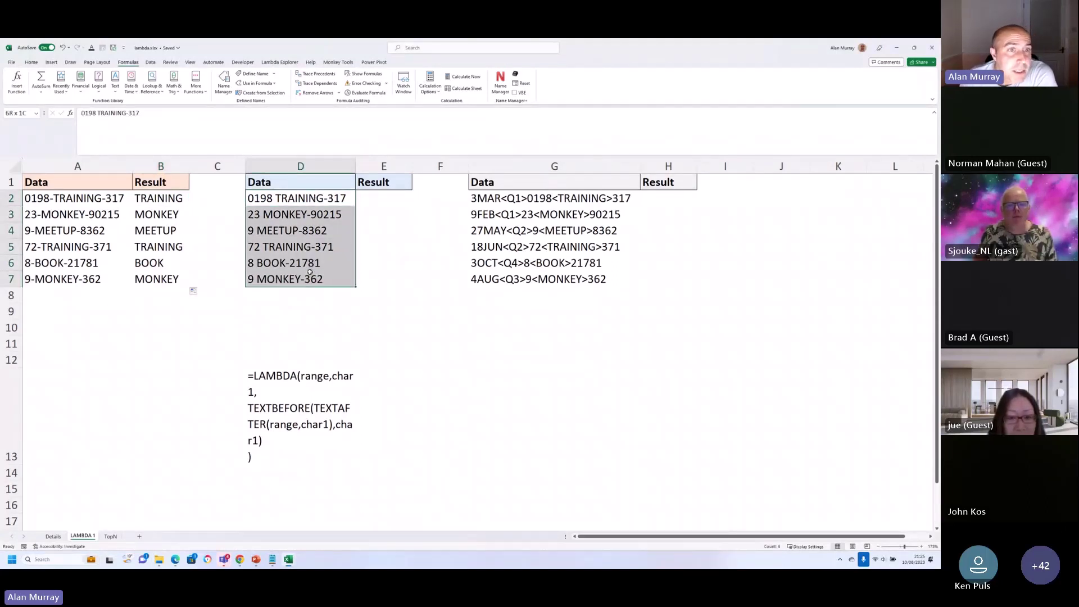
left_click(306, 263)
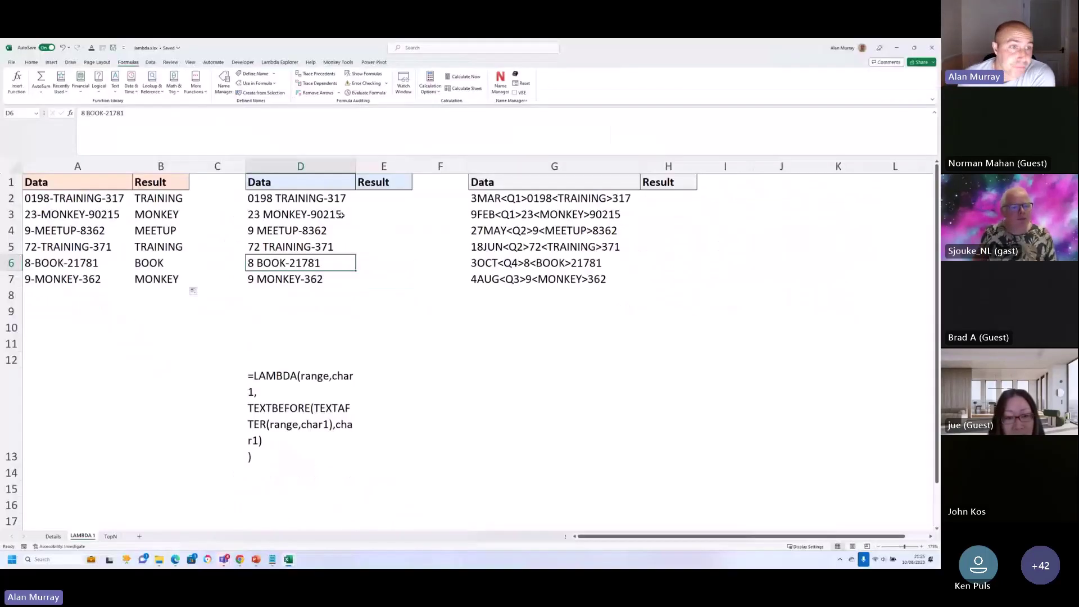
left_click(313, 392)
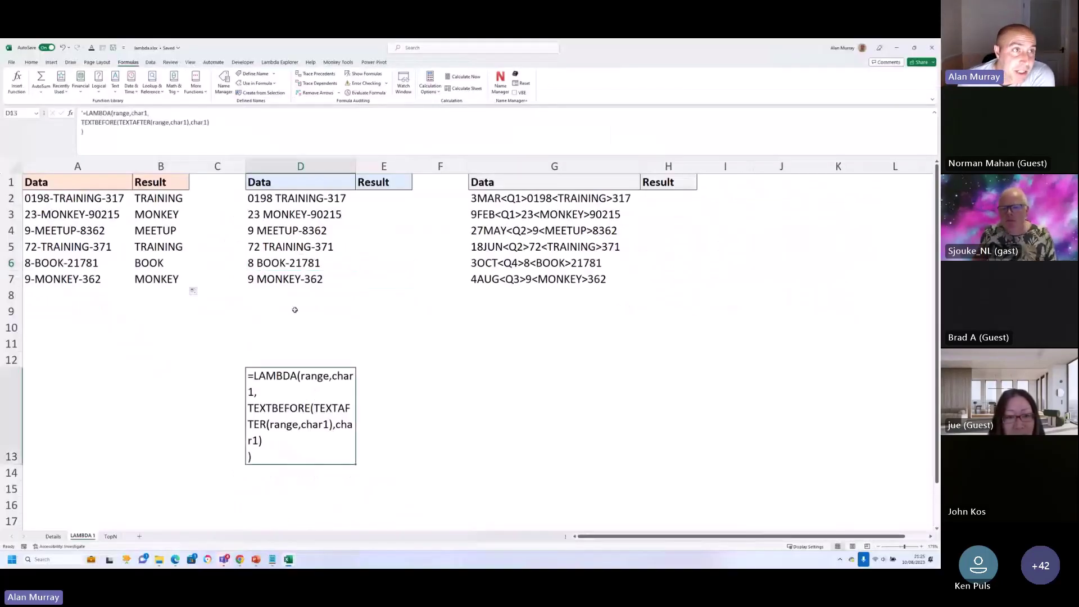
Copy D13's LAMBDA text and paste it into E2
left_click(84, 115)
left_click_drag(83, 113, 101, 133)
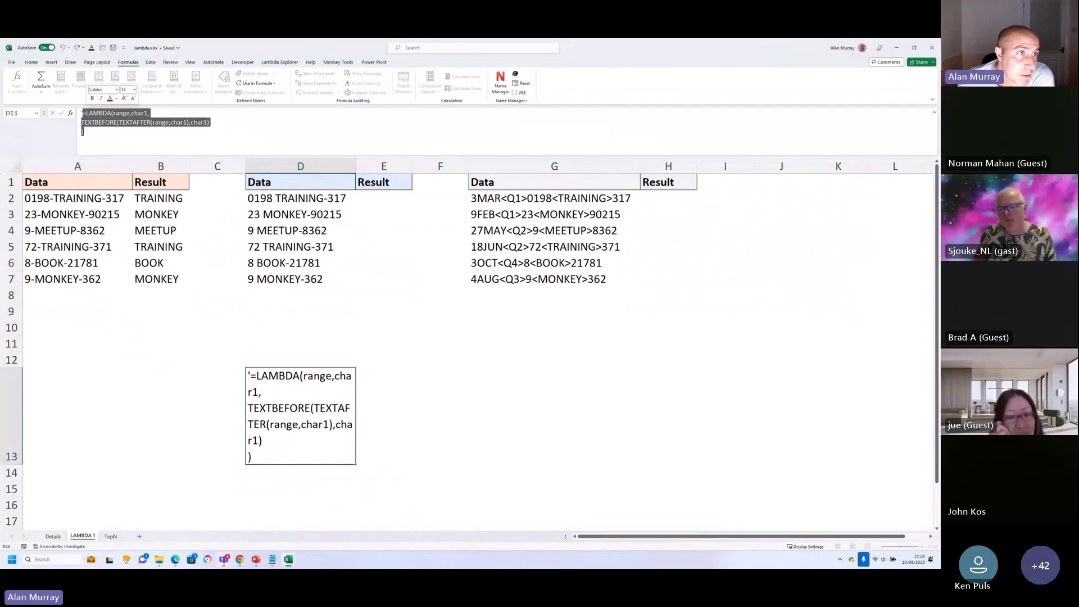
right_click(101, 133)
left_click(110, 137)
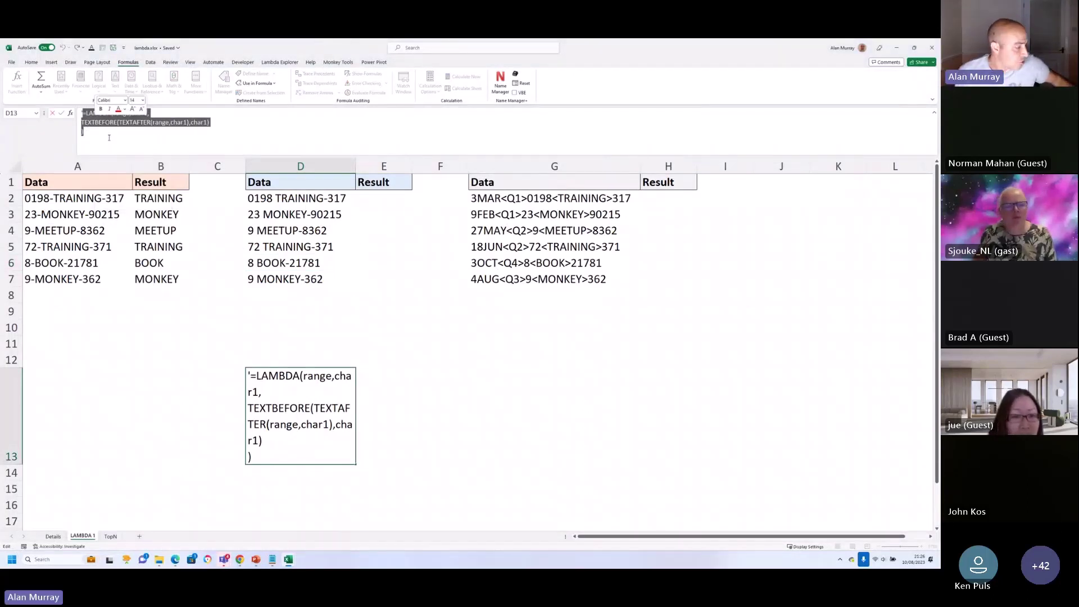
key("Escape")
left_click(368, 199)
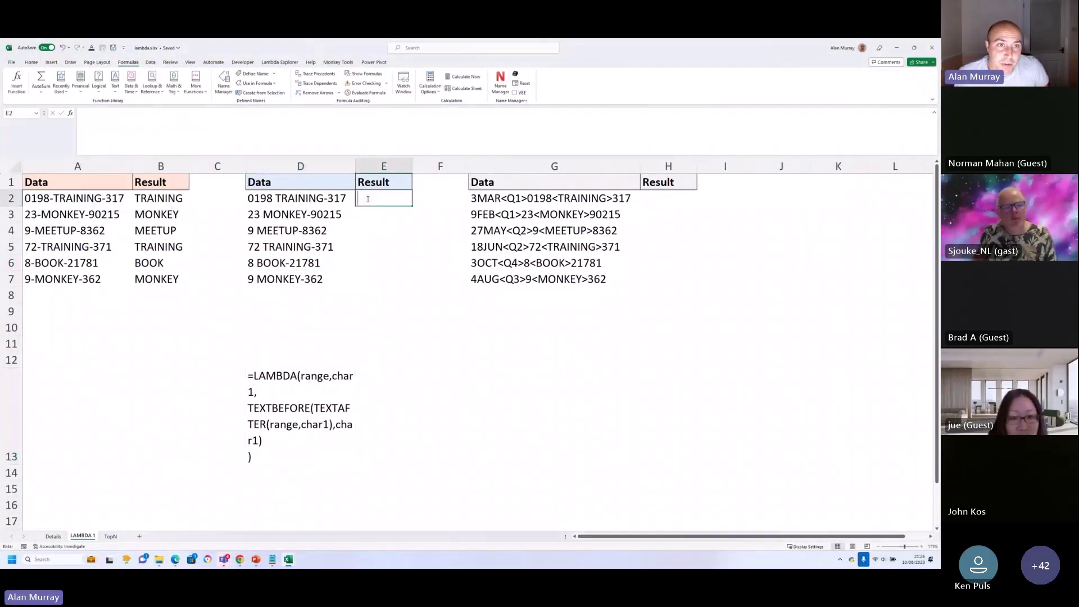
key("ctrl+v")
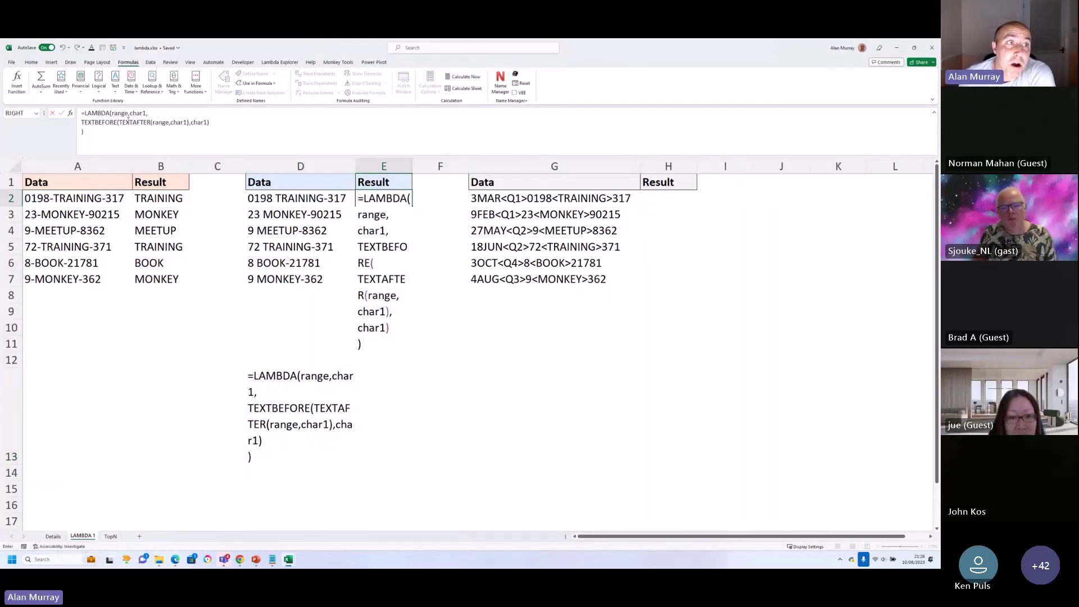
Insert an optional [char2], parameter after char1 and select the final char1 delimiter
left_click(129, 119)
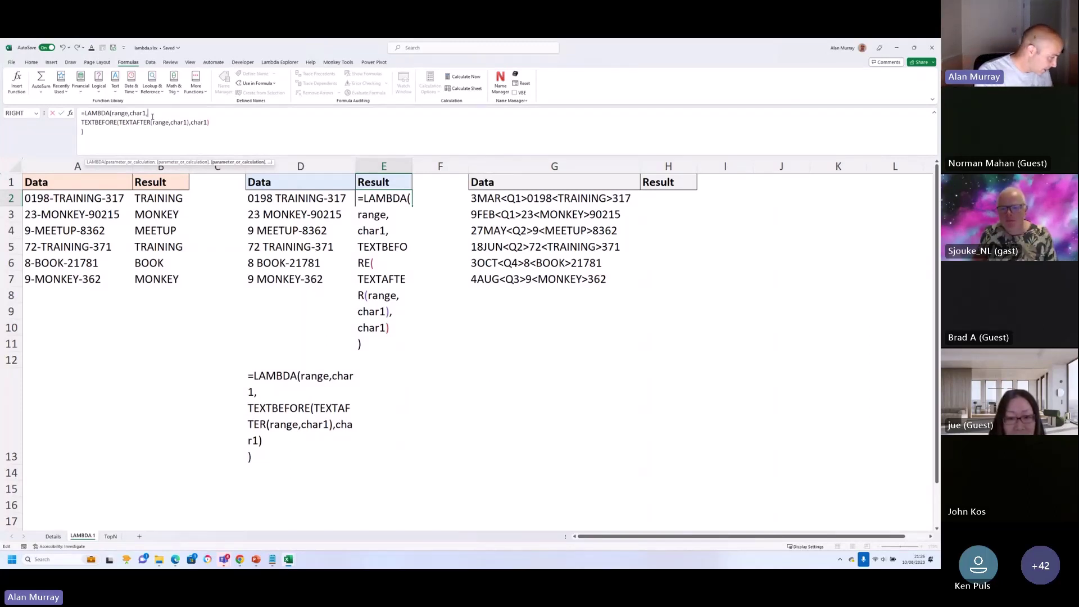
type("[c")
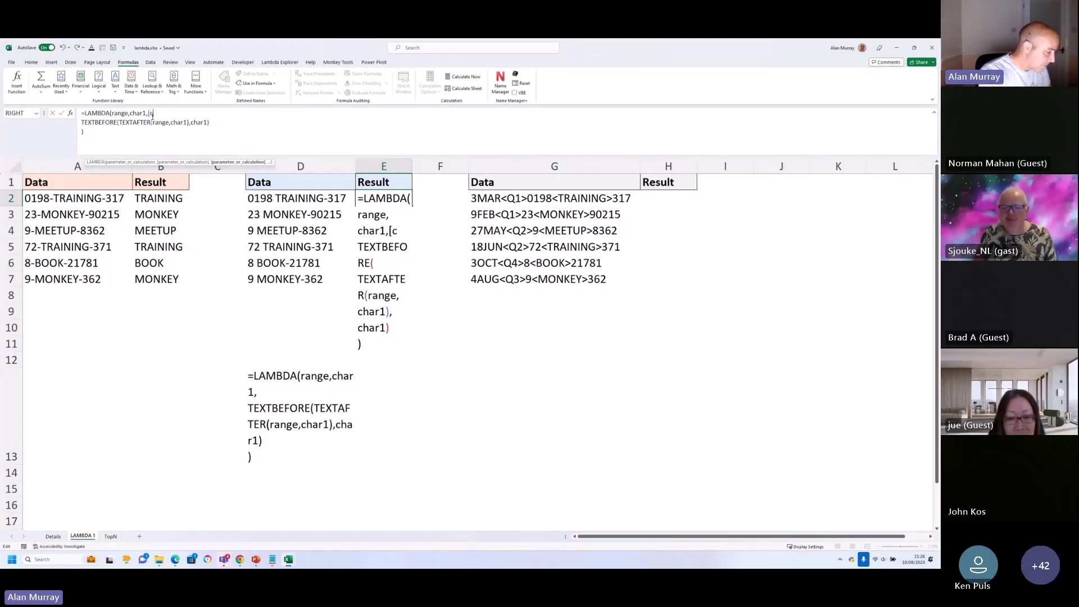
type("har2]")
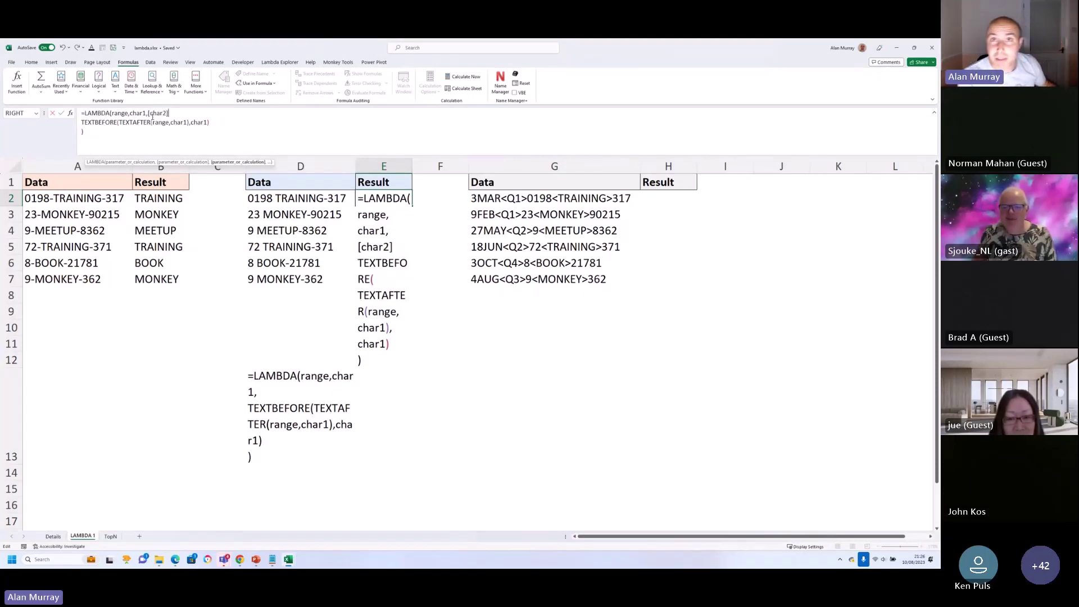
type(",")
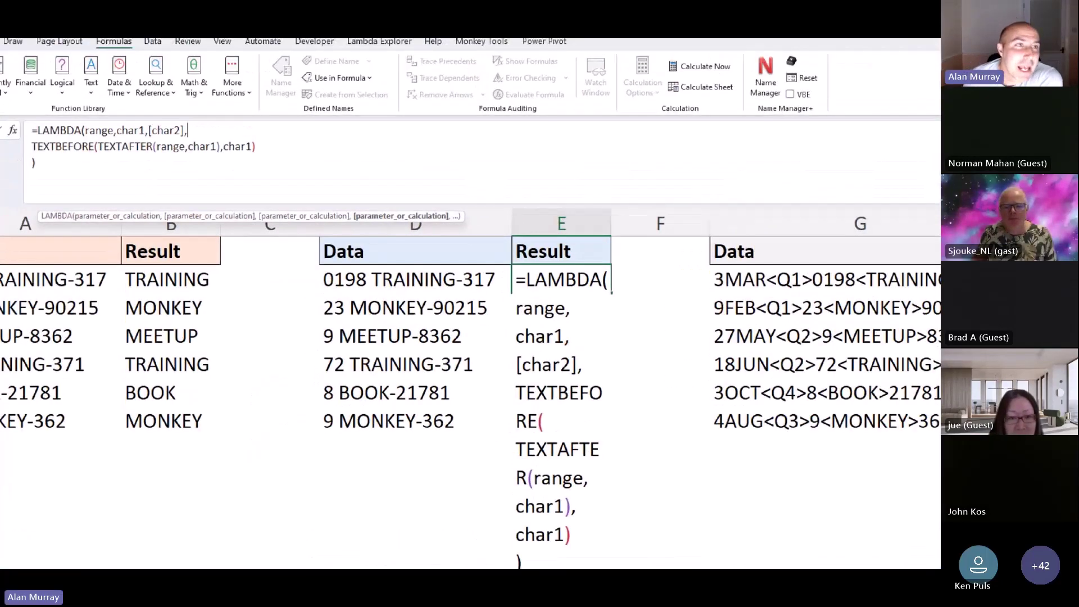
mouse_move(144, 123)
left_mouse_down()
mouse_move(167, 119)
mouse_move(207, 146)
left_mouse_up()
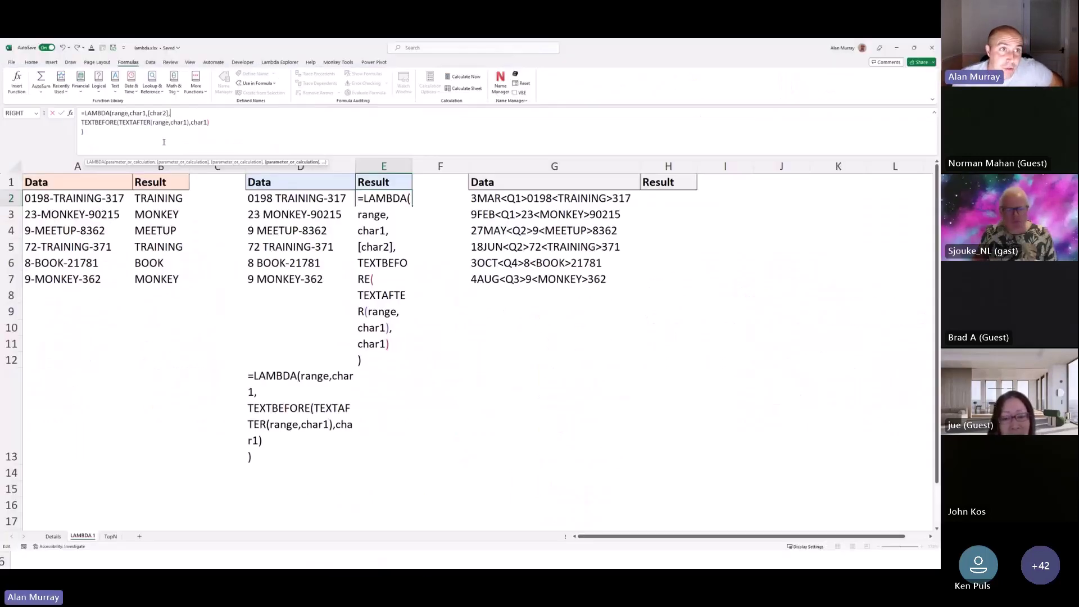
left_click_drag(192, 123, 202, 123)
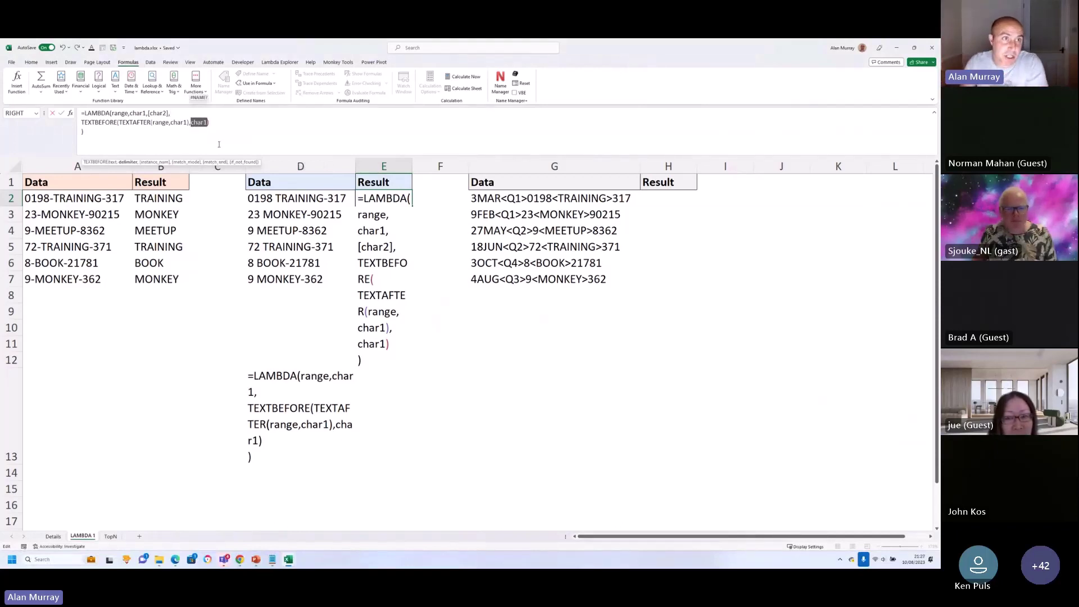
Replace the last char1 with char2 and begin an IF(ISOMITTED test in front of it
type("char2")
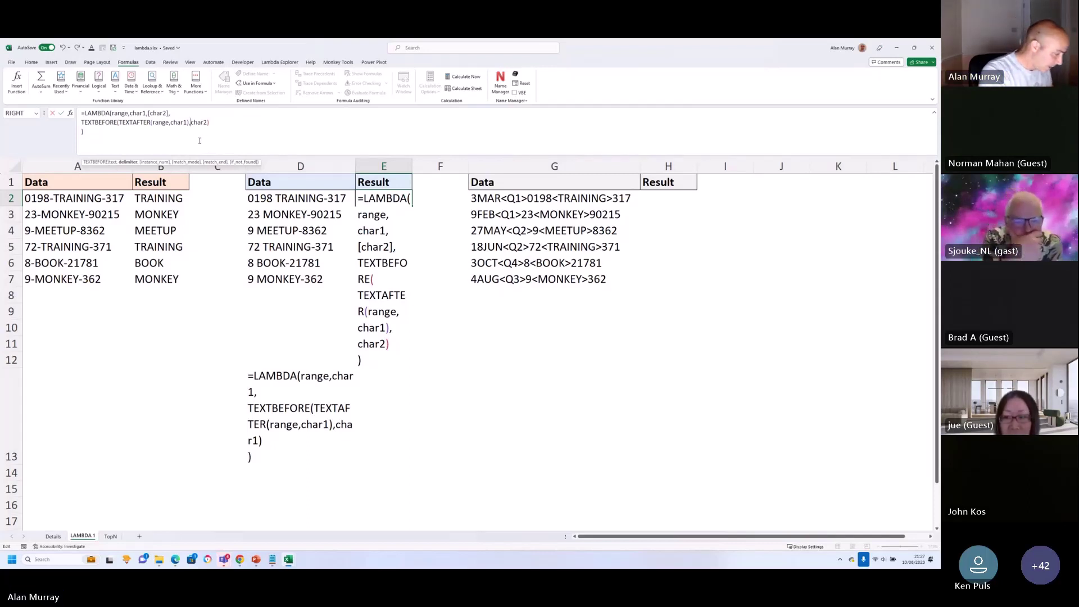
type("if(isom")
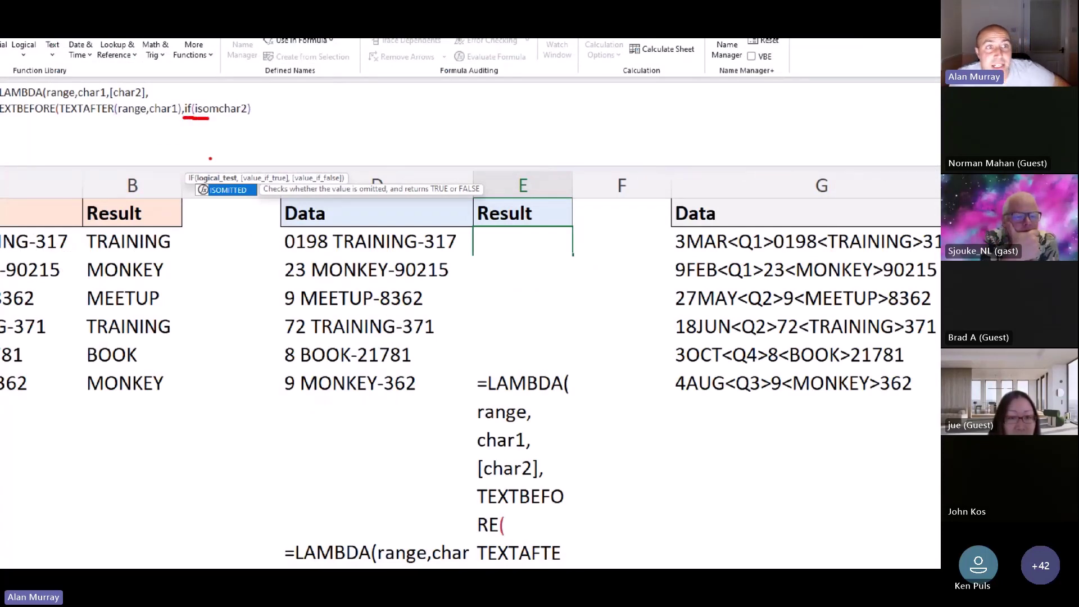
left_click_drag(209, 204, 239, 204)
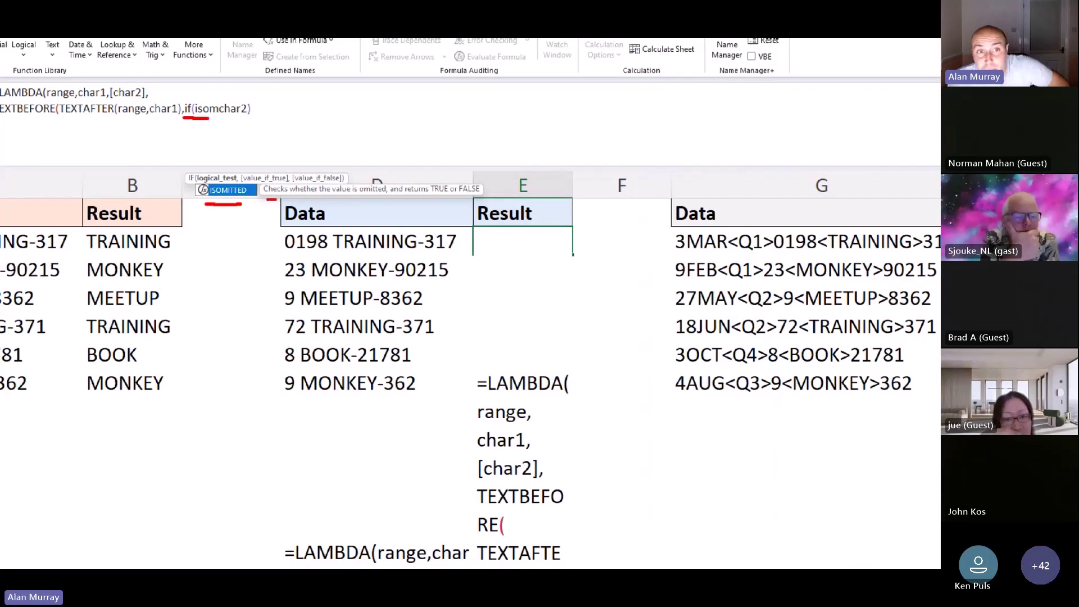
left_click_drag(274, 198, 360, 198)
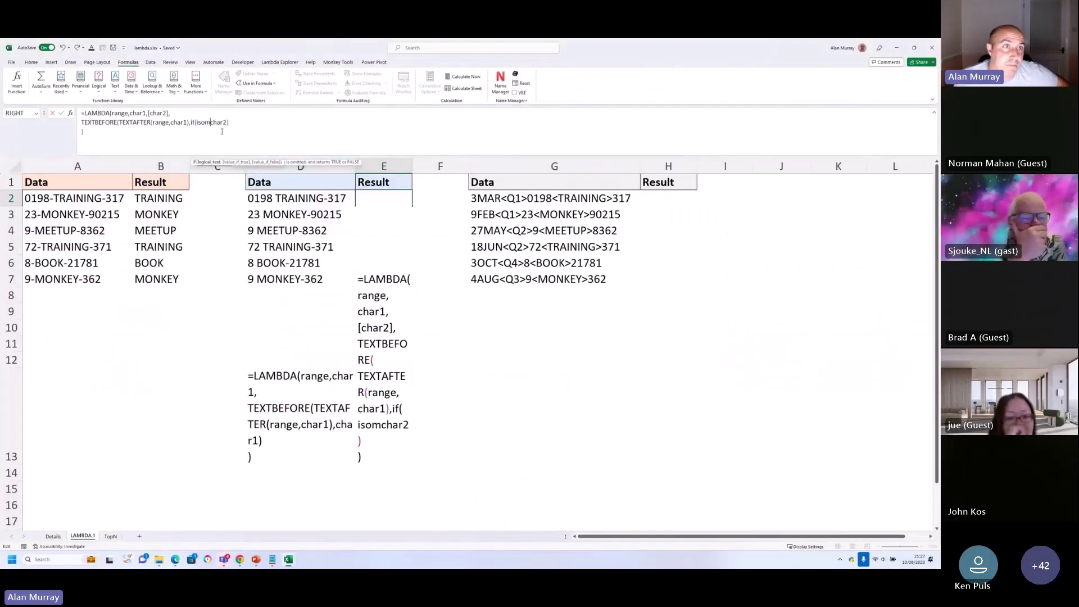
Complete E2's delimiter as IF(ISOMITTED(char2),char1,char2) inside the LAMBDA
type("it")
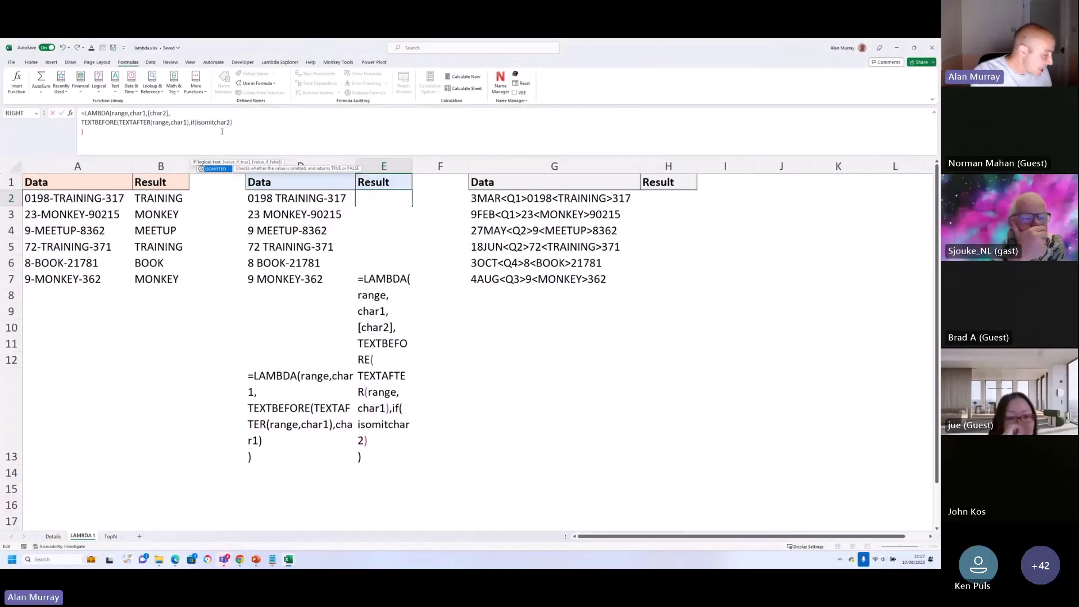
key("Tab")
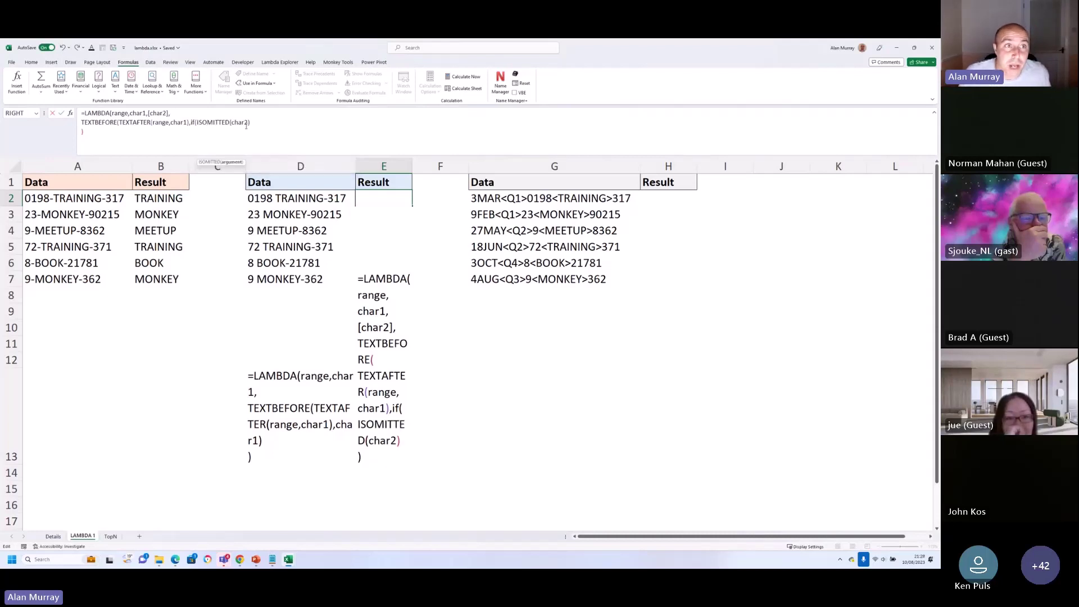
key("Right")
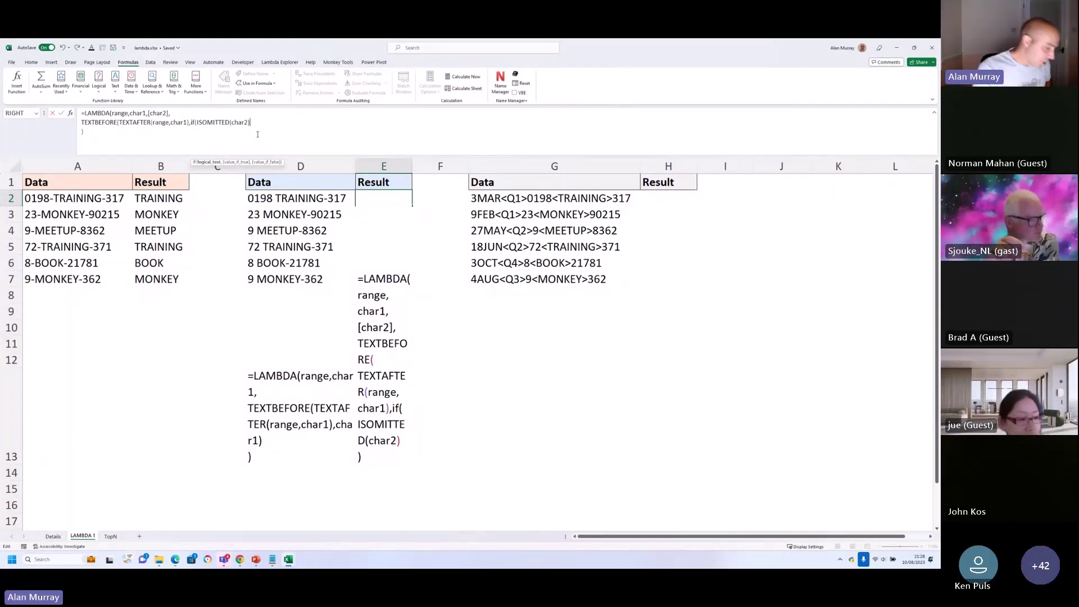
type(",char")
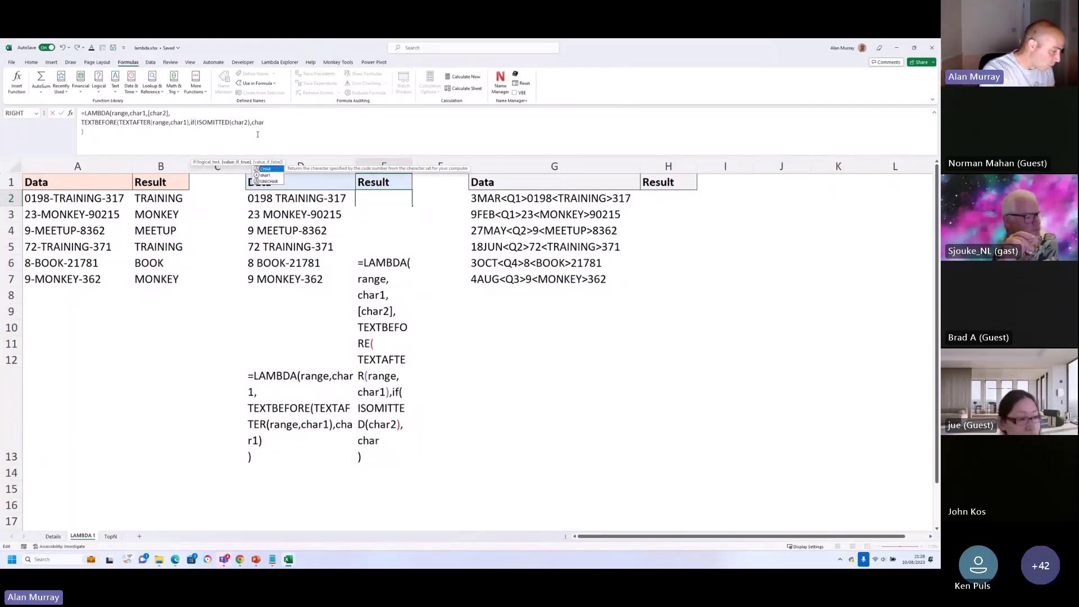
type("1,char2")
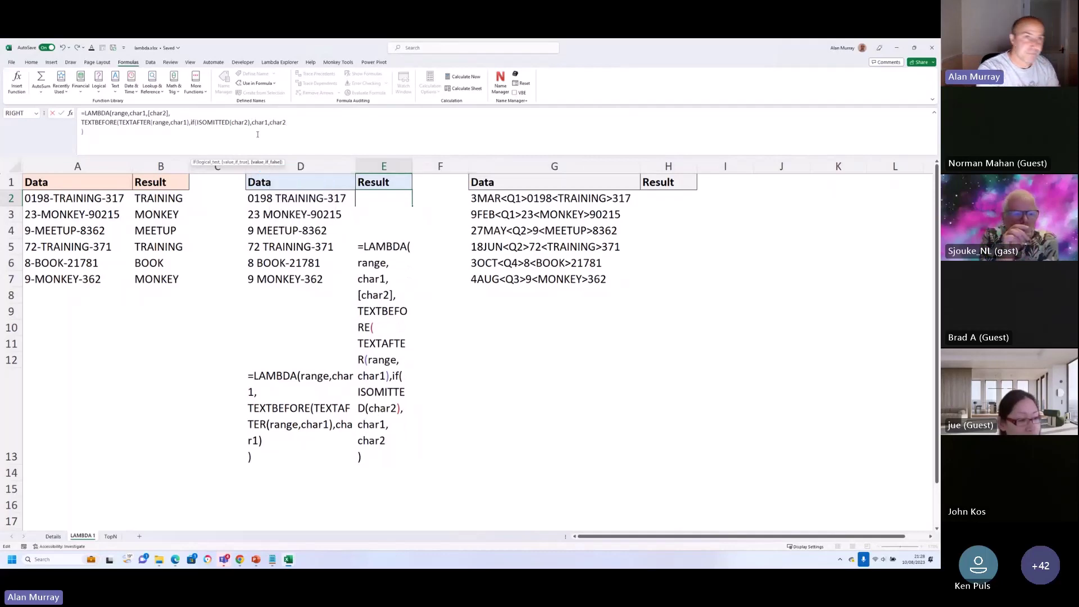
type("))")
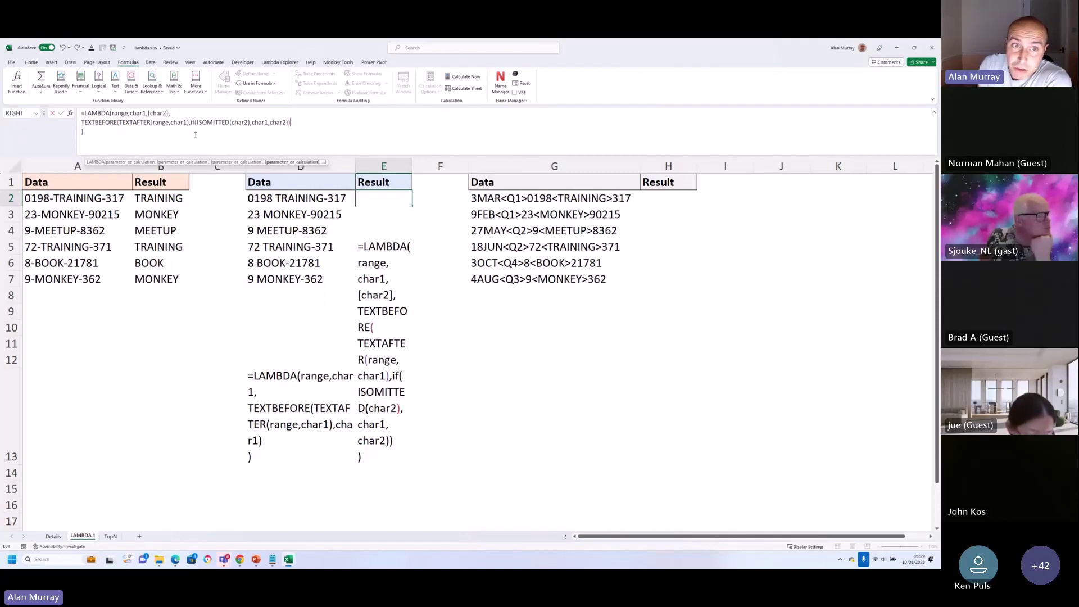
Copy the finished LAMBDA formula from the formula bar and commit it in E2
key("ctrl+a")
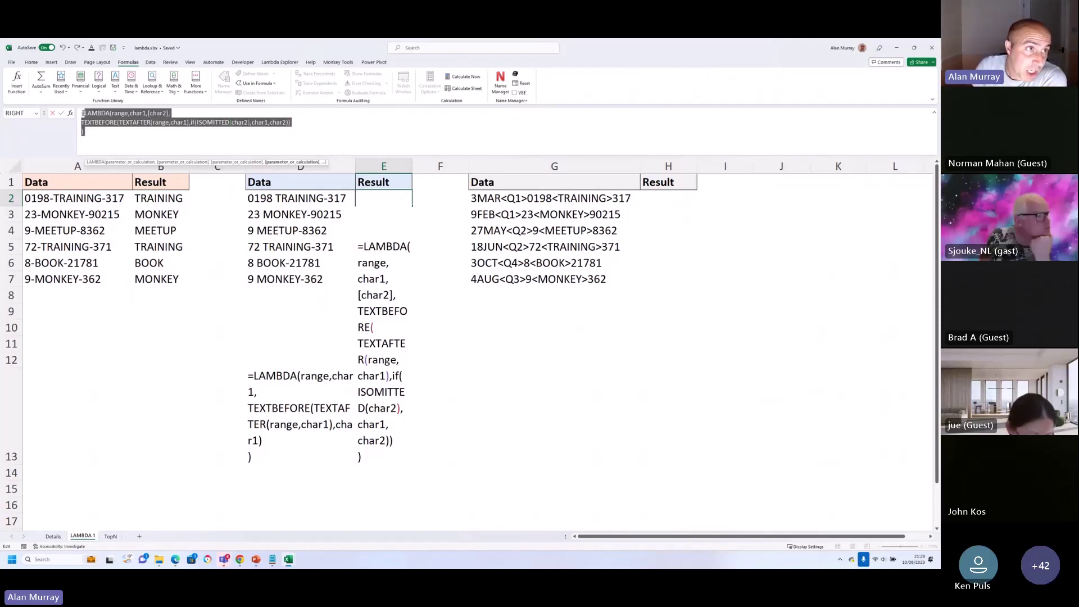
right_click(99, 135)
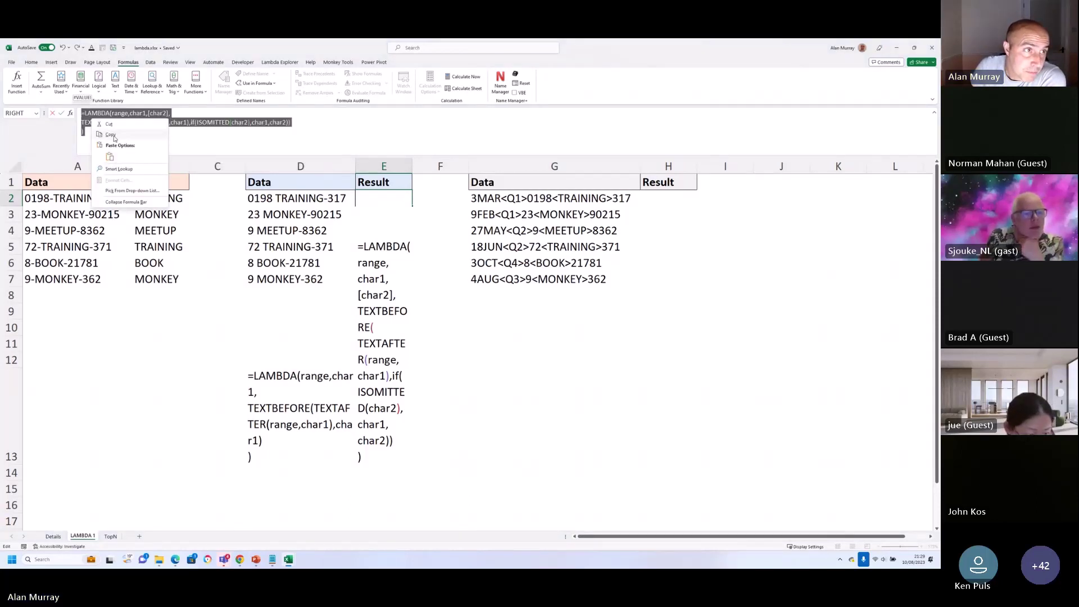
left_click(112, 135)
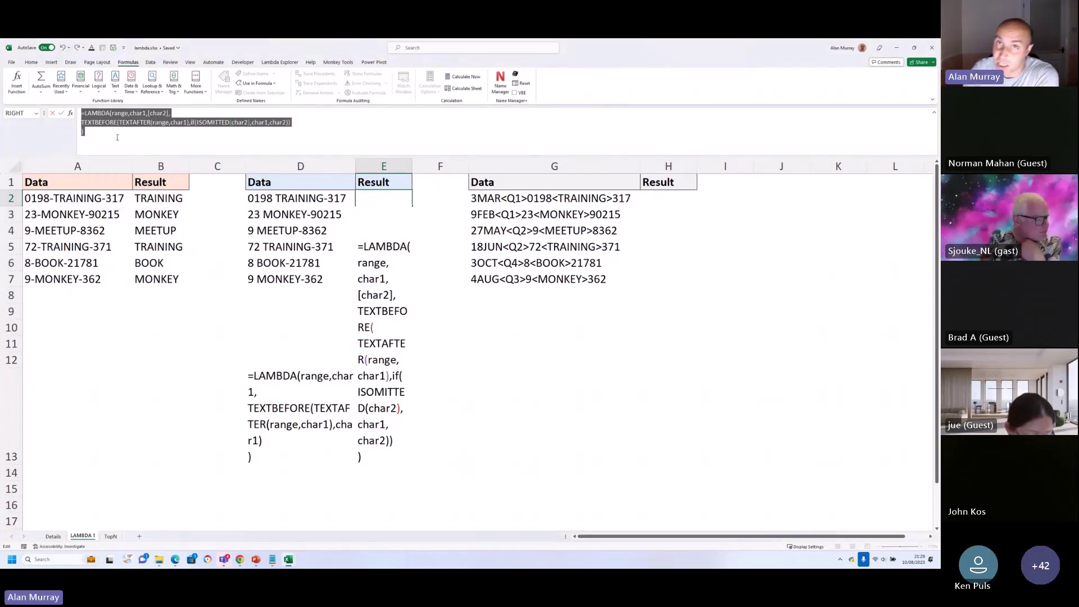
left_click(93, 132)
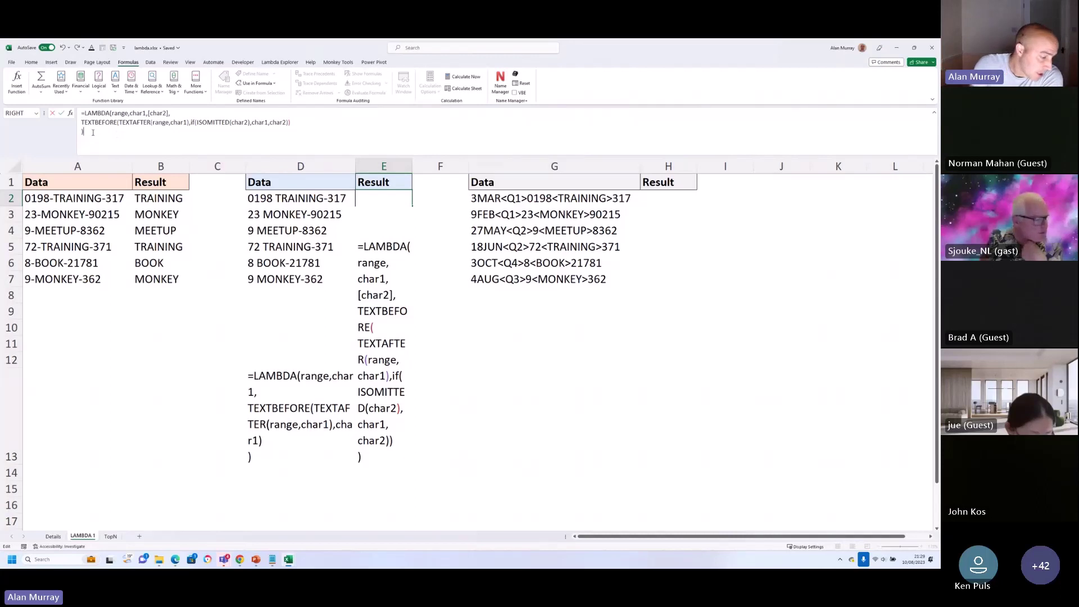
key("Return")
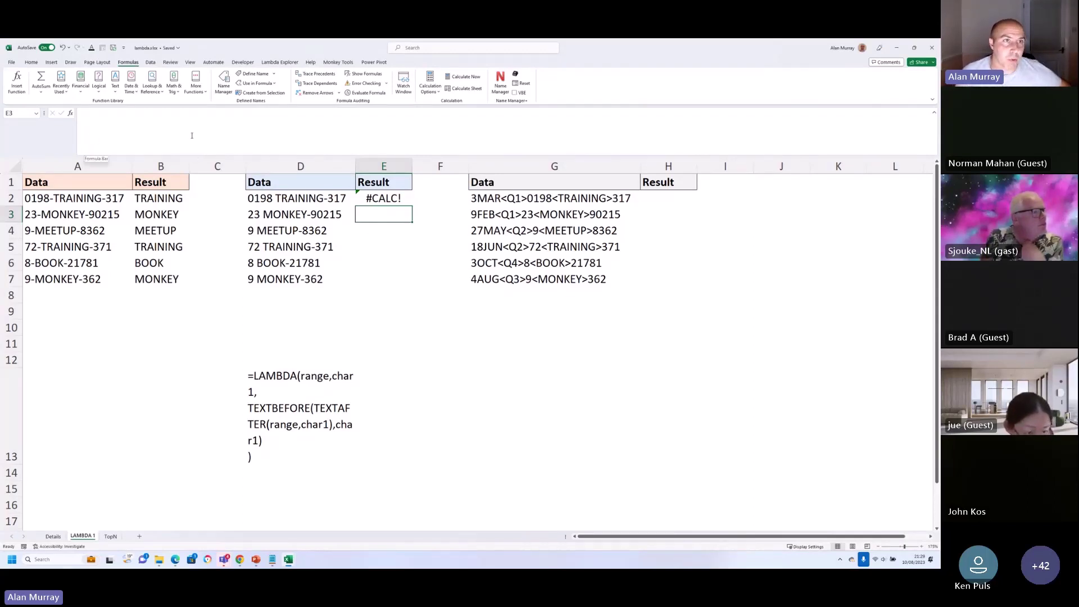
Replace TEXTBETWEEN's Refers to definition with the pasted optional-char2 version and save it
left_click(224, 83)
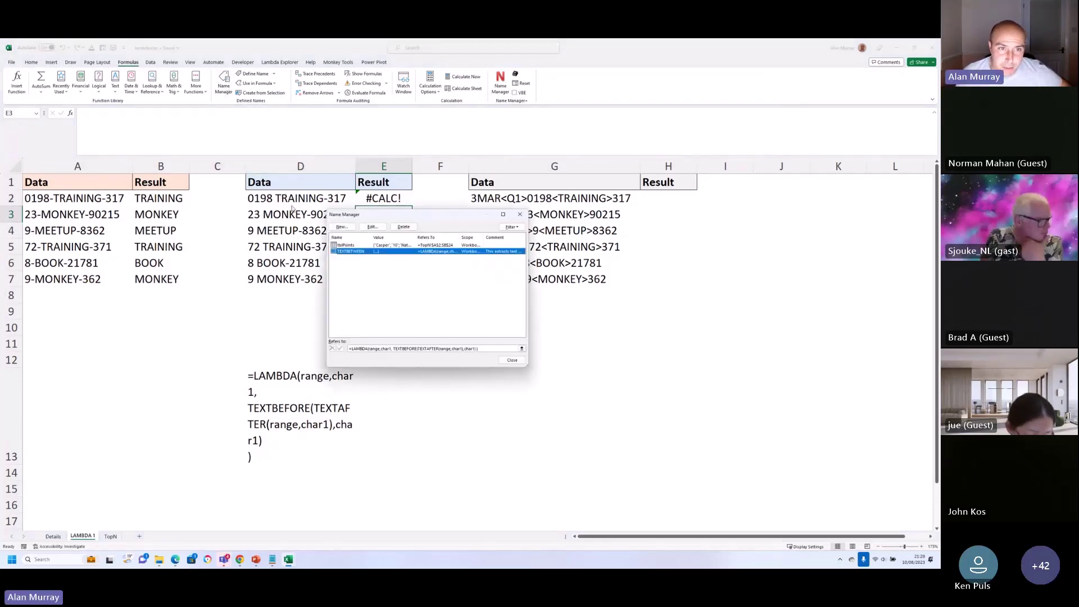
left_click_drag(478, 348, 346, 349)
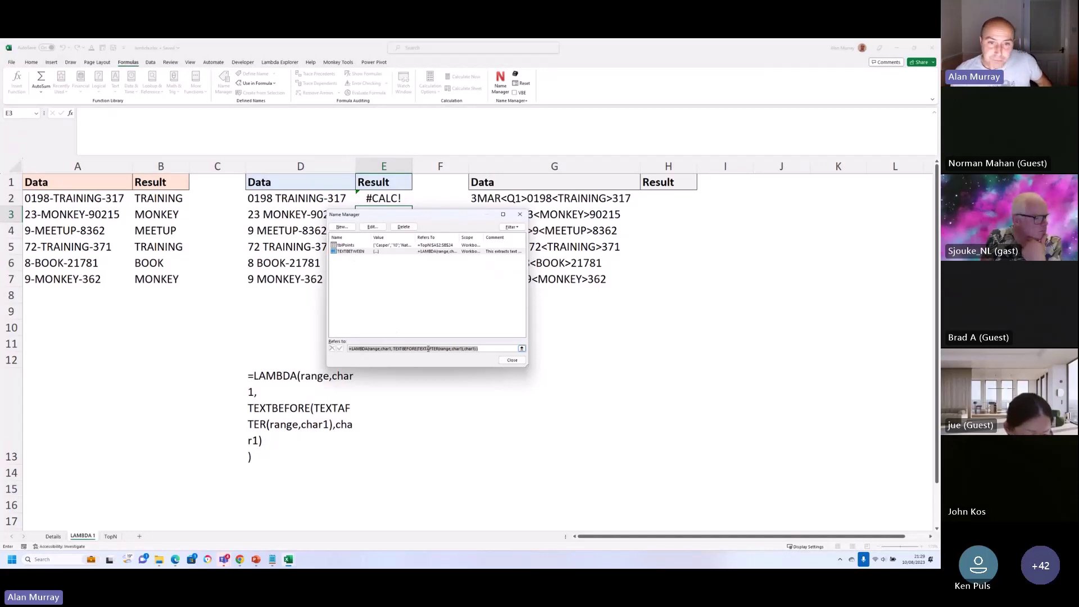
key("ctrl+v")
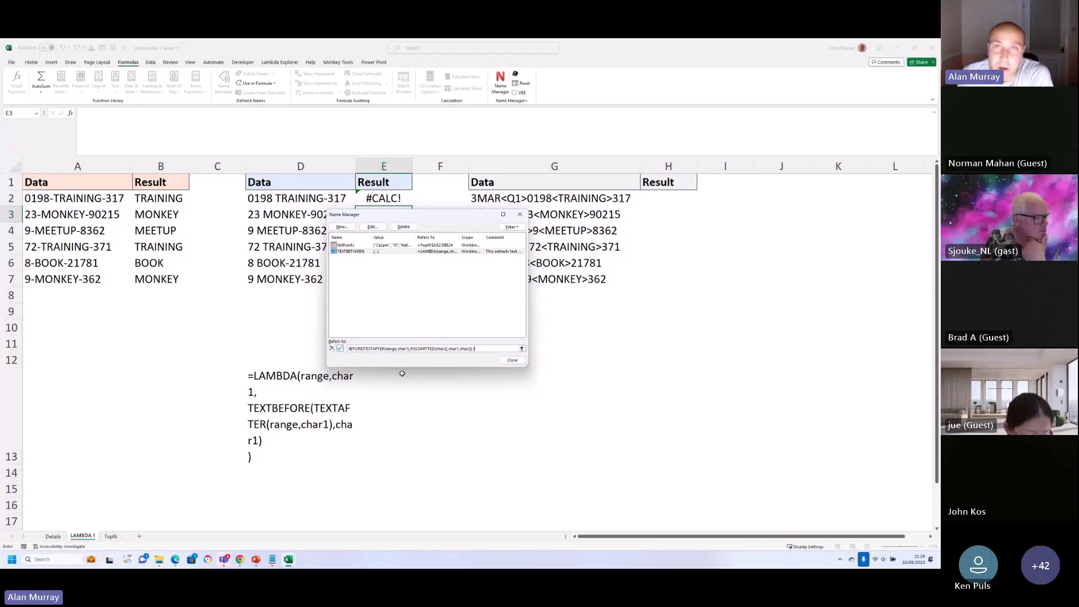
left_click(509, 362)
left_click(463, 318)
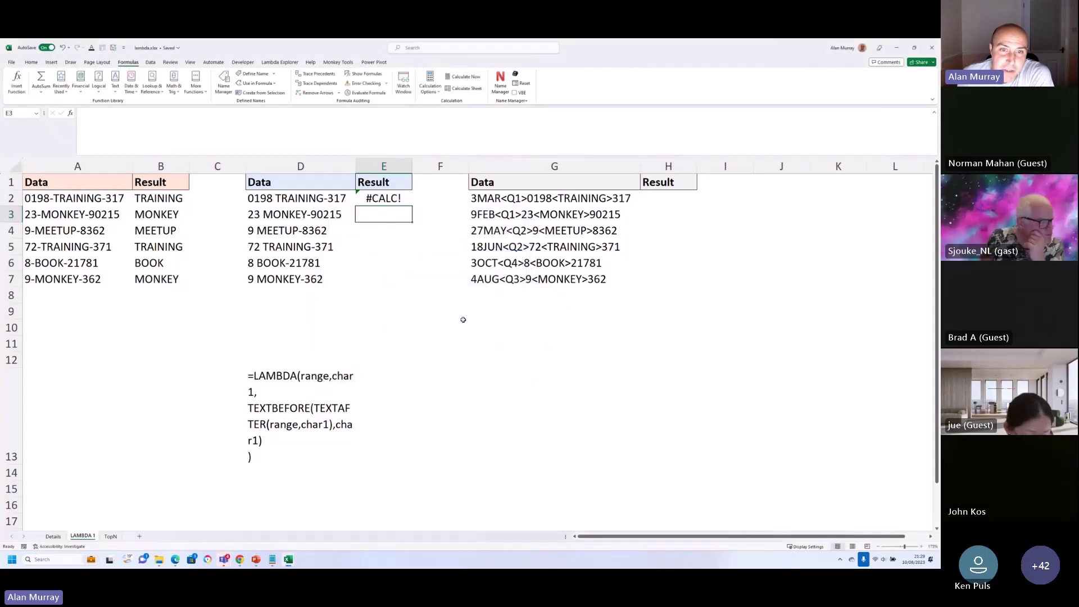
Replace E2's #CALC! formula with =TEXTBETWEEN(D2," ","-")
left_click(388, 198)
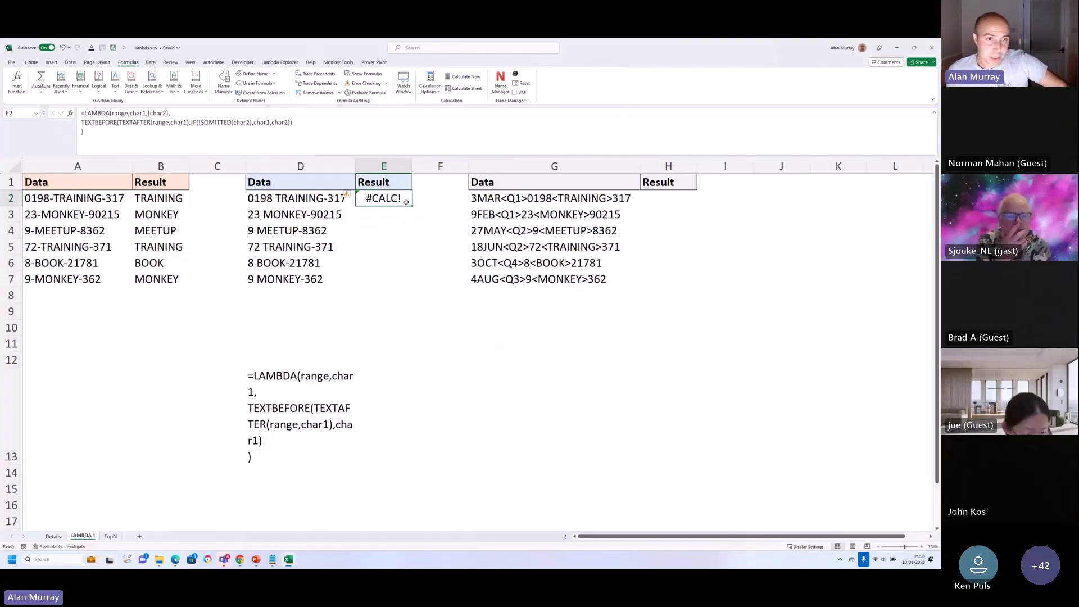
key("Delete")
type("=te")
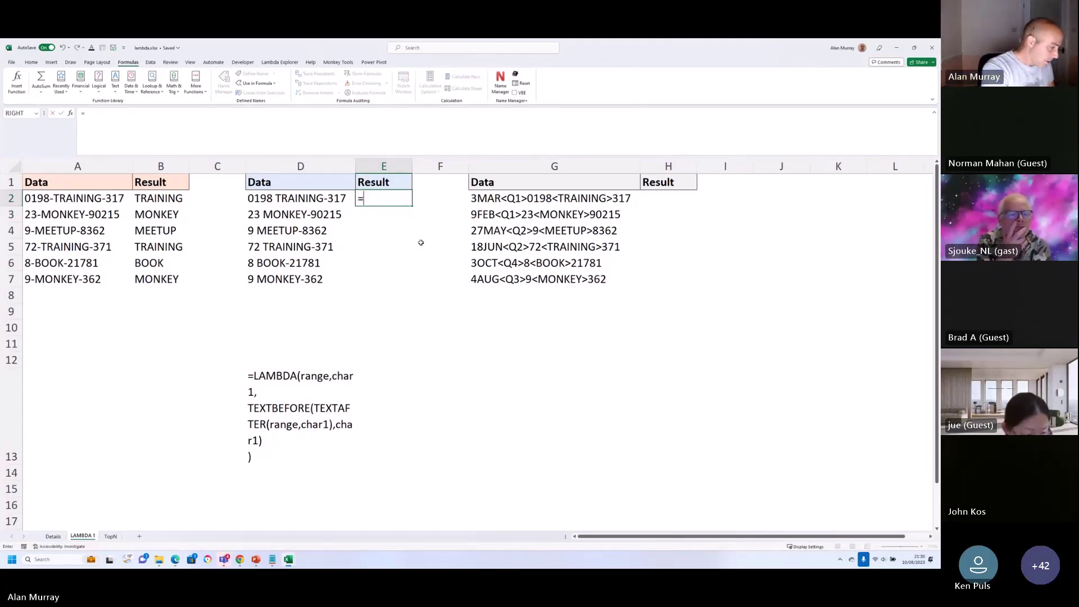
key("Down")
key("Down")
key("Down")
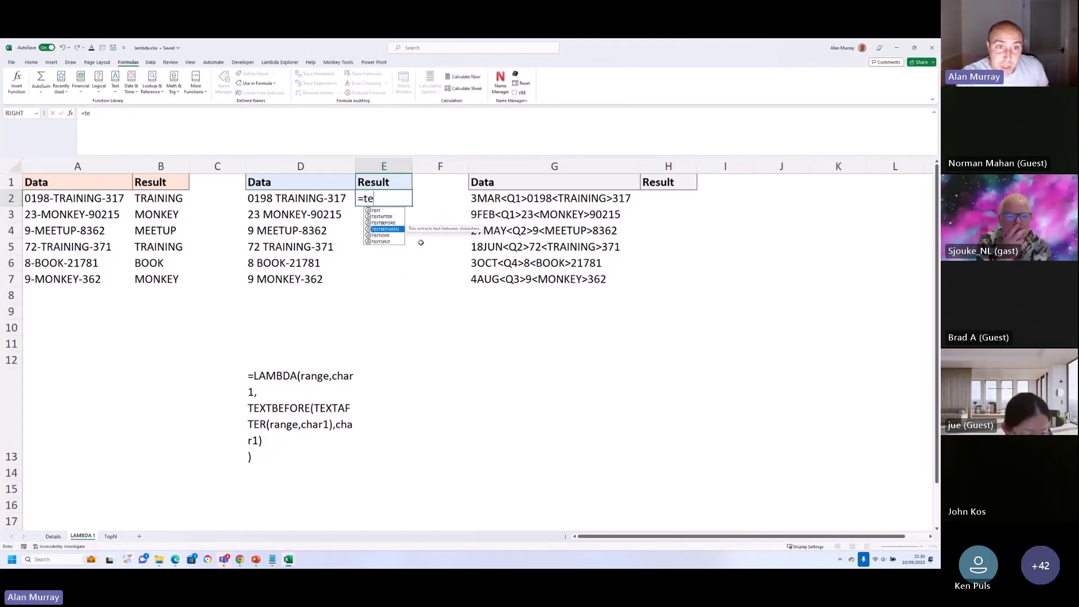
key("Tab")
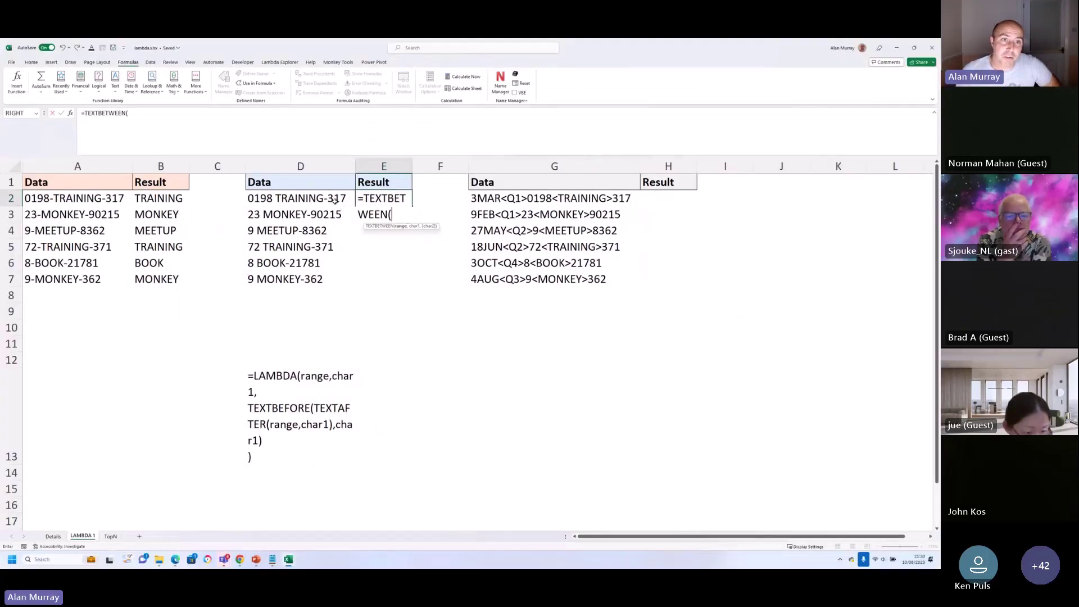
left_click(334, 200)
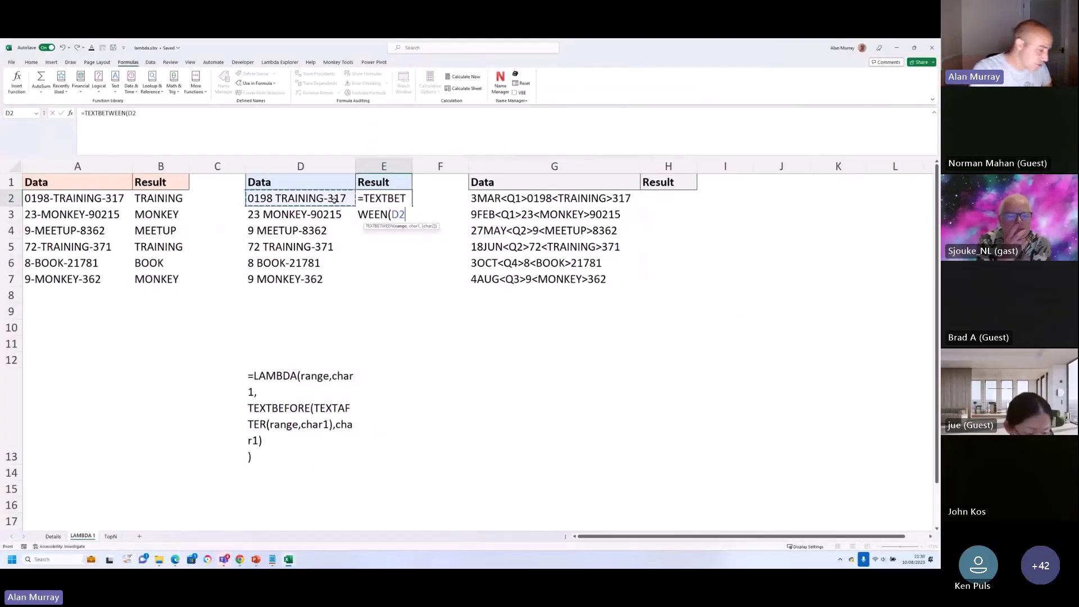
type(",\" \",")
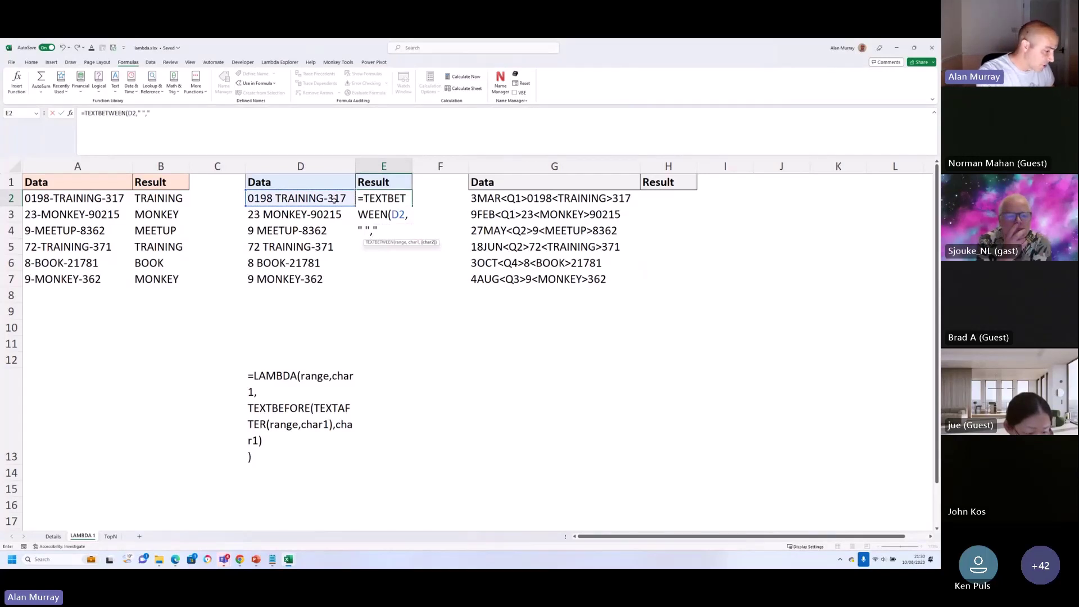
type("\"-\")")
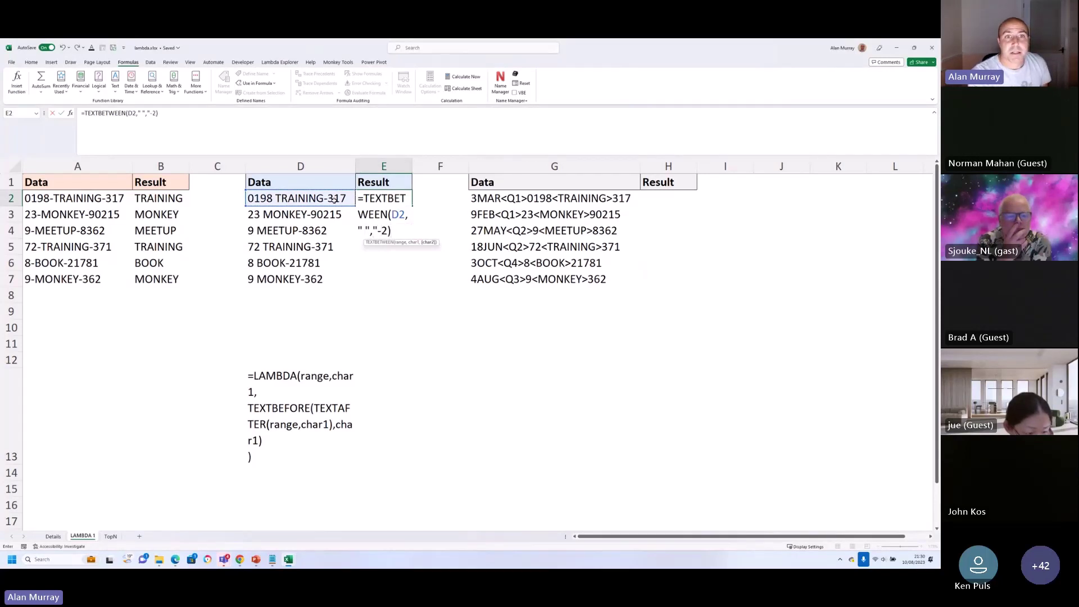
key("BackSpace")
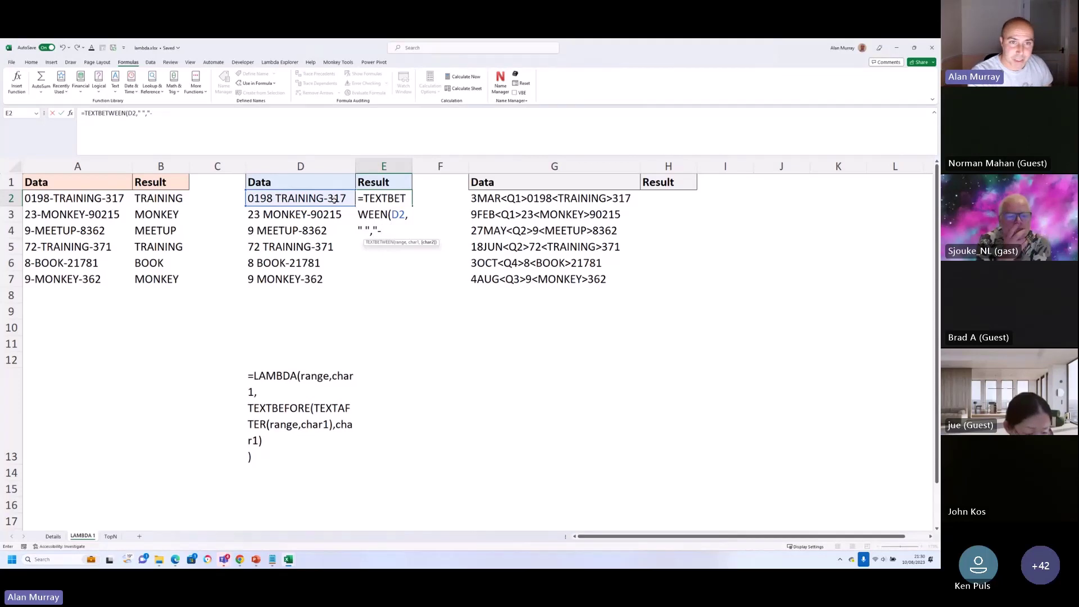
type("\")")
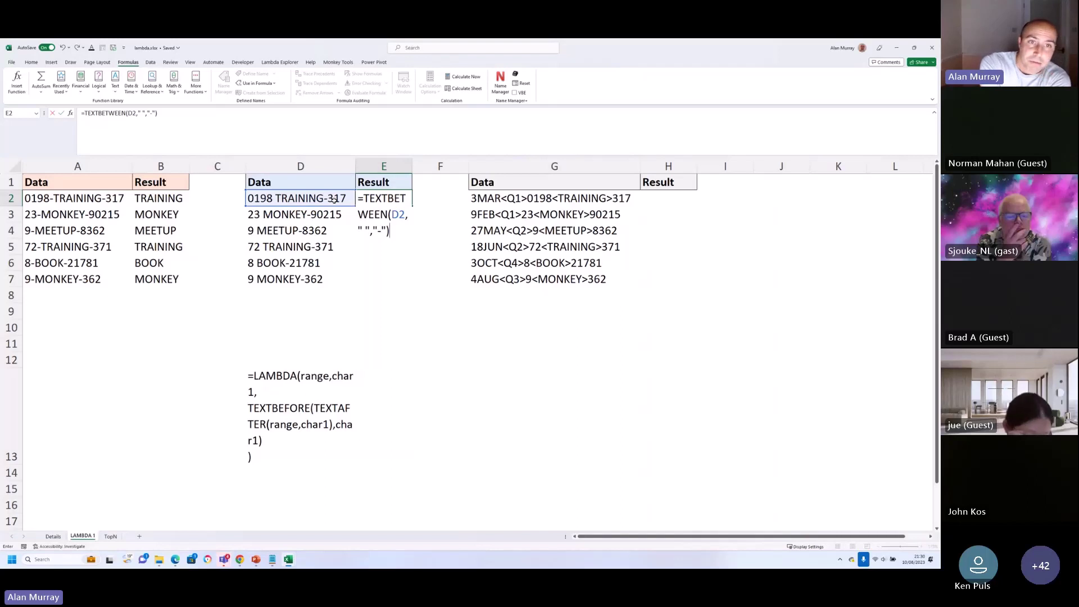
key("Return")
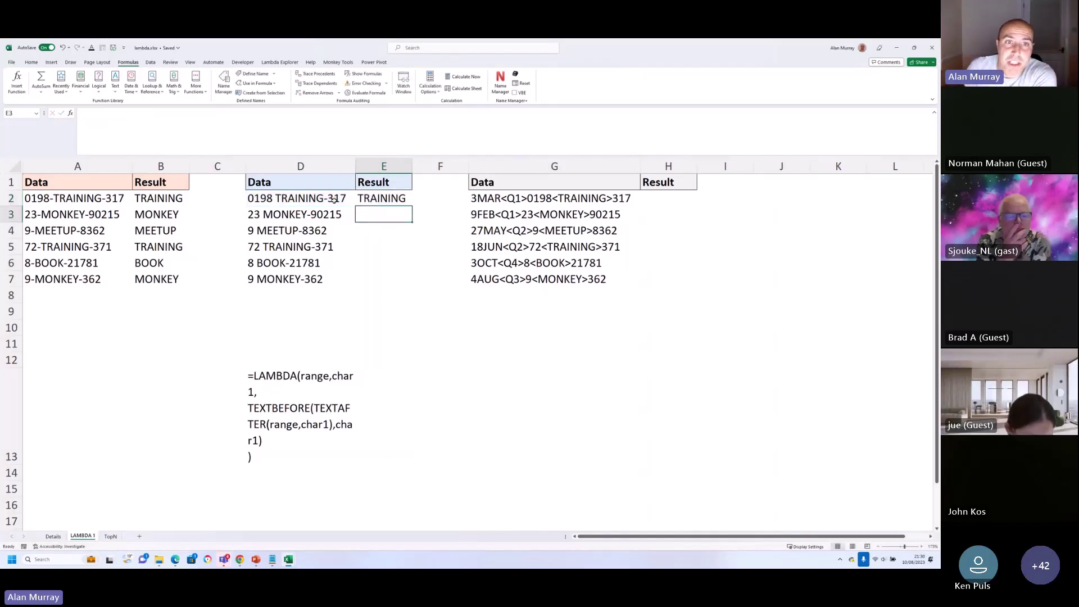
Fill the E2 formula down to E7 and select the old results in B2:B7
left_click(387, 200)
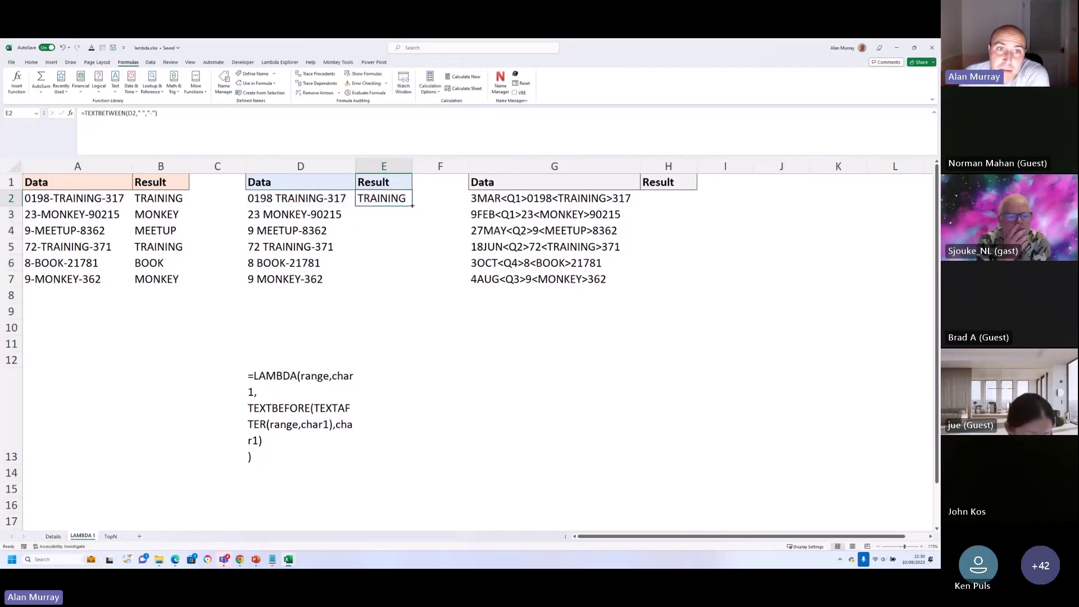
double_click(412, 207)
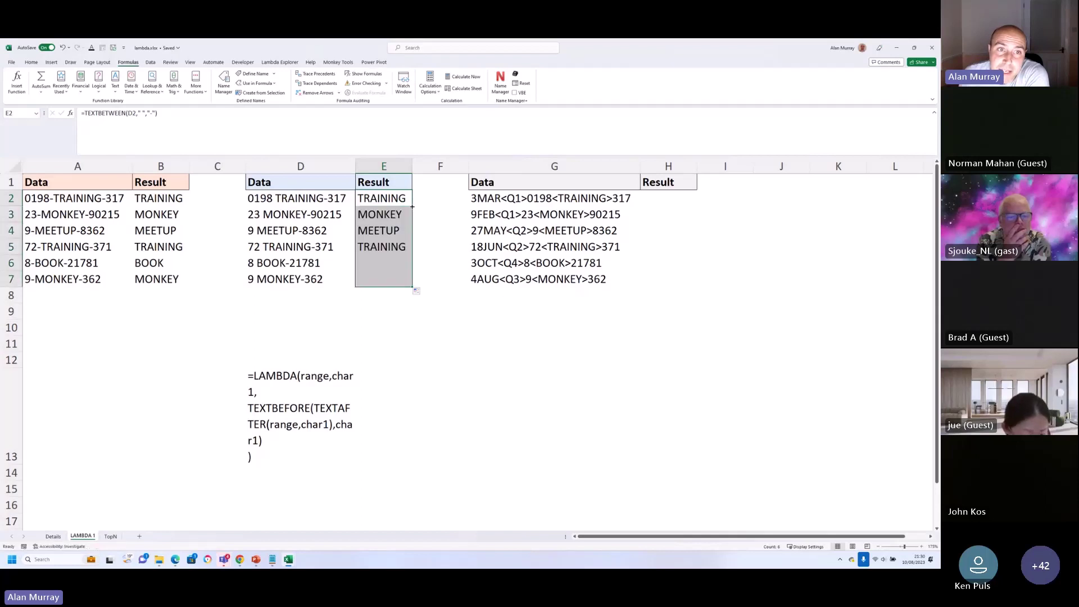
left_click(399, 246)
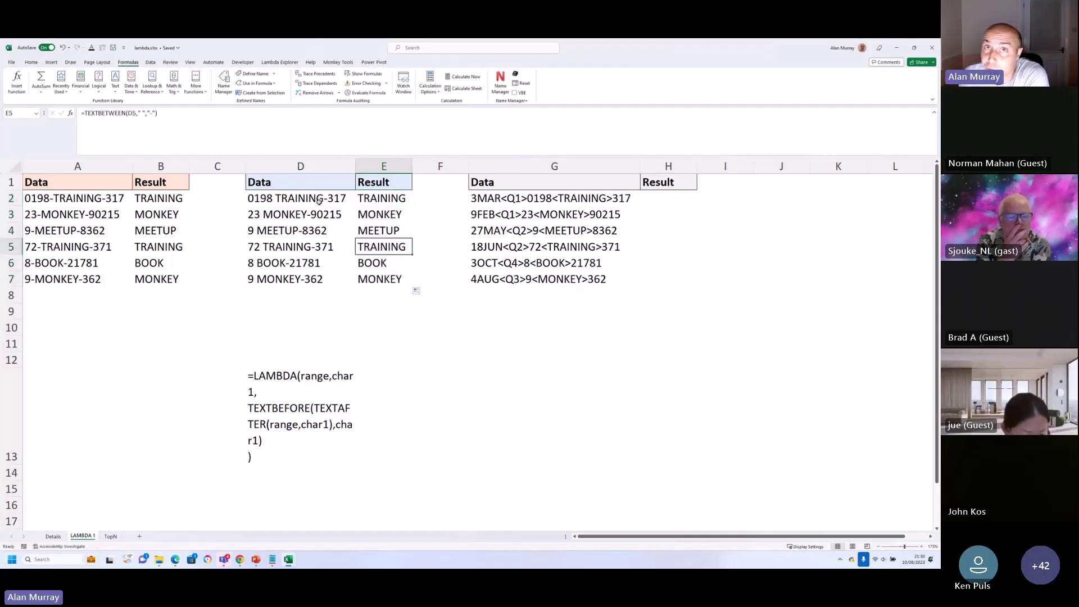
left_click_drag(161, 199, 172, 282)
key("Delete")
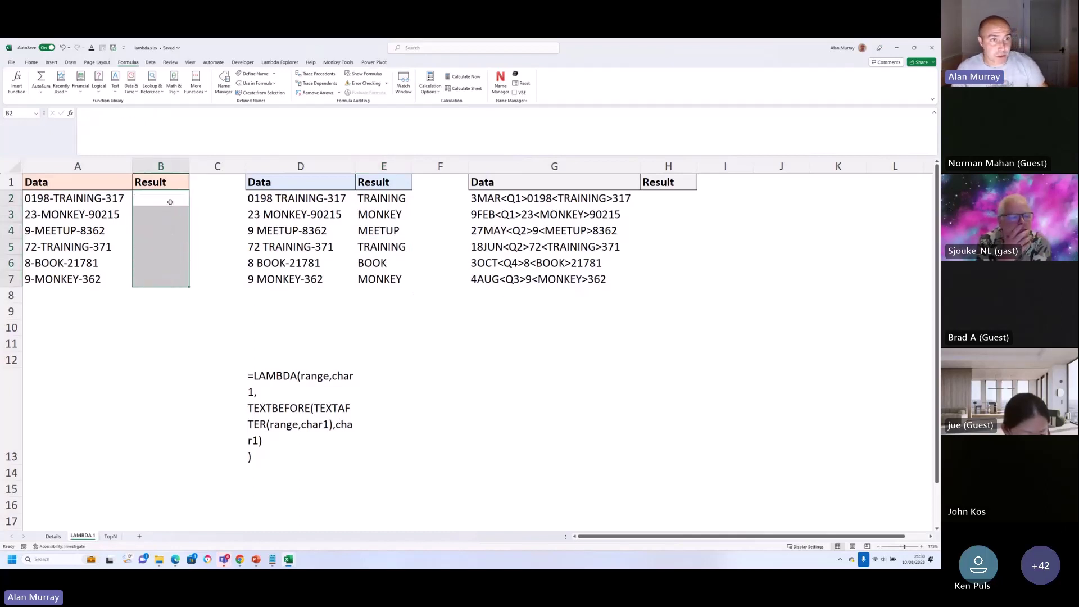
left_click(169, 200)
left_click(151, 117)
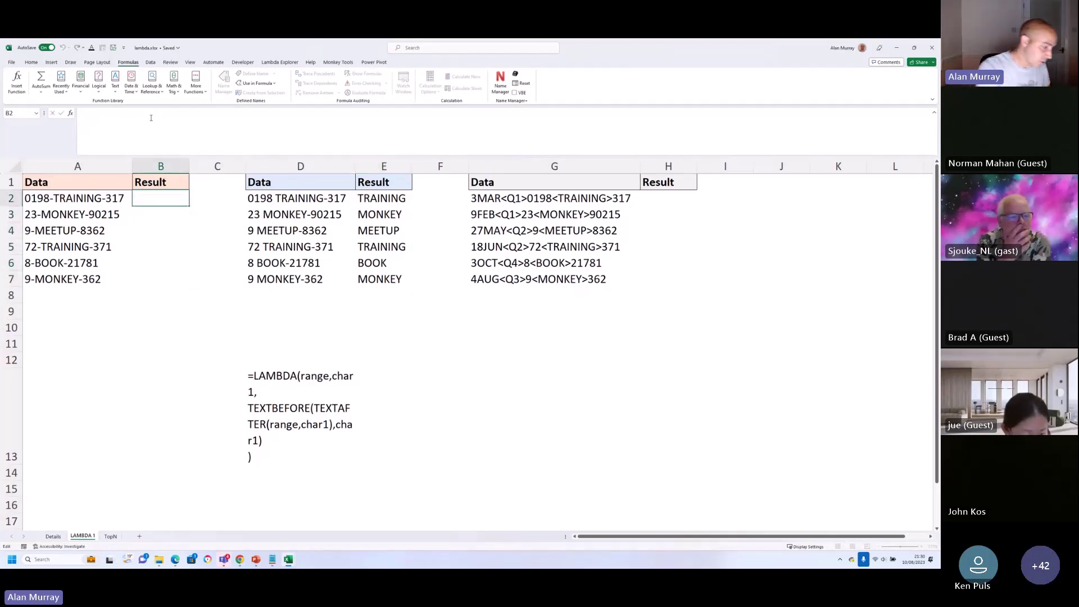
type("=te")
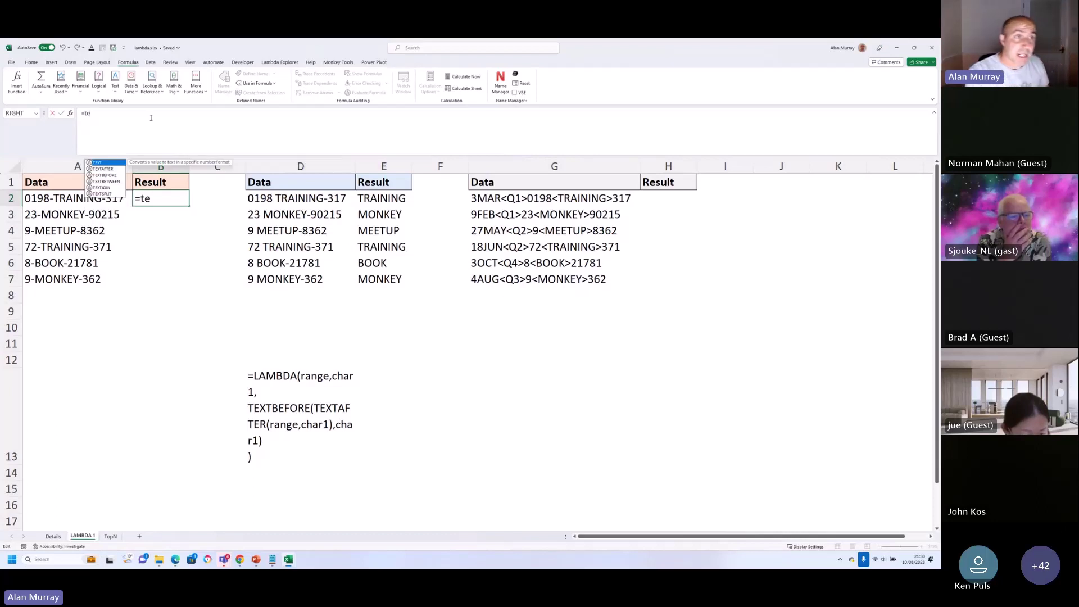
key("Down")
key("Tab")
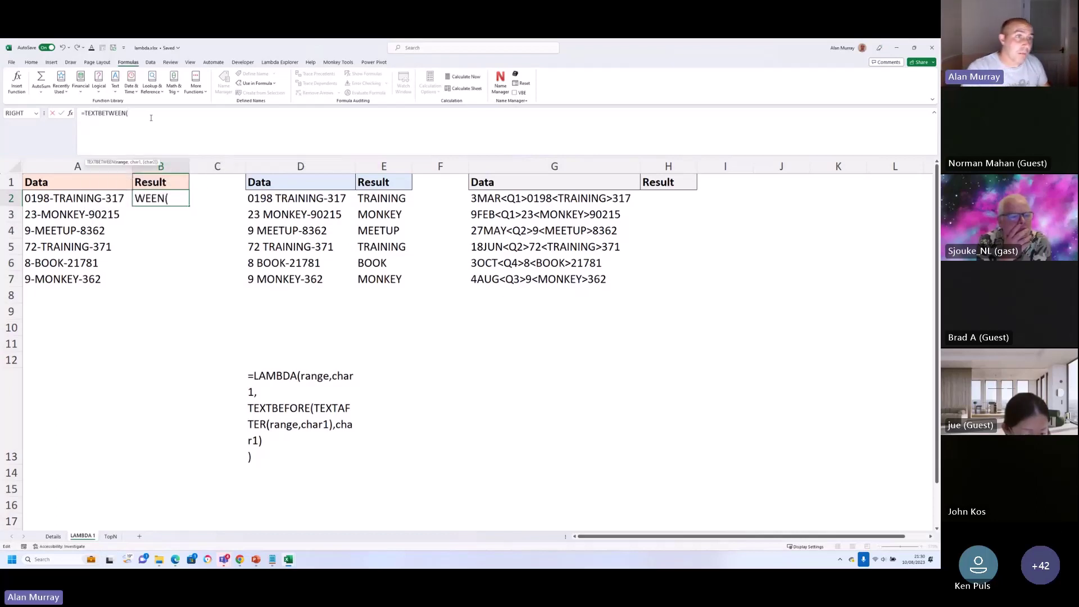
left_click(106, 198)
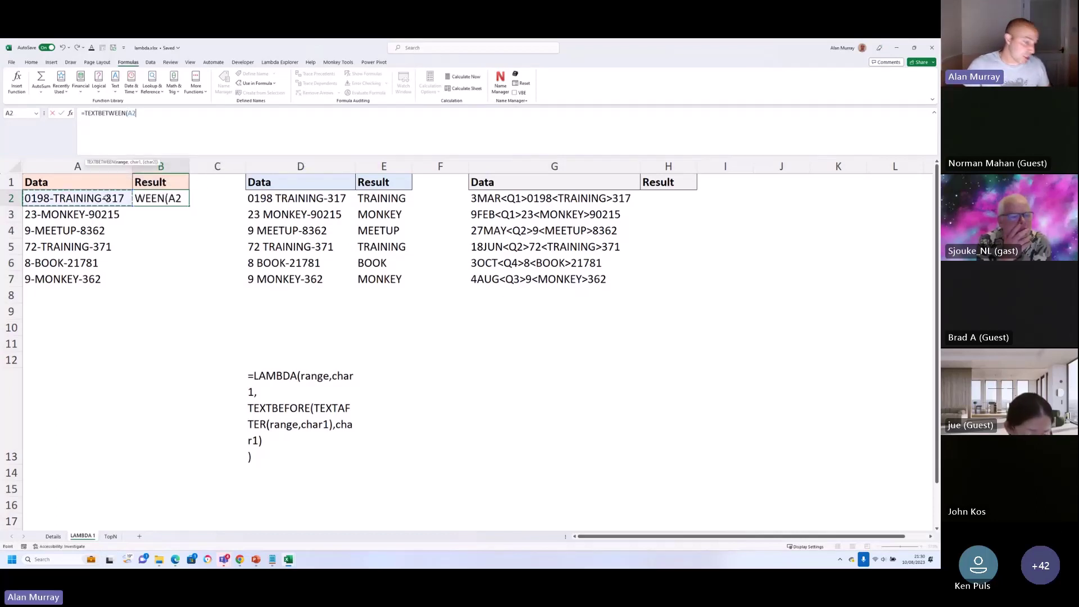
type(",\"-\"")
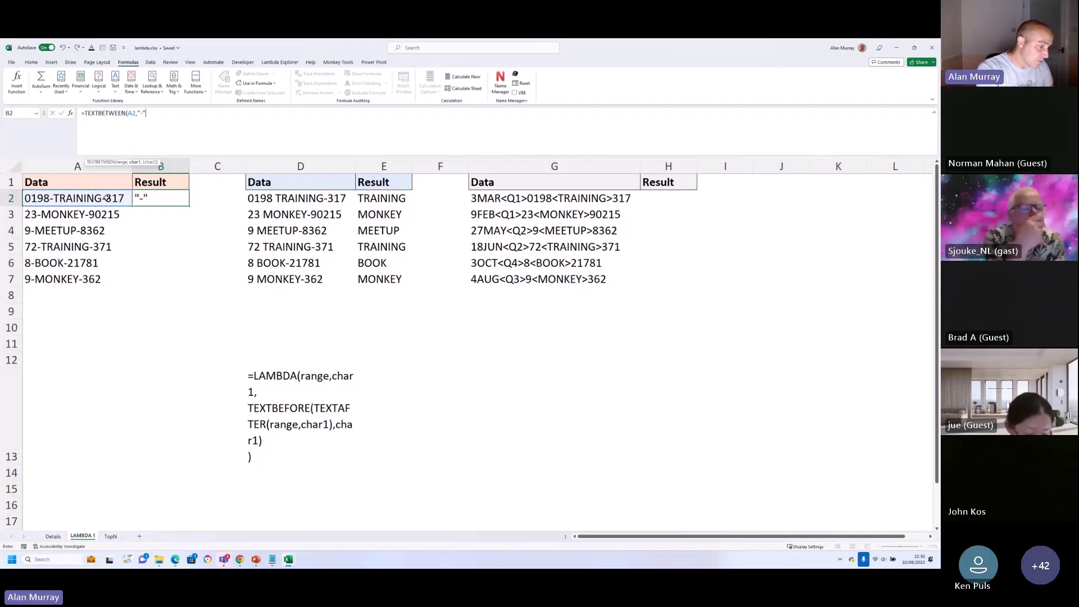
type(")")
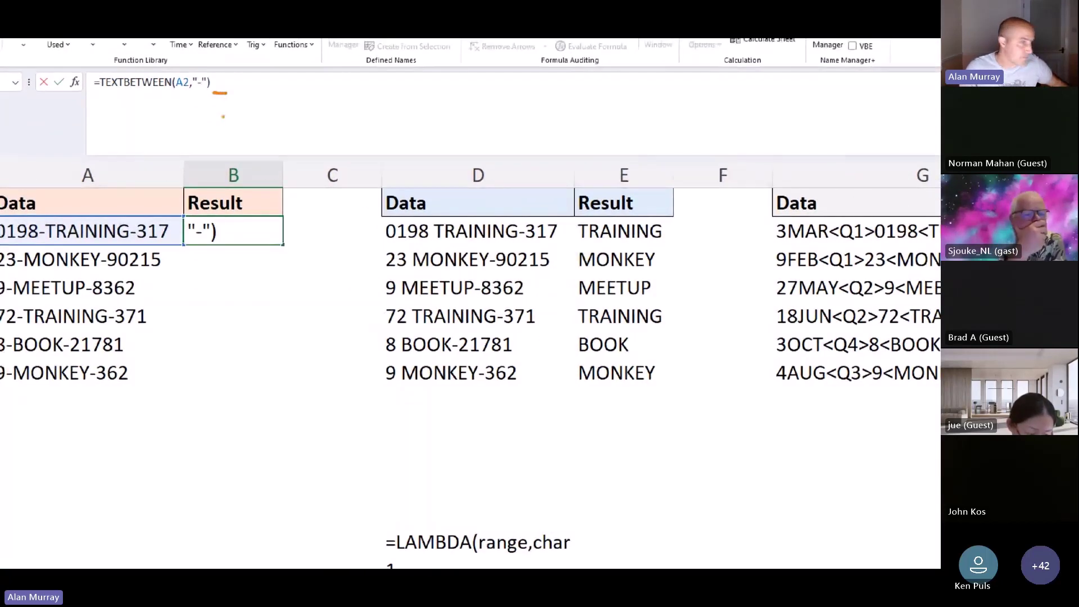
key("Return")
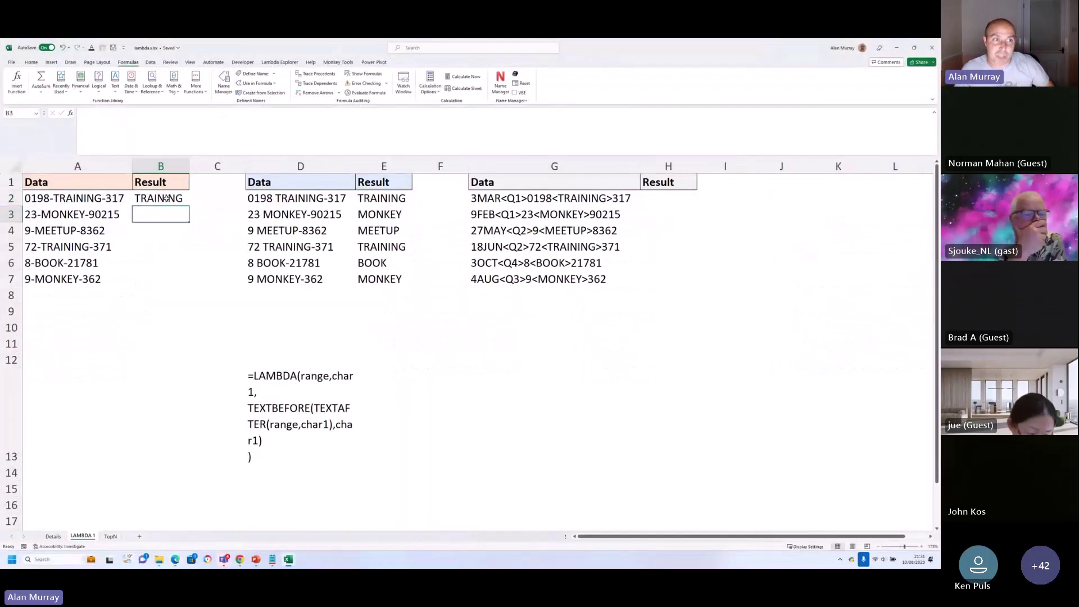
left_click(166, 198)
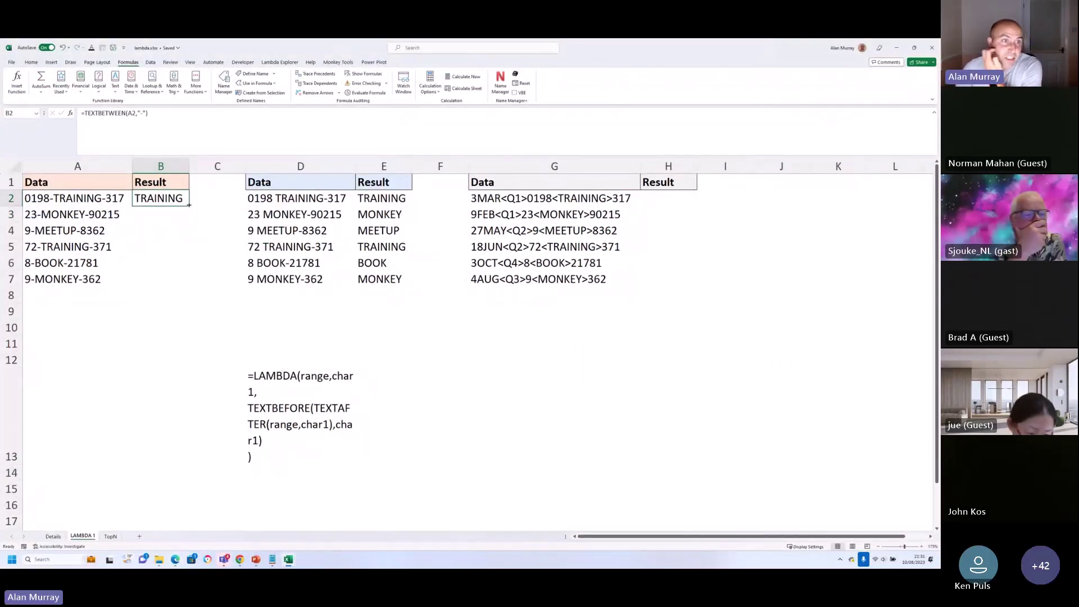
double_click(190, 206)
left_click(185, 247)
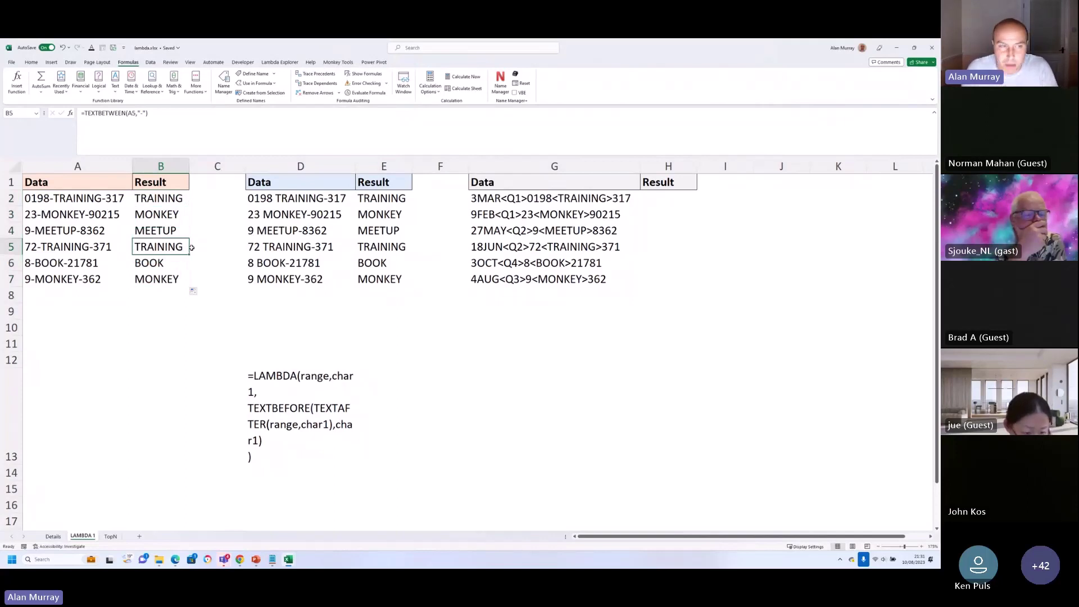
left_click(111, 204)
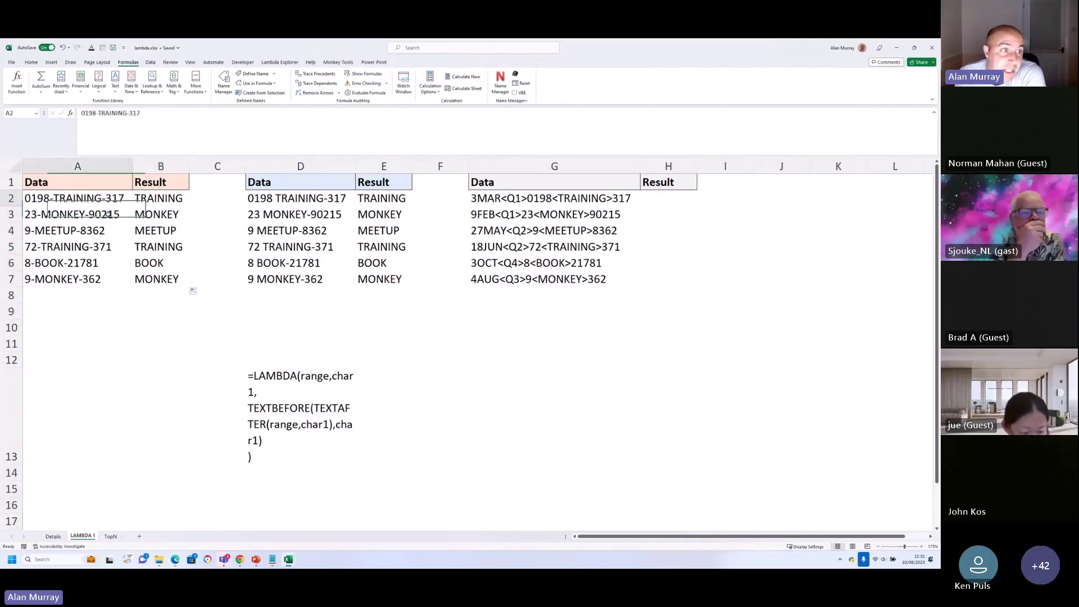
left_click_drag(107, 214, 106, 273)
left_click(346, 207)
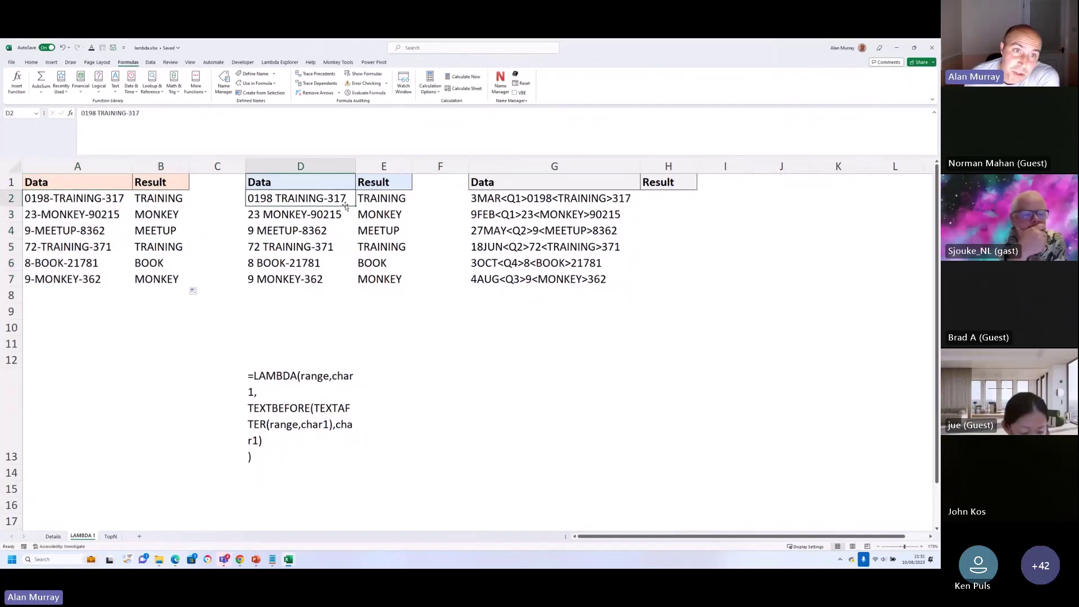
left_click_drag(364, 203, 369, 273)
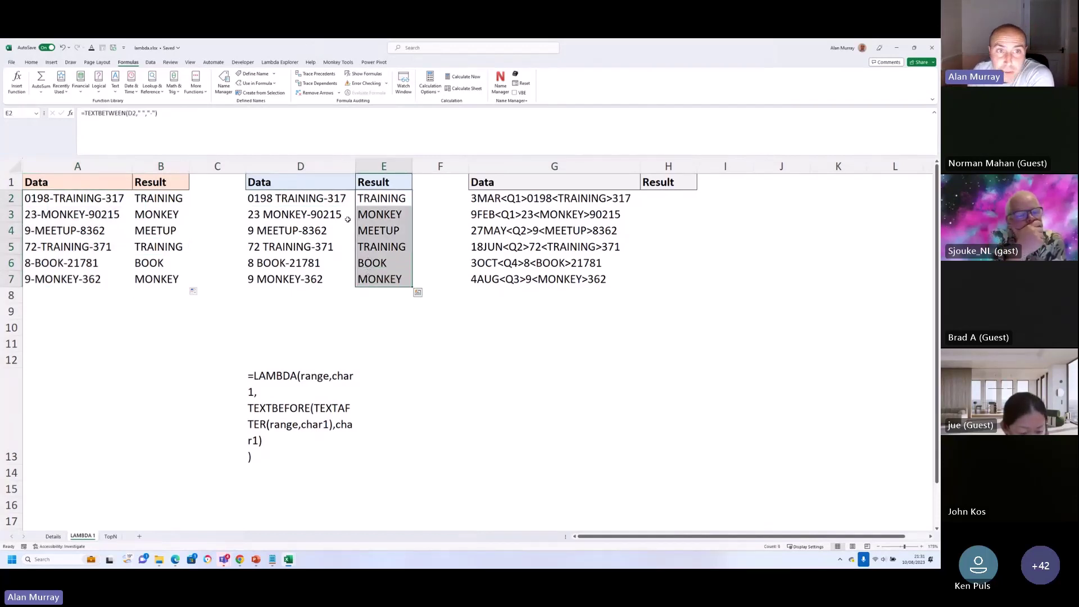
left_click(341, 199)
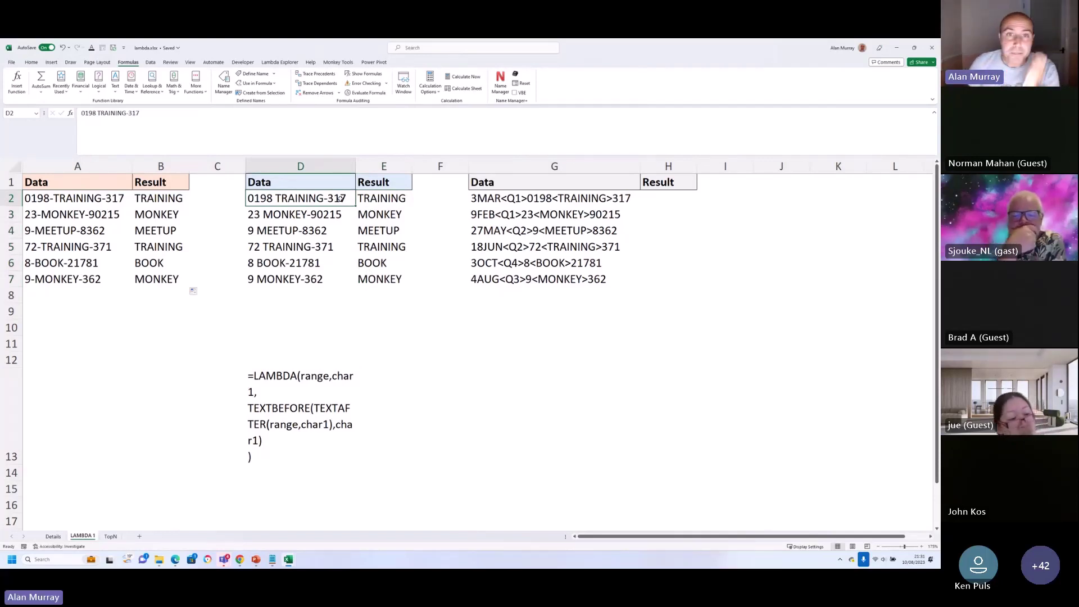
left_click(394, 247)
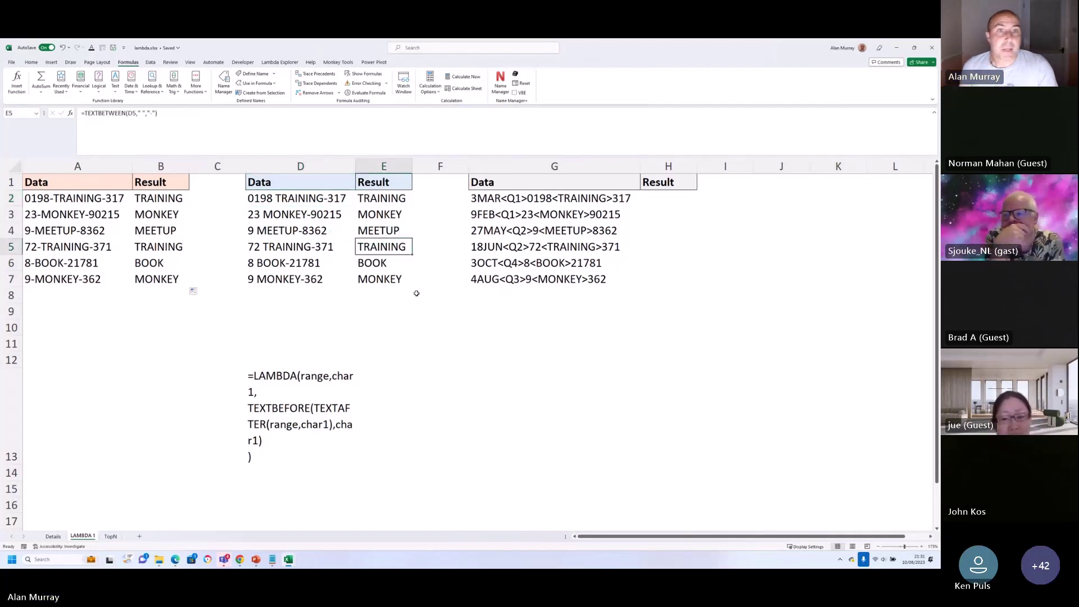
left_click(427, 361)
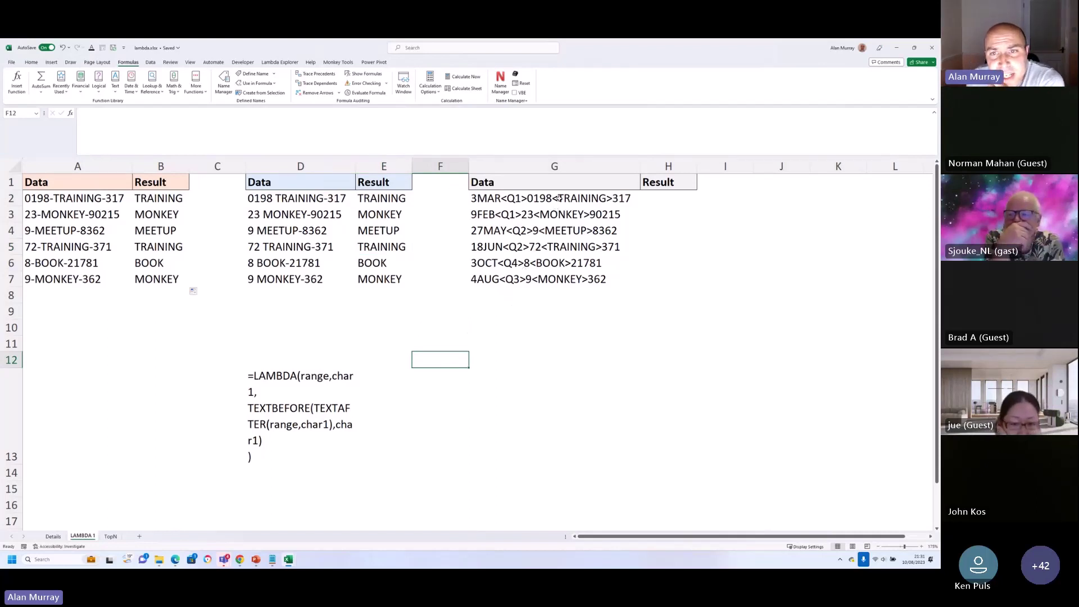
left_click_drag(533, 199, 562, 283)
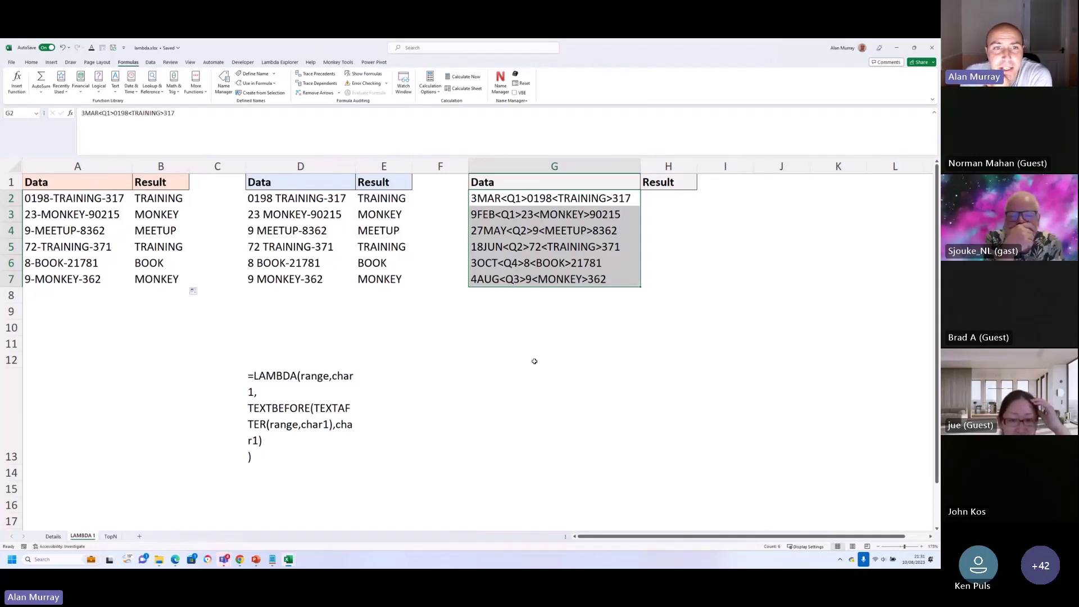
left_click(534, 363)
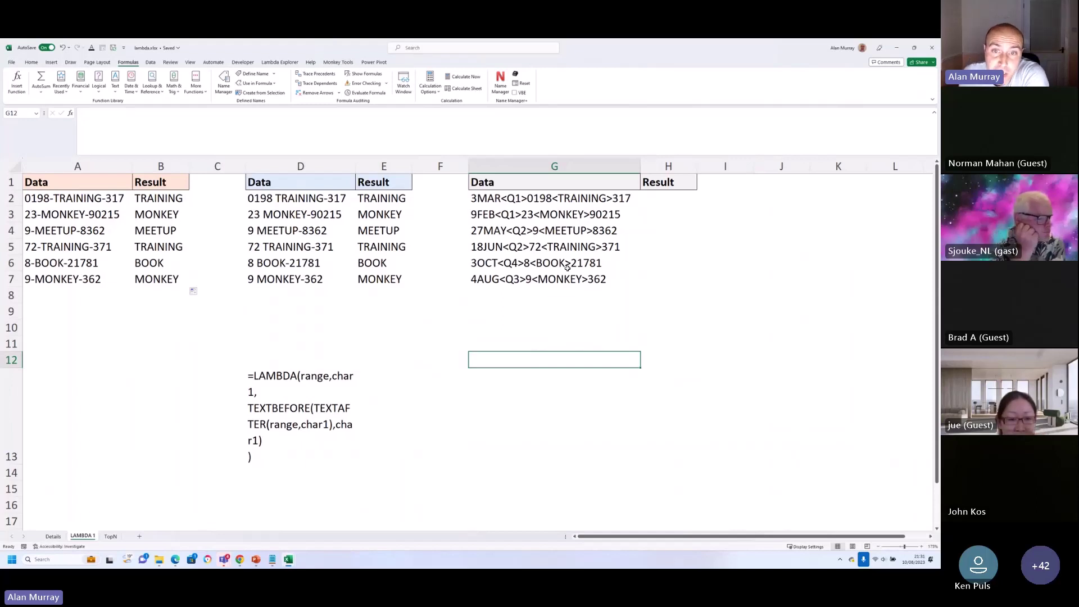
left_click(590, 310)
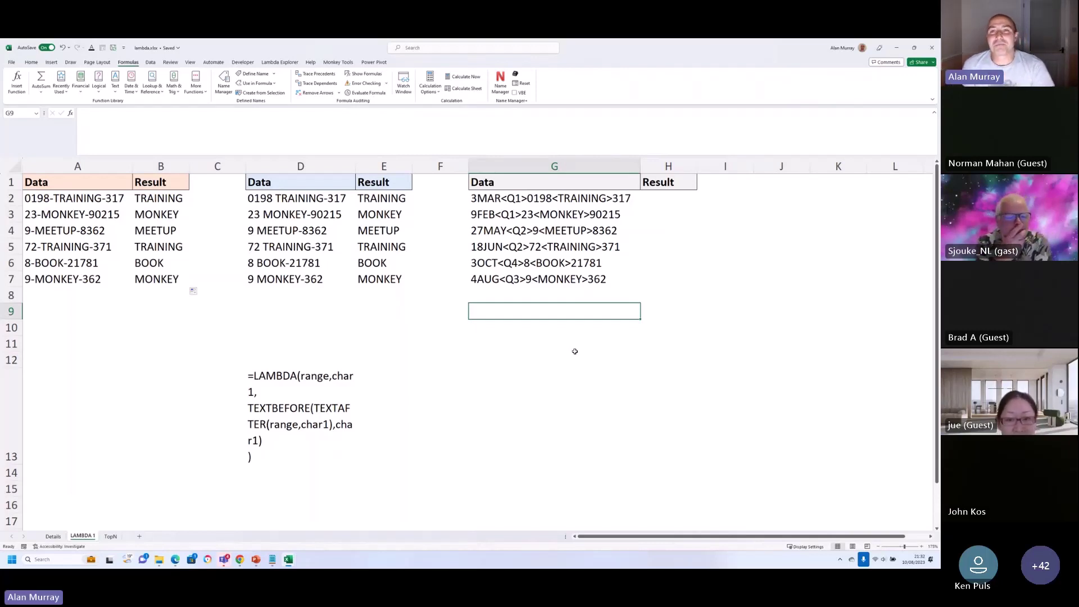
left_click_drag(674, 197, 679, 241)
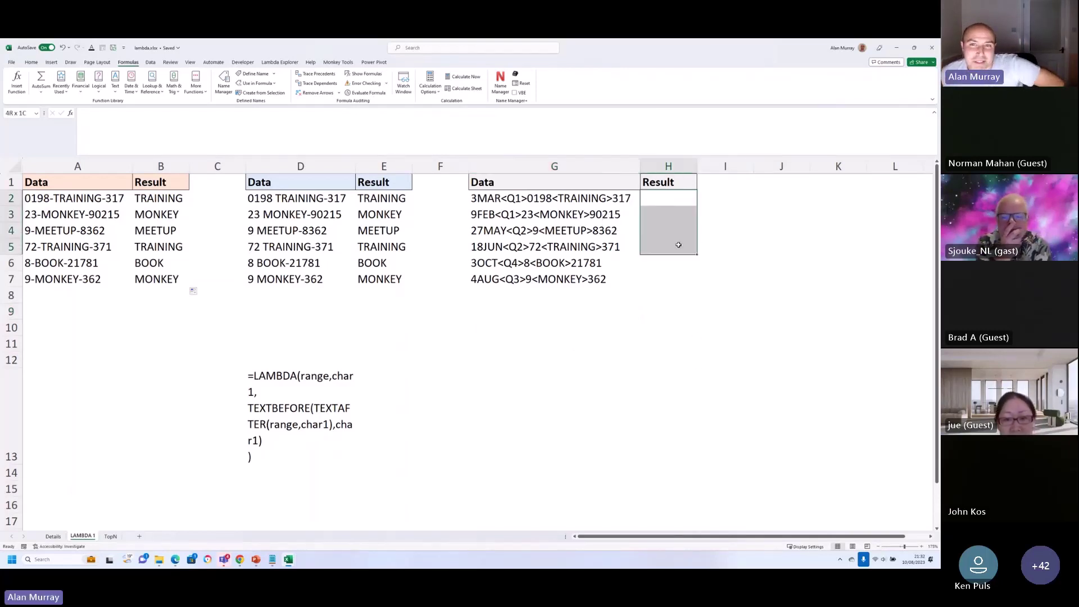
left_click(679, 280)
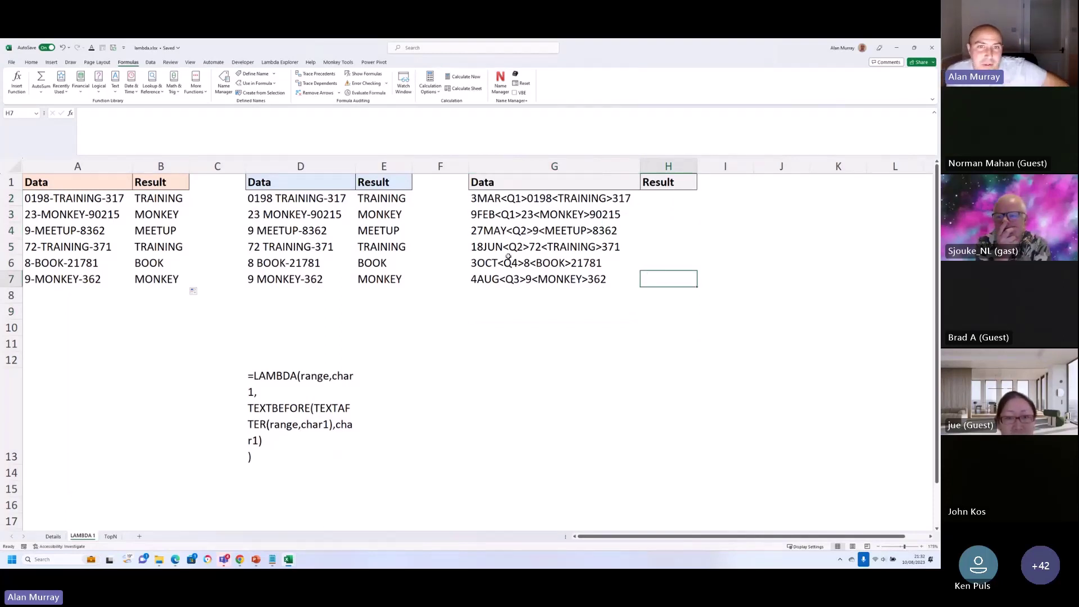
left_click(489, 200)
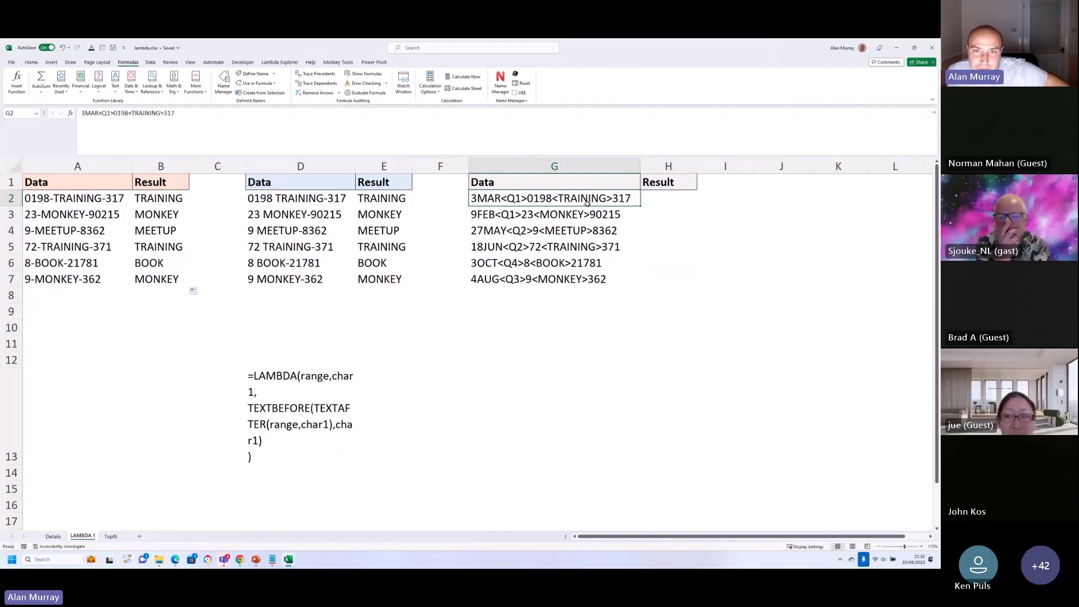
left_click(559, 247)
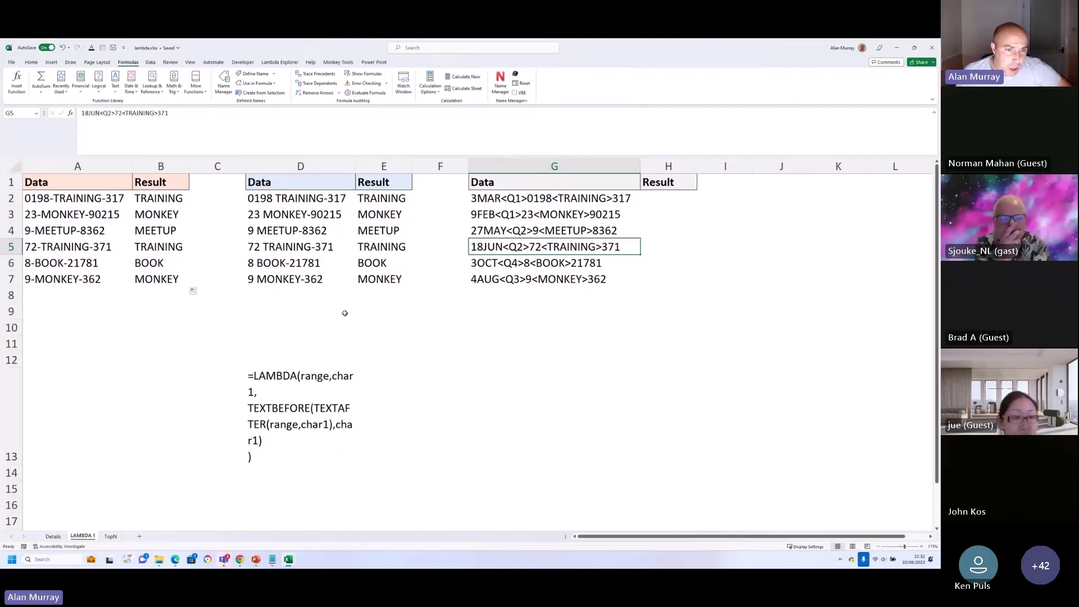
left_click(395, 200)
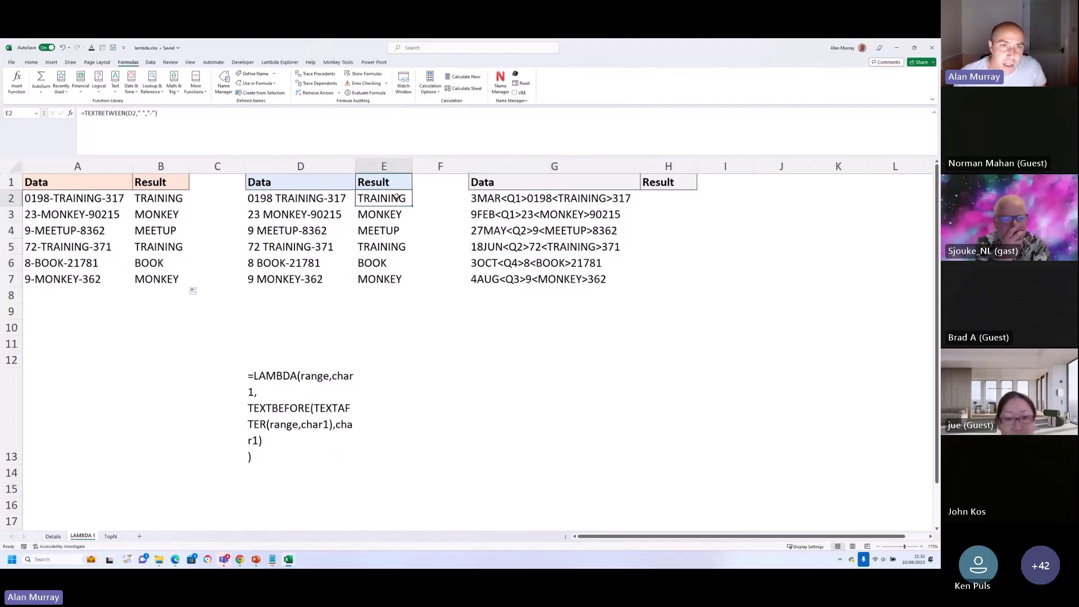
Restore the optional-[char2] LAMBDA in E2 by undoing, then select its formula text
key("ctrl+z")
key("ctrl+z")
key("ctrl+y")
key("ctrl+z")
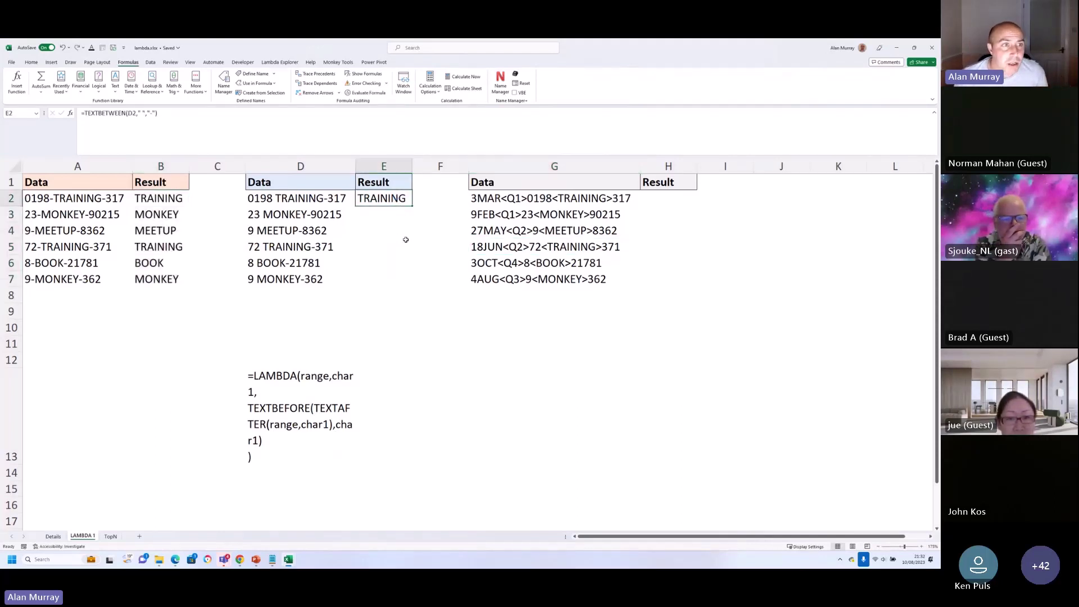
key("ctrl+z")
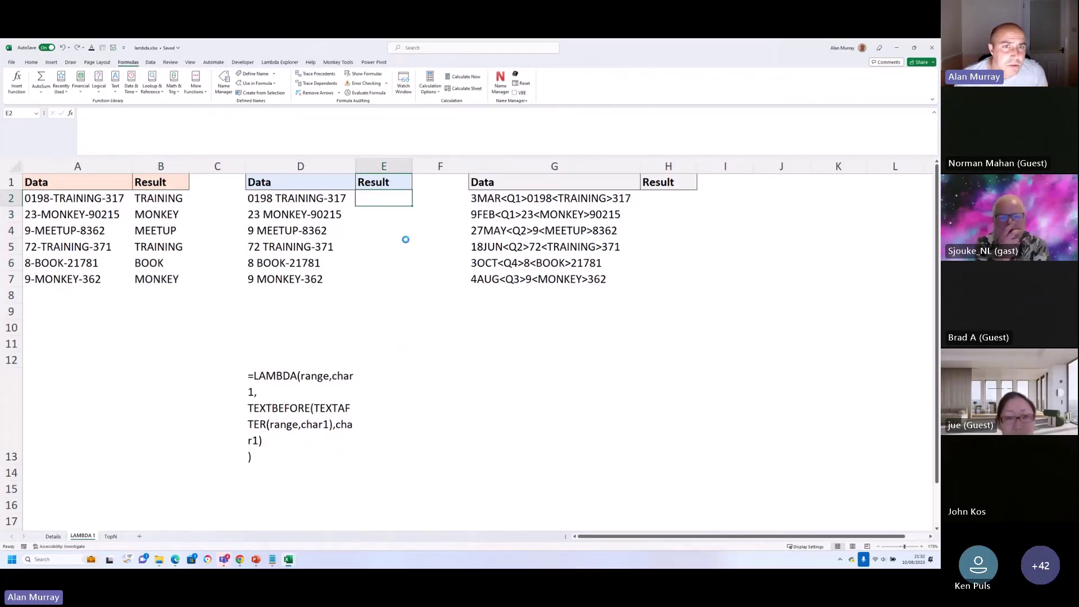
key("ctrl+z")
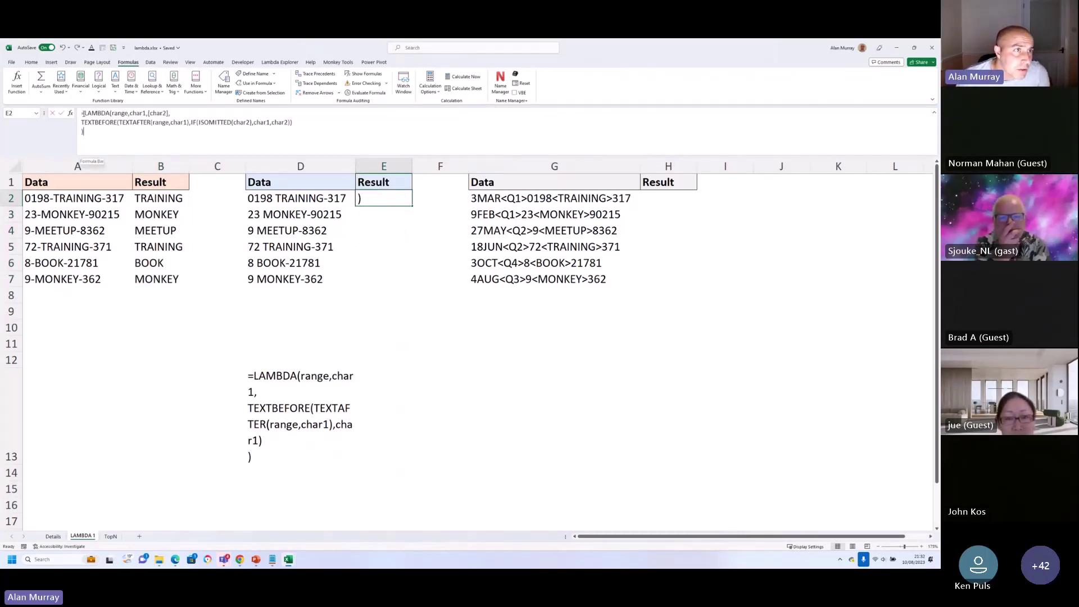
left_click_drag(83, 113, 87, 133)
key("ctrl+c")
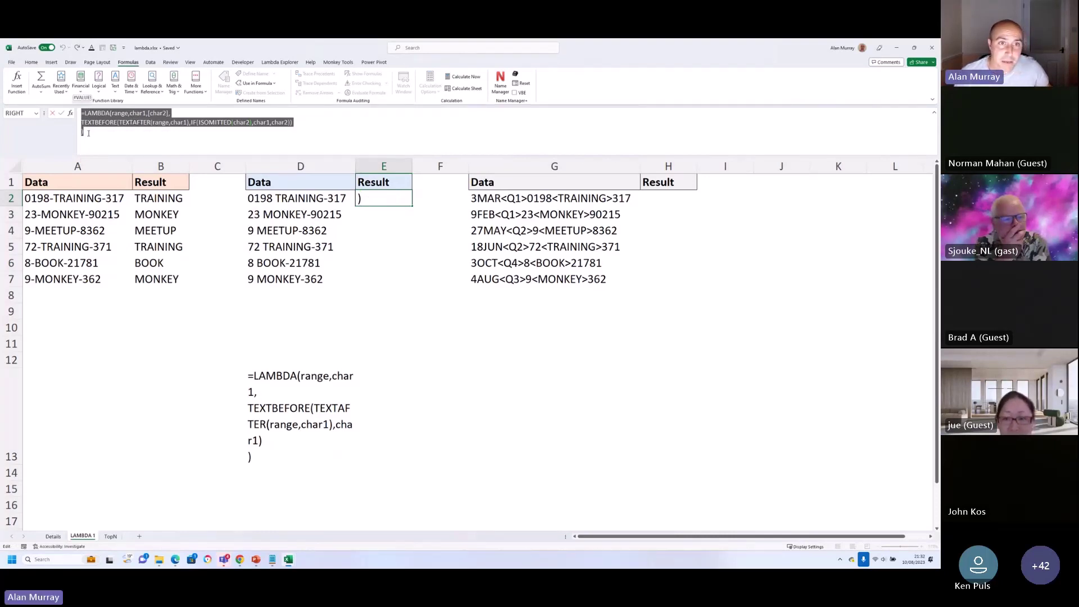
key("Escape")
Paste the optional-char2 LAMBDA into H2 and review TEXTAFTER's argument hint at char1
left_click(652, 200)
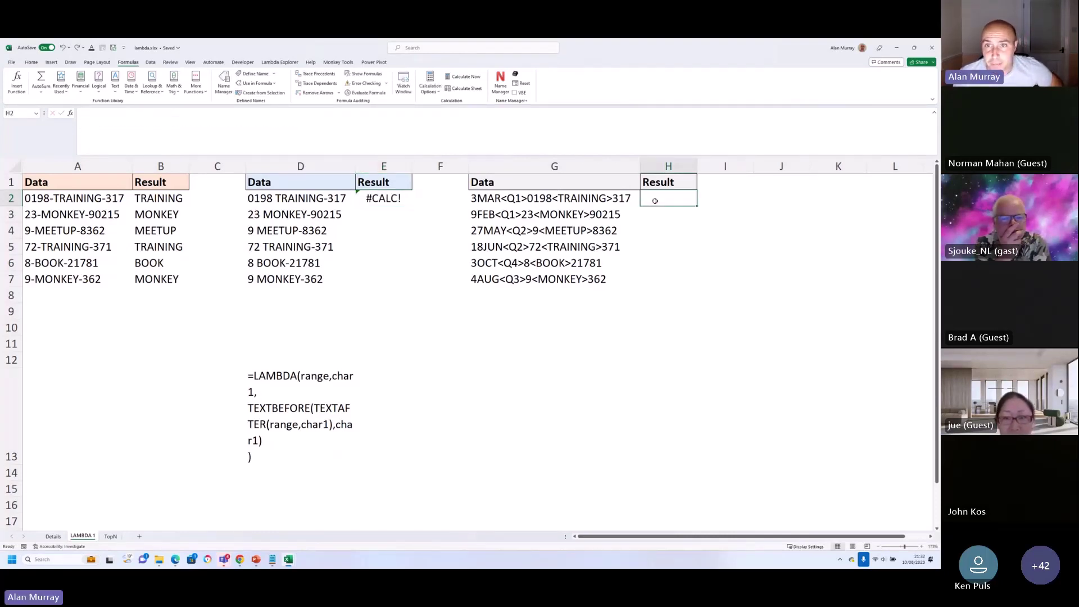
left_click(229, 120)
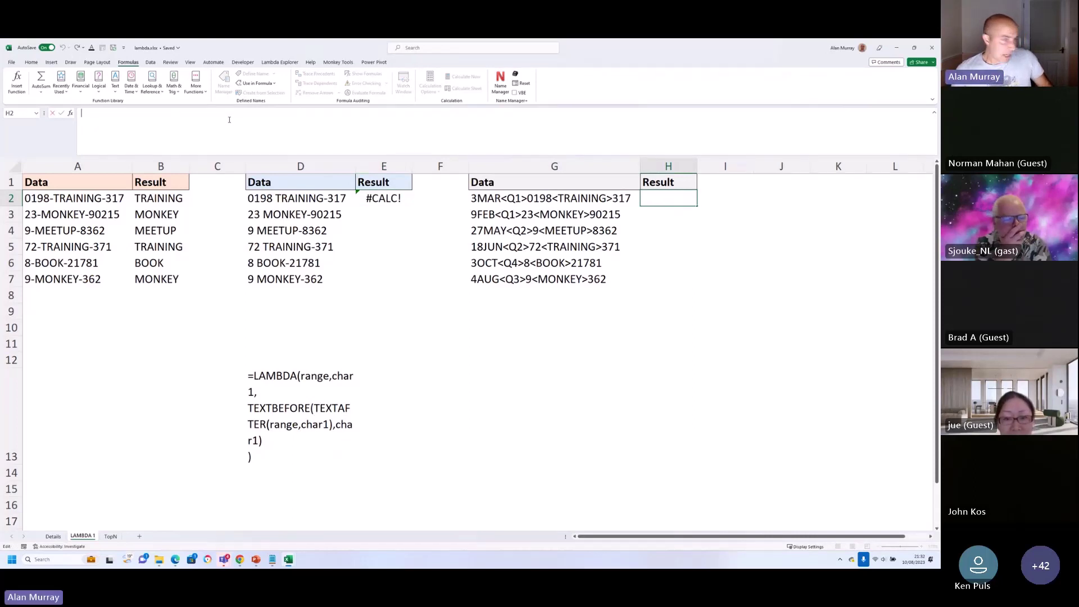
key("ctrl+v")
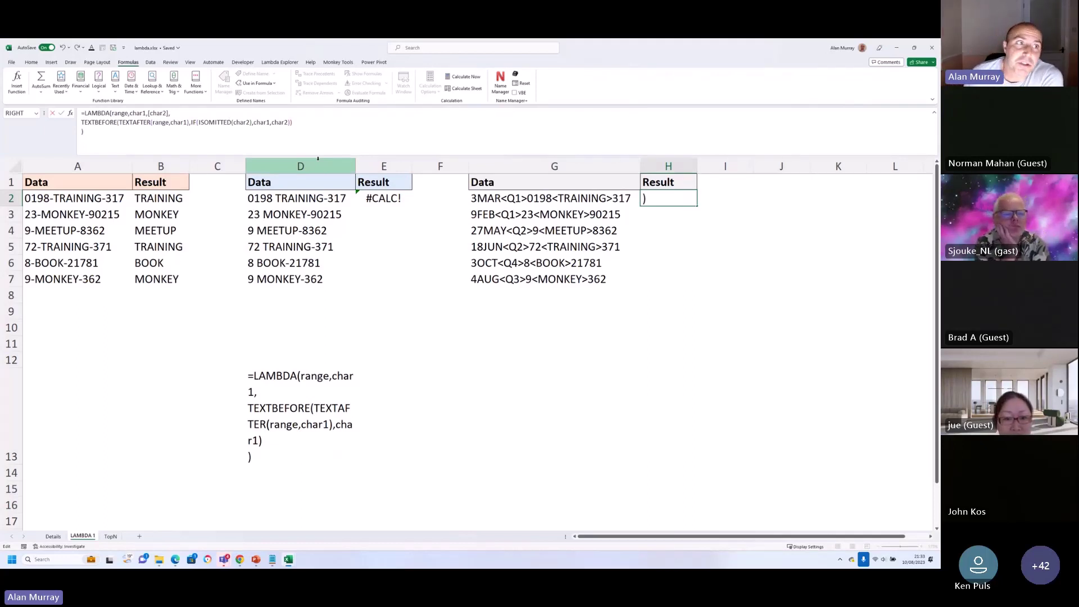
left_click(187, 122)
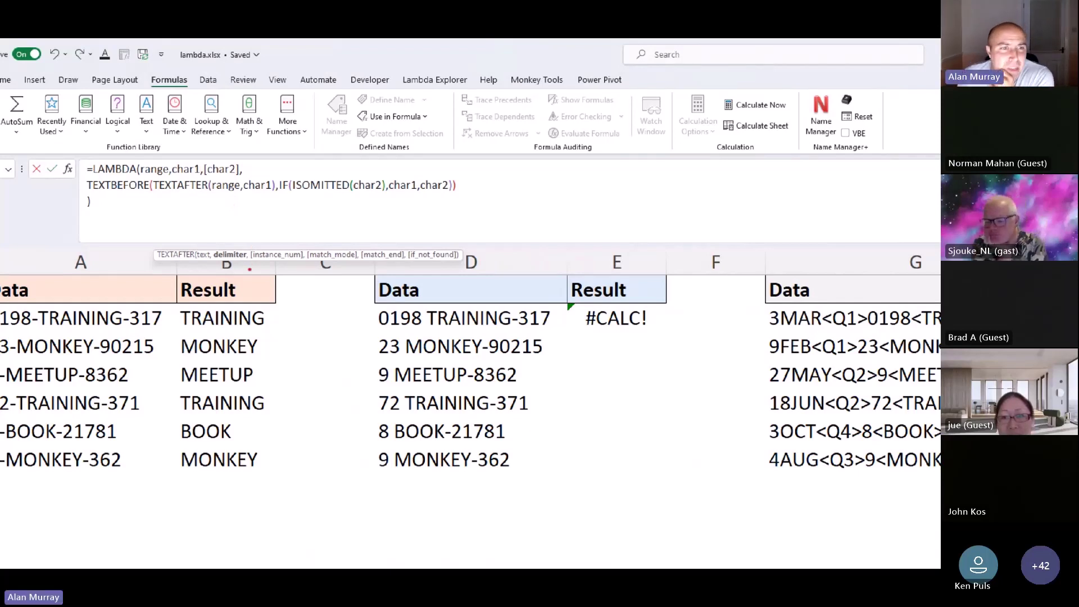
left_click_drag(247, 268, 297, 267)
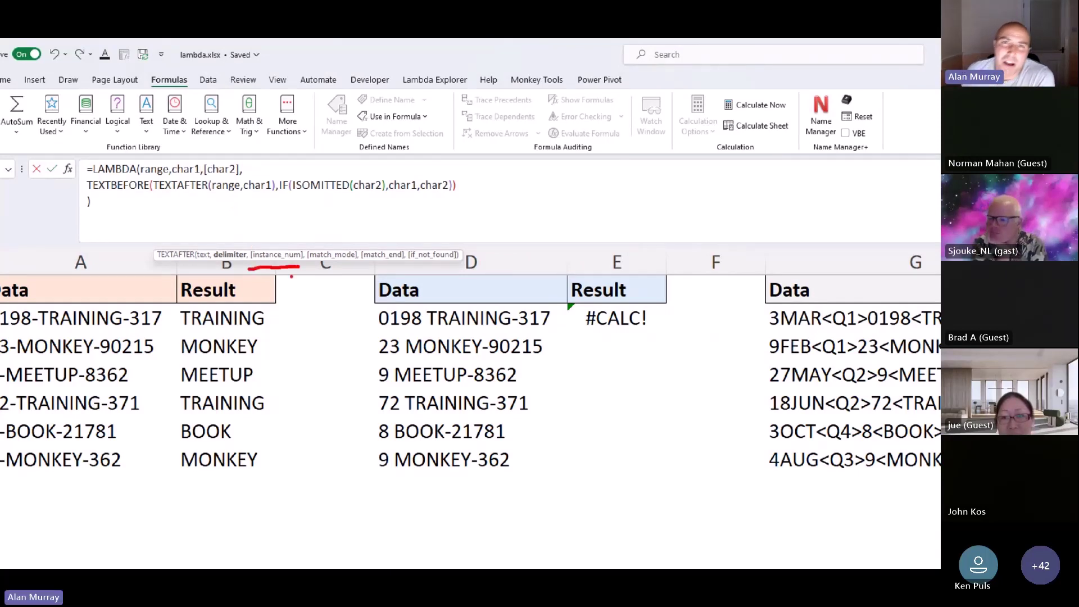
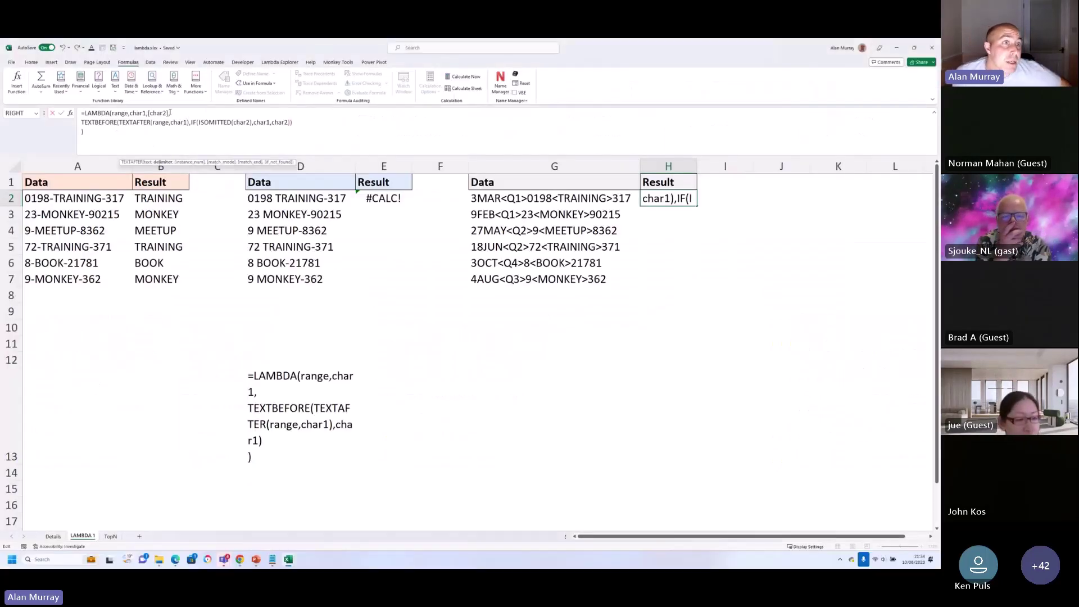
Insert an optional [instance] parameter after [char2] in the H2 LAMBDA's parameter list
left_click(173, 117)
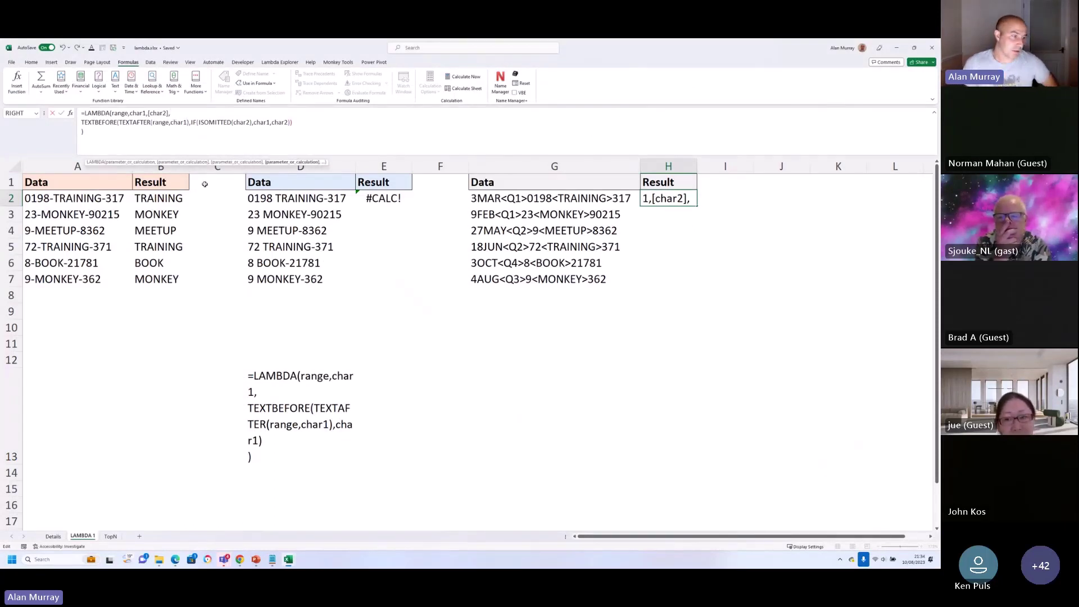
type("instance]")
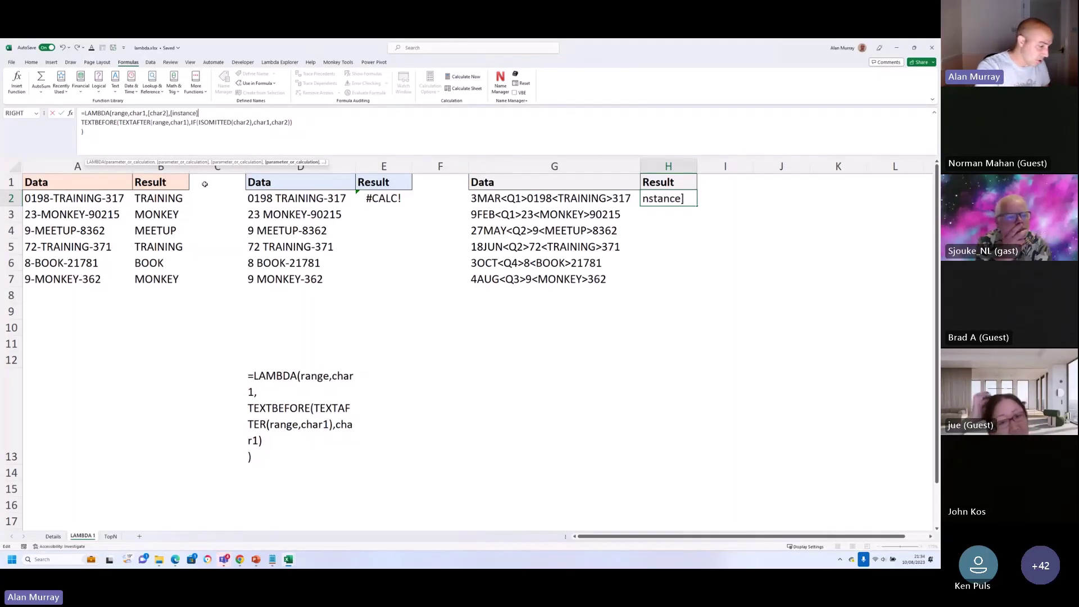
type(",")
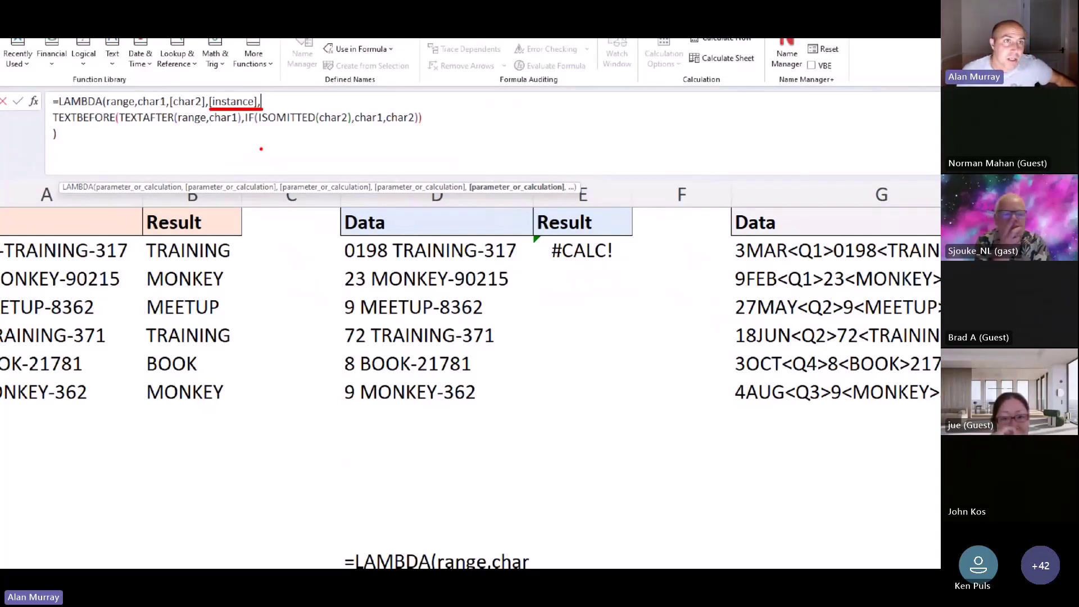
left_click_drag(241, 138, 251, 167)
left_click_drag(239, 128, 247, 134)
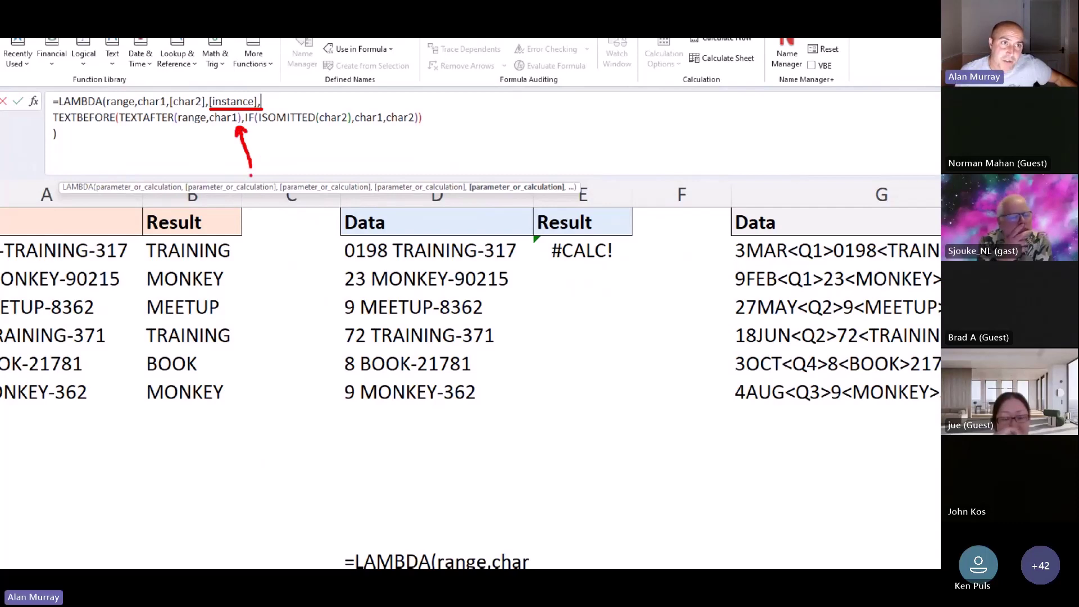
key("Escape")
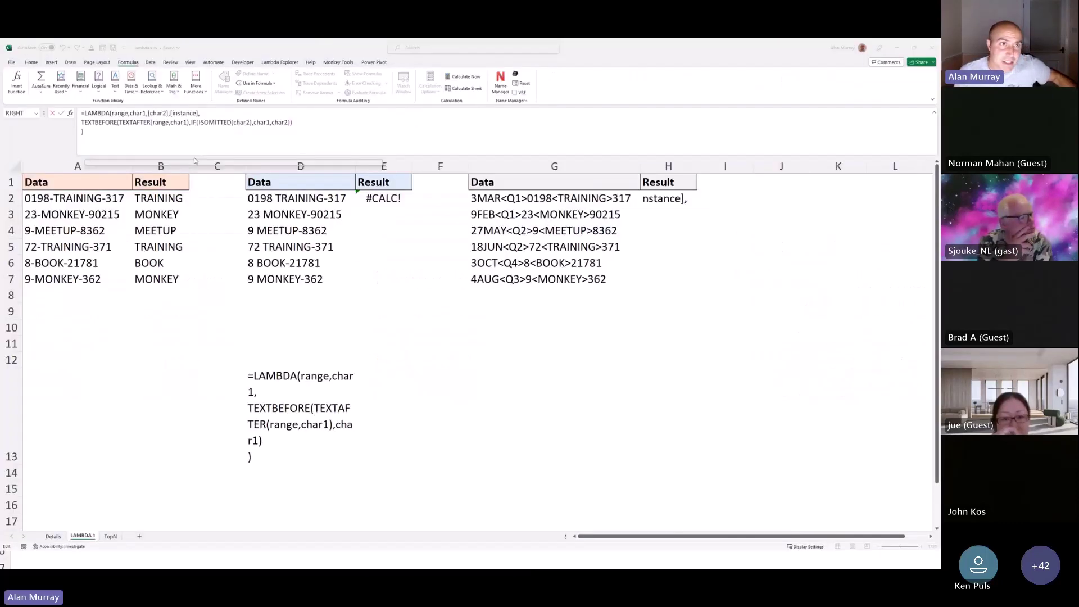
Add instance as TEXTAFTER's instance_num argument right after char1
left_click(188, 122)
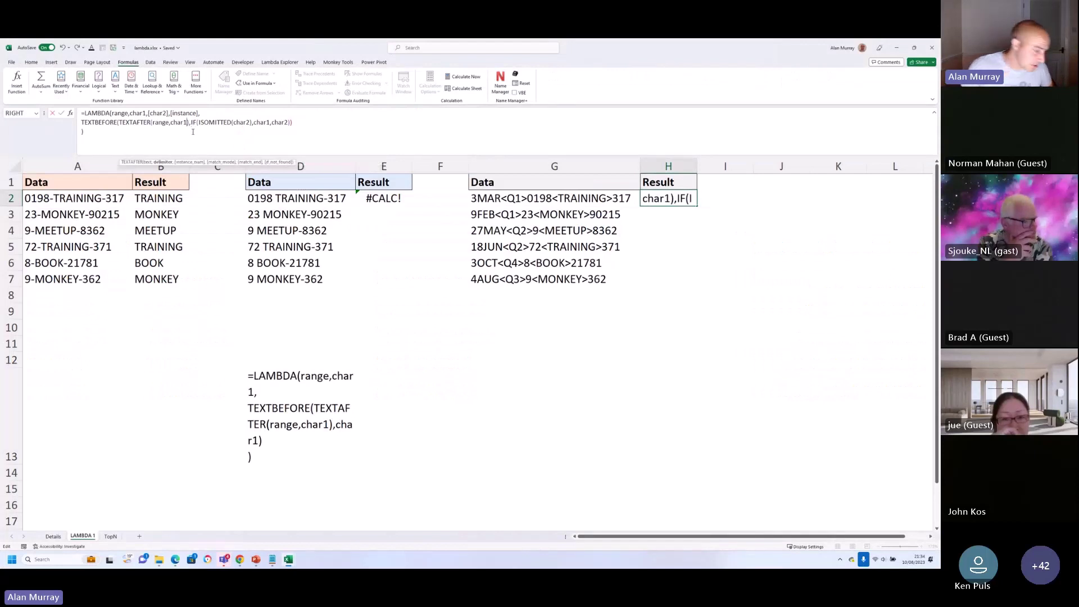
type(",instanc")
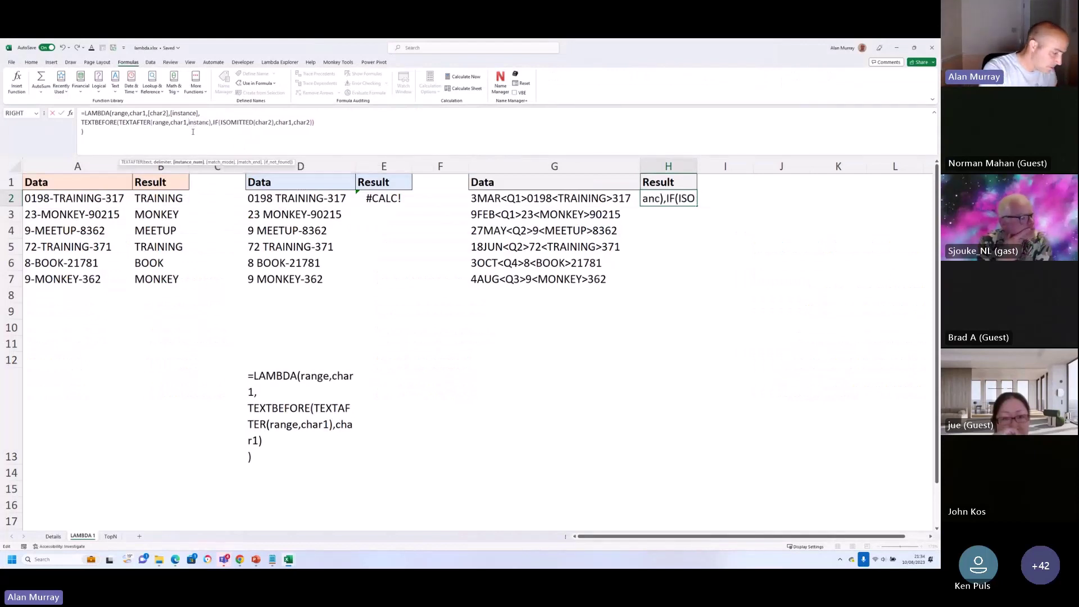
type("e")
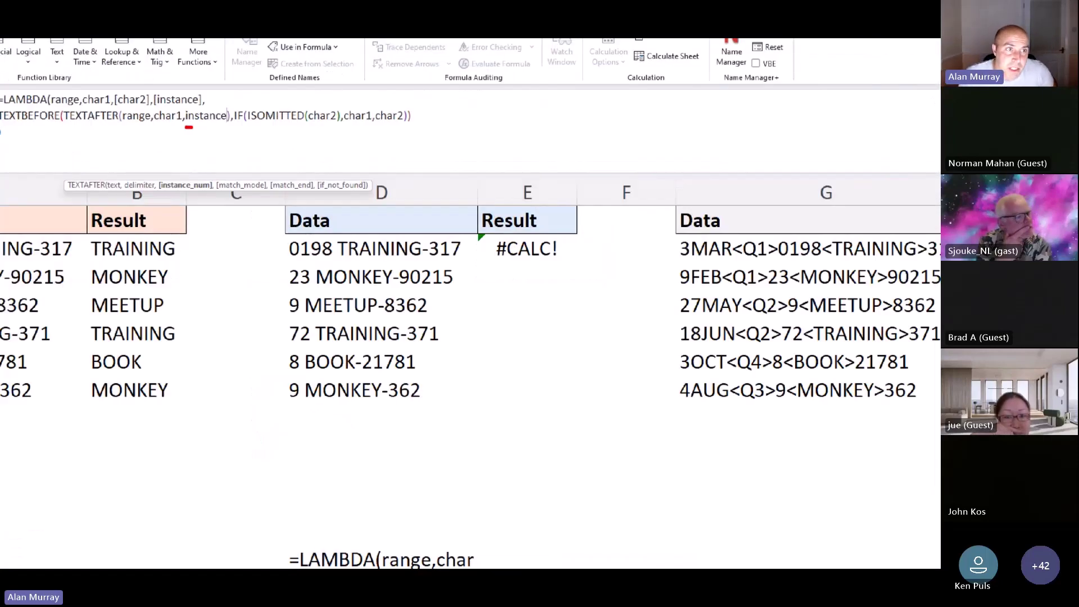
mouse_move(188, 128)
left_mouse_down()
mouse_move(227, 126)
mouse_move(190, 179)
mouse_move(209, 165)
left_mouse_up()
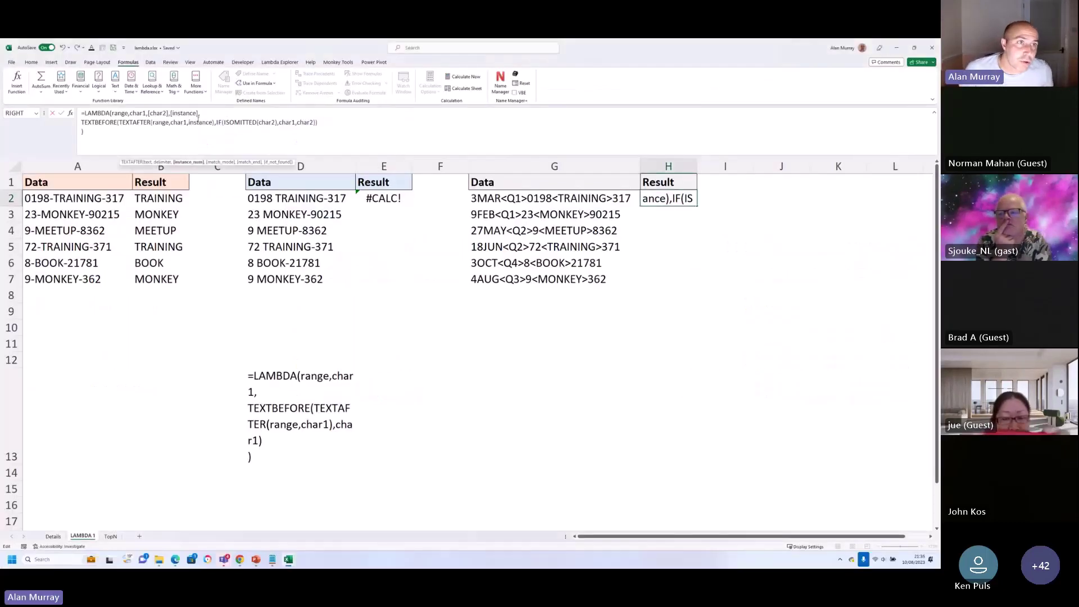
Wrap TEXTAFTER's instance argument as IF(ISOMITTED(instance),1,instance)
type("if")
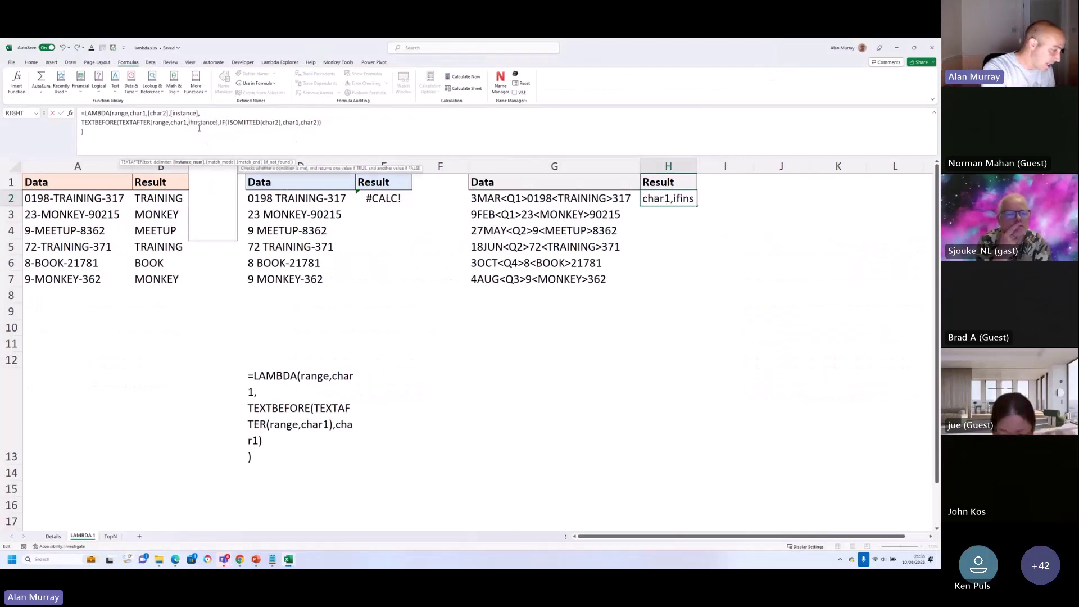
type("(ISOMITTED(")
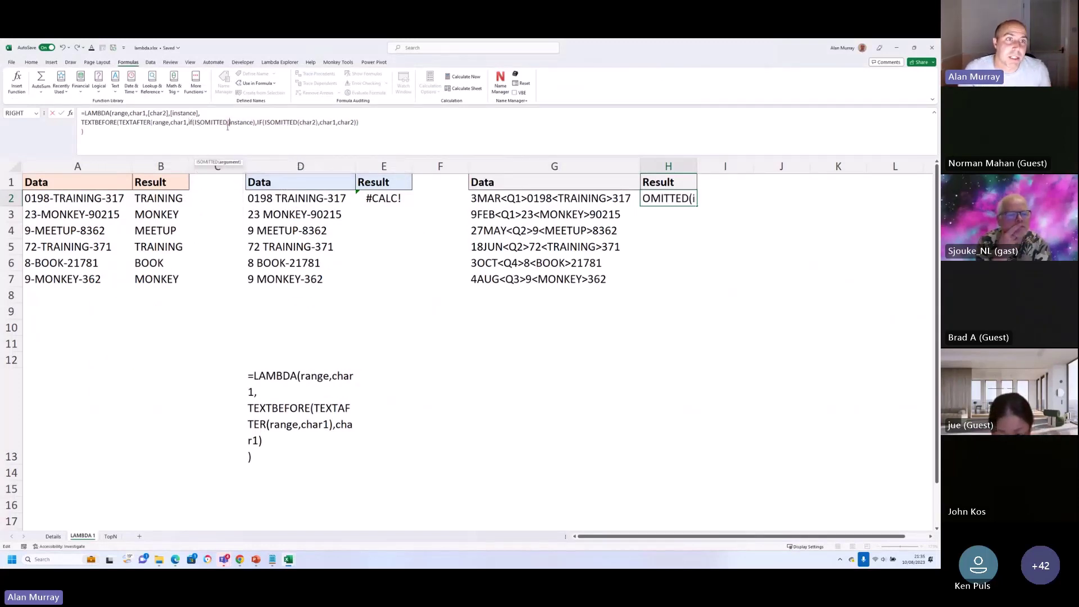
left_click(254, 122)
type(")")
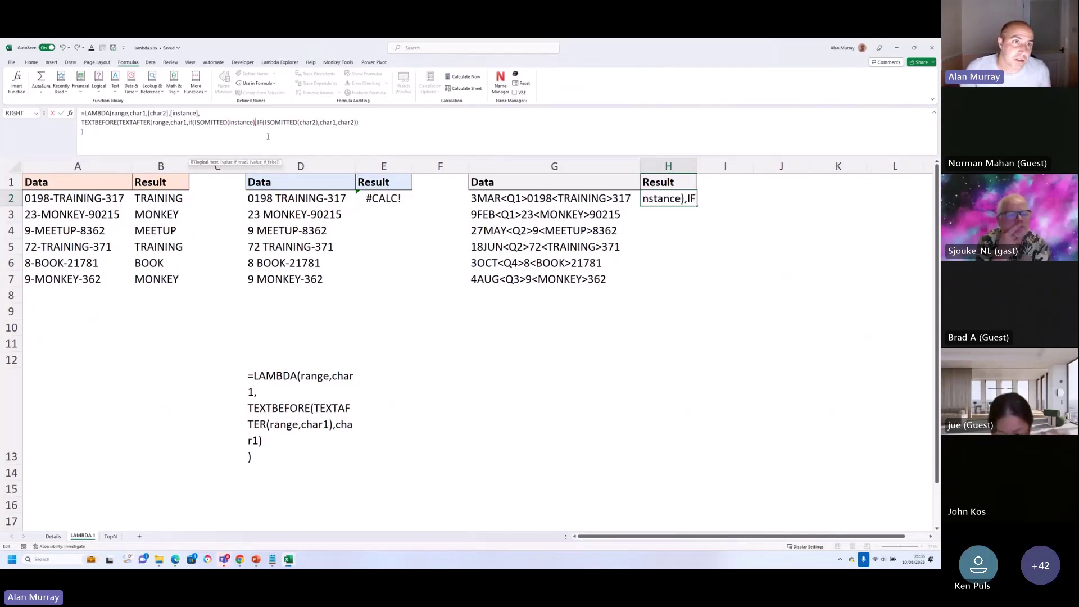
type(",")
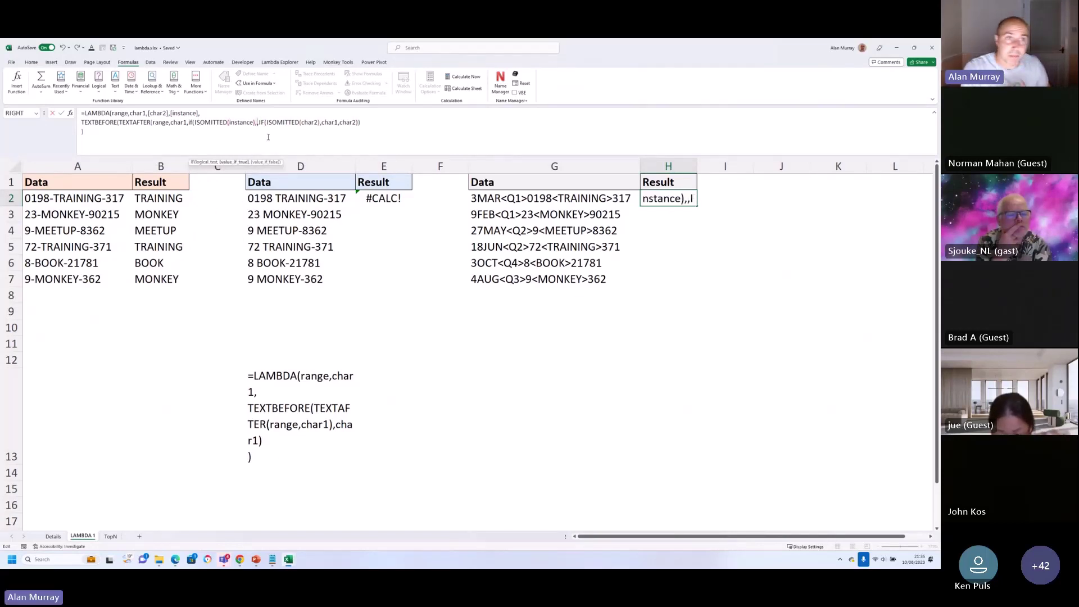
type("1,")
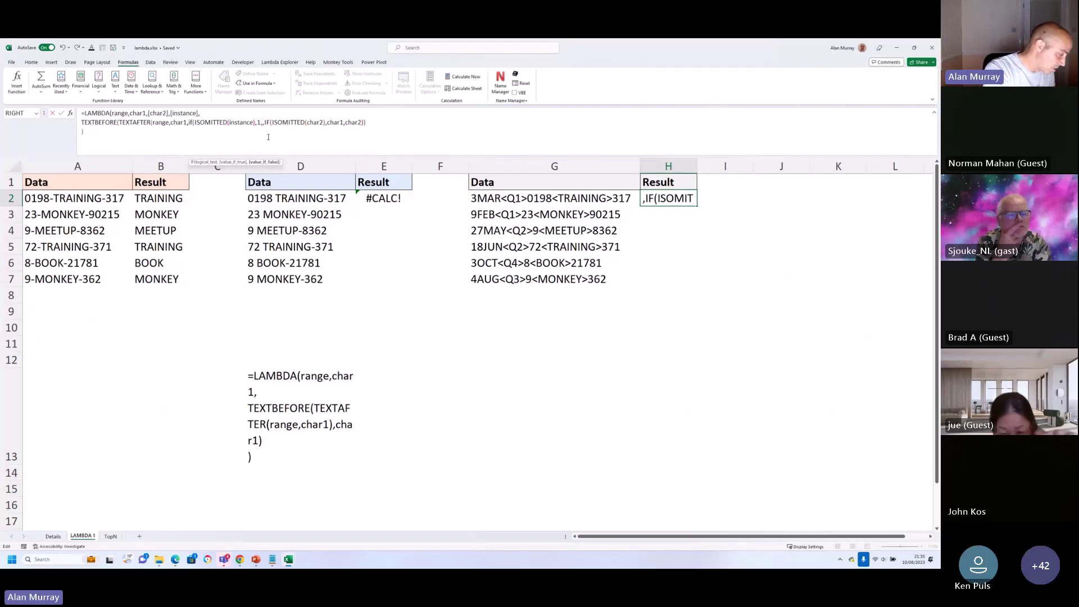
type("instance)")
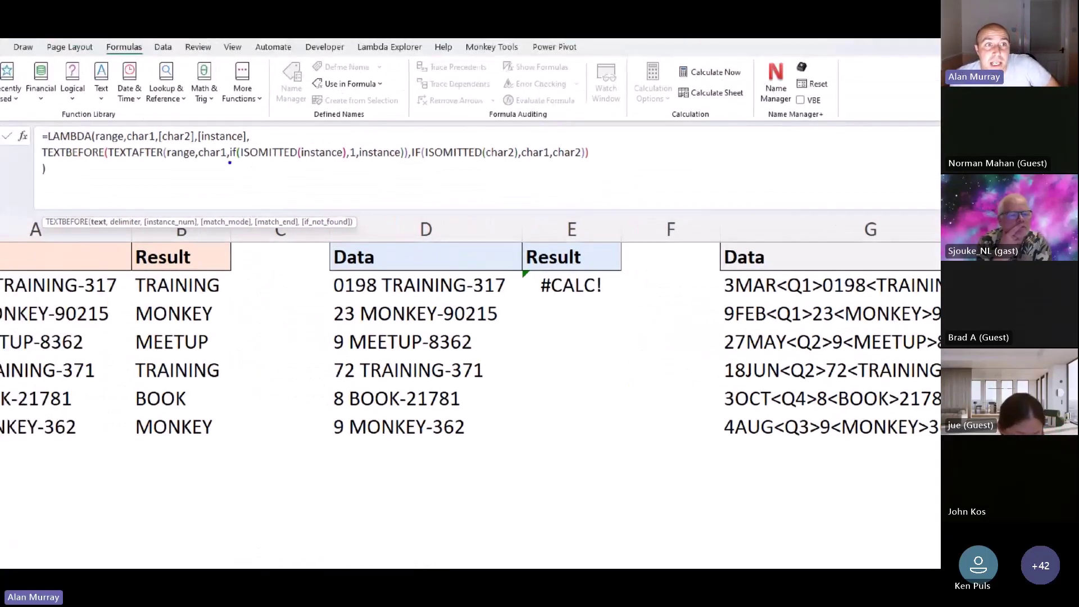
left_click_drag(228, 161, 343, 163)
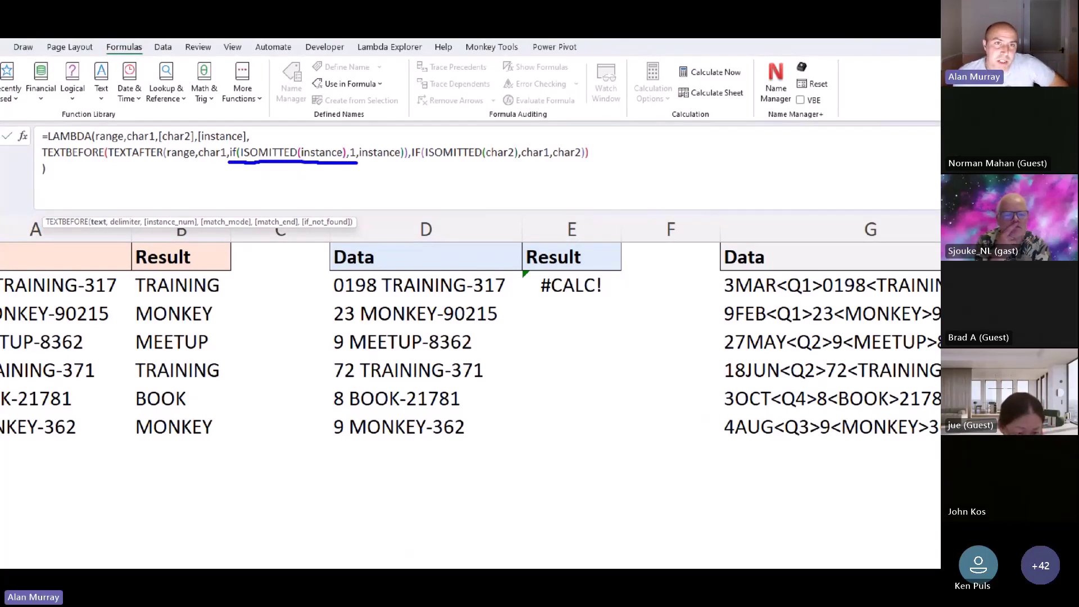
left_click_drag(357, 162, 399, 162)
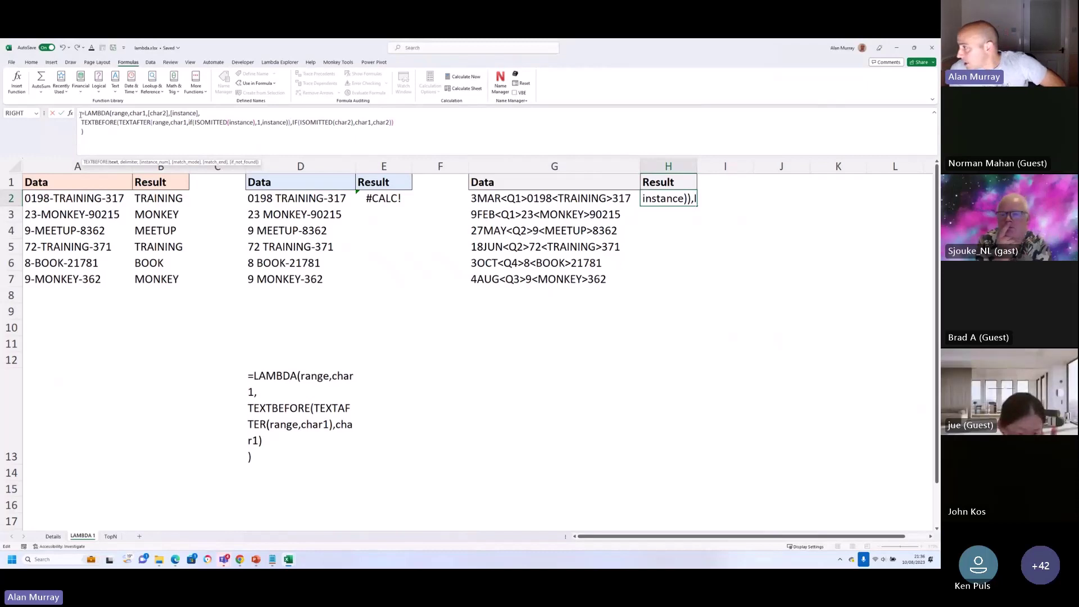
left_click_drag(81, 114, 89, 134)
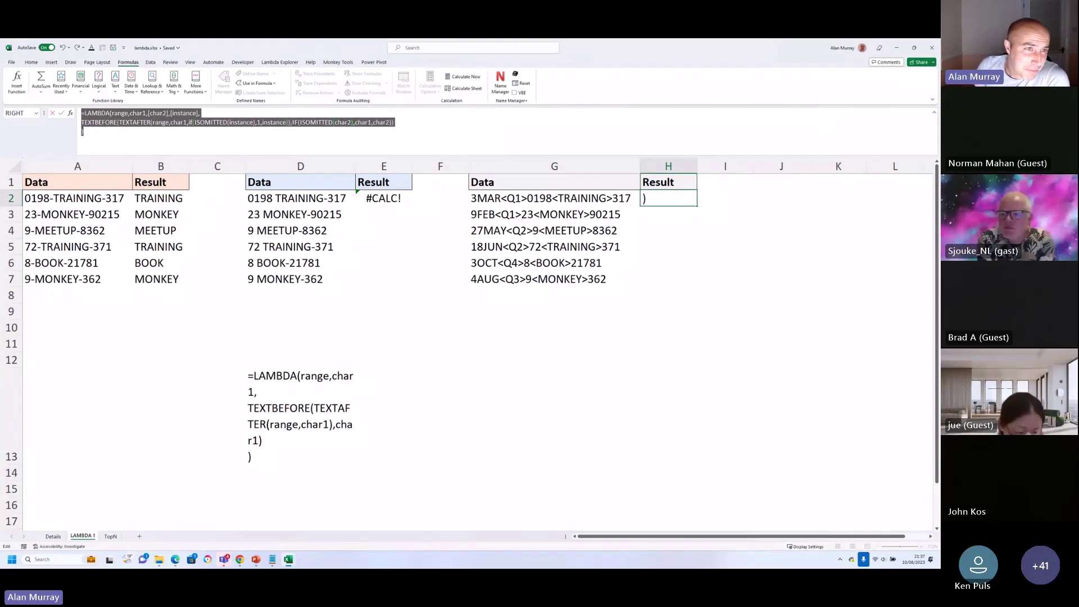
Copy the full three-line LAMBDA formula text, then commit it to H2
left_click(273, 125)
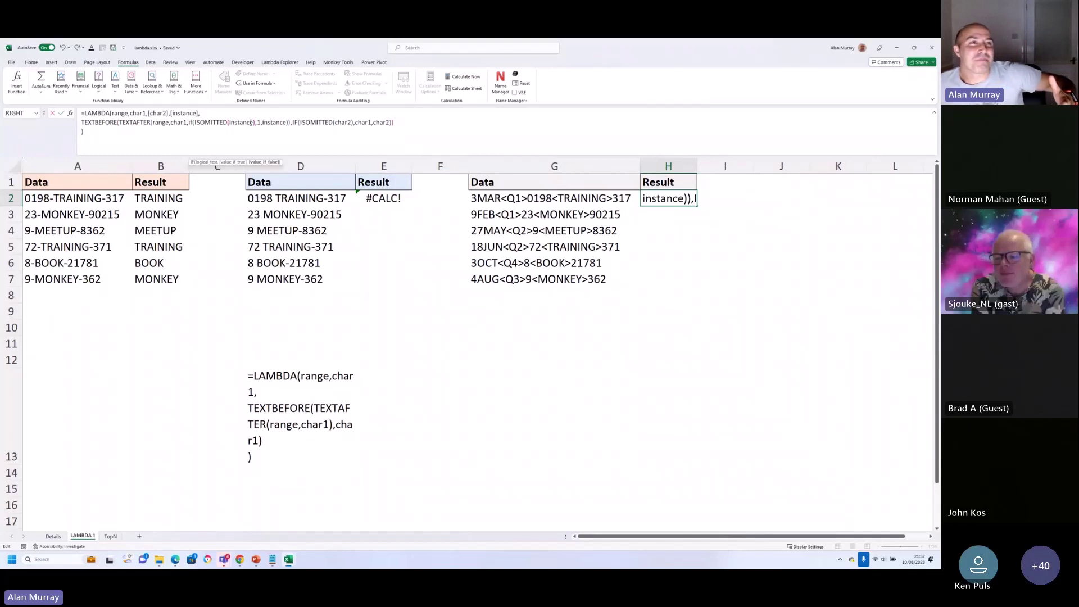
left_click_drag(79, 112, 95, 137)
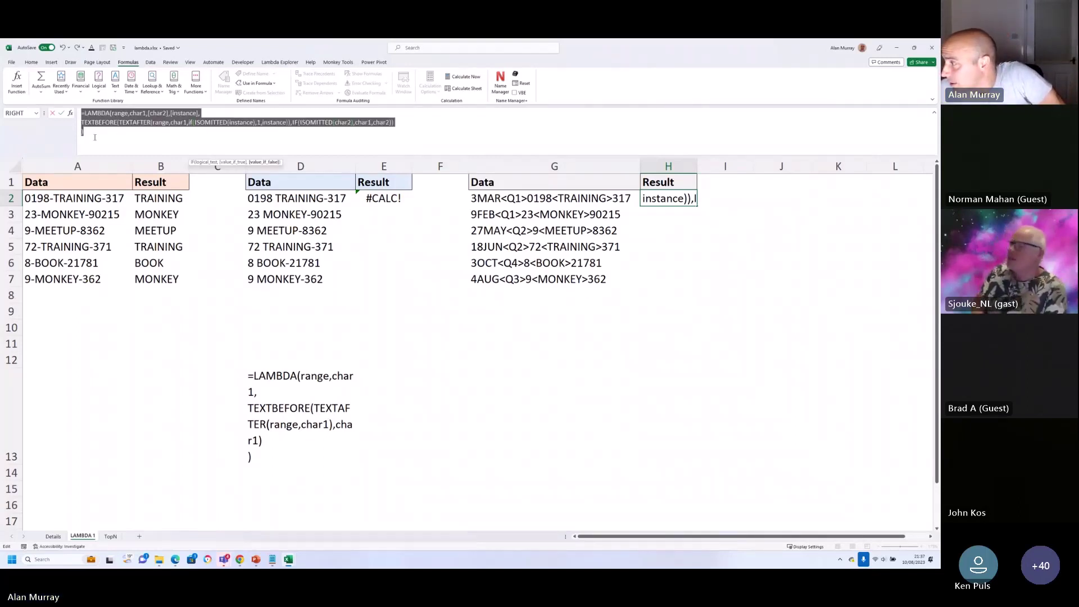
right_click(95, 137)
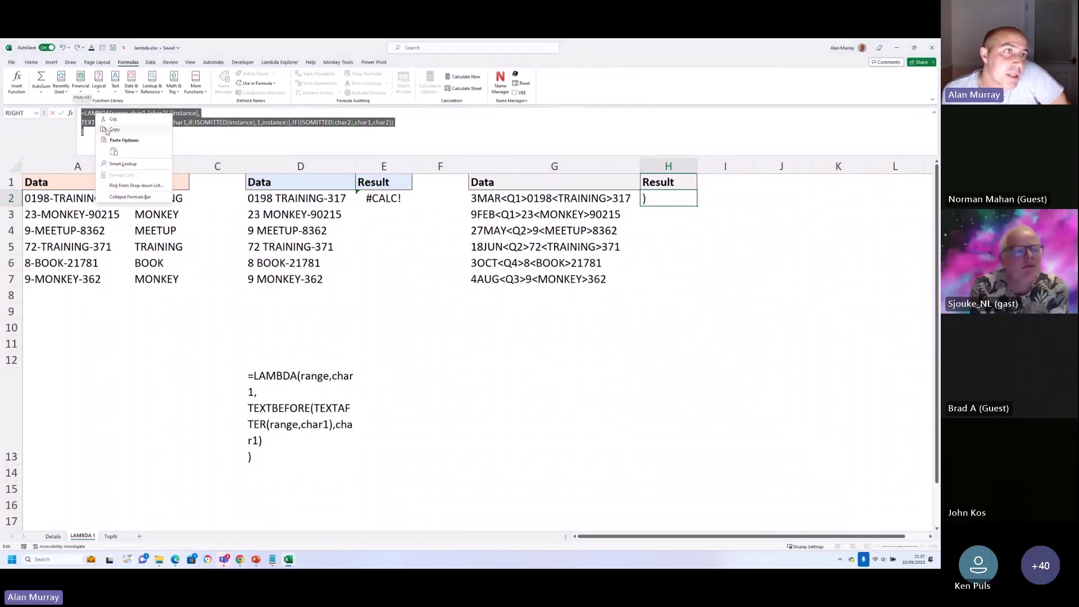
left_click(112, 130)
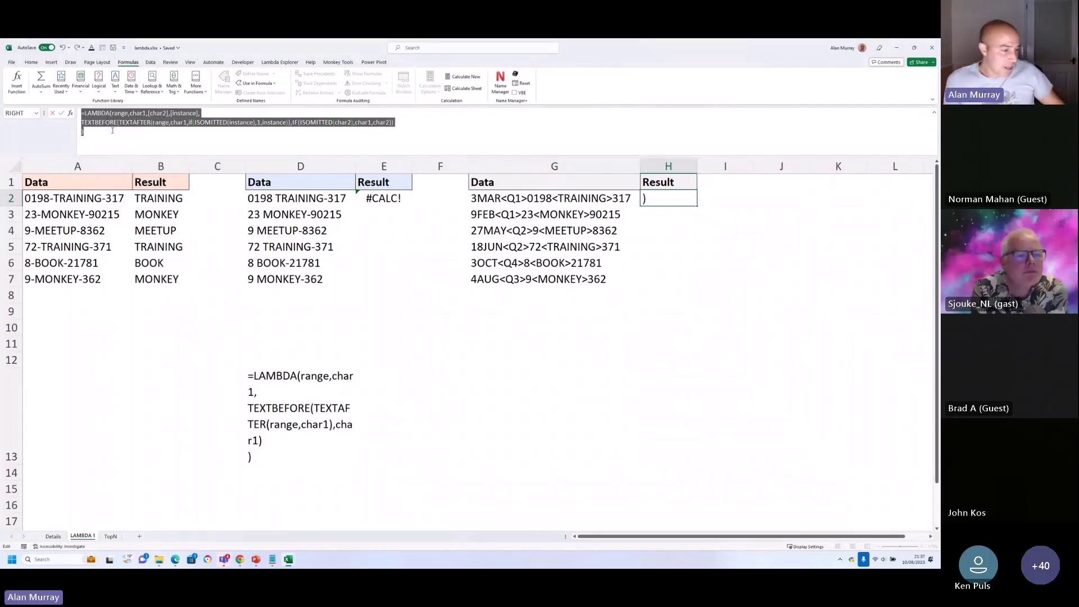
key("Return")
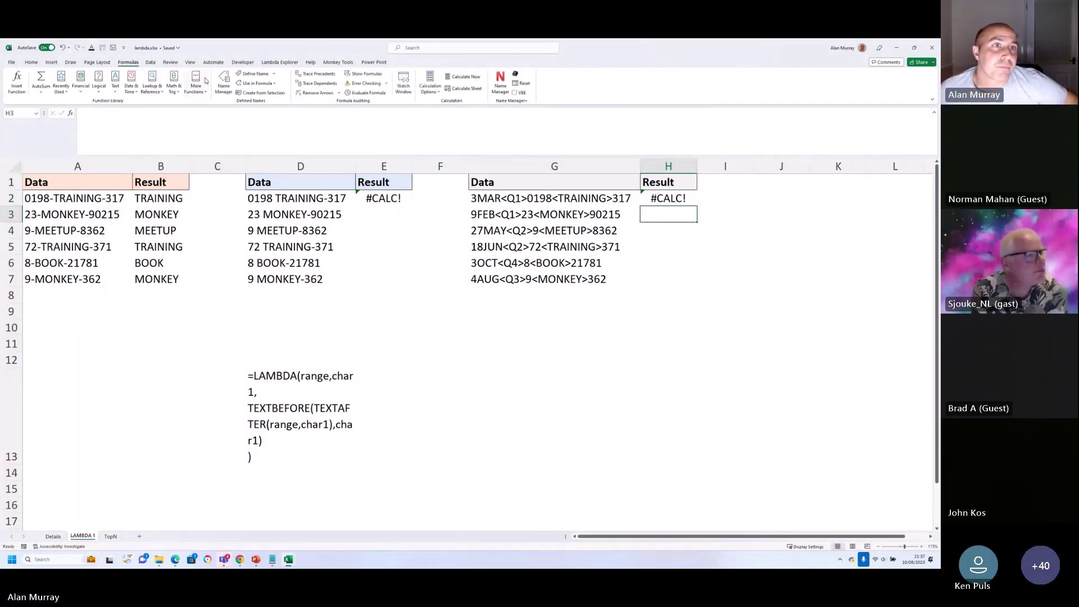
In Name Manager, paste the copied formula over the TEXTBETWEEN name's definition
left_click(223, 84)
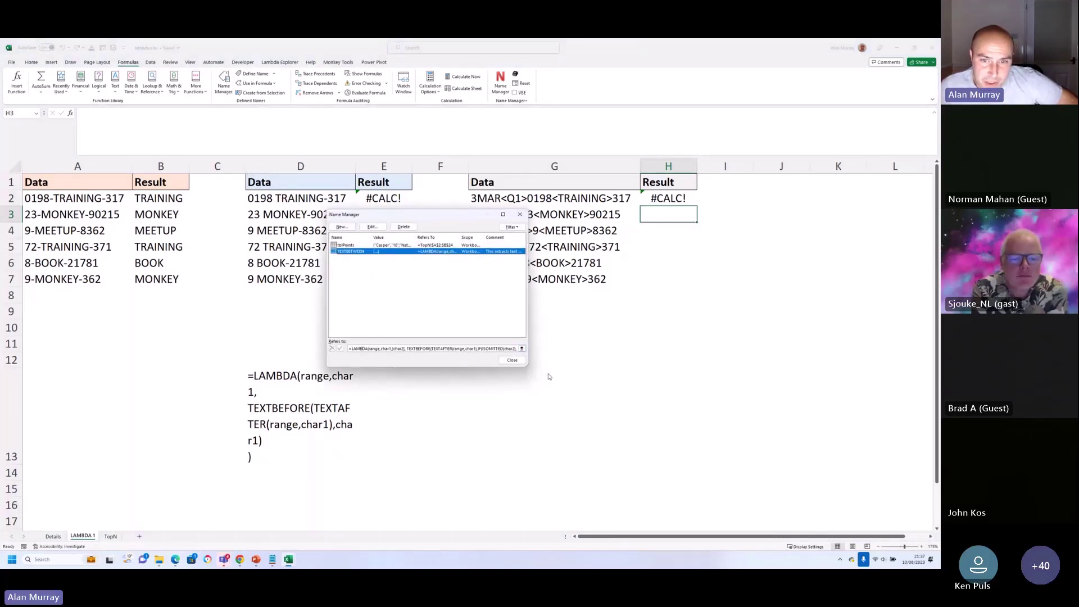
left_click_drag(528, 367, 751, 411)
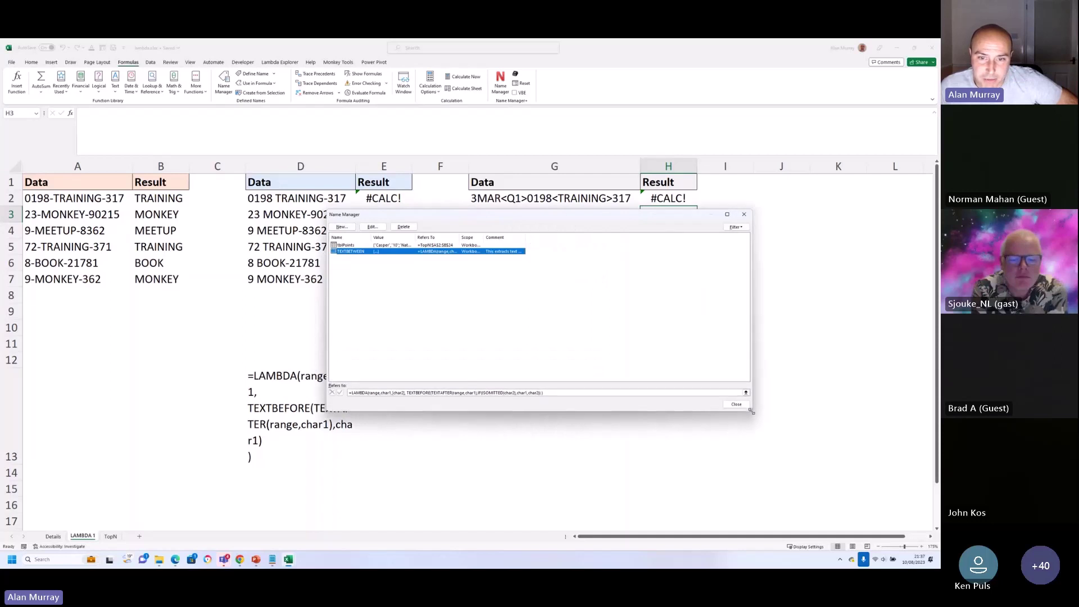
left_click(348, 393)
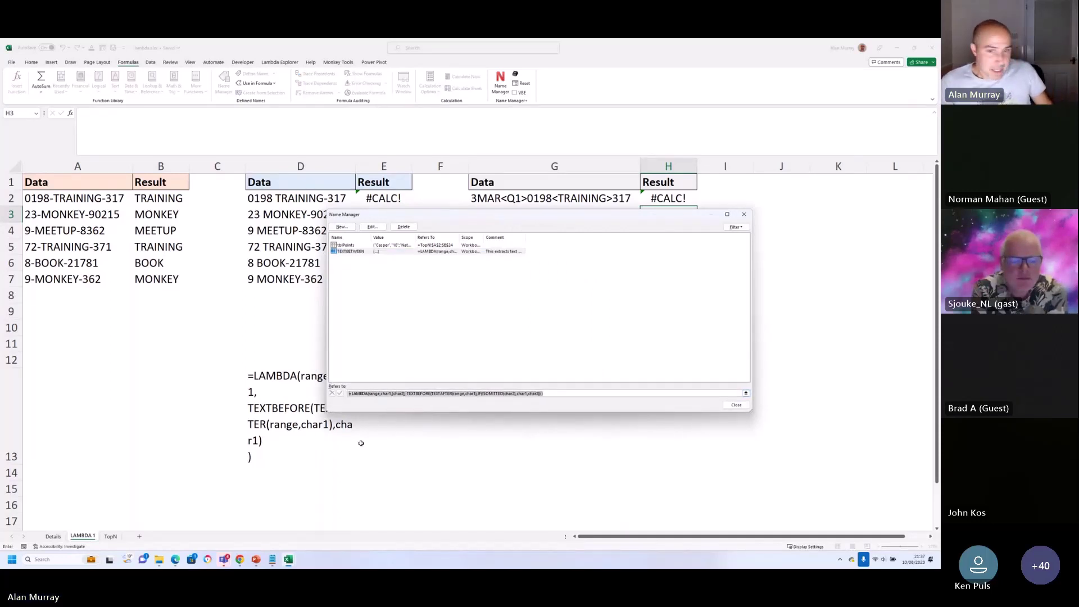
key("ctrl+v")
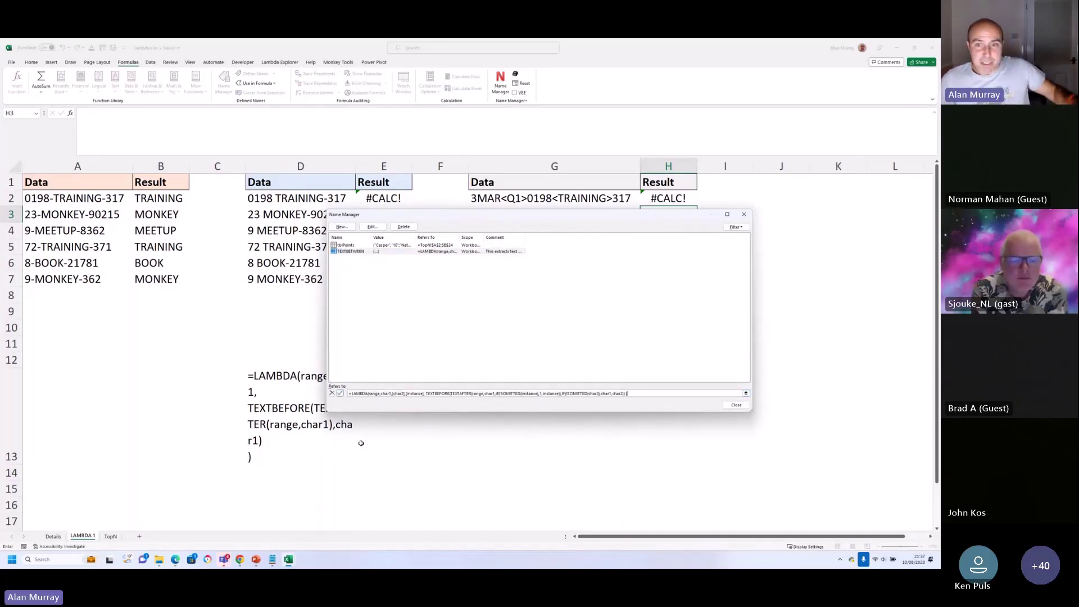
Save the edited TEXTBETWEEN name, close Name Manager, and clear H2
left_click(734, 407)
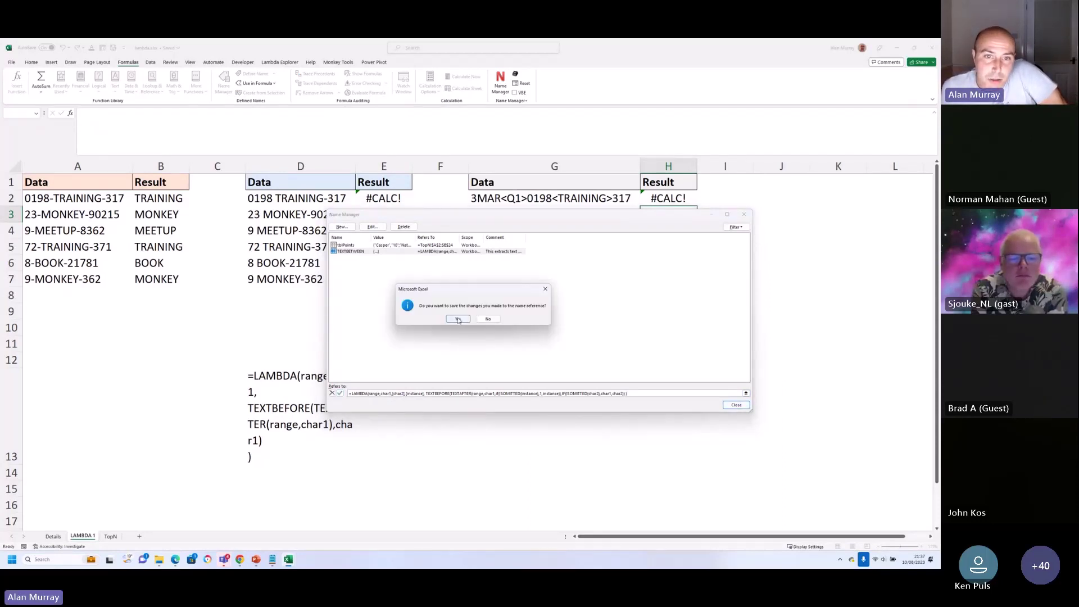
left_click(458, 319)
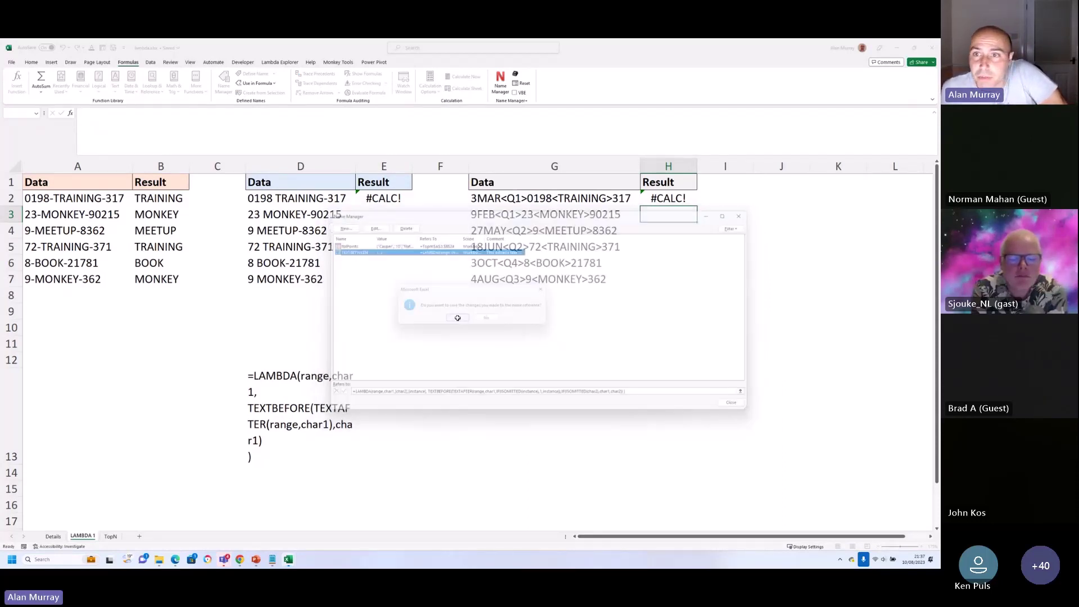
left_click(665, 202)
key("Delete")
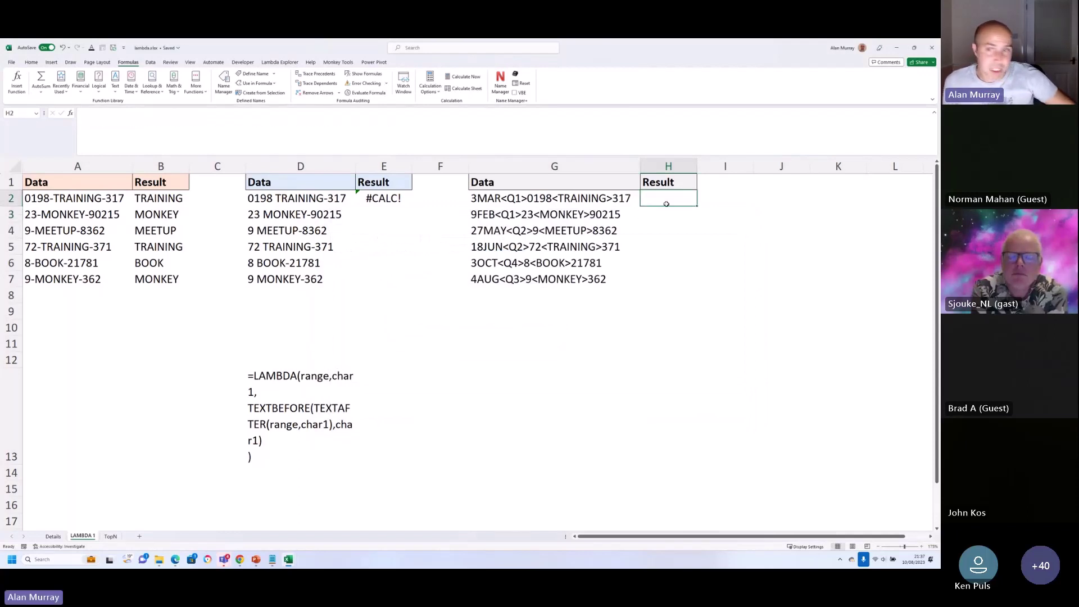
Enter =TEXTBETWEEN(G2,"<",">",2) in H2 and fill it down to H7
type("=tex")
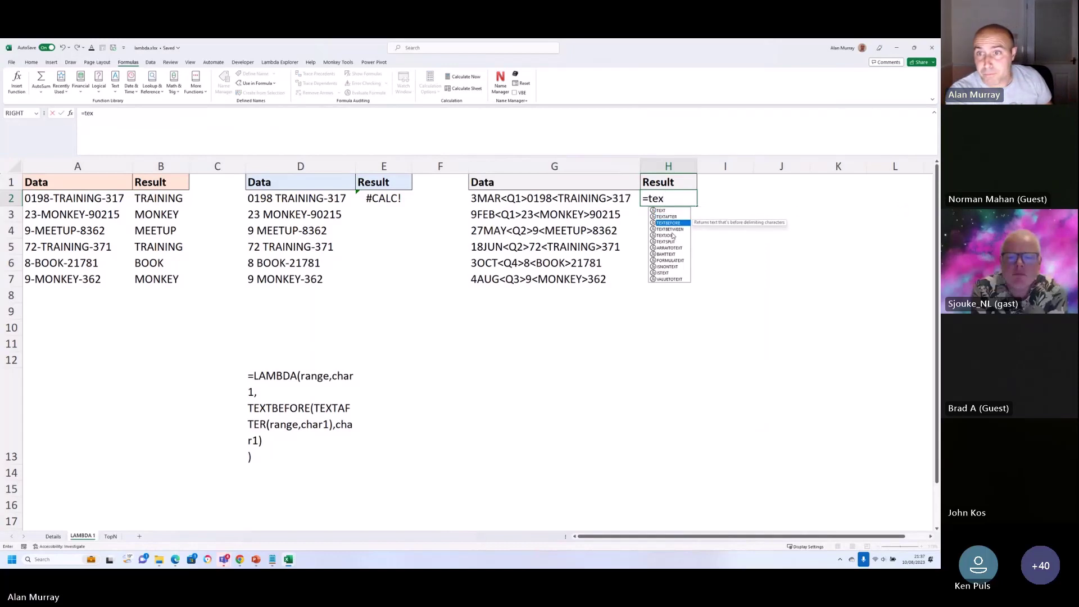
double_click(670, 230)
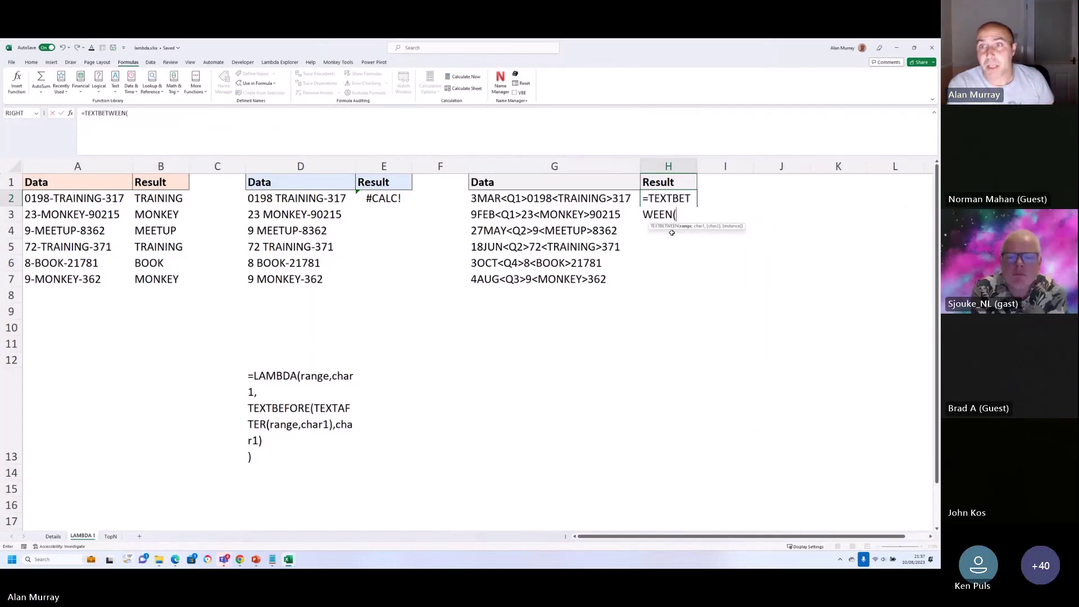
left_click(602, 198)
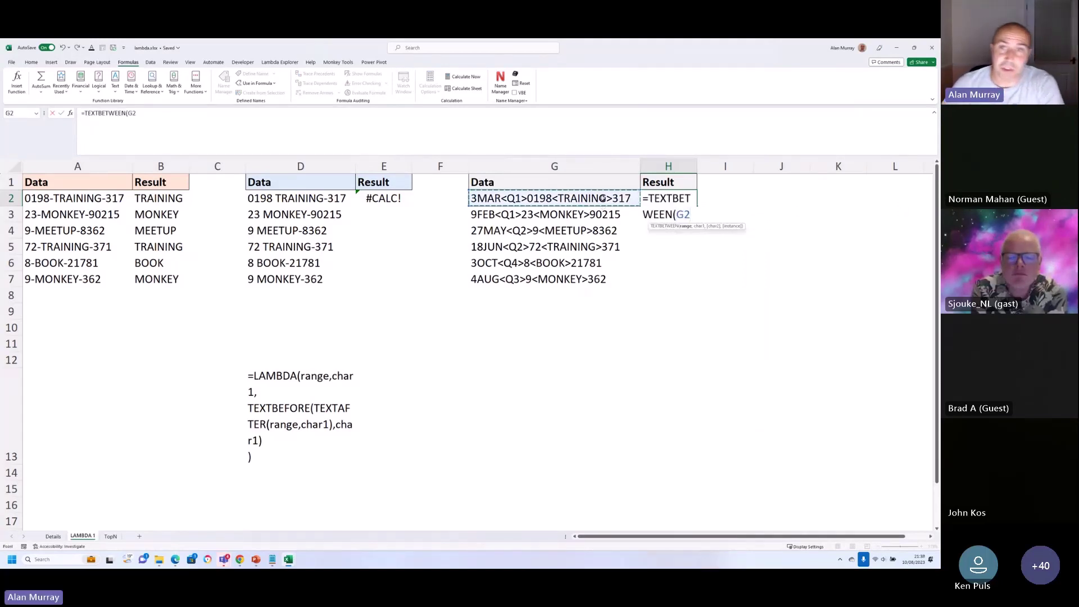
type(",")
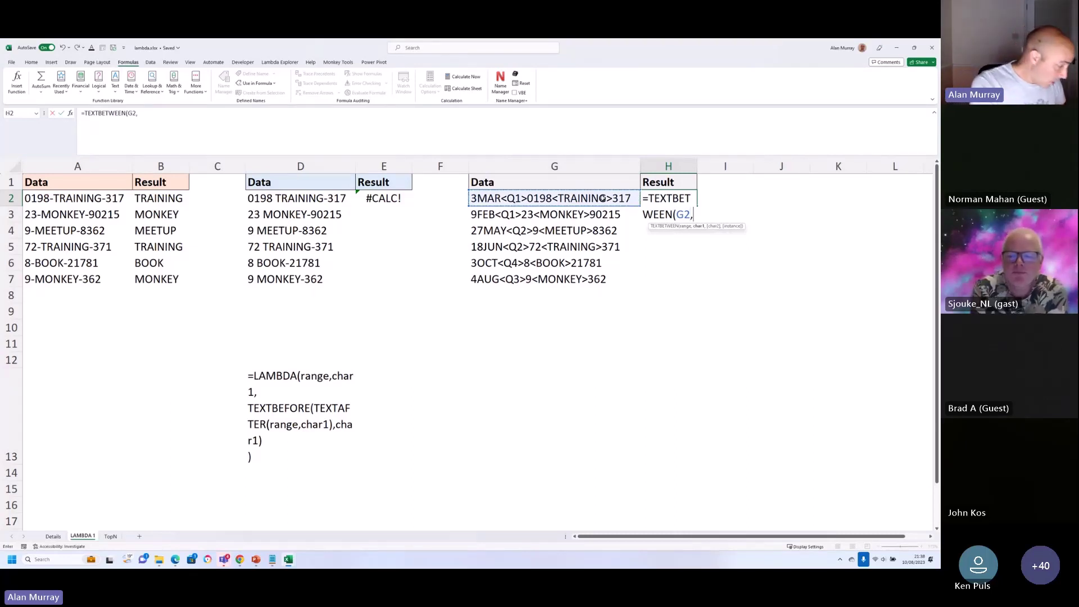
type("\"<\",")
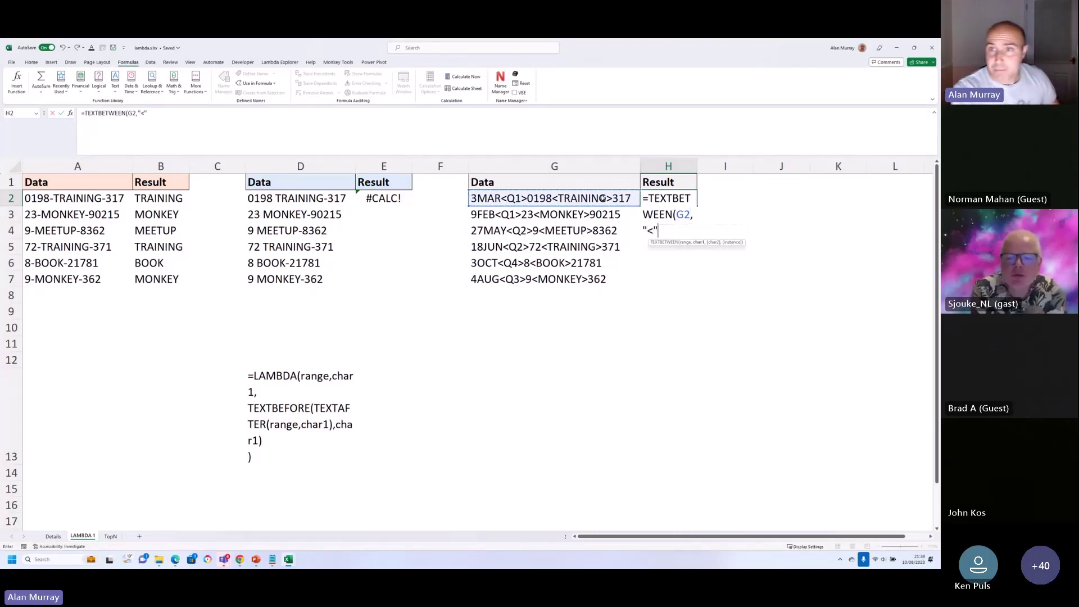
type("\">")
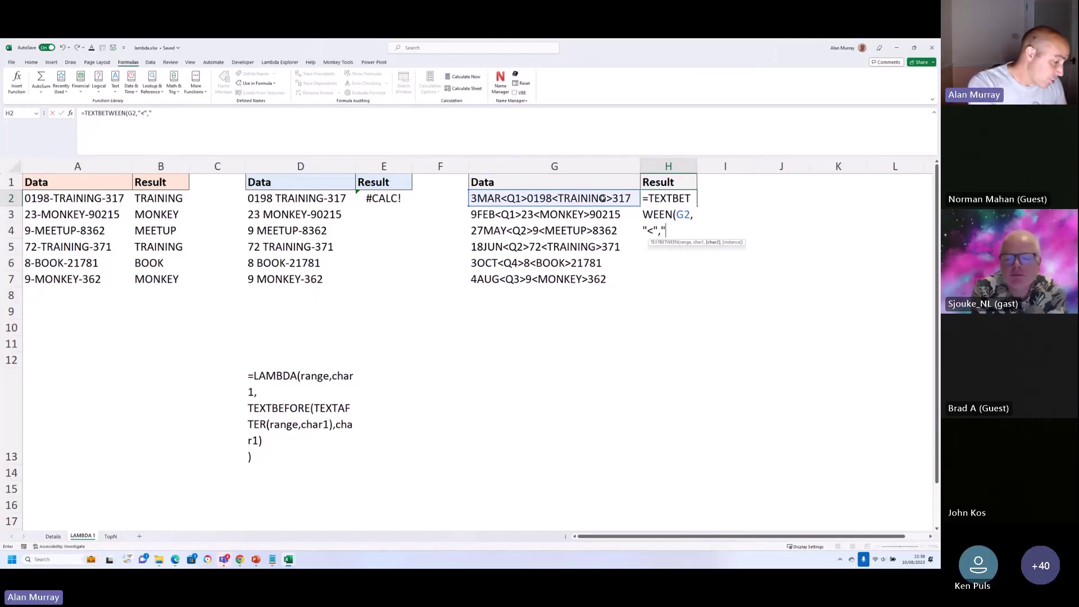
type("\"")
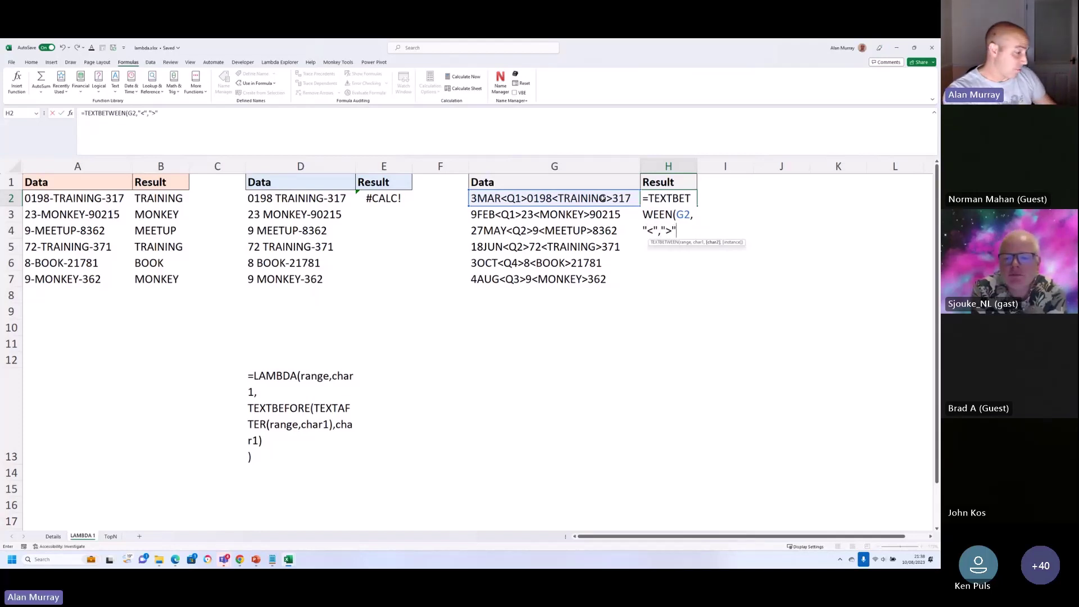
type(",2")
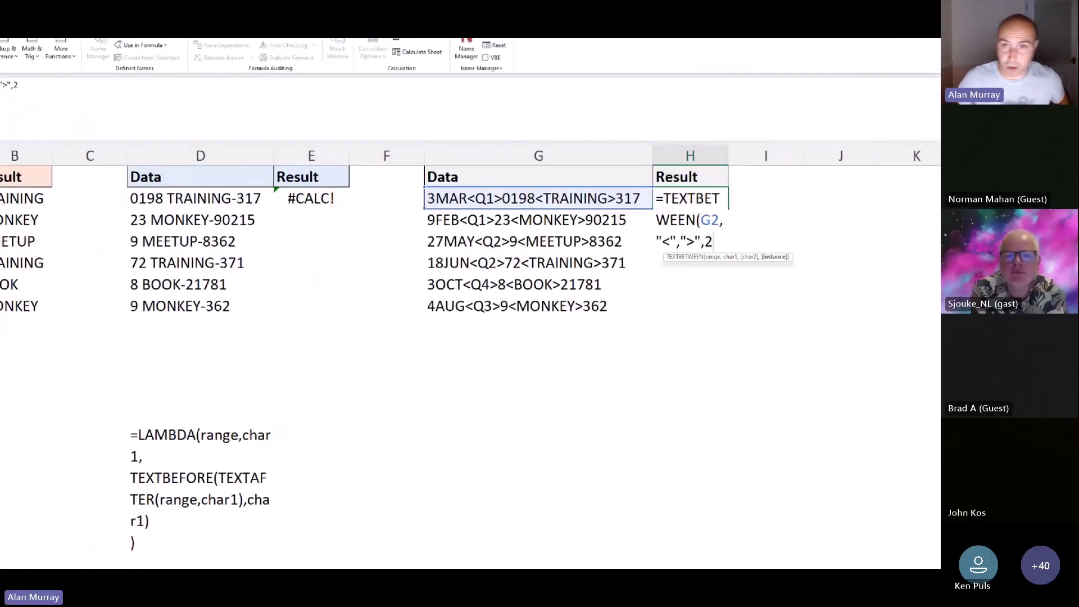
mouse_move(569, 152)
left_mouse_down()
mouse_move(517, 195)
mouse_move(537, 192)
left_mouse_up()
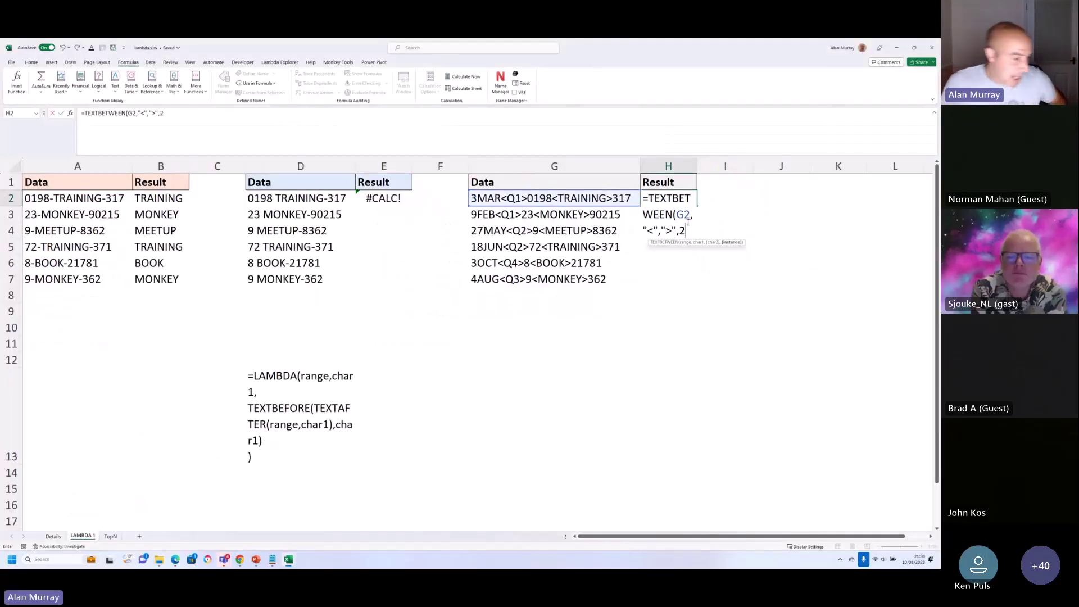
type(")")
key("Return")
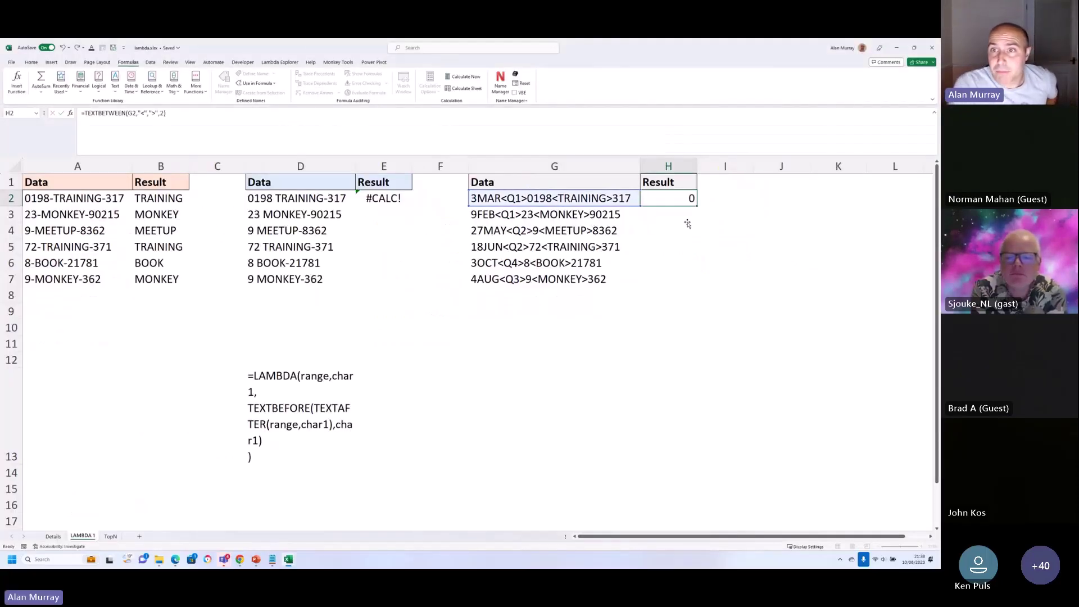
left_click(690, 202)
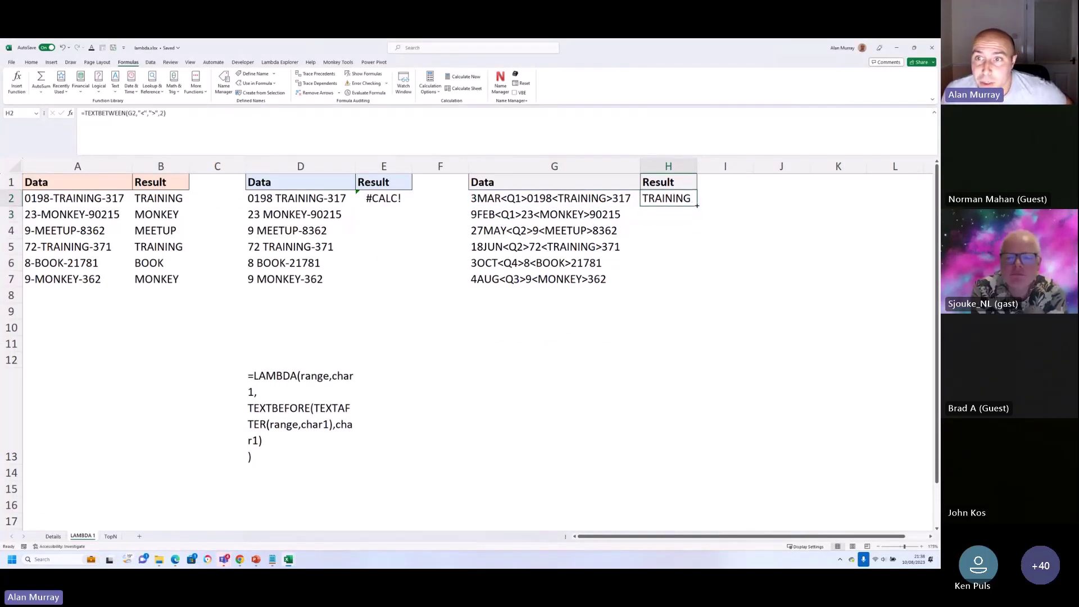
left_click_drag(692, 205, 688, 291)
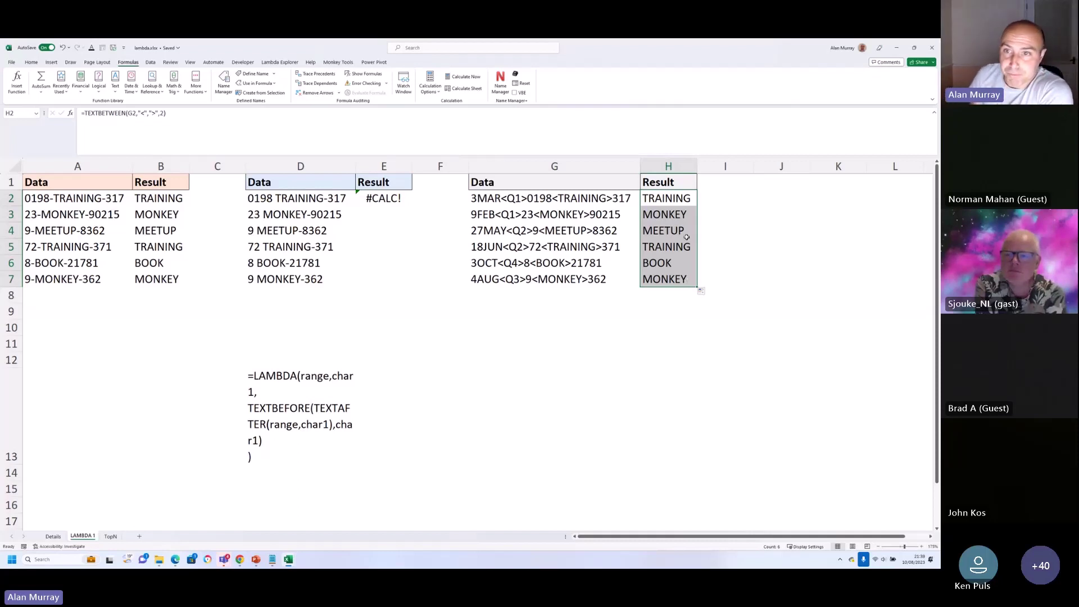
Check the copied formula in H6 against the source texts in column G
left_click(669, 263)
left_click_drag(556, 200, 554, 326)
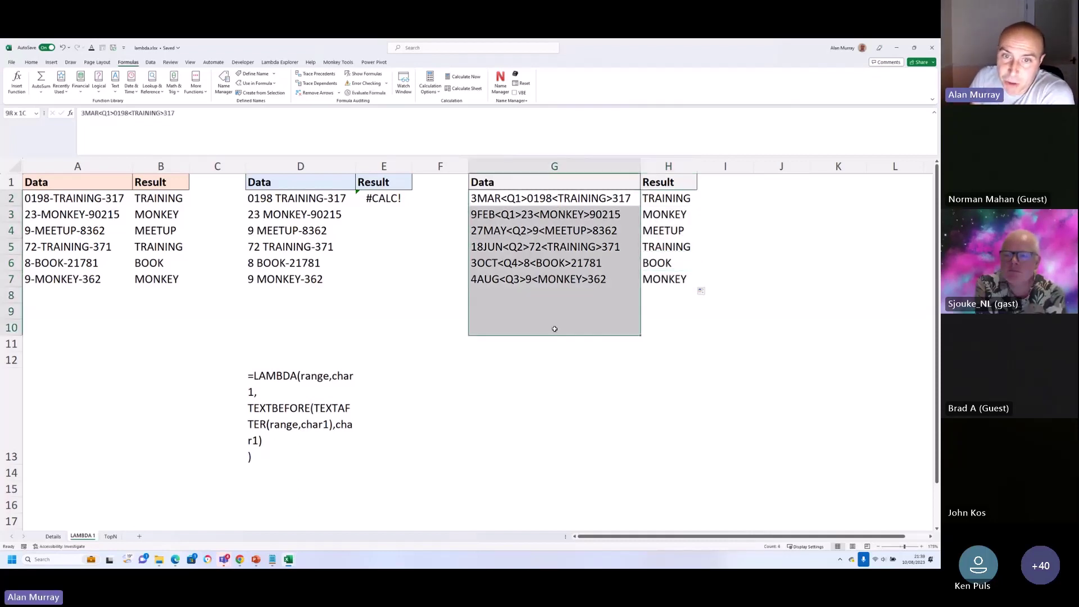
left_click(565, 376)
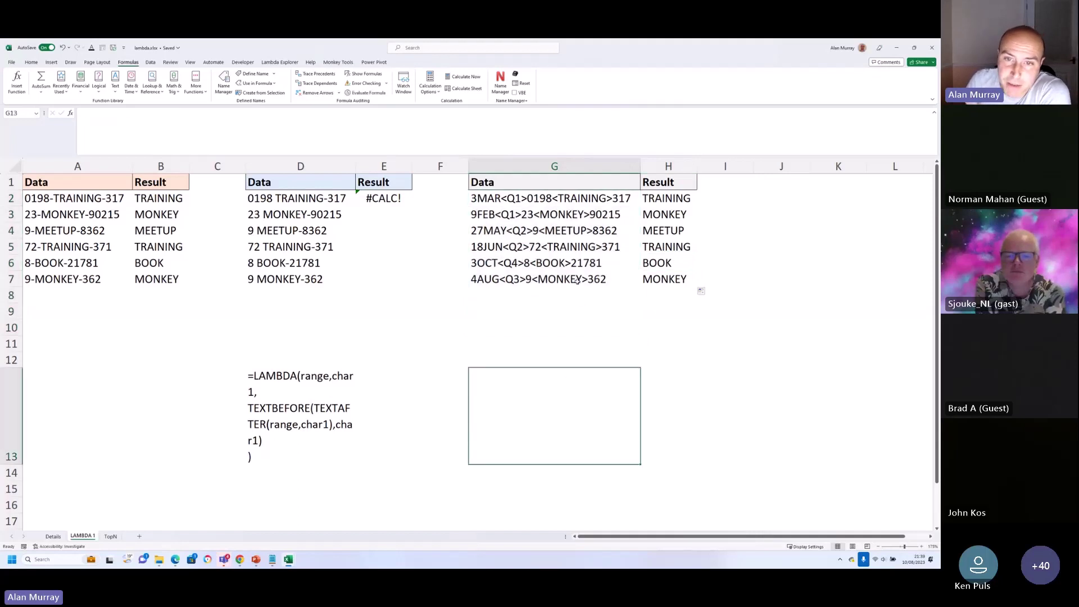
left_click(572, 354)
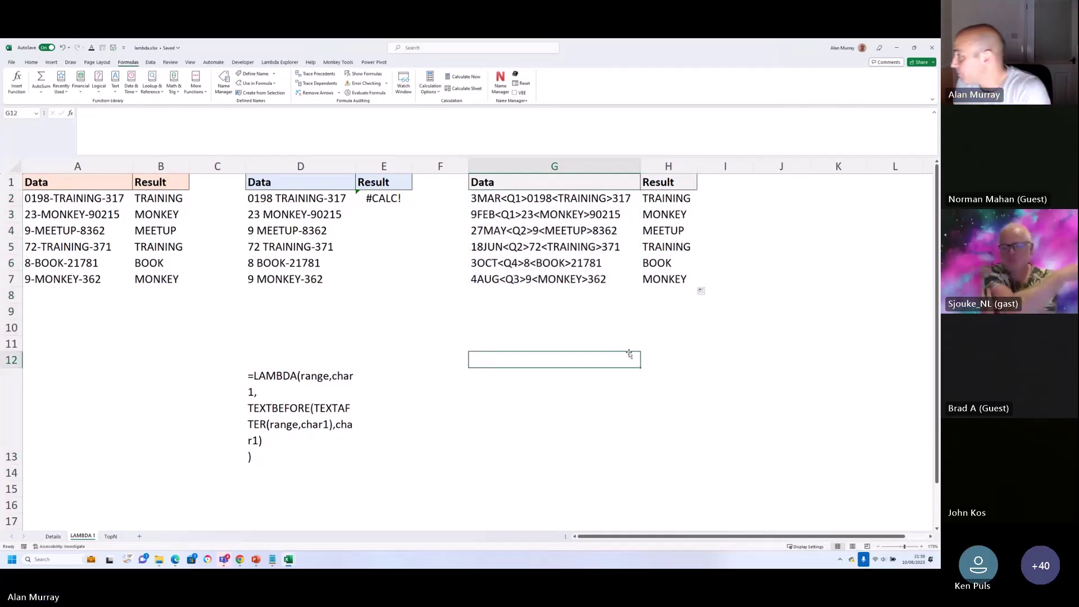
Delete the LAMBDA formula from cell D13
left_click(676, 294)
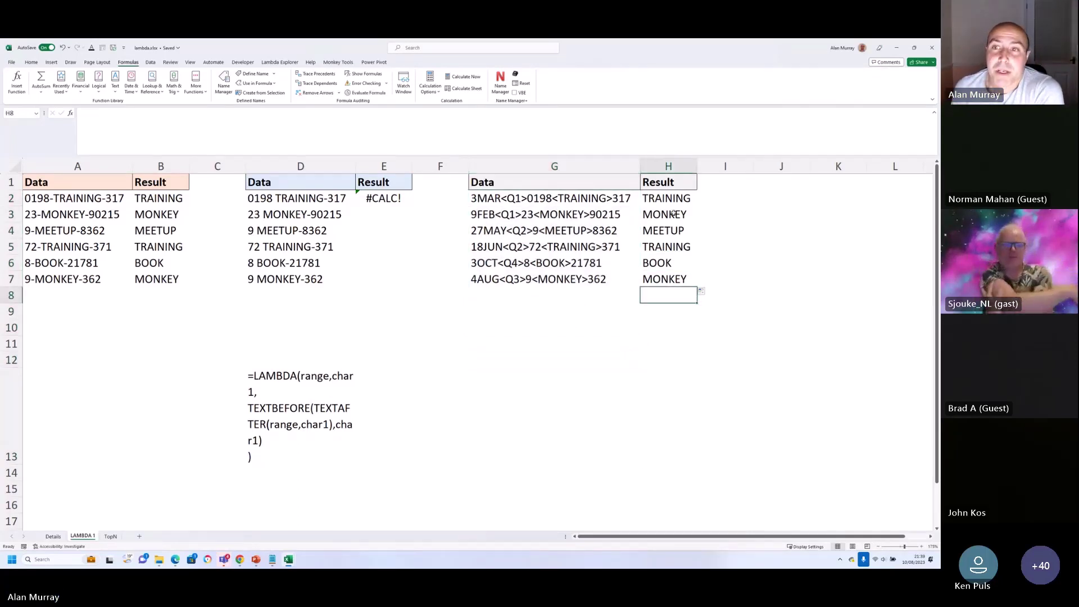
left_click(292, 376)
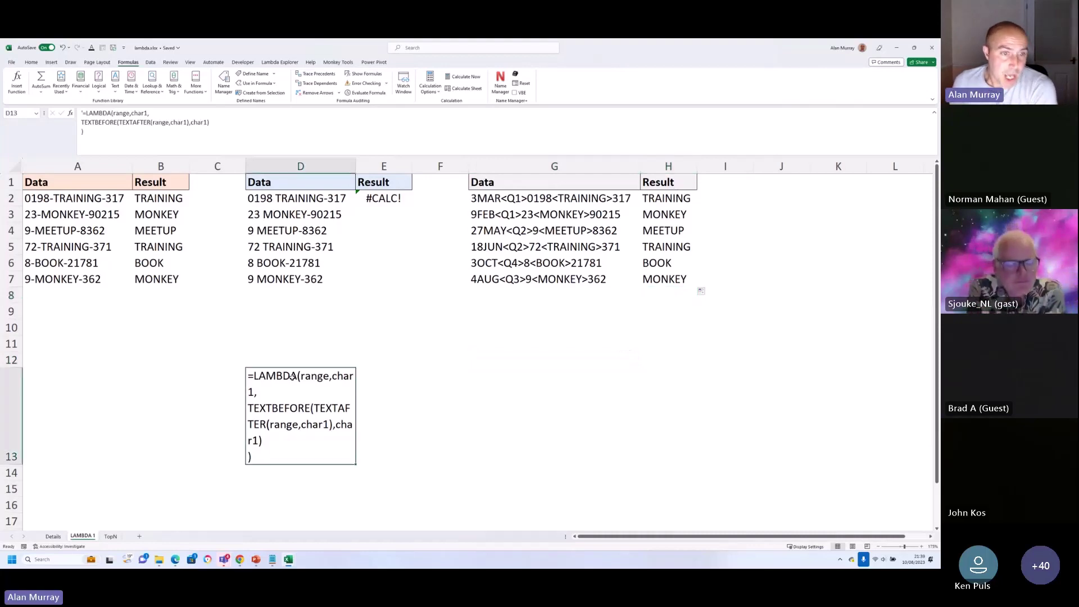
key("Delete")
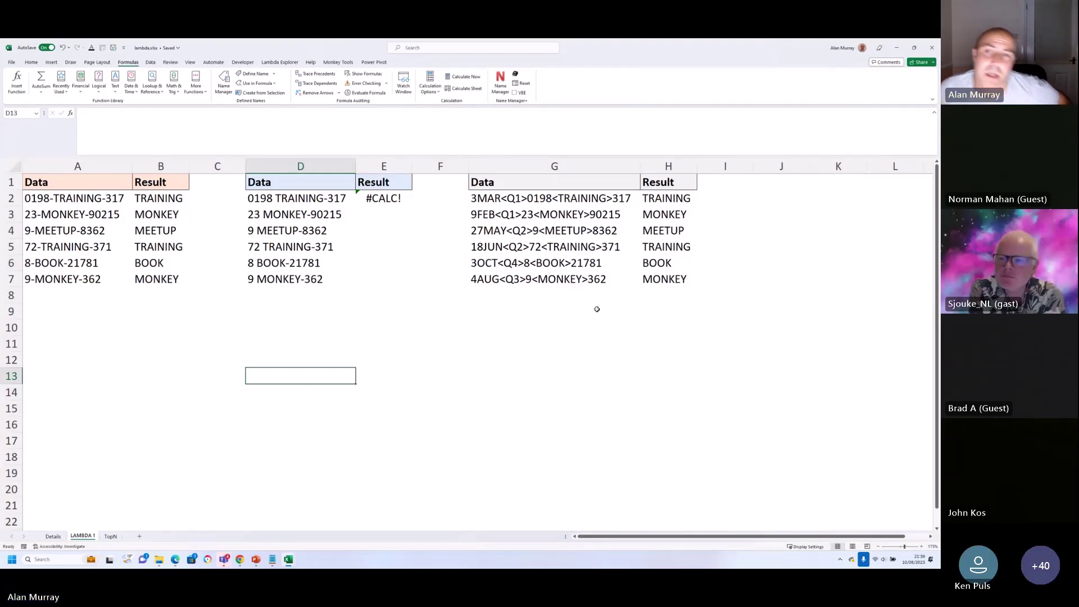
Review H2's =TEXTBETWEEN(G2,"<",">",2) formula returning TRAINING
left_click(668, 197)
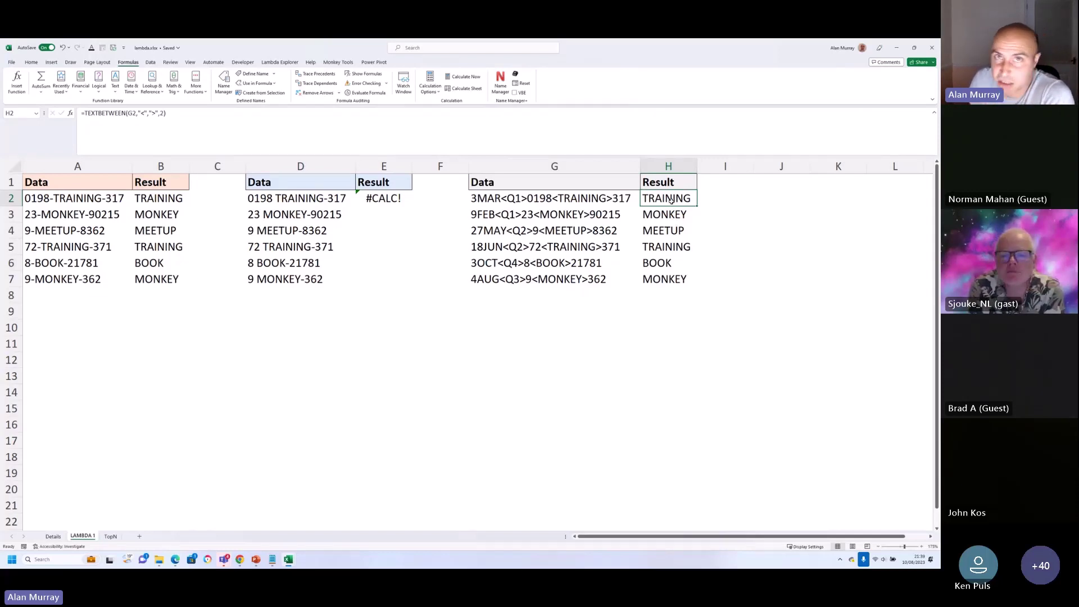
left_click(430, 259)
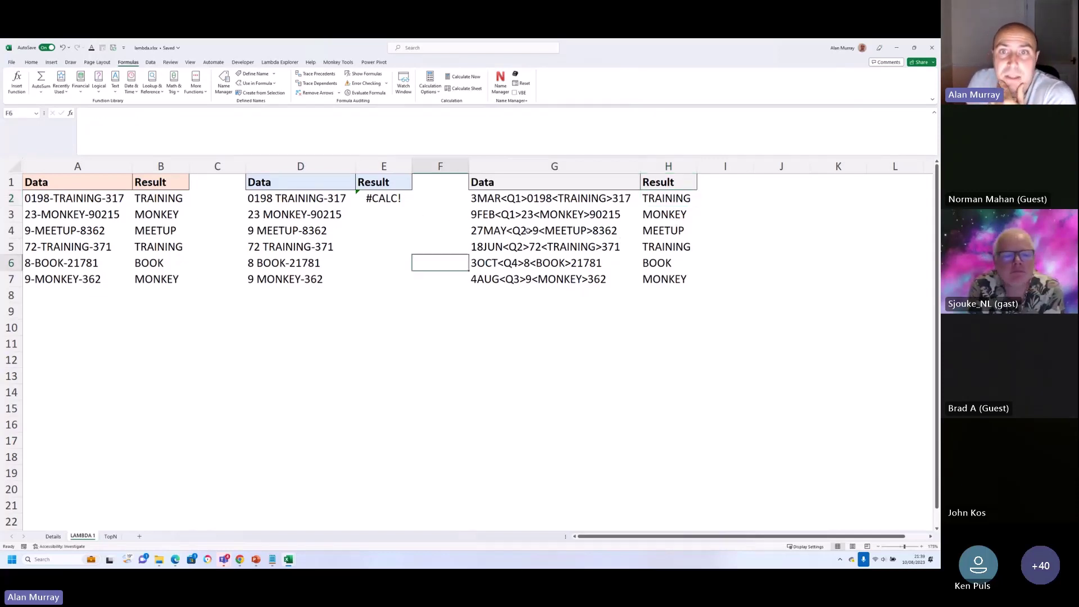
left_click(663, 201)
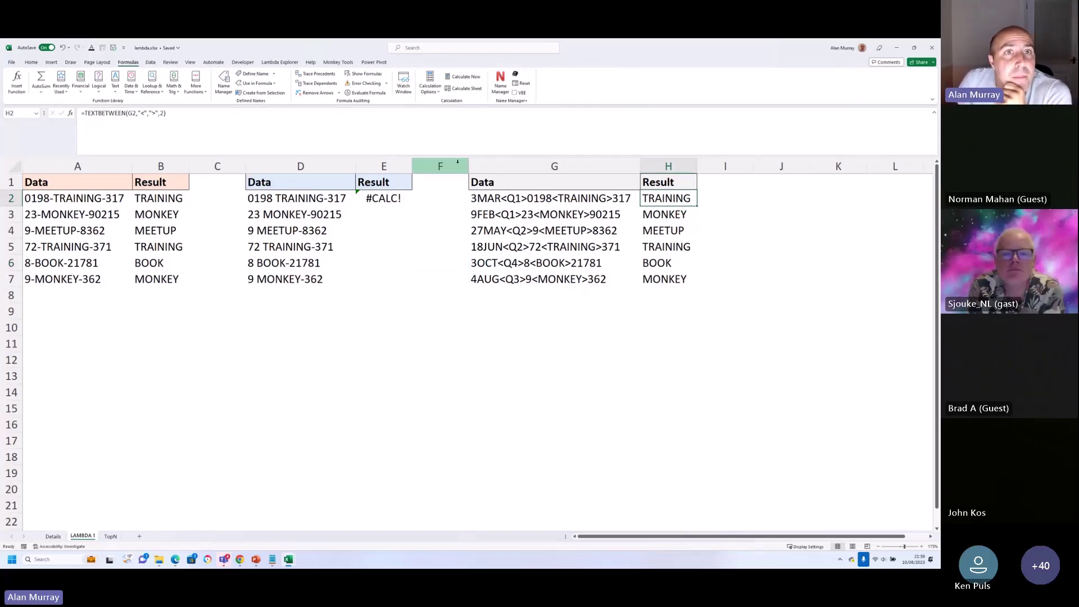
Find the Excel Labs add-in on the Home ribbon and open its pane
left_click(33, 63)
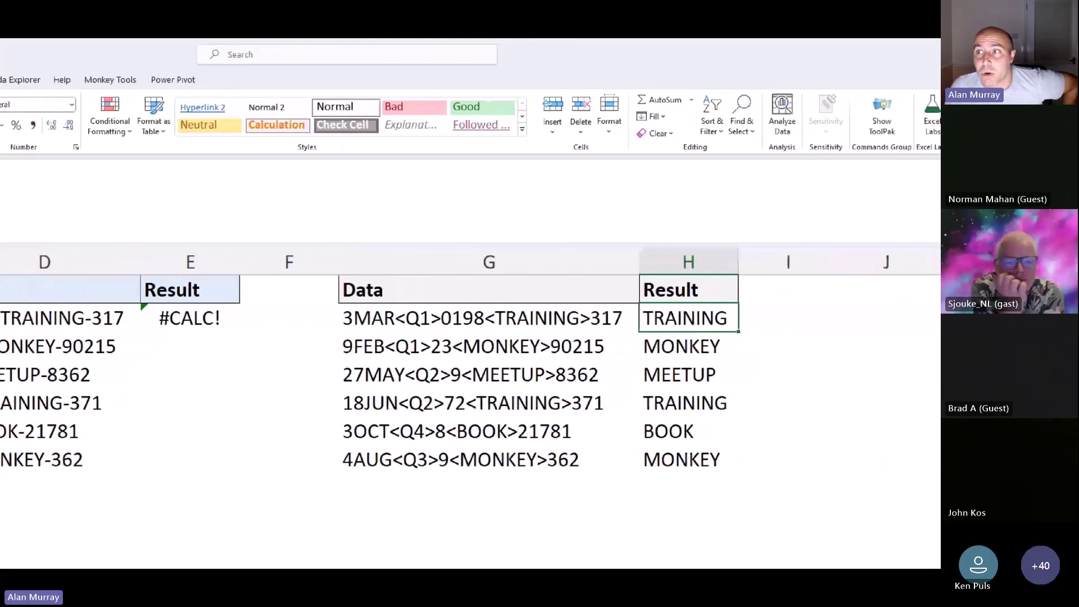
mouse_move(844, 101)
left_mouse_down()
mouse_move(906, 100)
mouse_move(821, 169)
mouse_move(841, 102)
left_mouse_up()
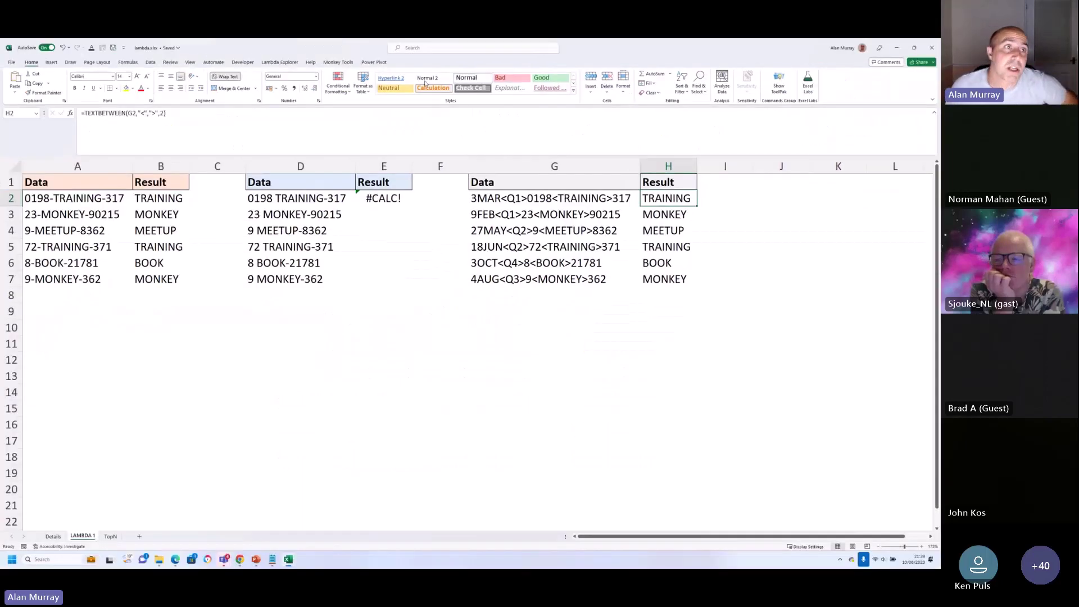
left_click(51, 62)
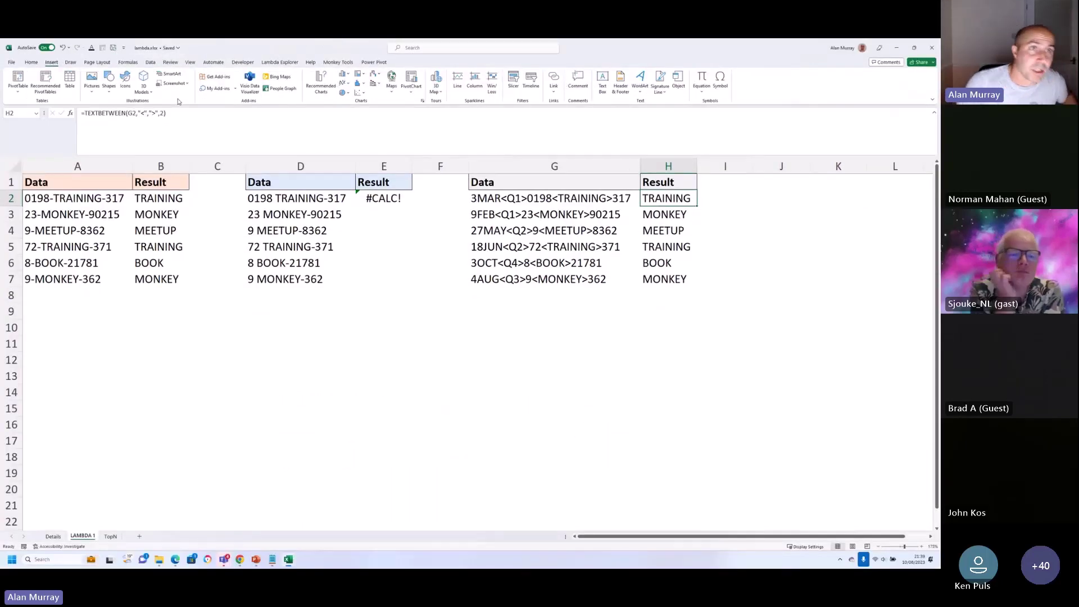
left_click_drag(195, 84, 262, 76)
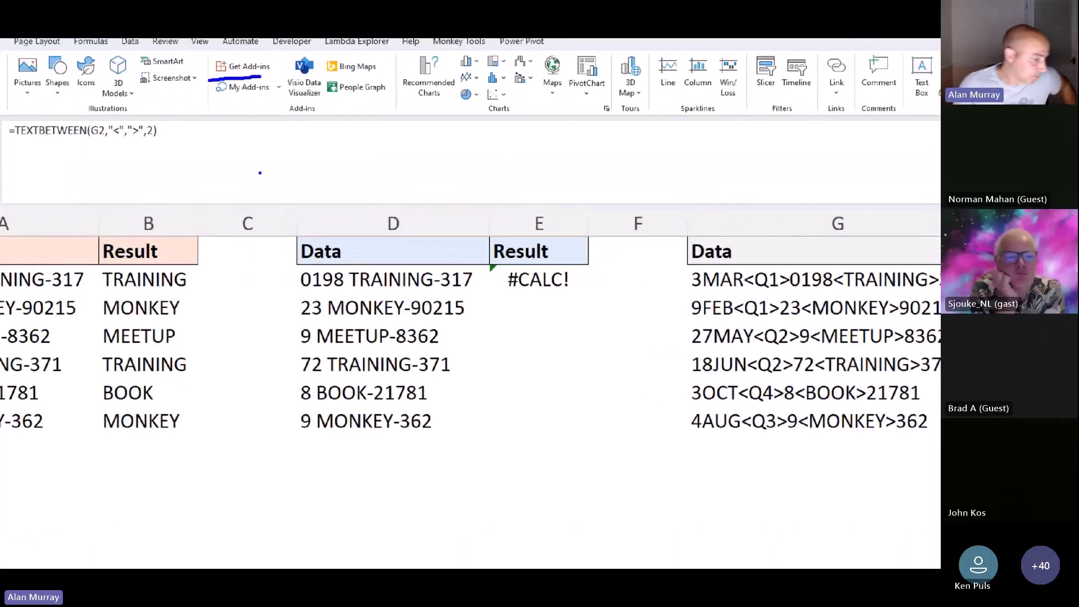
key("Escape")
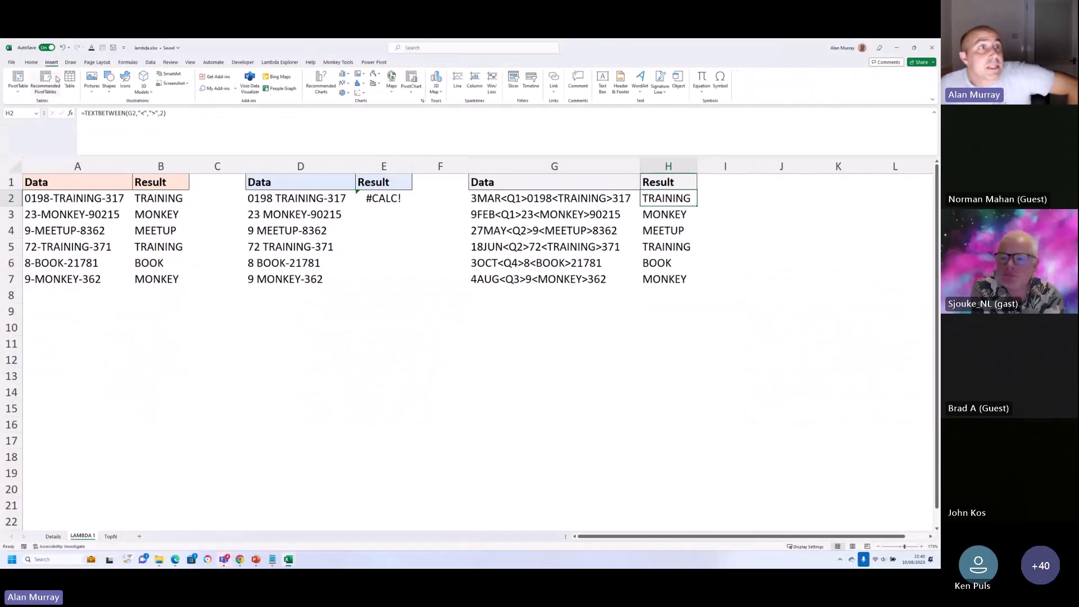
left_click(31, 62)
left_click(807, 87)
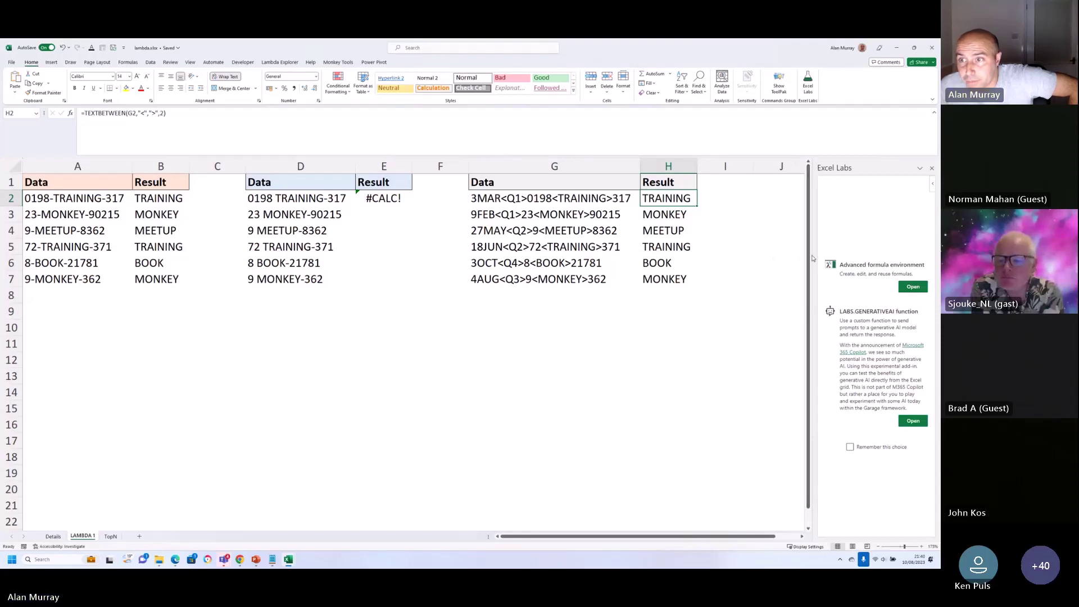
Widen the Excel Labs pane and load H2's TEXTBETWEEN formula in the Advanced formula environment
left_click_drag(809, 257, 746, 259)
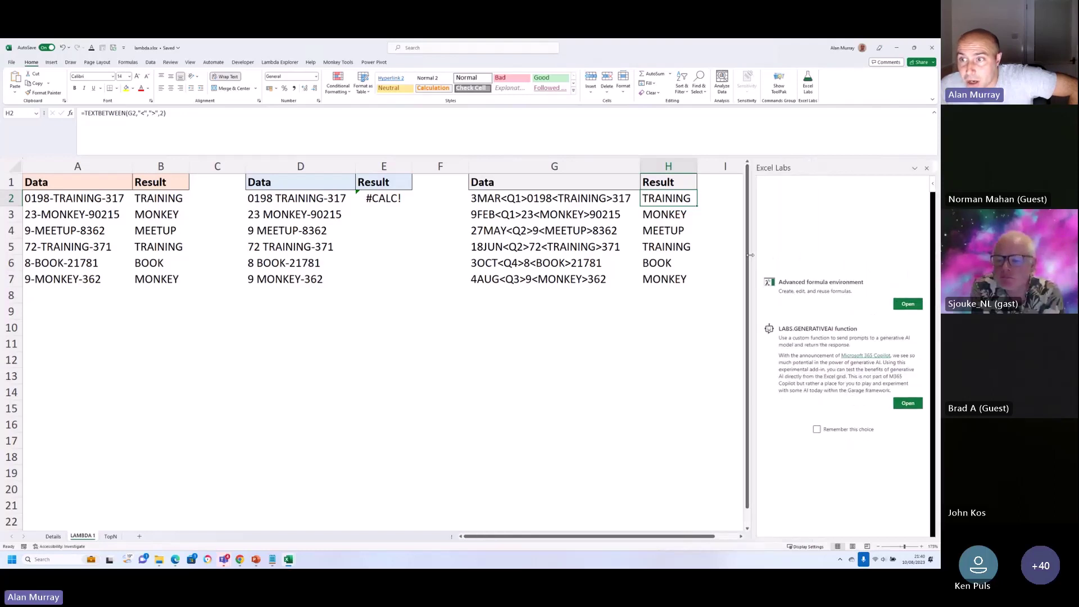
left_click(911, 304)
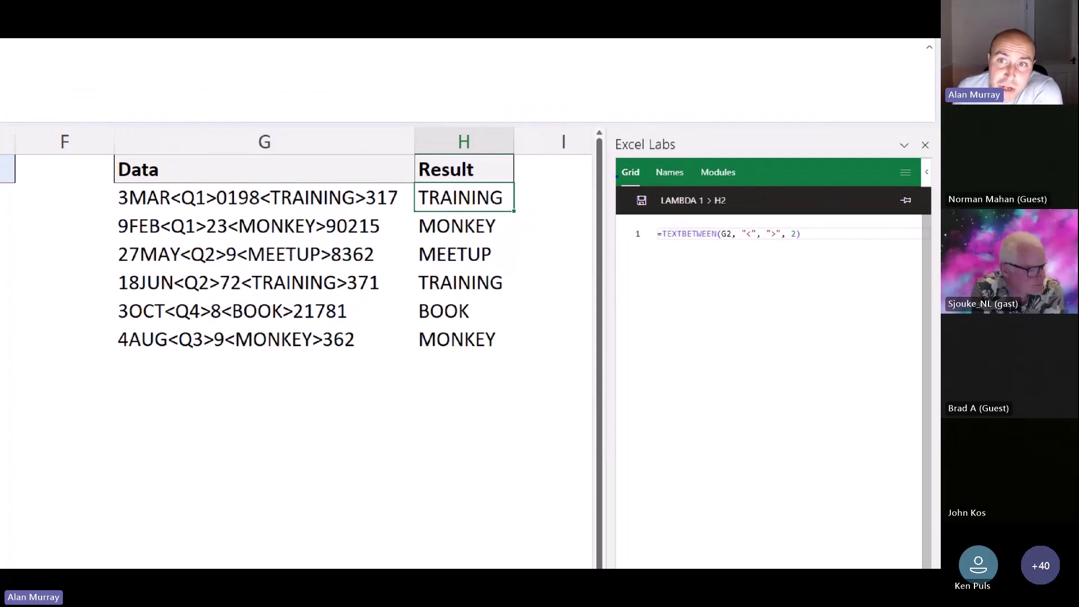
mouse_move(630, 156)
left_mouse_down()
mouse_move(611, 192)
mouse_move(653, 171)
mouse_move(639, 158)
left_mouse_up()
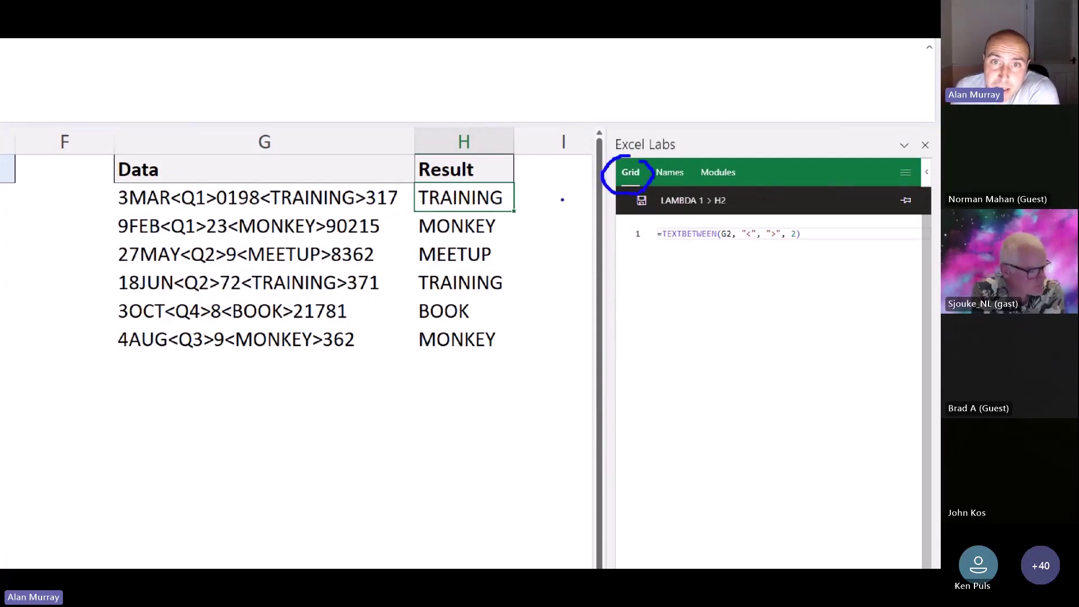
mouse_move(522, 200)
left_mouse_down()
mouse_move(600, 219)
mouse_move(605, 231)
left_mouse_up()
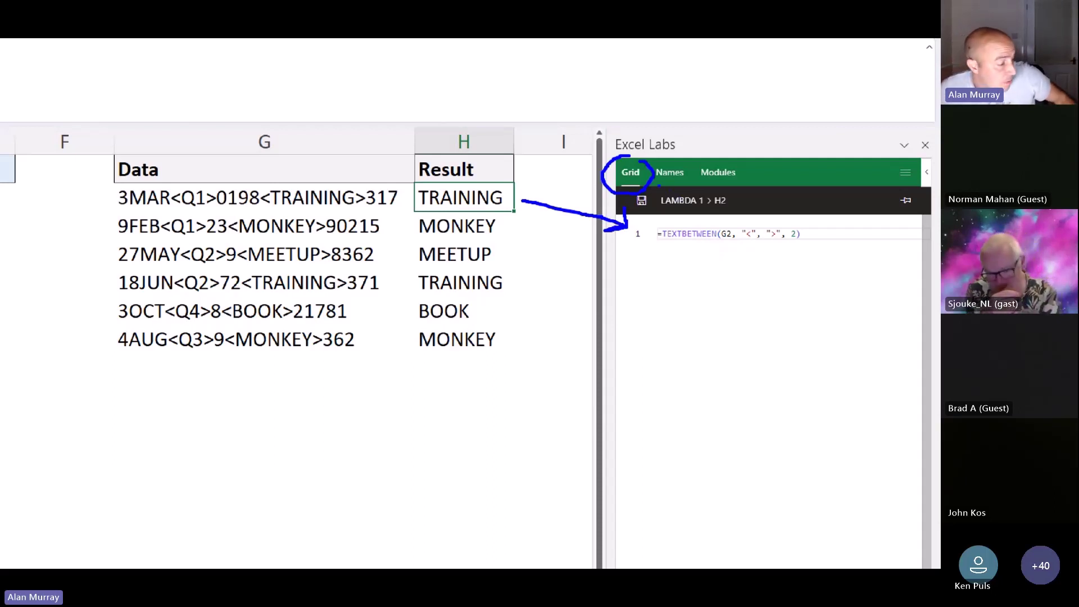
left_click_drag(656, 184, 684, 182)
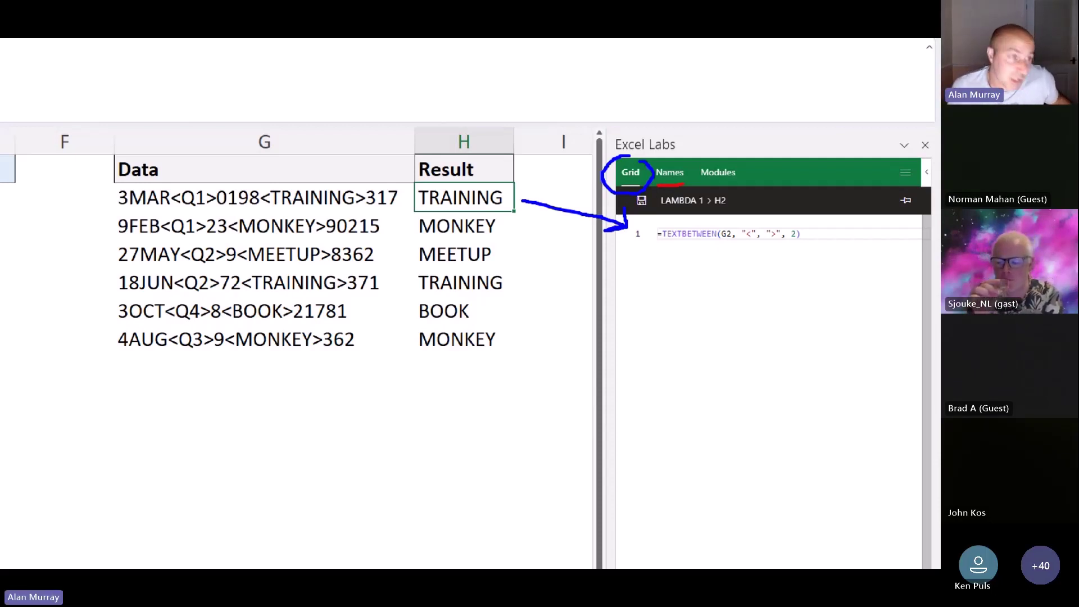
key("Escape")
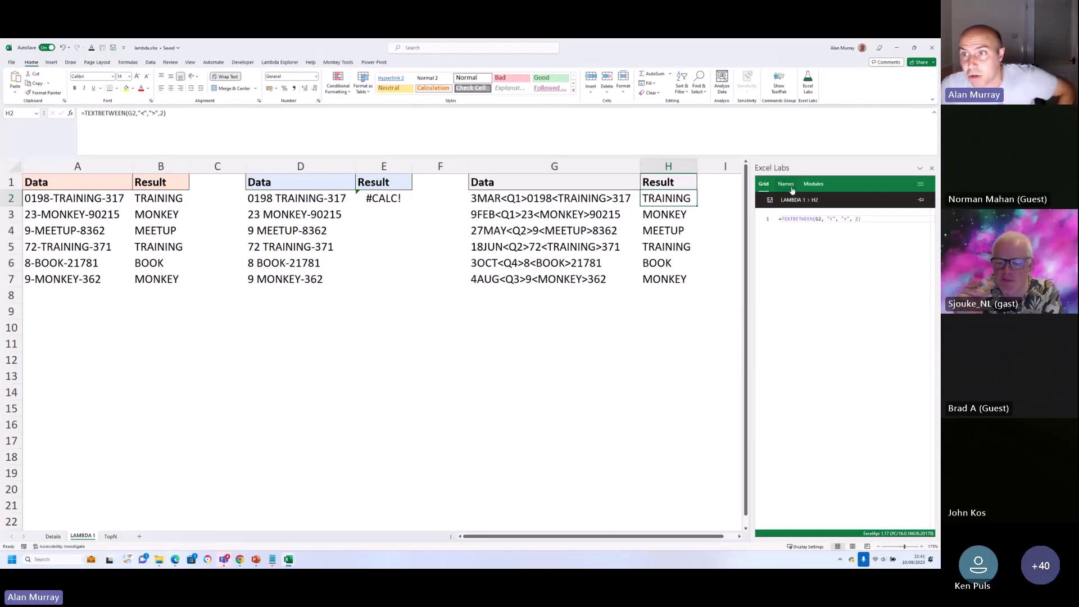
List the stored named functions in Excel Labs and view the TEXTBETWEEN definition
left_click(787, 185)
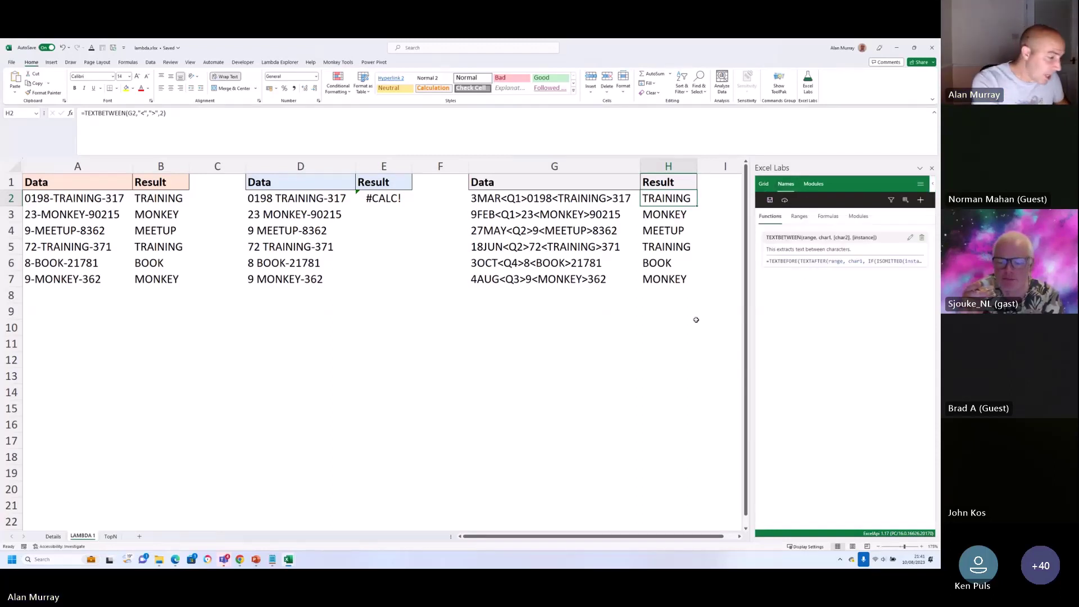
key("ctrl+1")
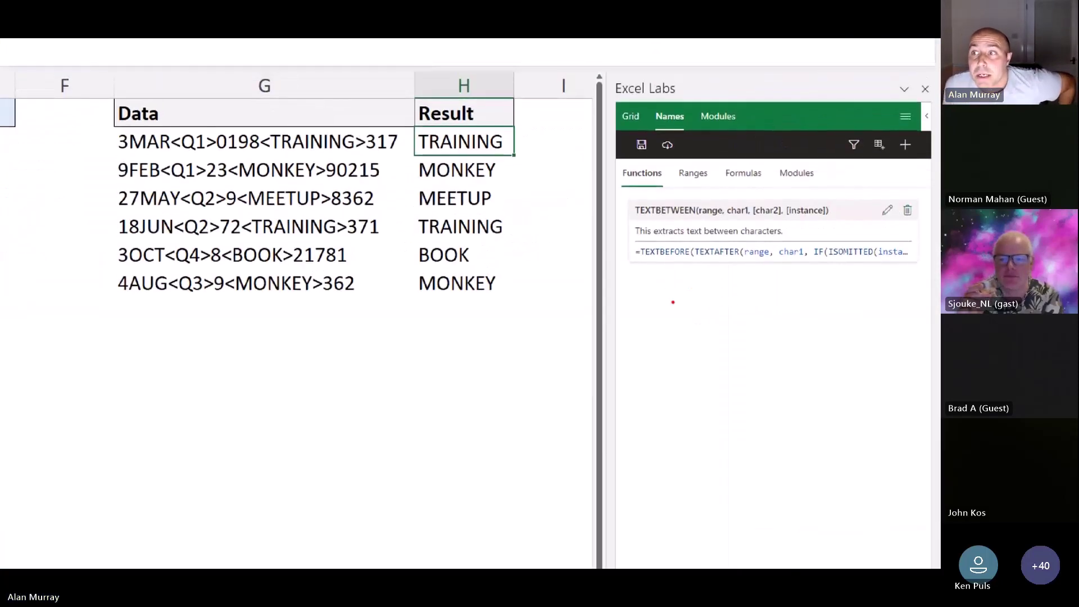
left_click_drag(877, 218, 909, 221)
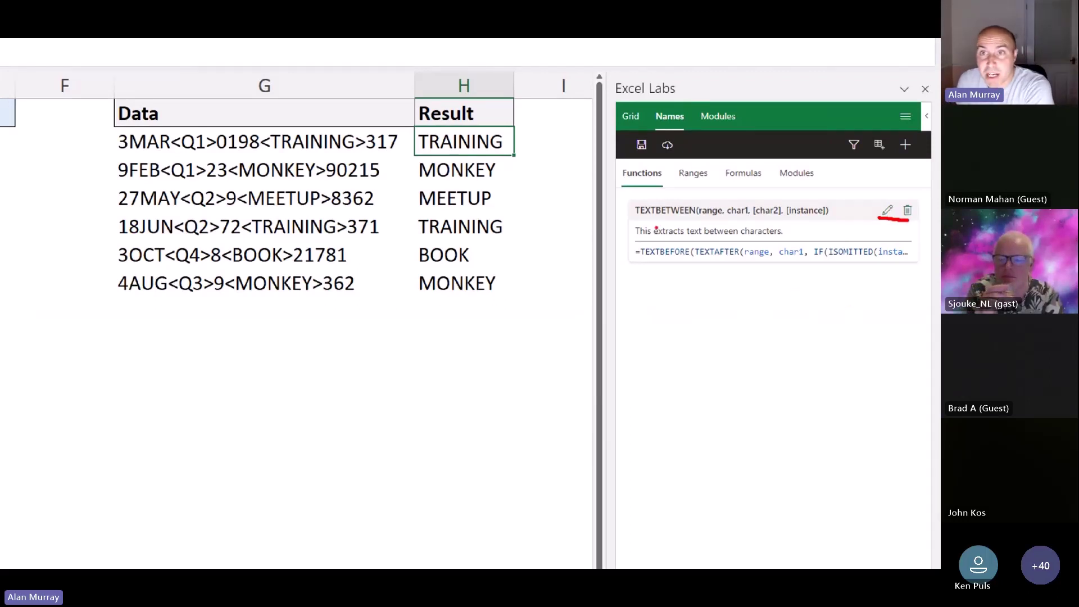
mouse_move(634, 130)
left_mouse_down()
mouse_move(624, 152)
mouse_move(647, 146)
mouse_move(643, 130)
left_mouse_up()
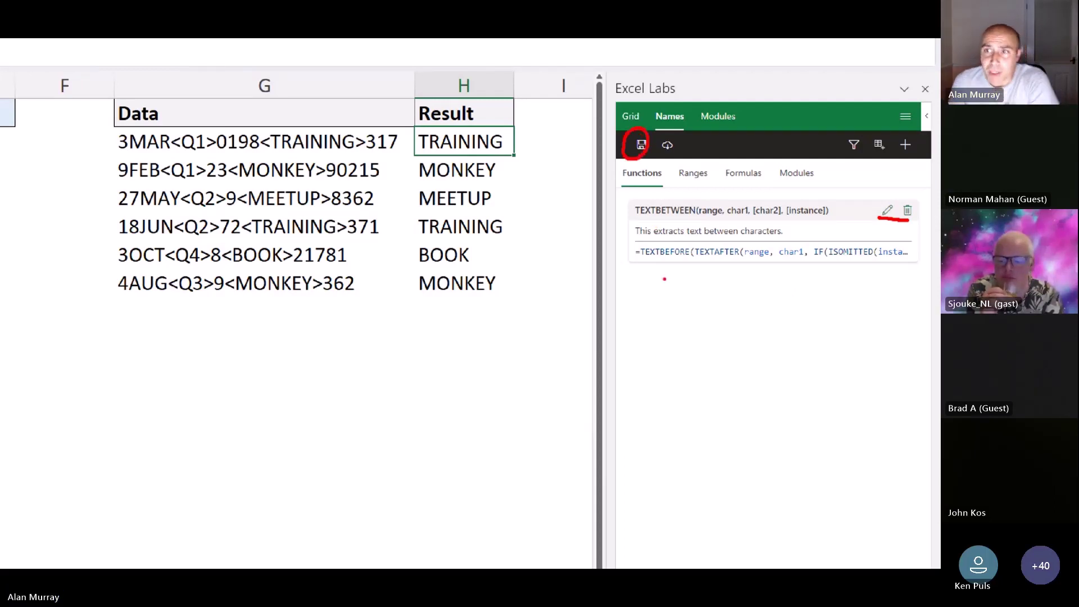
key("Escape")
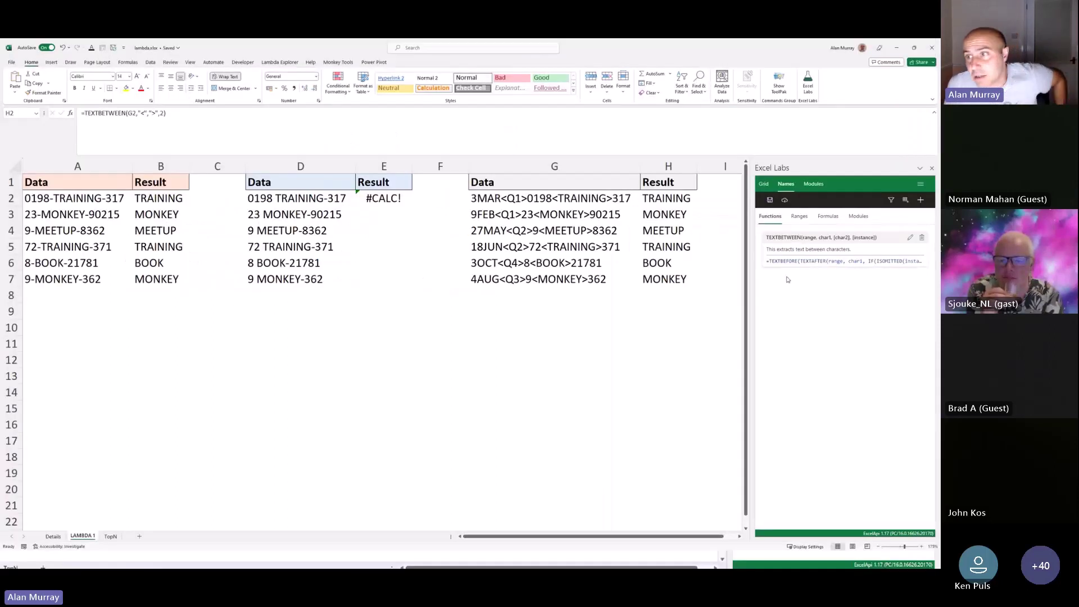
left_click(910, 238)
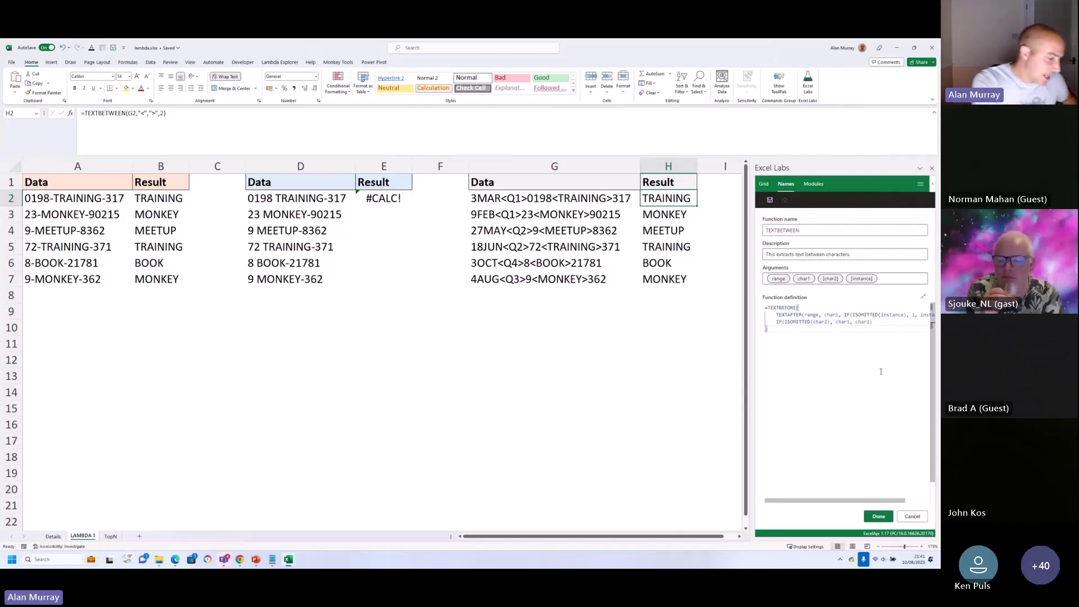
key("ctrl+1")
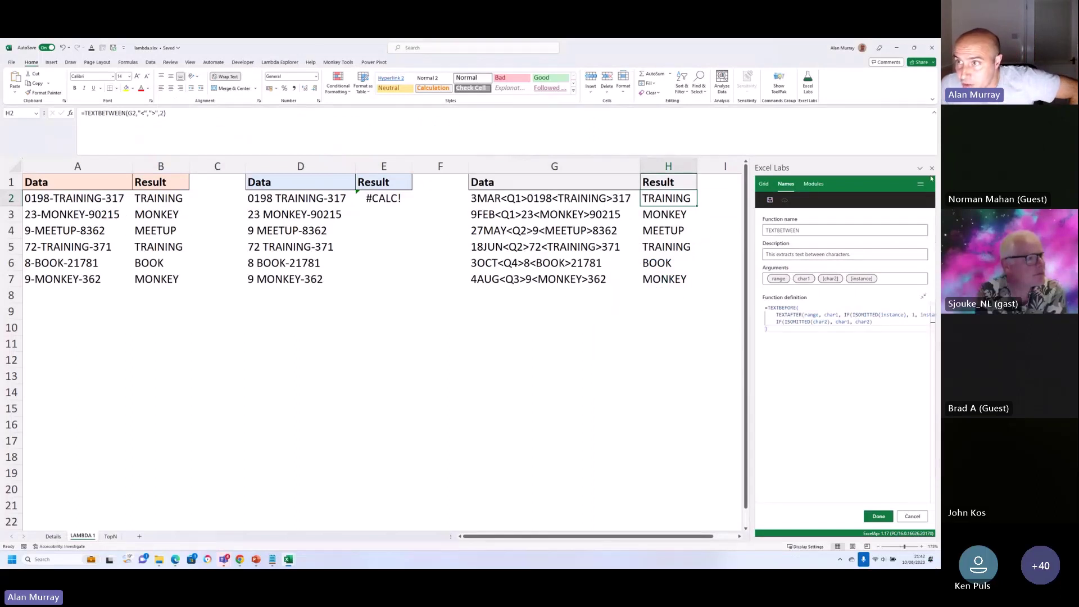
Close the Excel Labs pane and start a new blank workbook
left_click(931, 168)
left_click(633, 323)
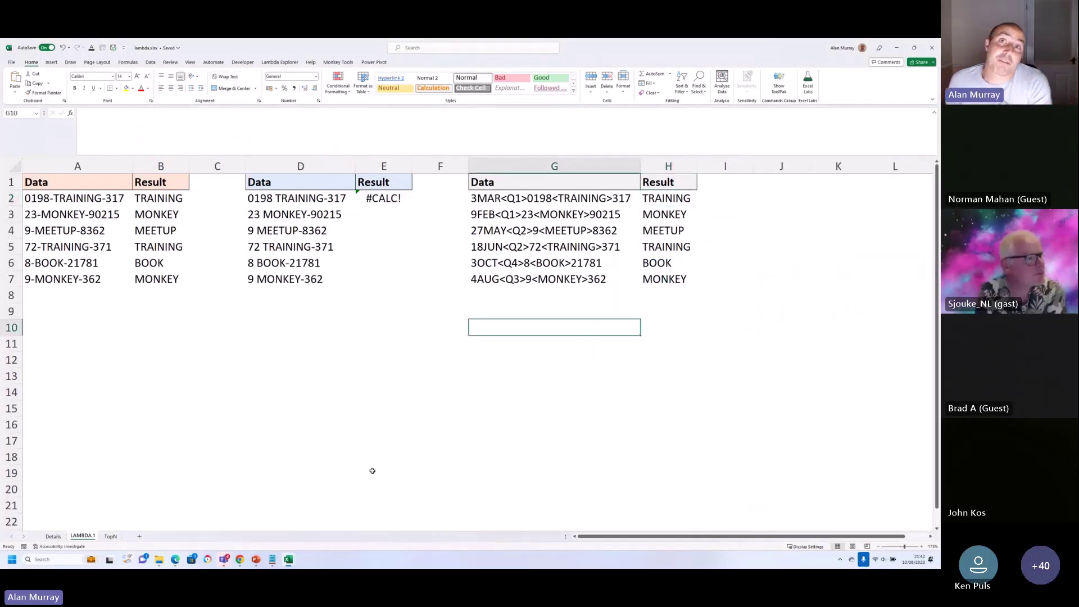
left_click(423, 425)
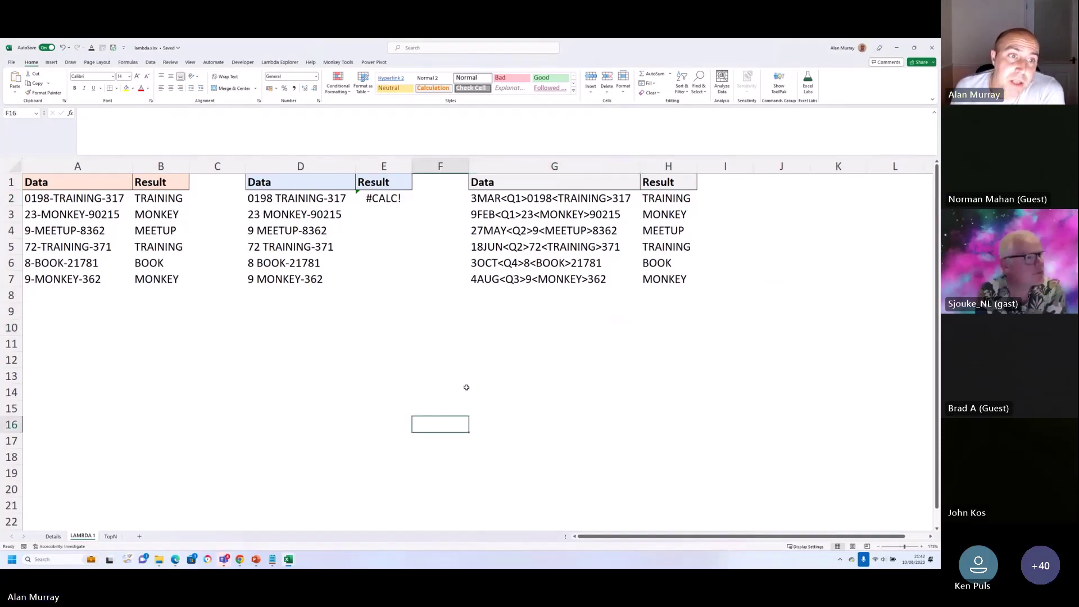
left_click(530, 394)
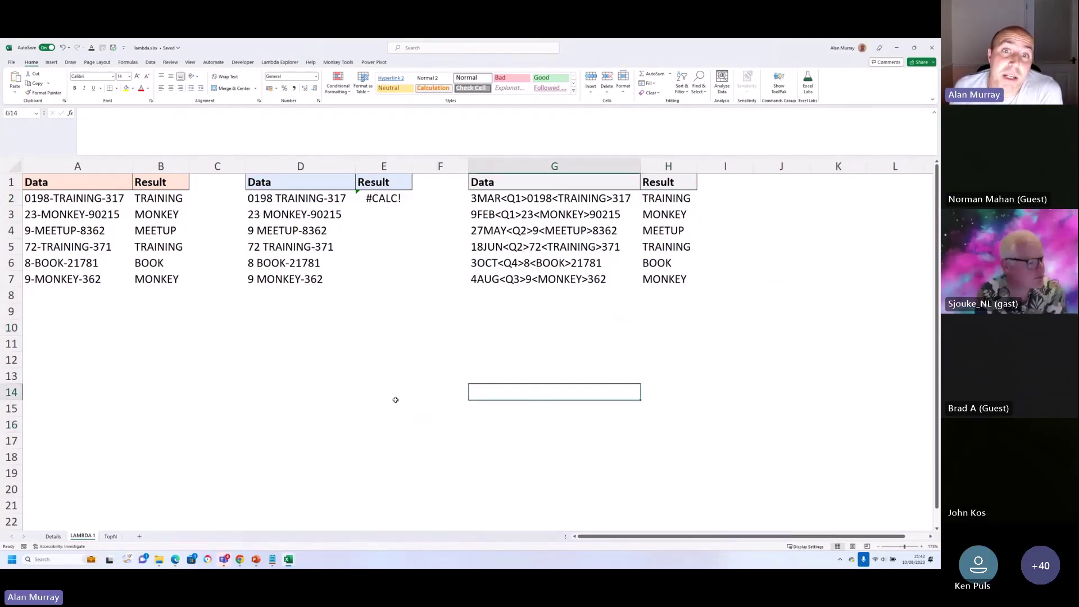
left_click(434, 397)
left_click(562, 392)
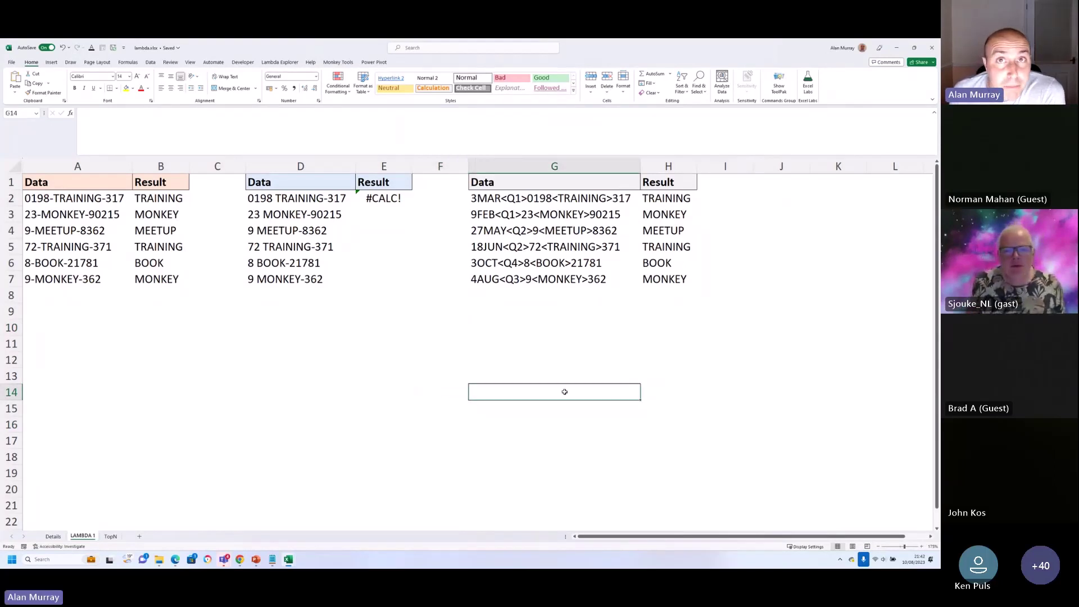
left_click(363, 373)
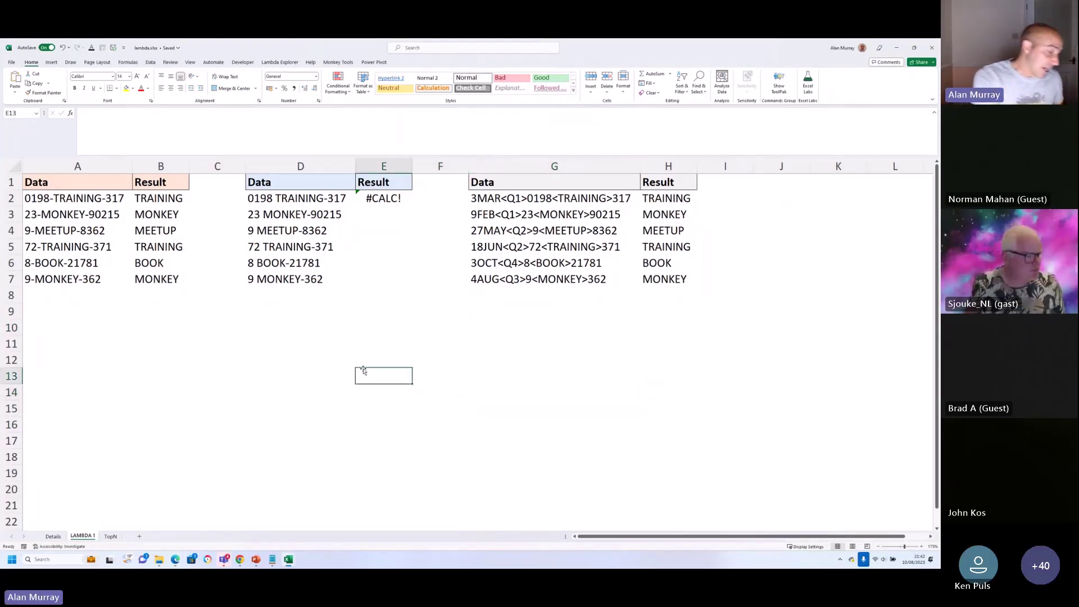
key("ctrl+n")
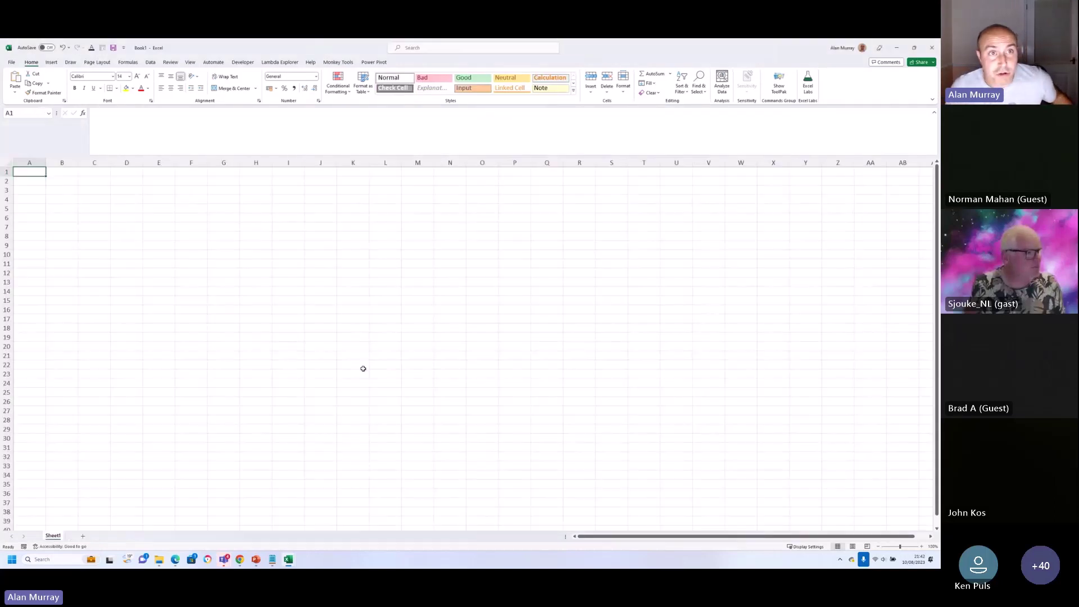
Enter barry-sjouke/ken-cristian/eric/faraz in B2, autofit column B, and list open workbooks via Switch Windows
scroll(364, 365, "up", 10)
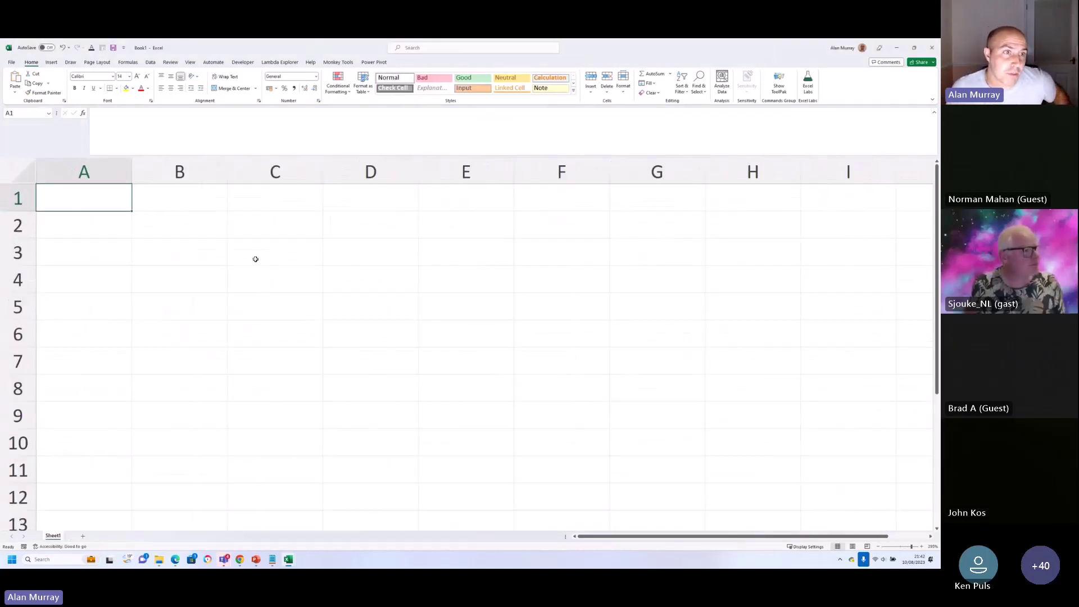
left_click(200, 229)
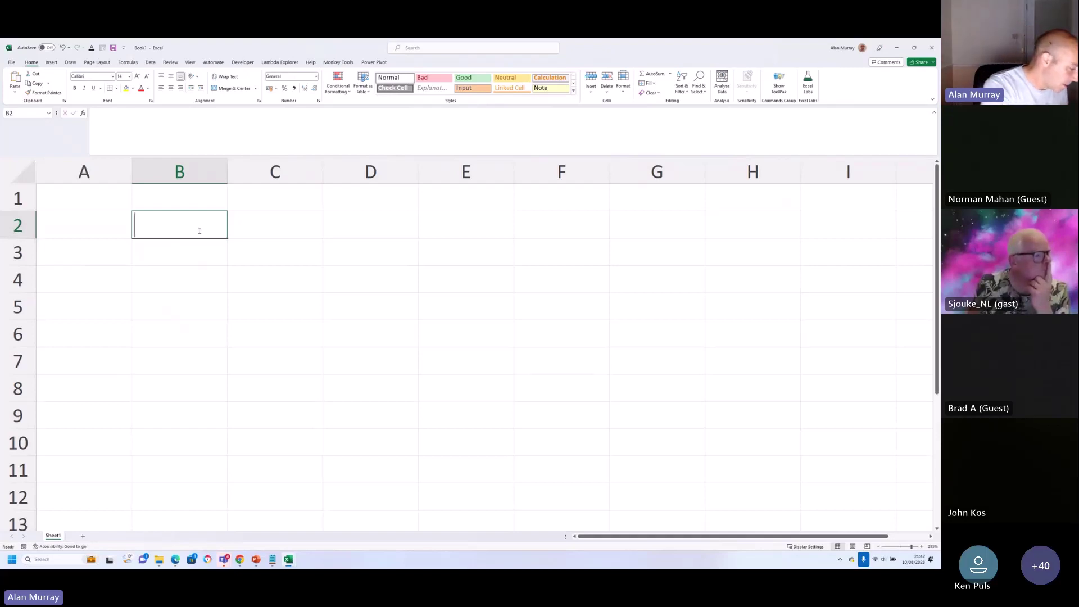
type("barry-")
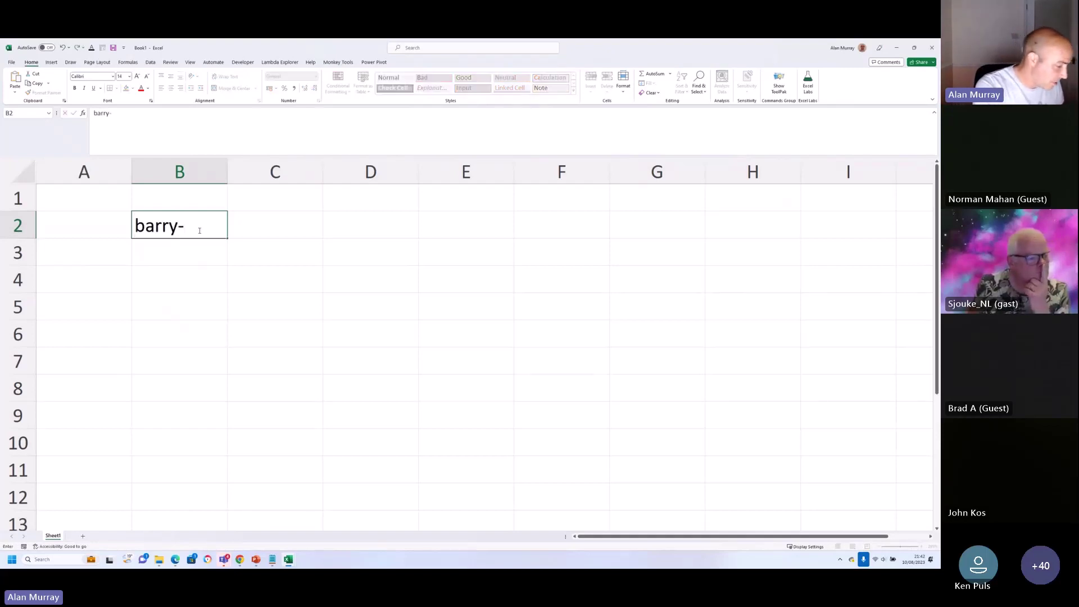
type("sjouke/ken-")
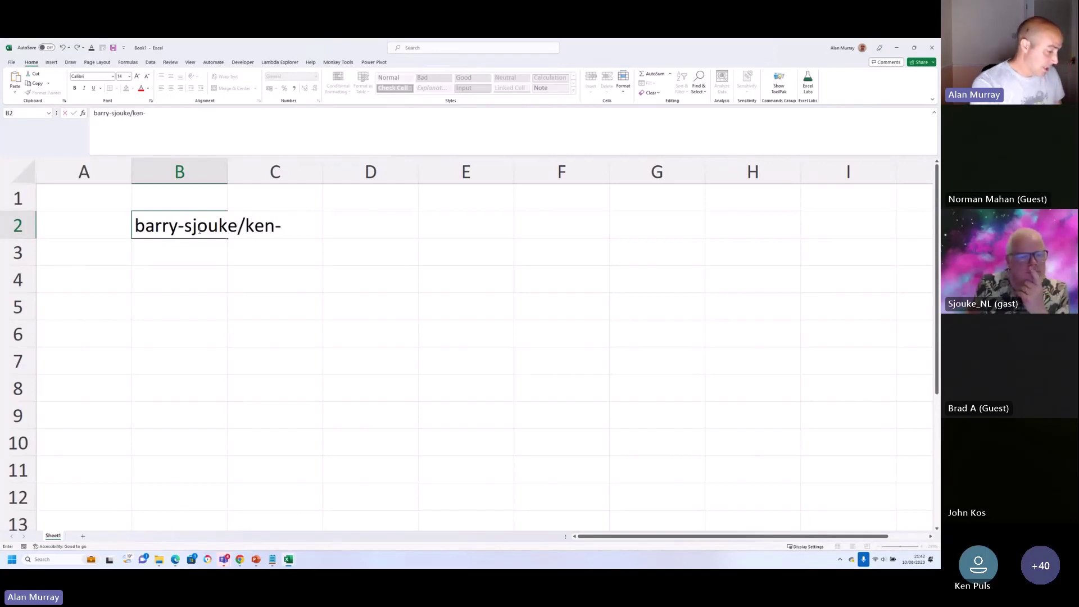
type("crist")
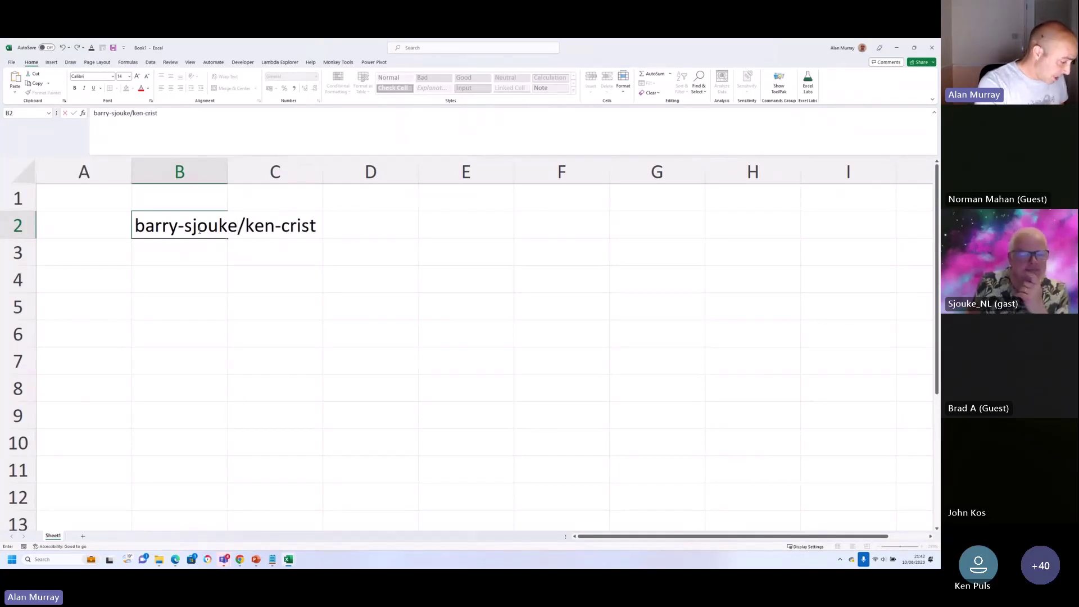
type("ian/e")
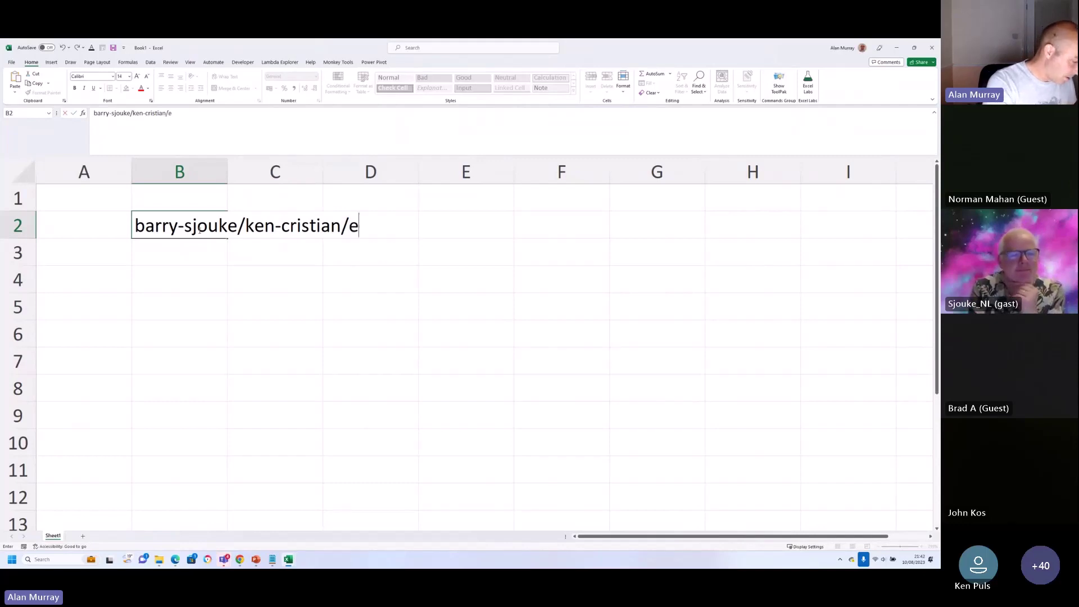
type("ric/f")
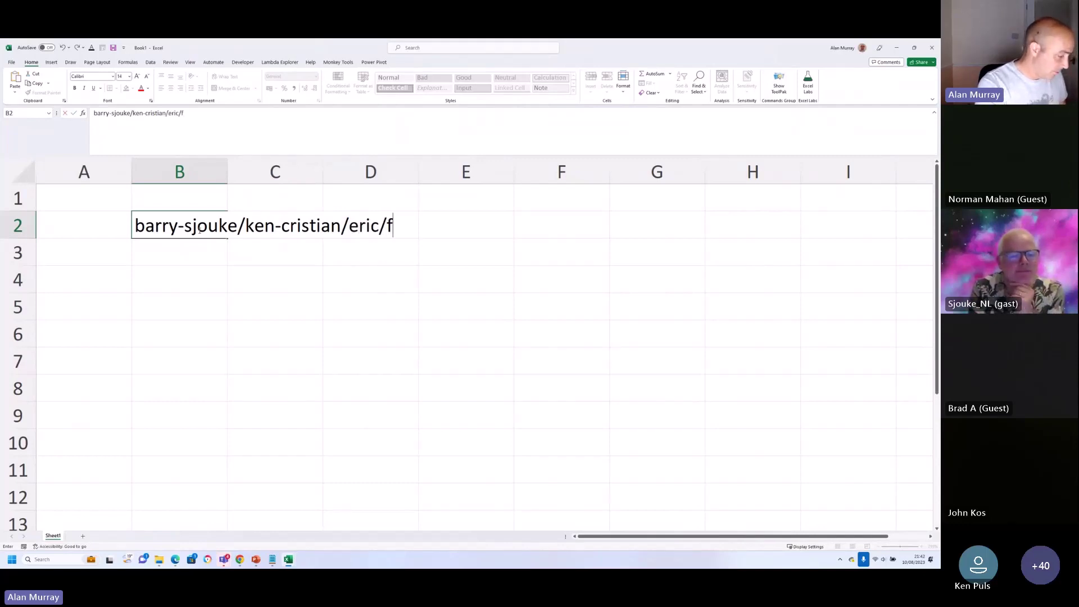
type("araz")
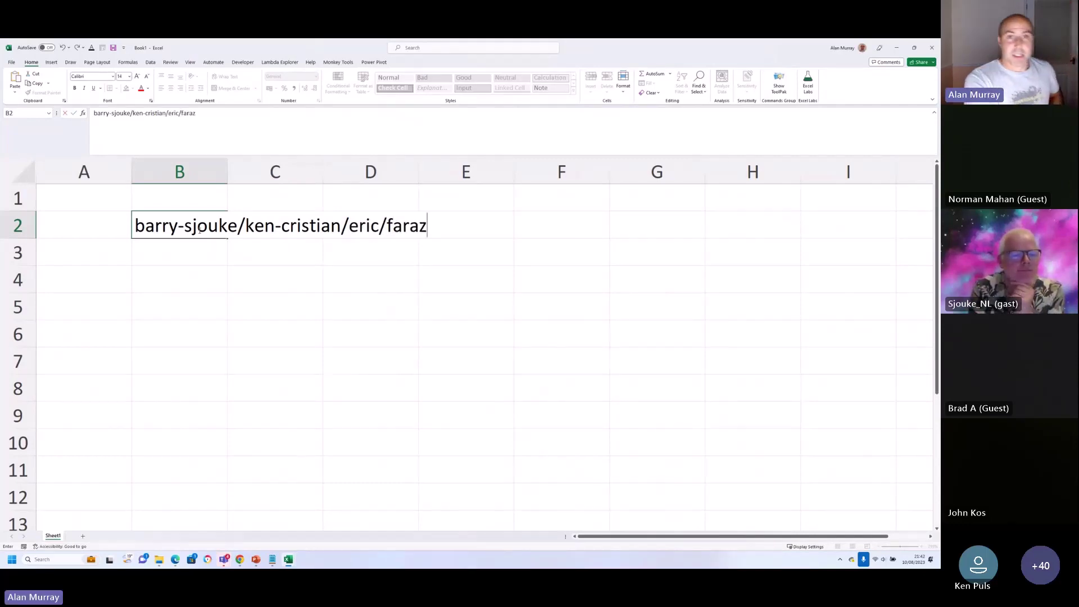
key("Return")
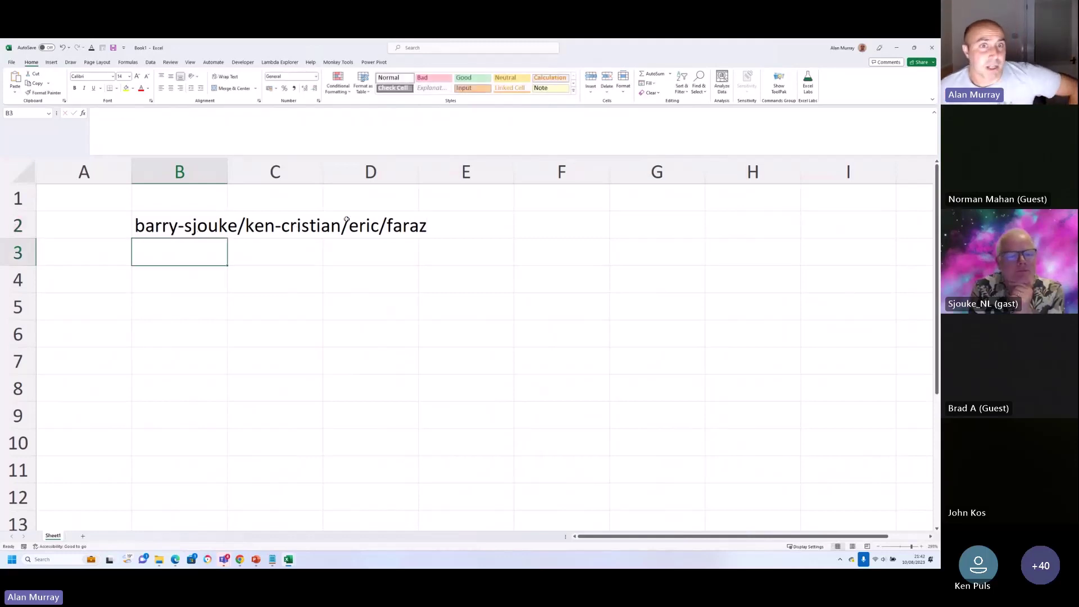
double_click(227, 177)
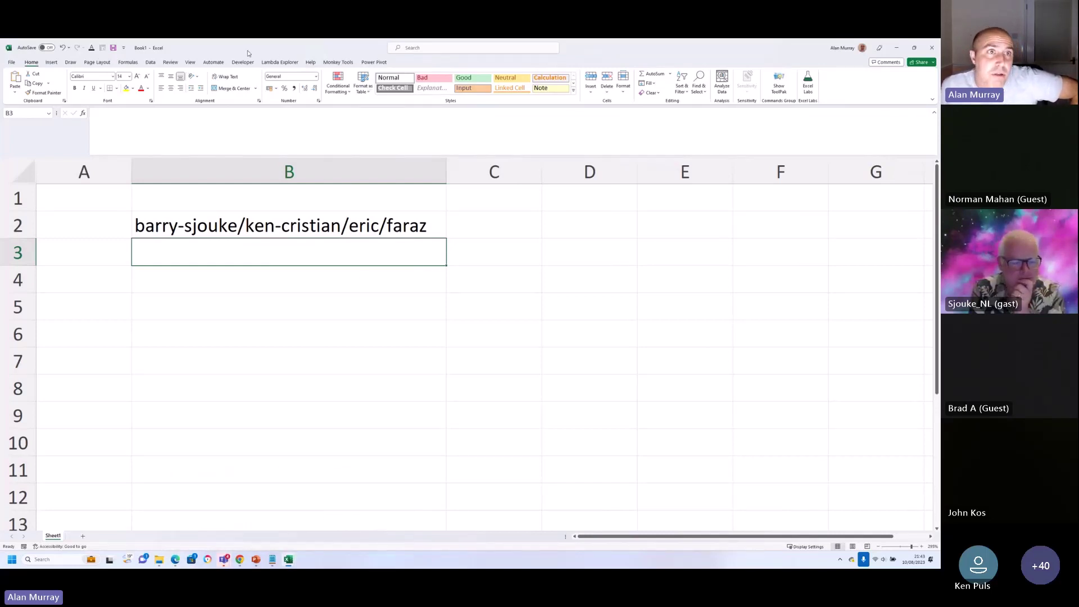
left_click(190, 62)
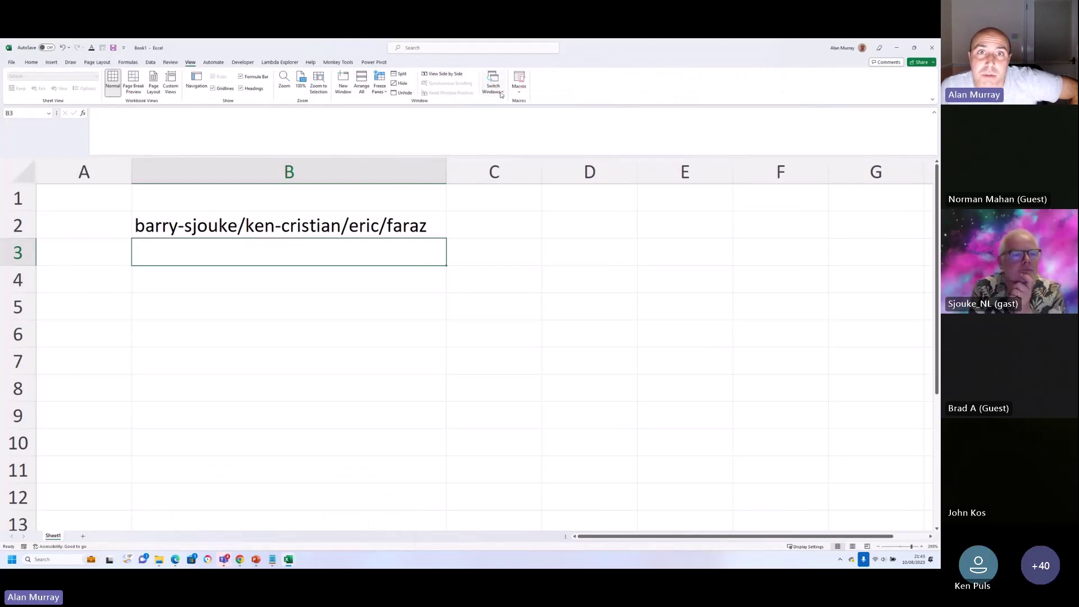
left_click(500, 93)
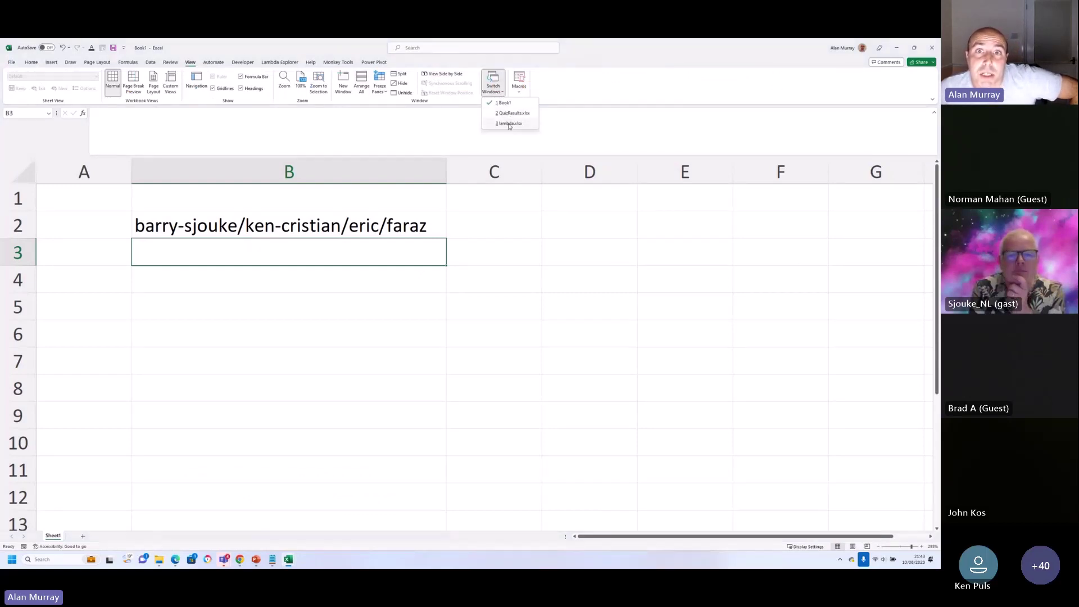
Copy the TEXTBETWEEN formula from H2 in lambda.xlsx, then return to Book1
left_click(509, 123)
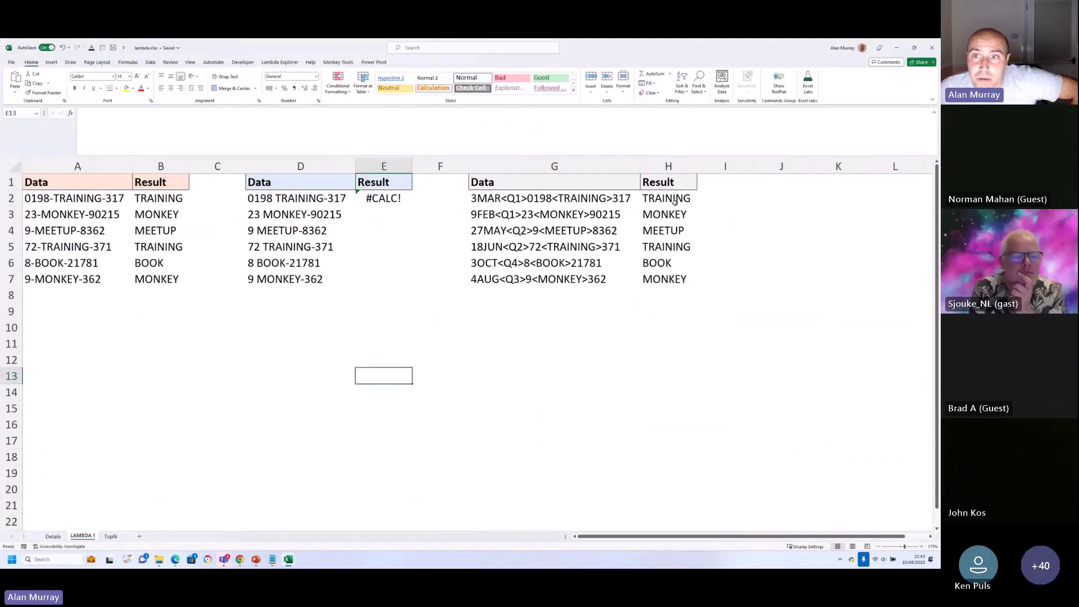
left_click(675, 201)
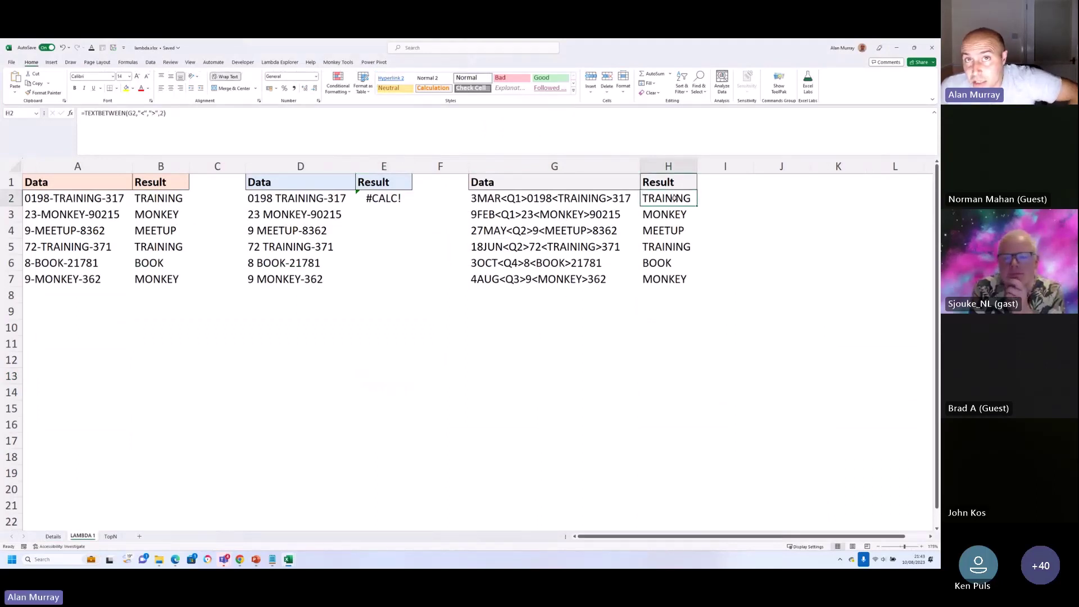
right_click(675, 198)
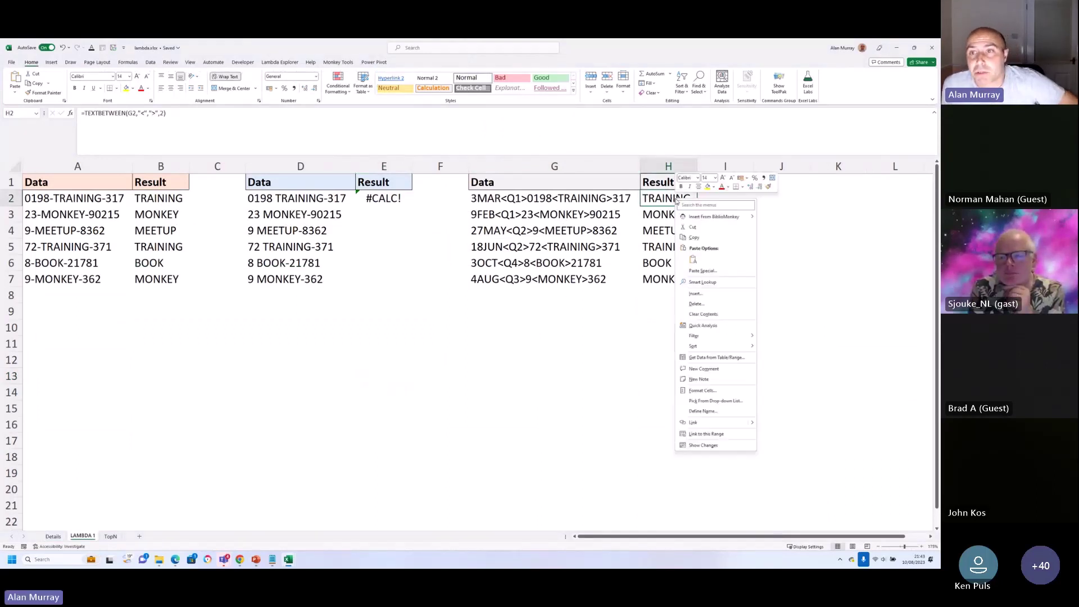
key("Escape")
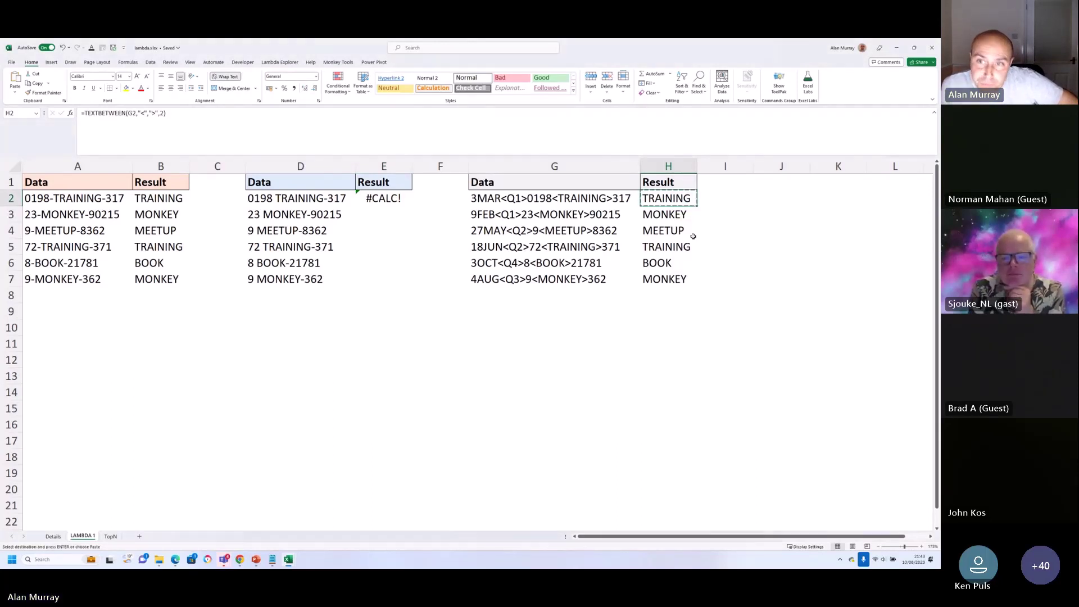
key("ctrl+c")
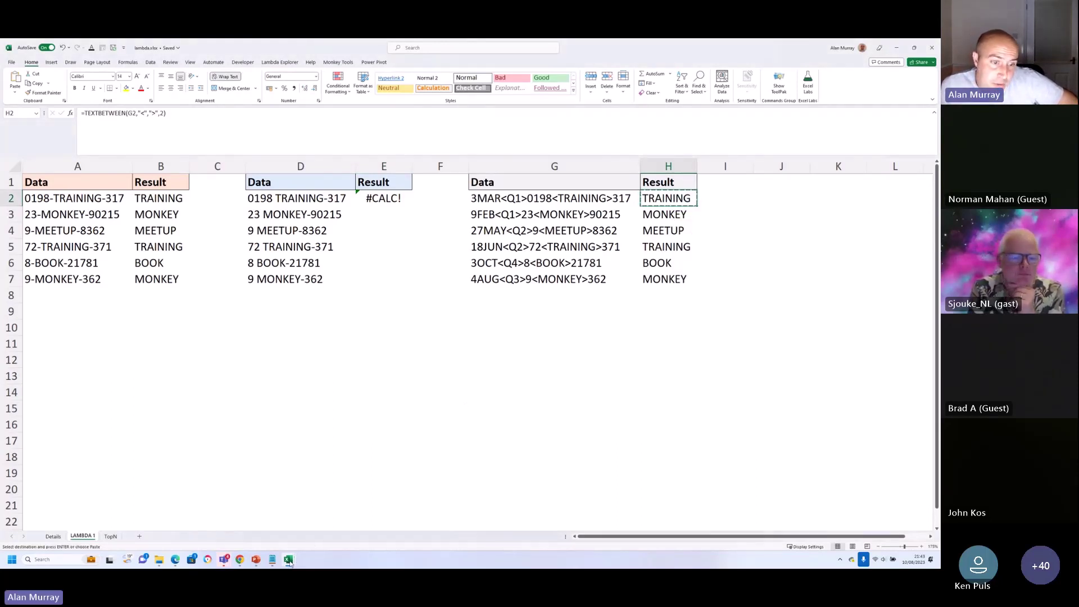
mouse_move(295, 557)
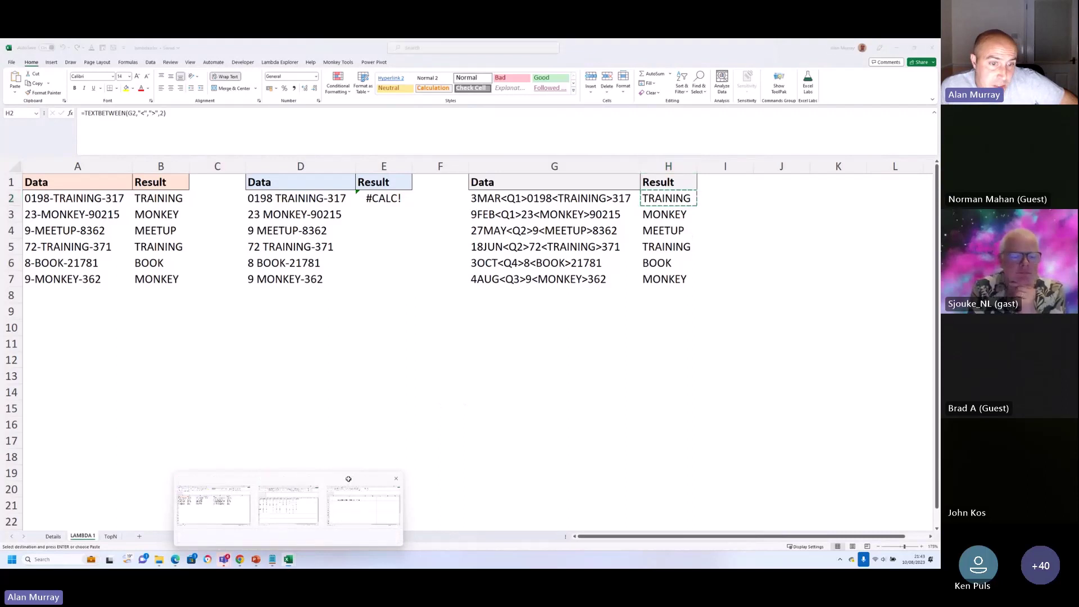
left_click(341, 523)
left_click(483, 232)
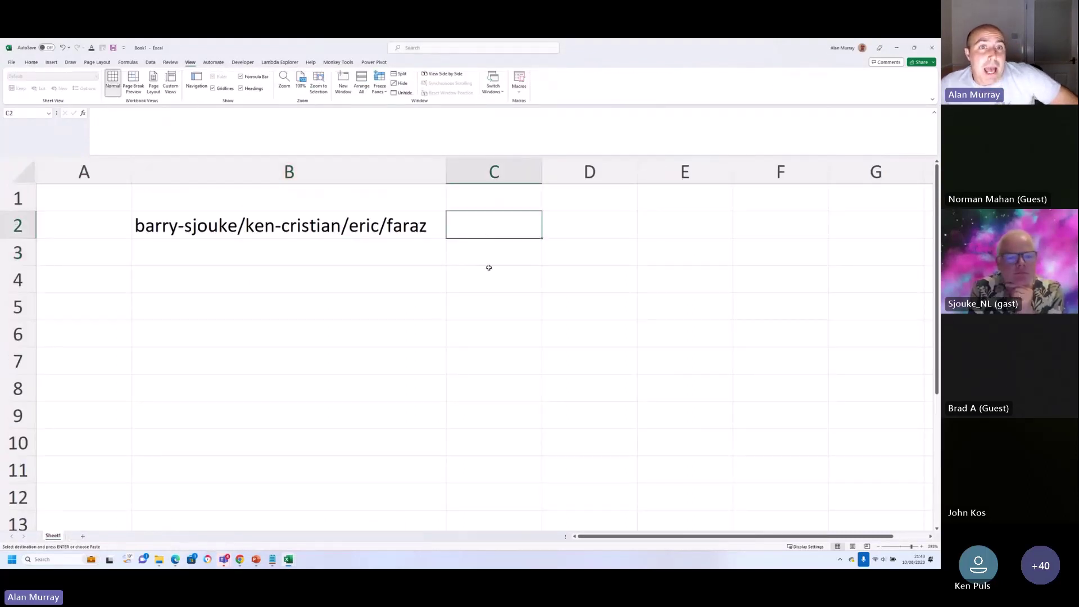
key("ctrl+v")
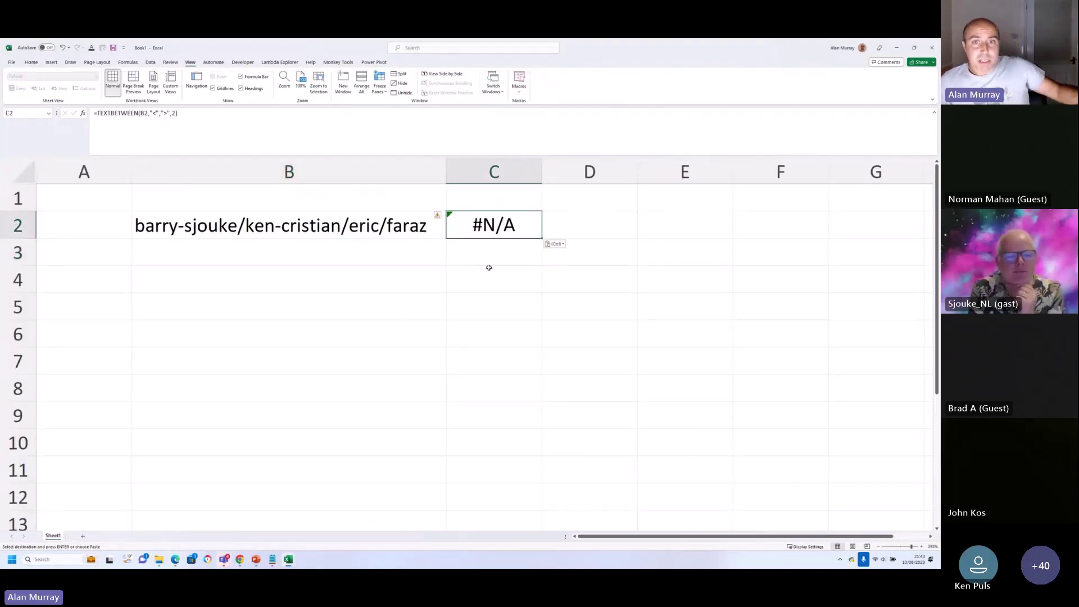
left_click(488, 267)
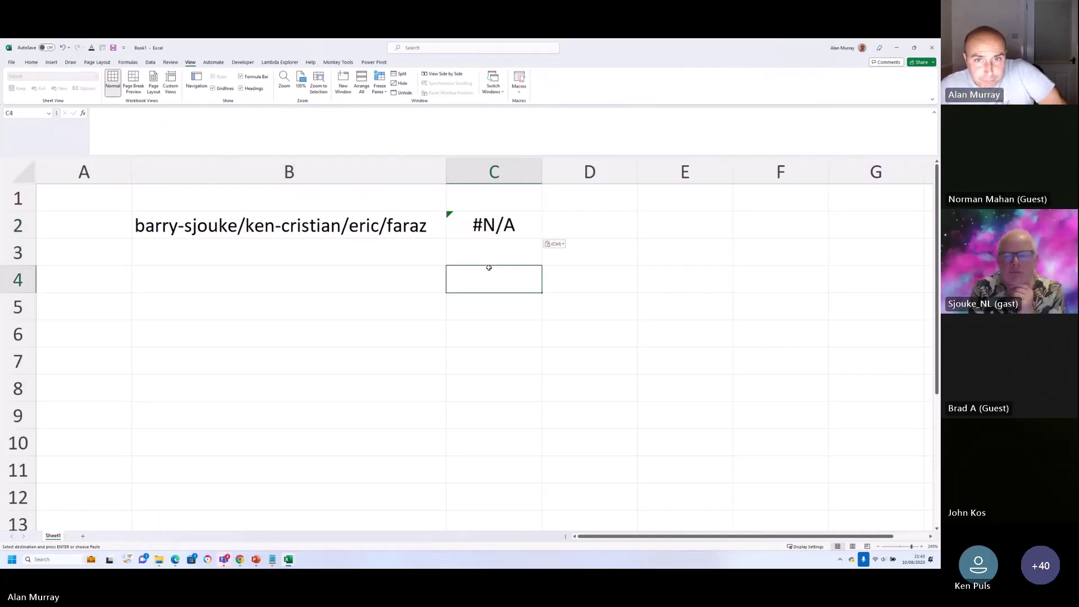
left_click(503, 223)
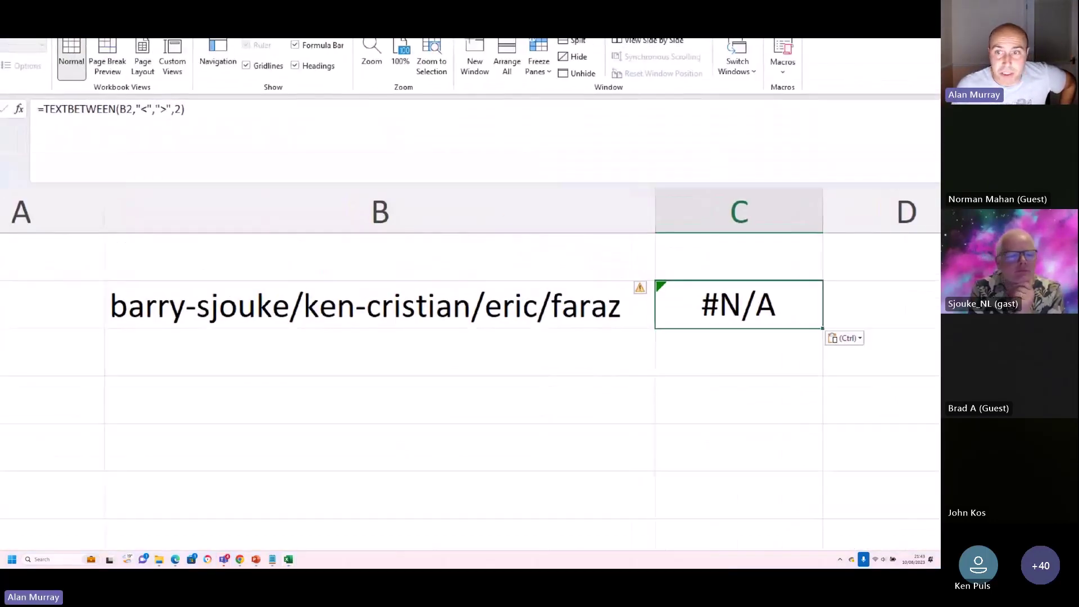
mouse_move(670, 276)
left_mouse_down()
mouse_move(420, 203)
mouse_move(195, 156)
mouse_move(162, 118)
mouse_move(159, 128)
mouse_move(176, 124)
left_mouse_up()
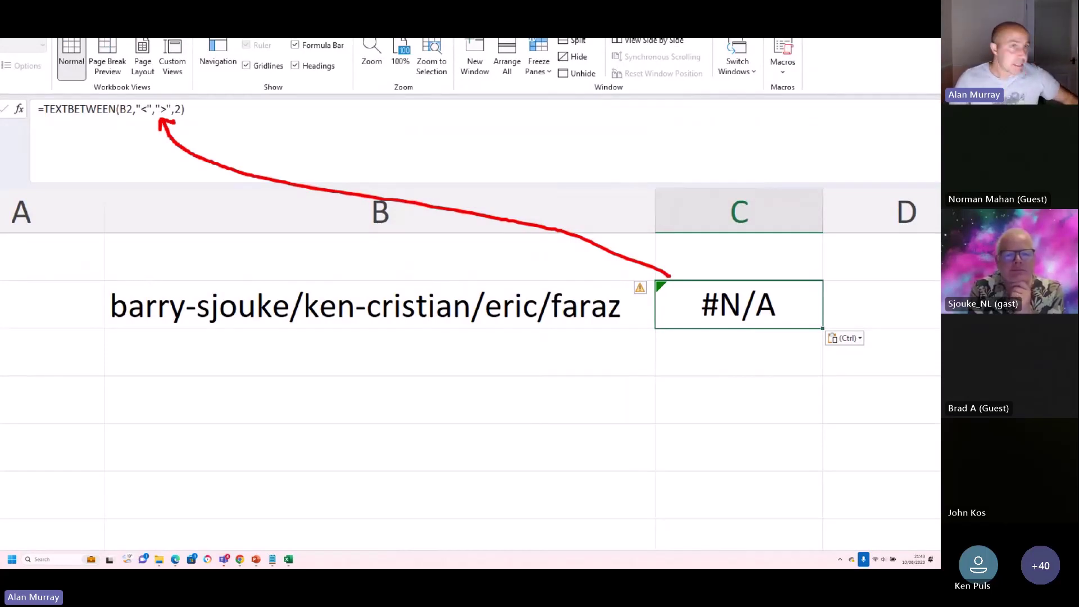
key("Escape")
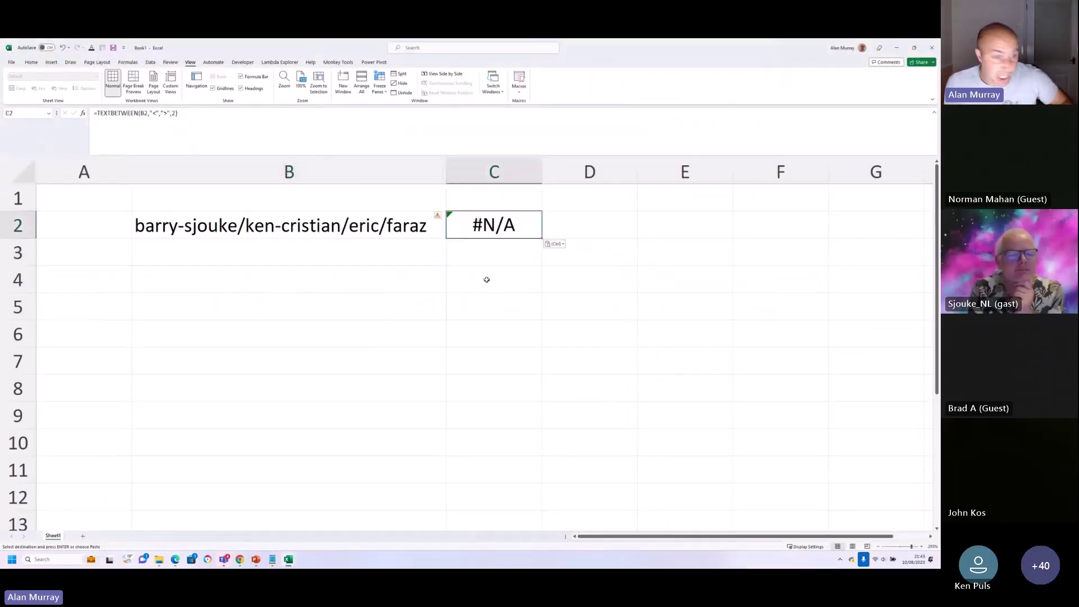
key("Delete")
left_click(495, 322)
left_click(510, 234)
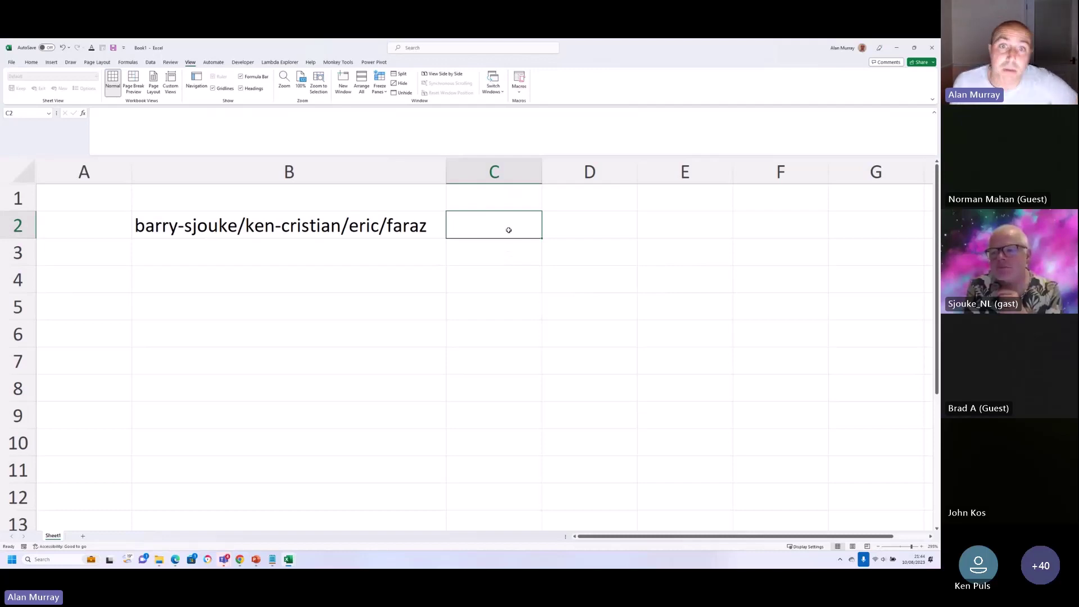
Enter =TEXTBETWEEN(B2,"/",,2) in C2 so it returns eric
left_click(506, 245)
left_click(510, 230)
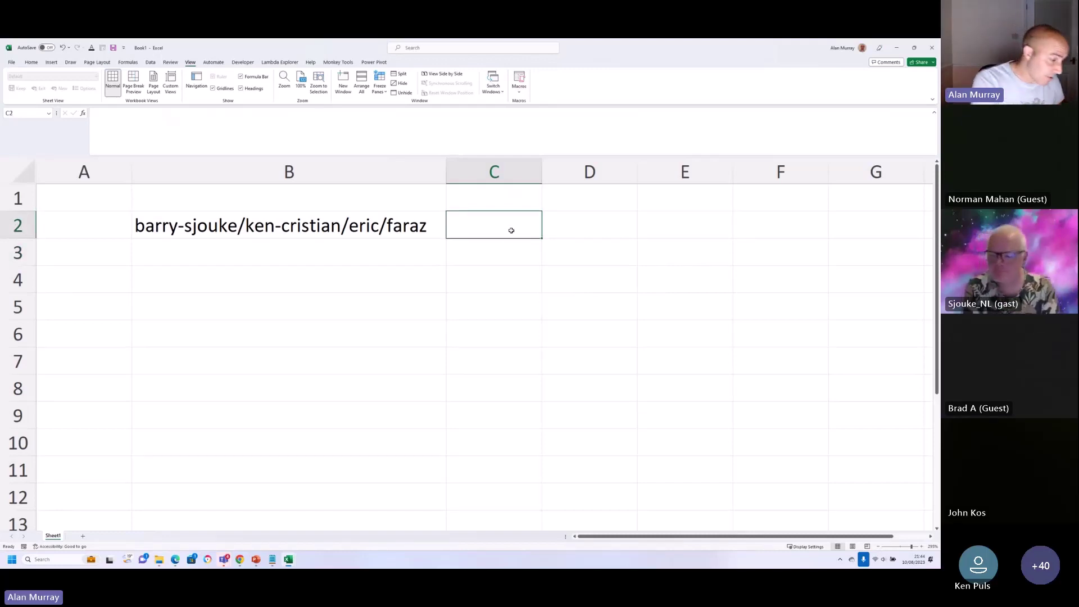
type("=te")
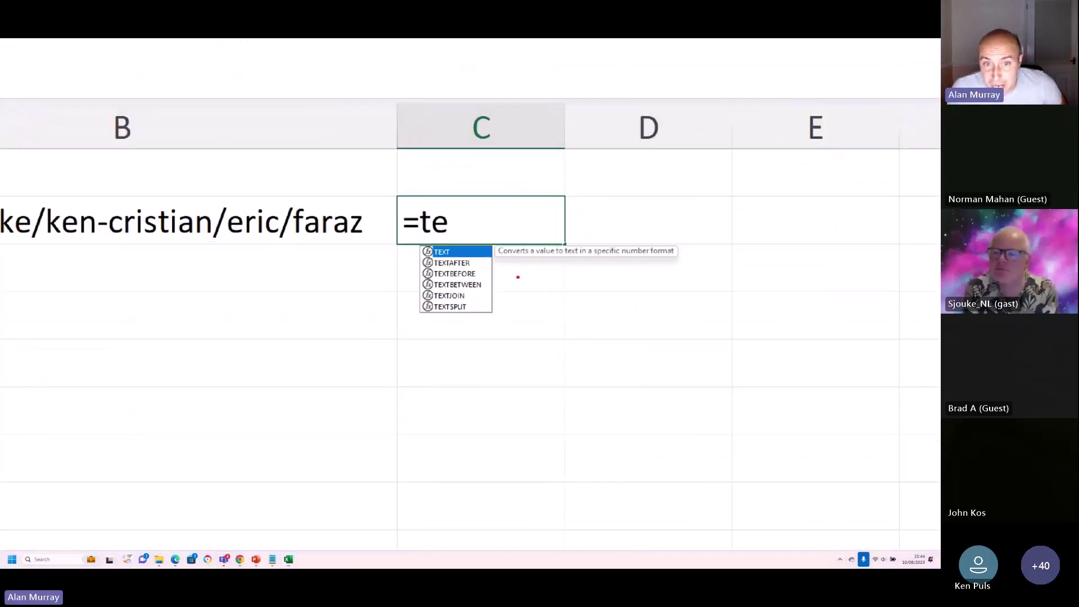
mouse_move(536, 276)
left_mouse_down()
mouse_move(487, 281)
mouse_move(499, 270)
mouse_move(501, 286)
left_mouse_up()
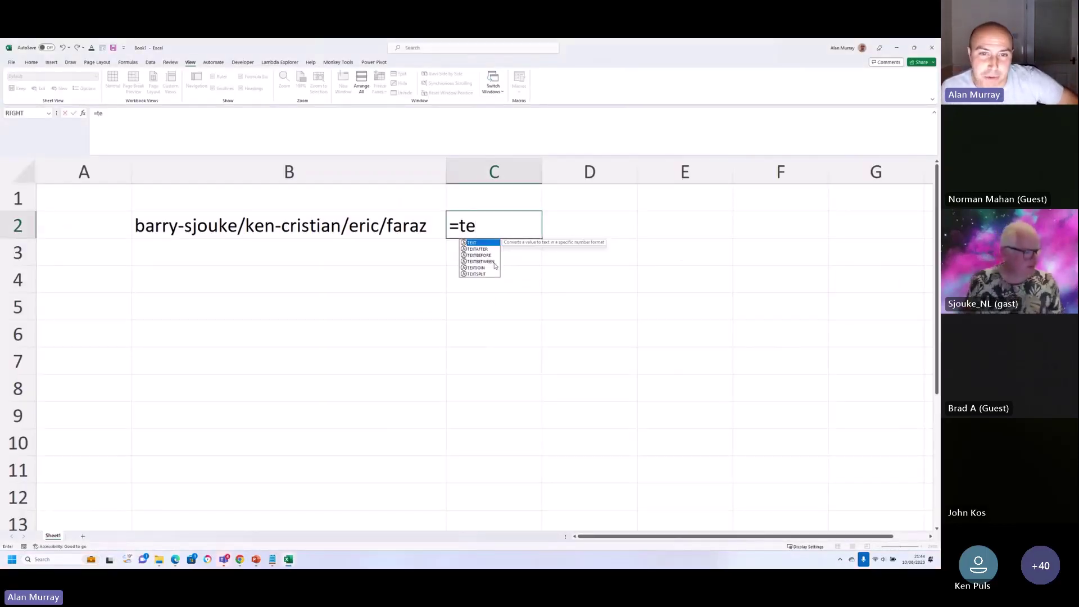
double_click(481, 261)
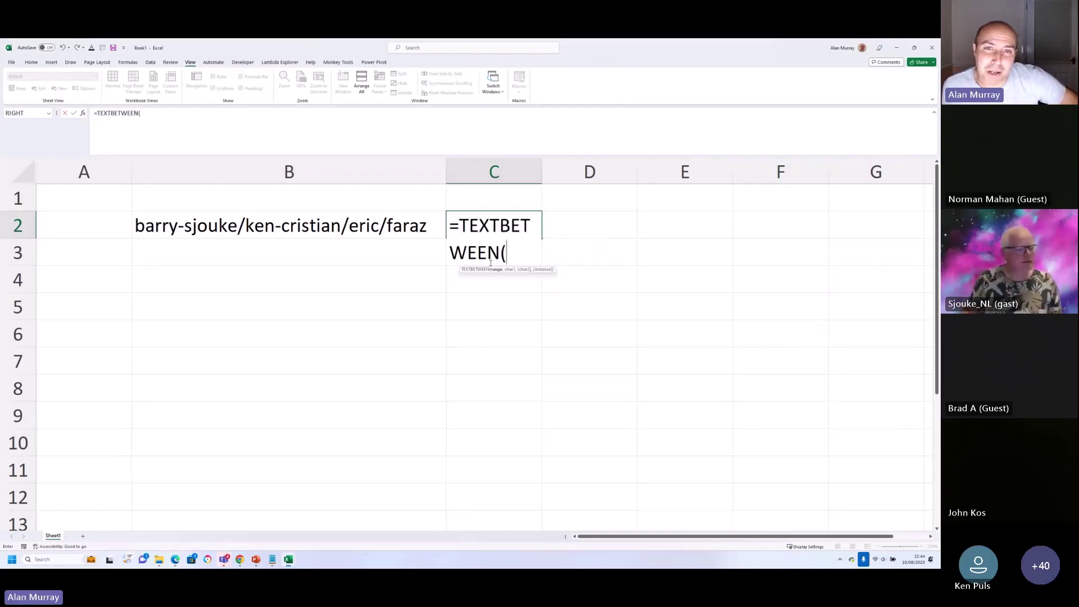
left_click(365, 230)
type(",")
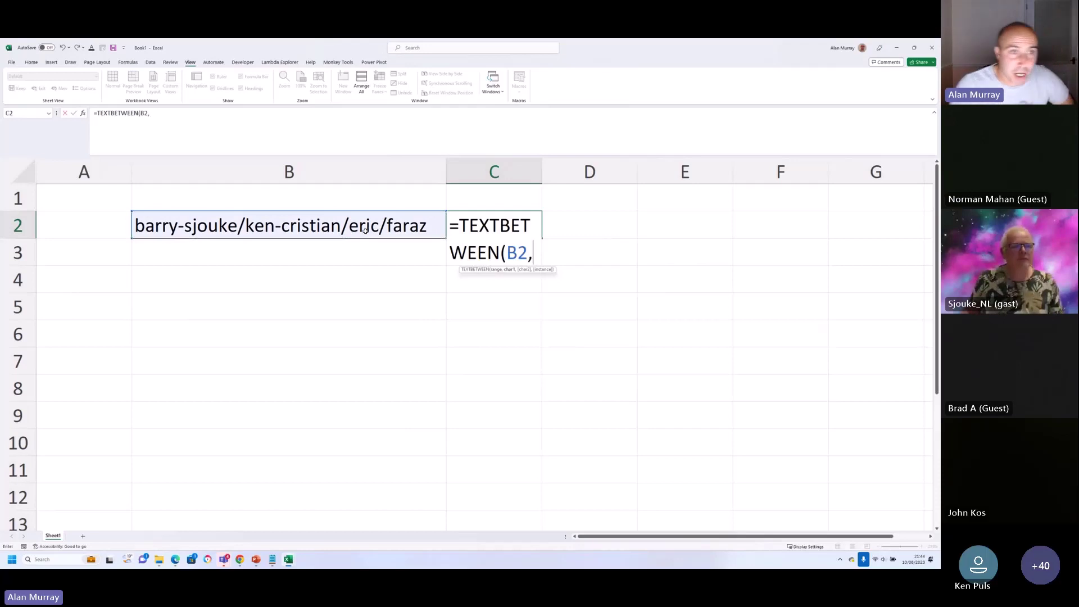
type("\"")
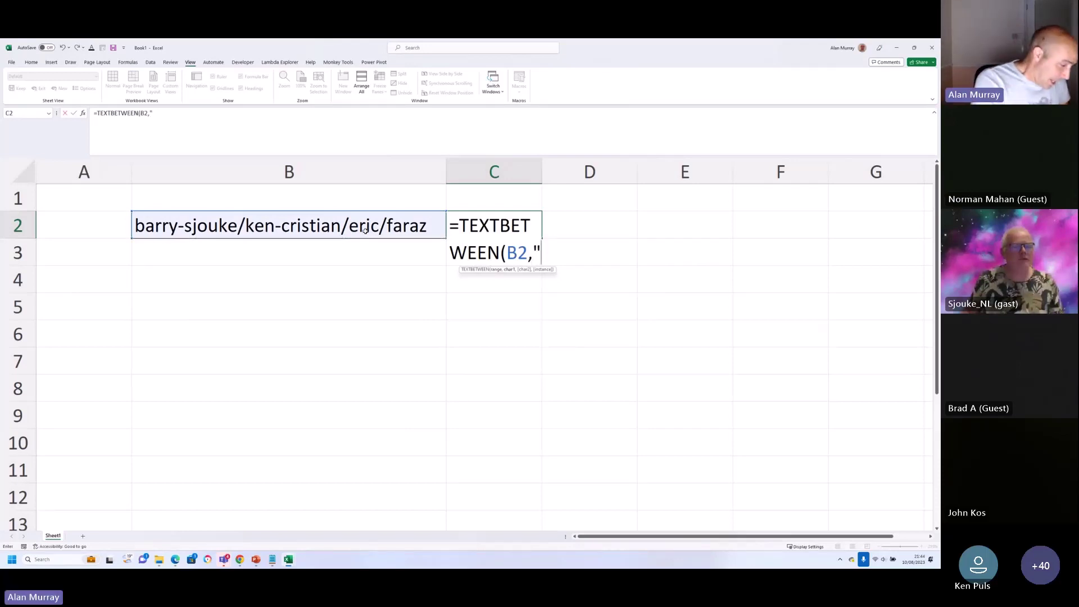
type("/\"")
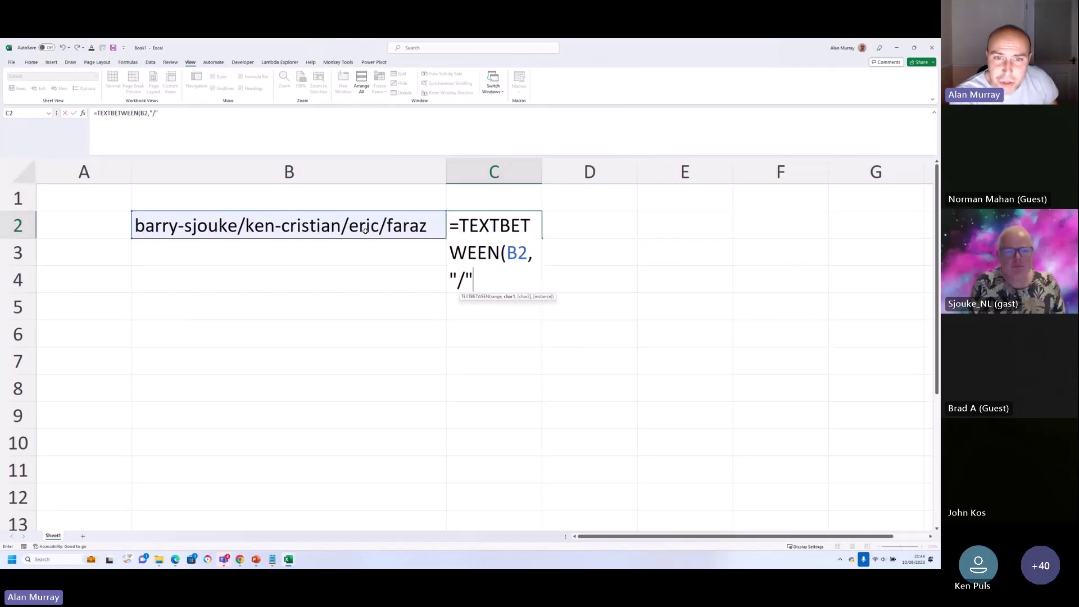
type(",,")
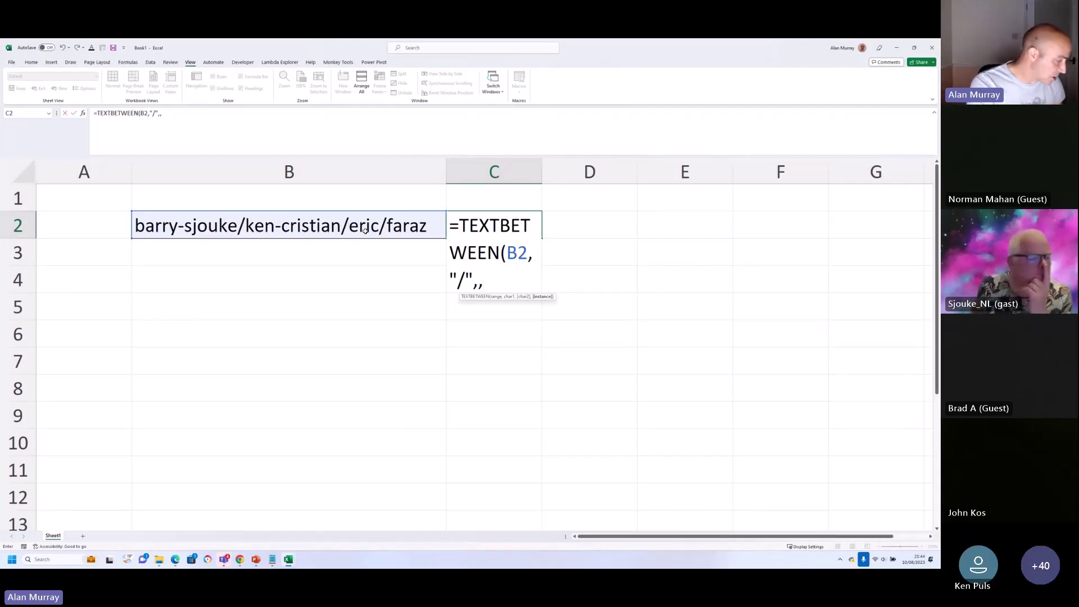
type("2)")
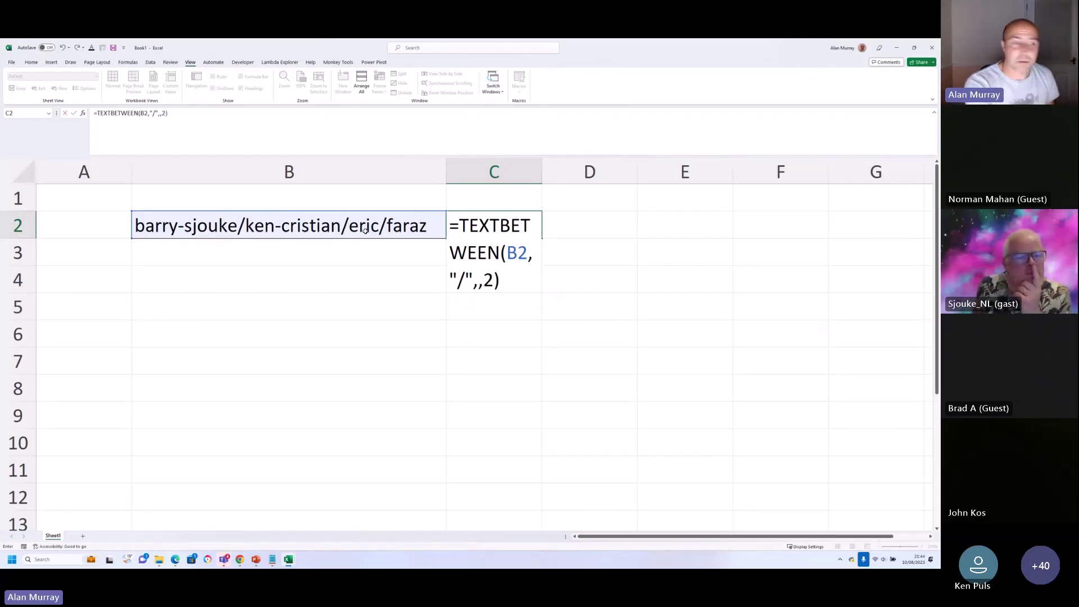
key("Return")
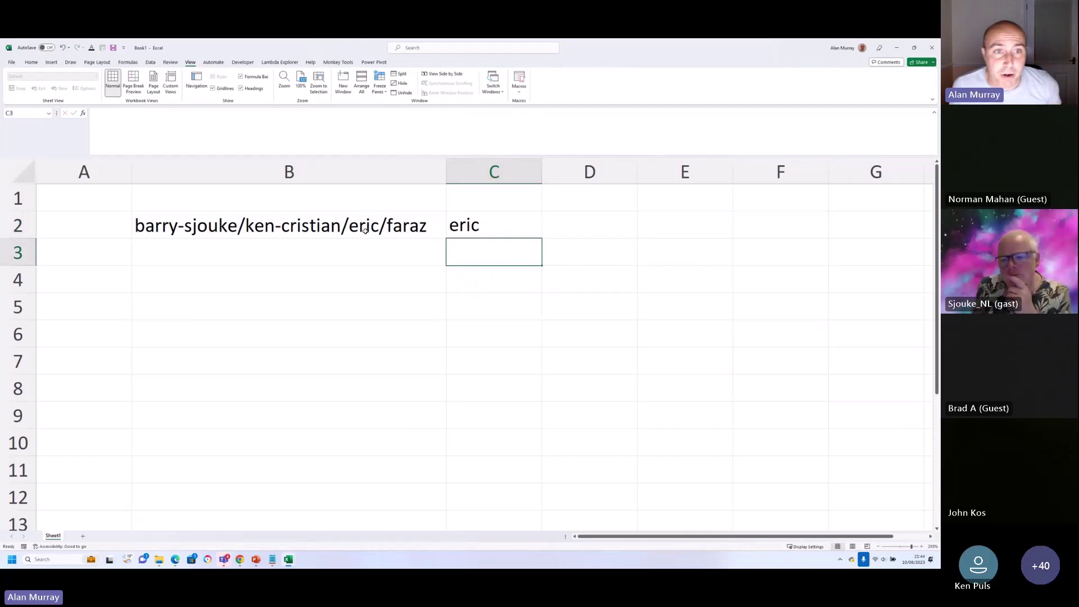
left_click(498, 228)
double_click(520, 228)
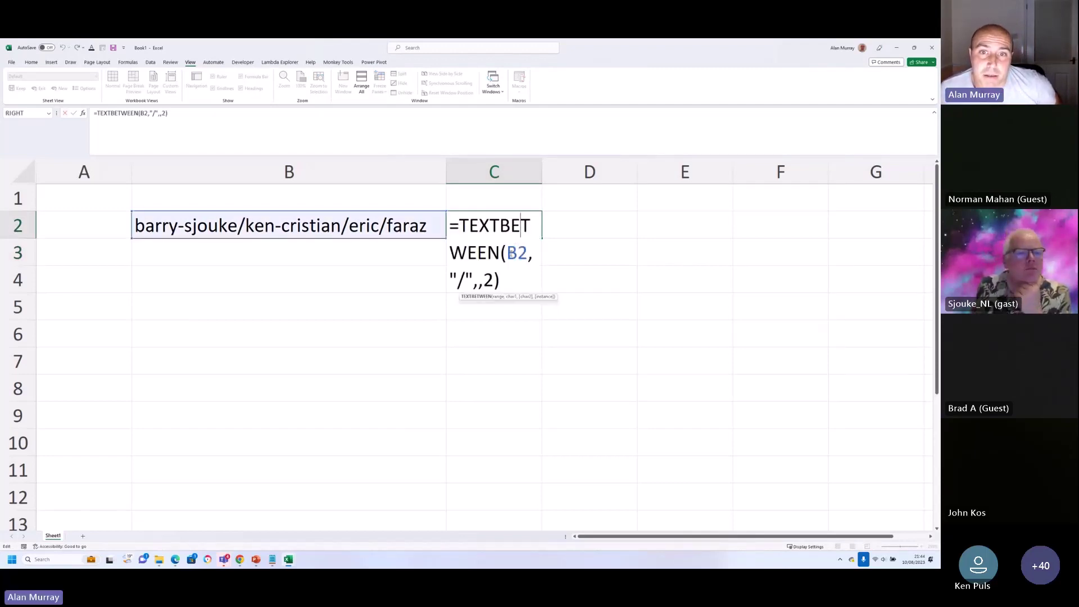
Widen column C and recommit the TEXTBETWEEN formula in C2
key("Escape")
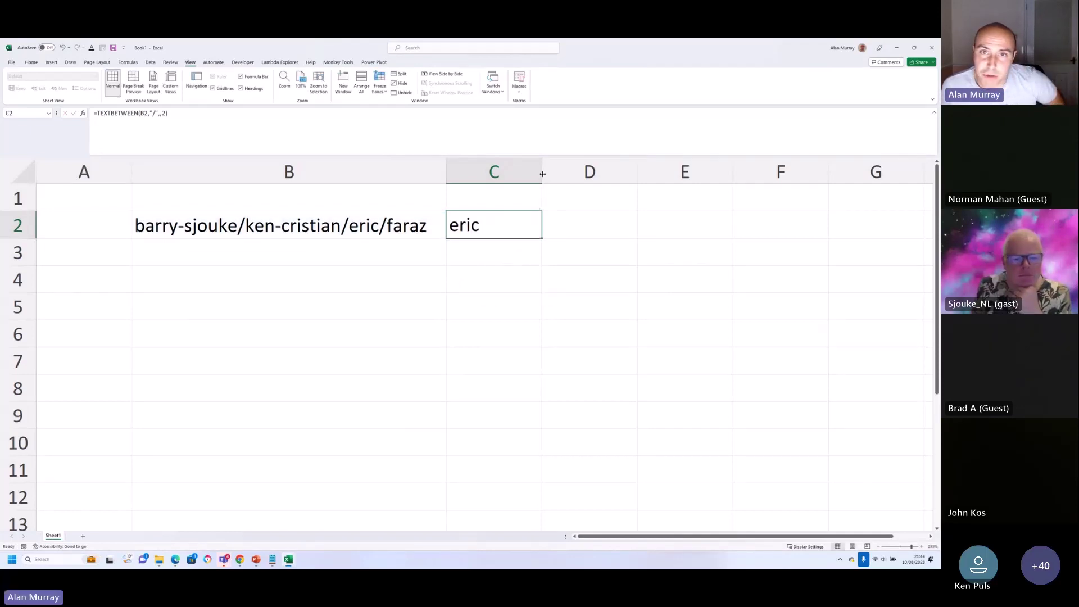
left_click_drag(542, 174, 670, 176)
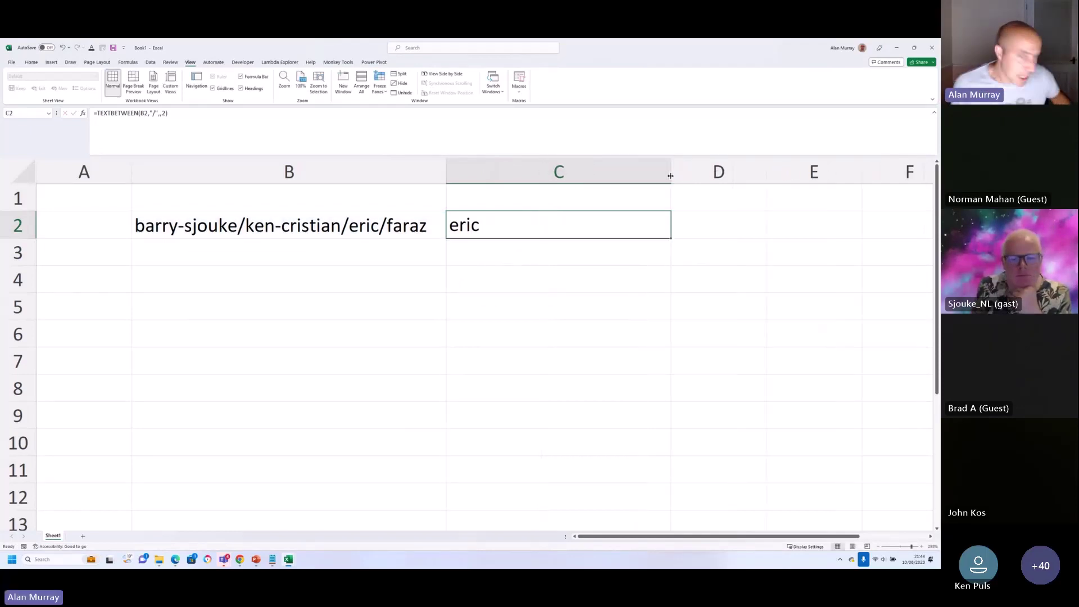
double_click(587, 224)
left_click_drag(587, 224, 659, 225)
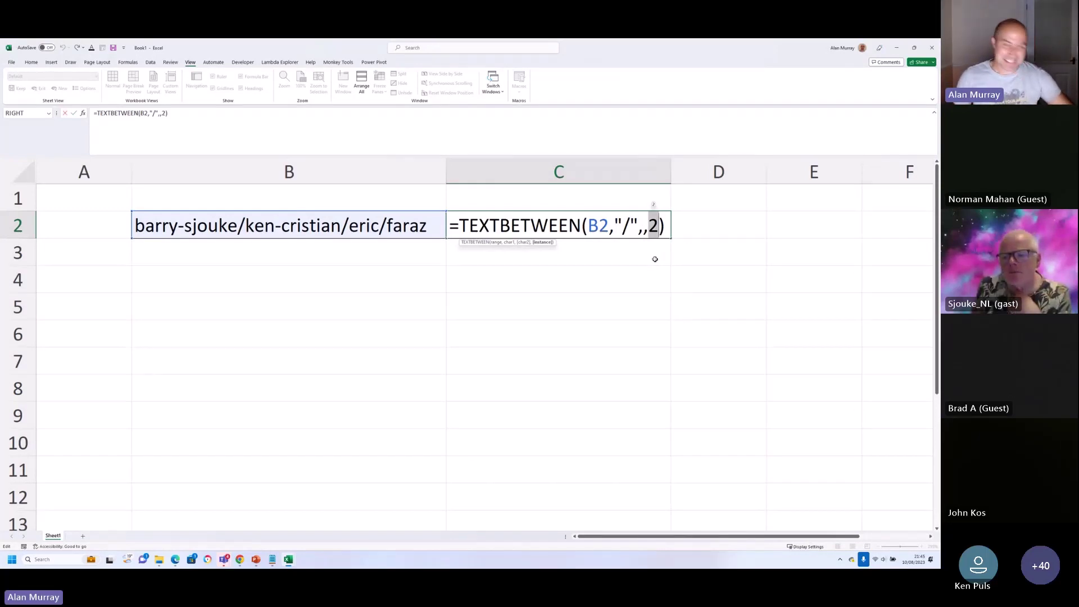
key("Return")
Close the scratch Book1 workbook window
left_click_drag(588, 303, 562, 279)
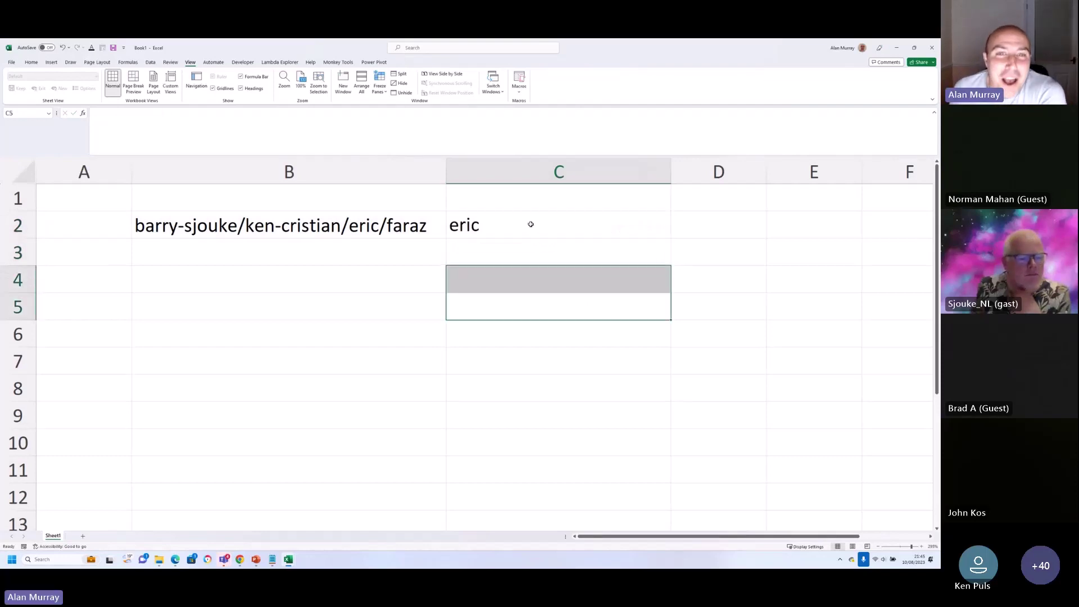
left_click(531, 227)
left_click(524, 249)
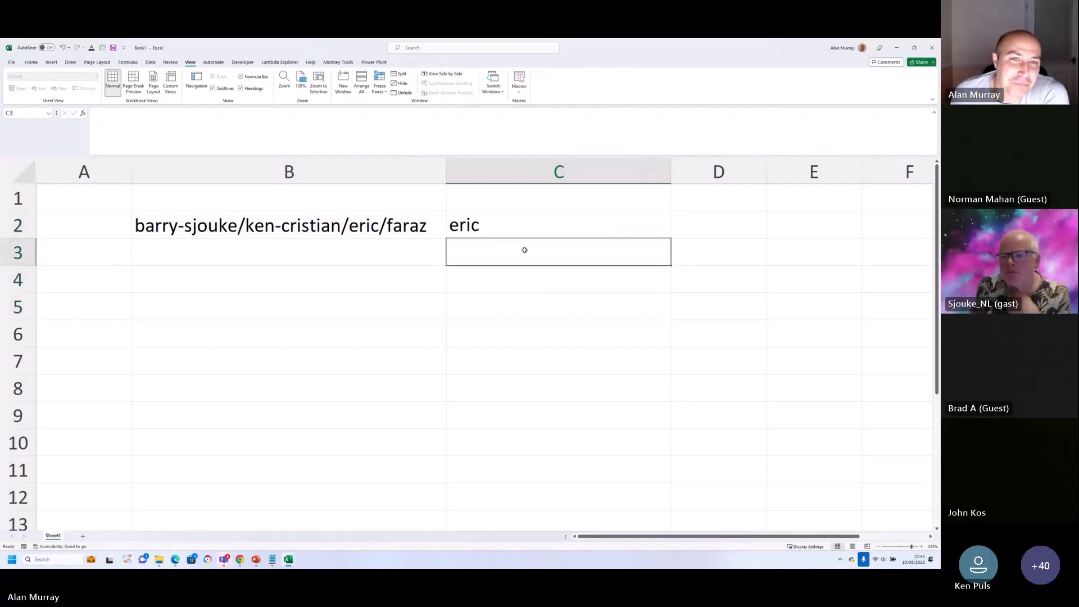
left_click(409, 268)
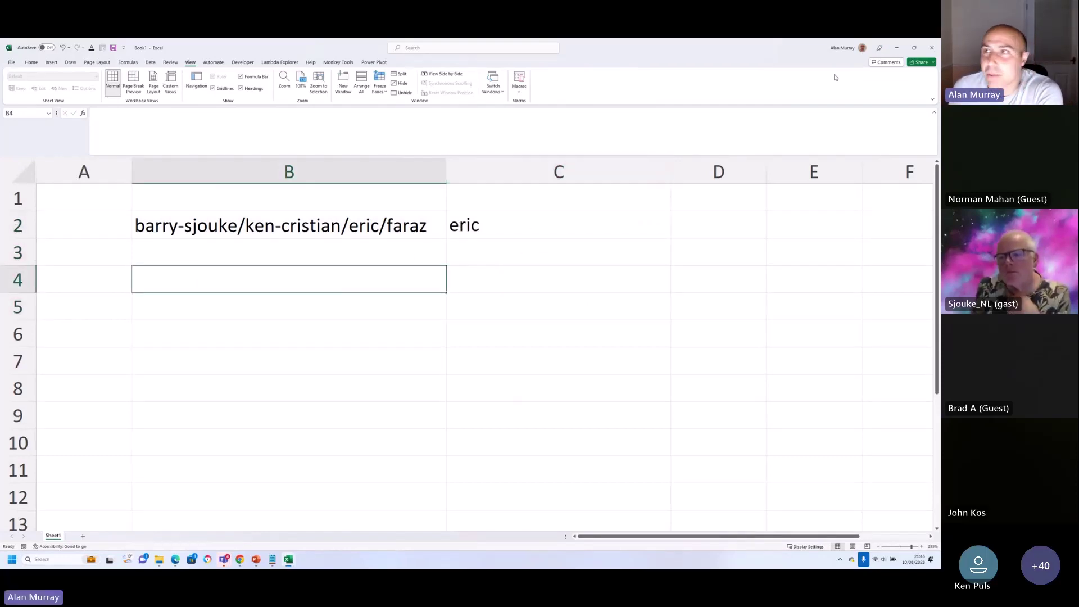
left_click(930, 49)
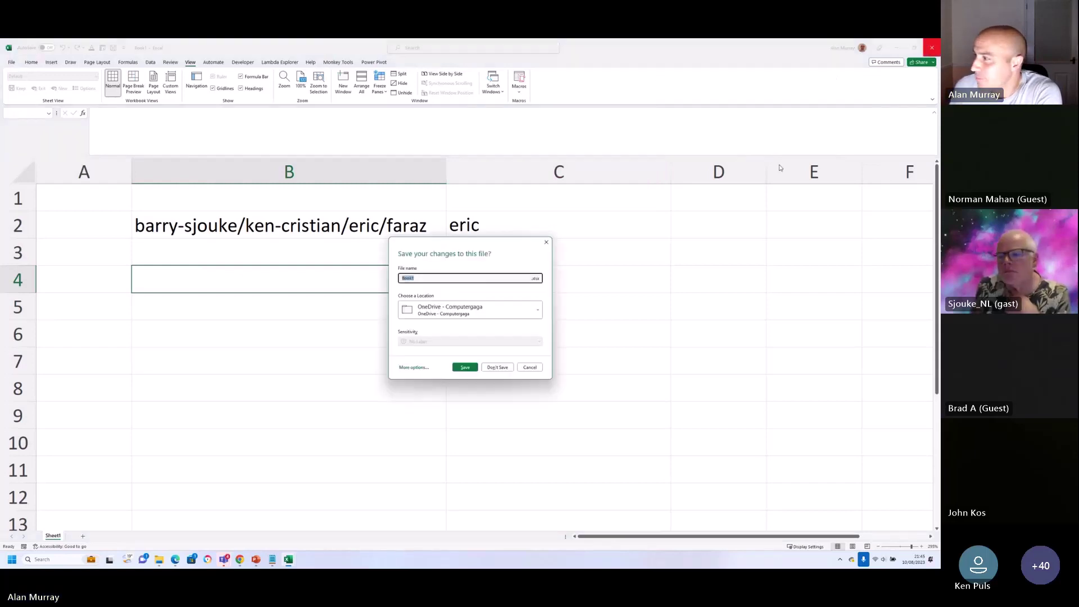
Discard Book1 without saving, glance over lambda.xlsx, then switch to the PowerPoint deck
left_click(497, 367)
left_click(502, 384)
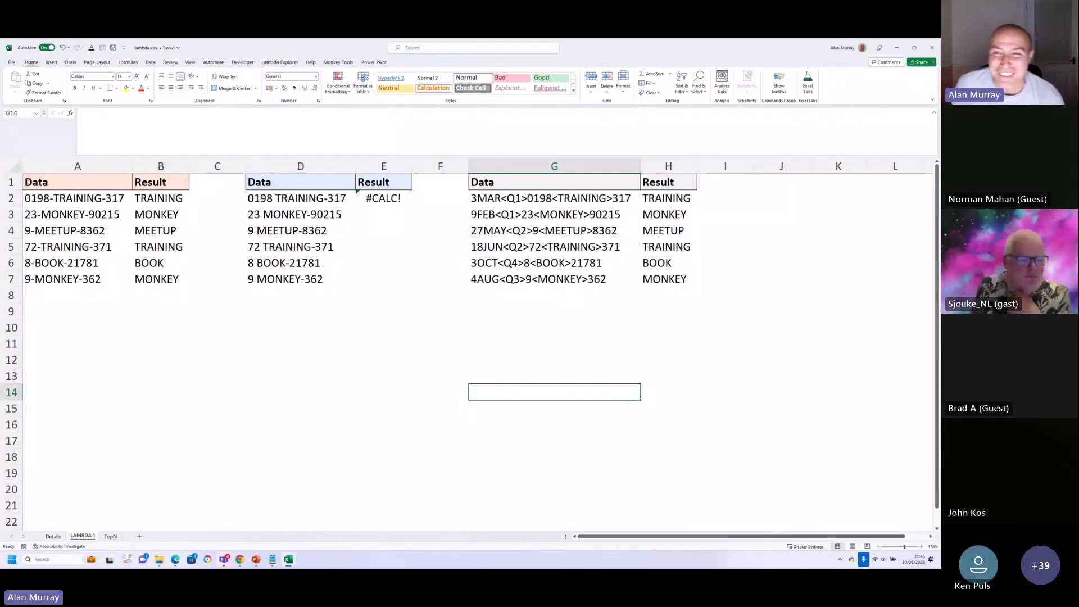
left_click(723, 329)
left_click(656, 329)
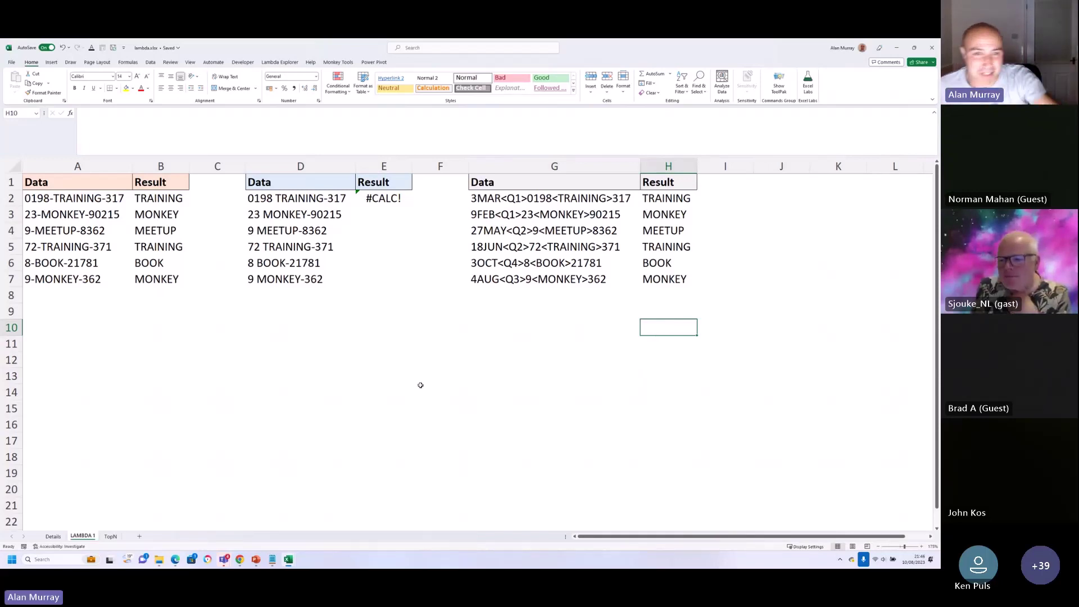
left_click(420, 386)
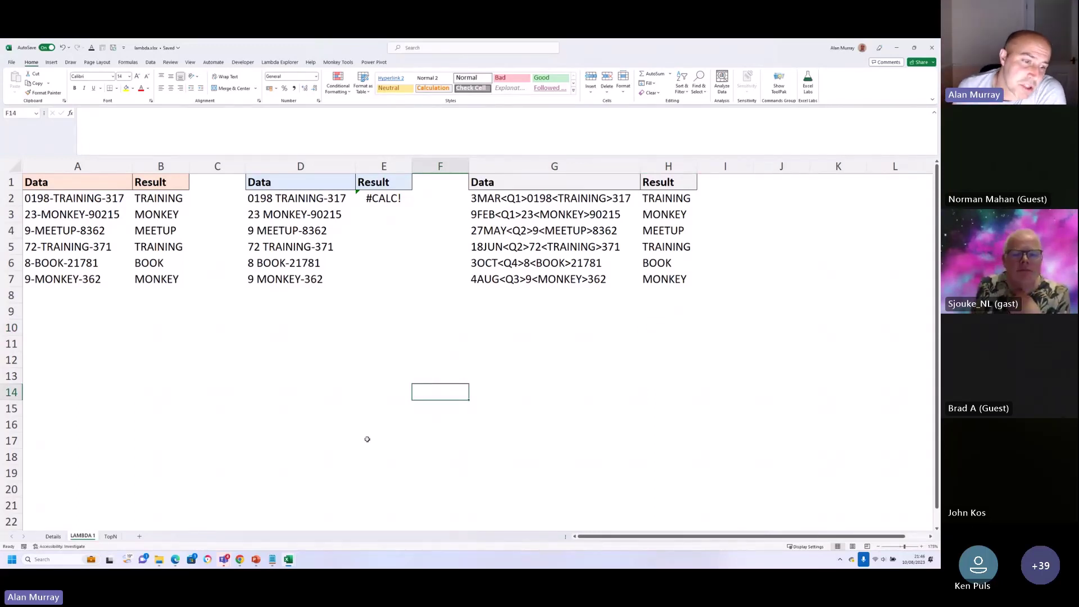
left_click(256, 560)
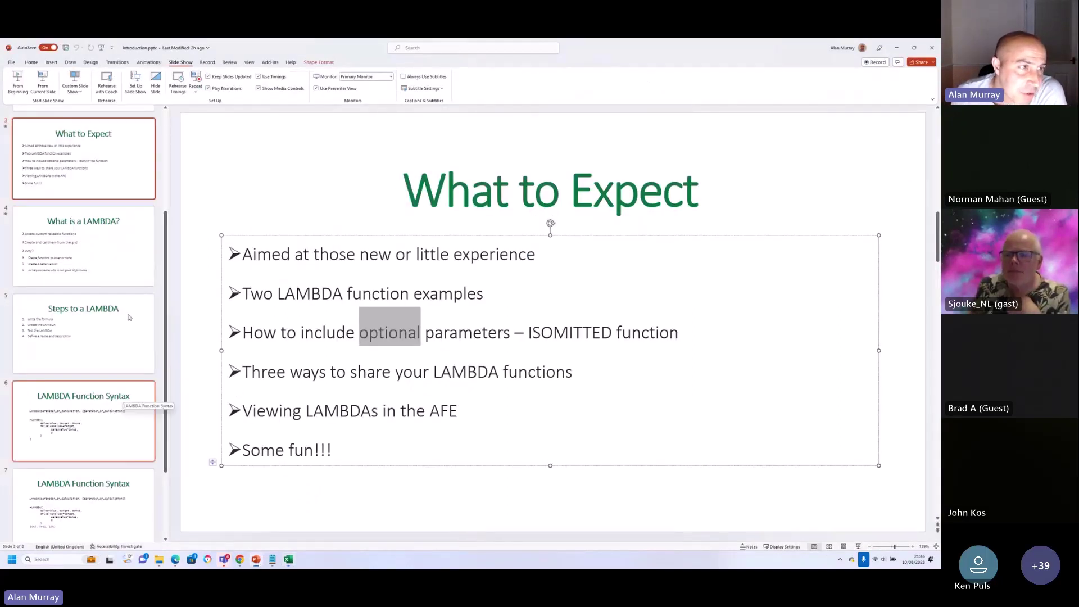
Highlight the Two LAMBDA and Viewing LAMBDAs topics on the What to Expect slide
left_click(118, 185)
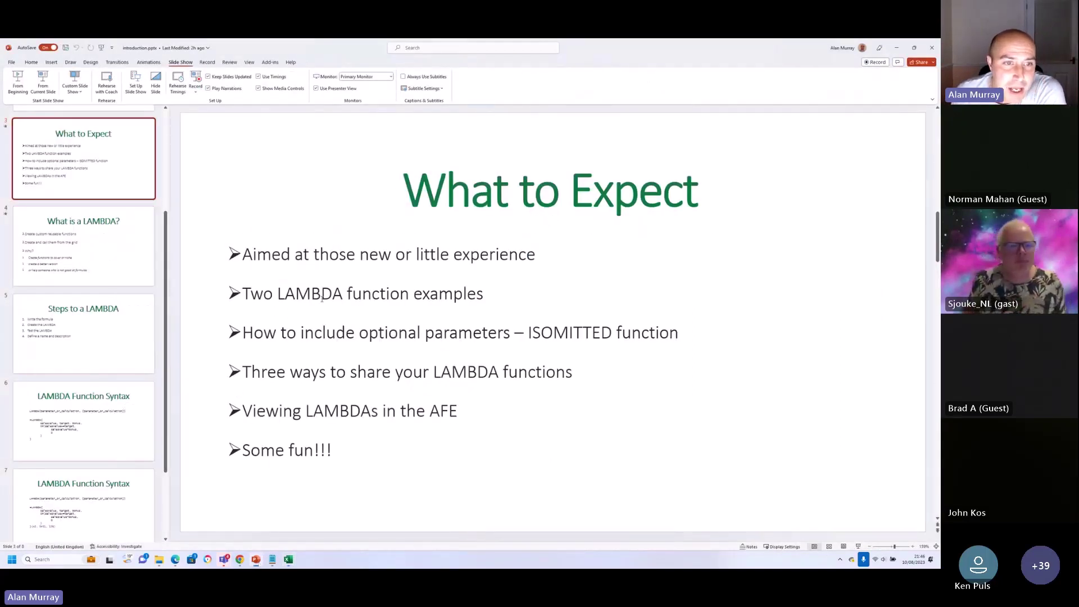
left_click_drag(242, 293, 347, 293)
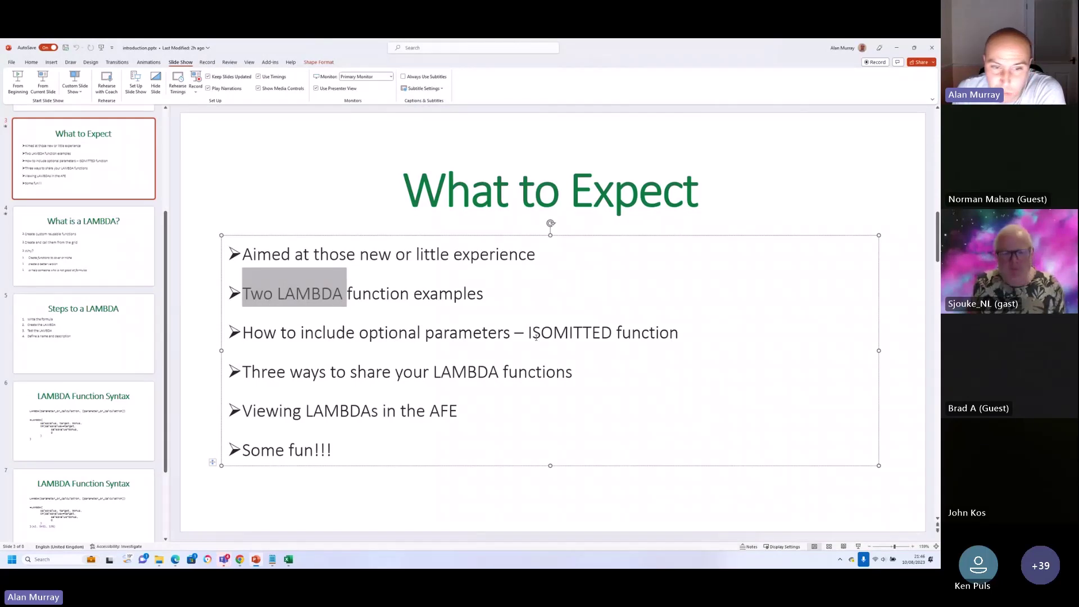
left_click_drag(324, 411, 371, 411)
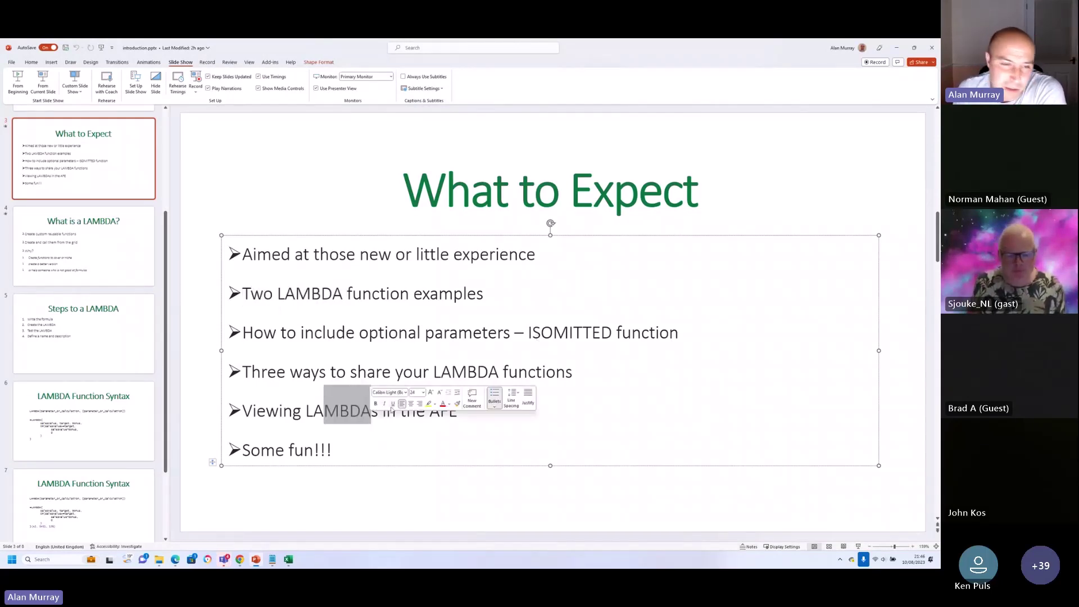
left_click(288, 559)
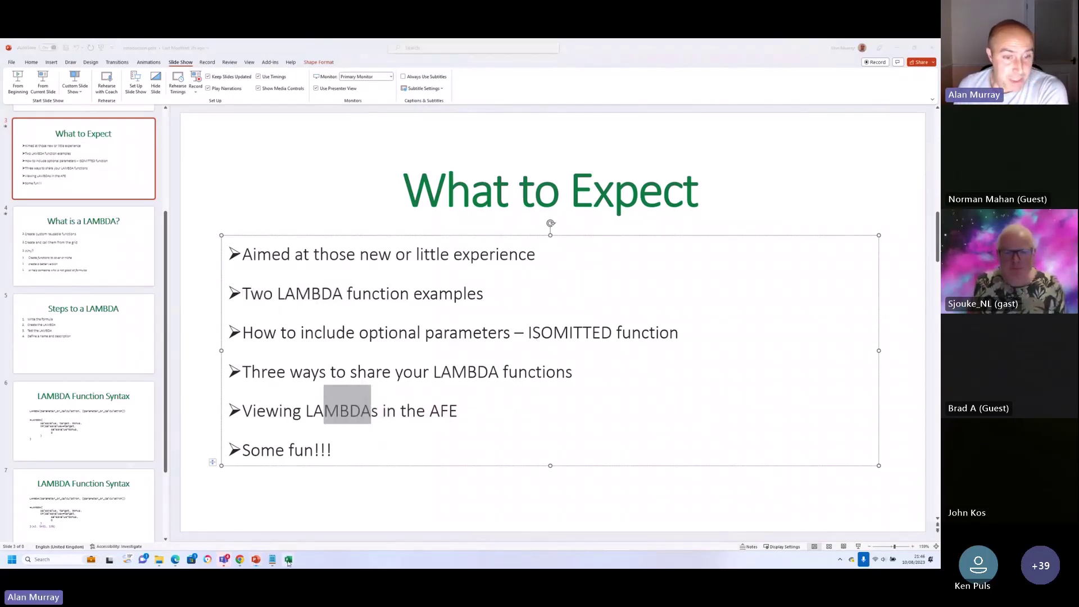
Bring lambda.xlsx forward, go to the TopN sheet, and select cell E5
left_click(276, 519)
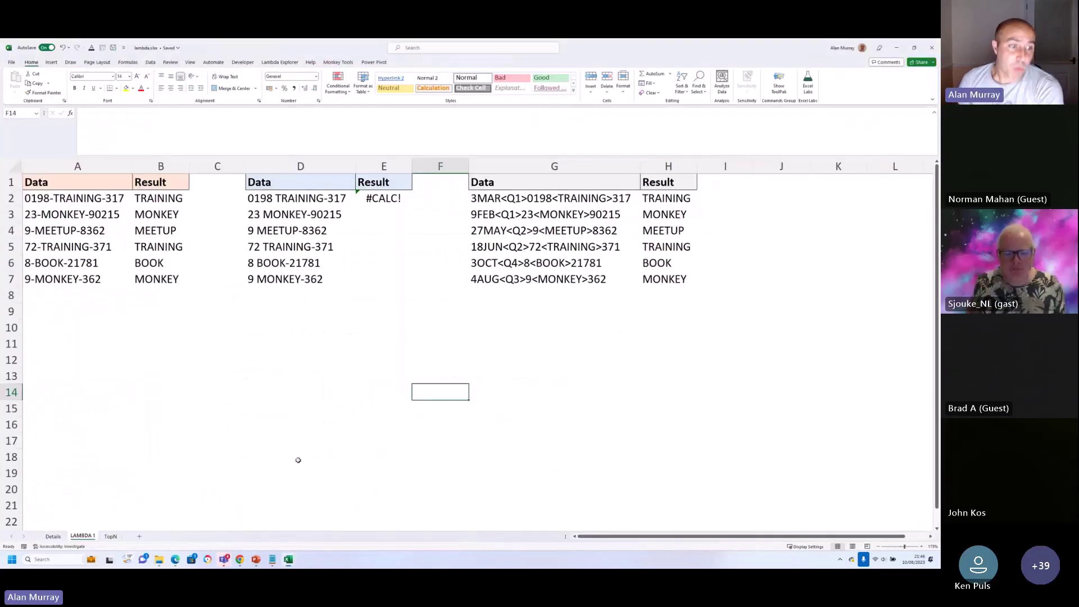
left_click(111, 536)
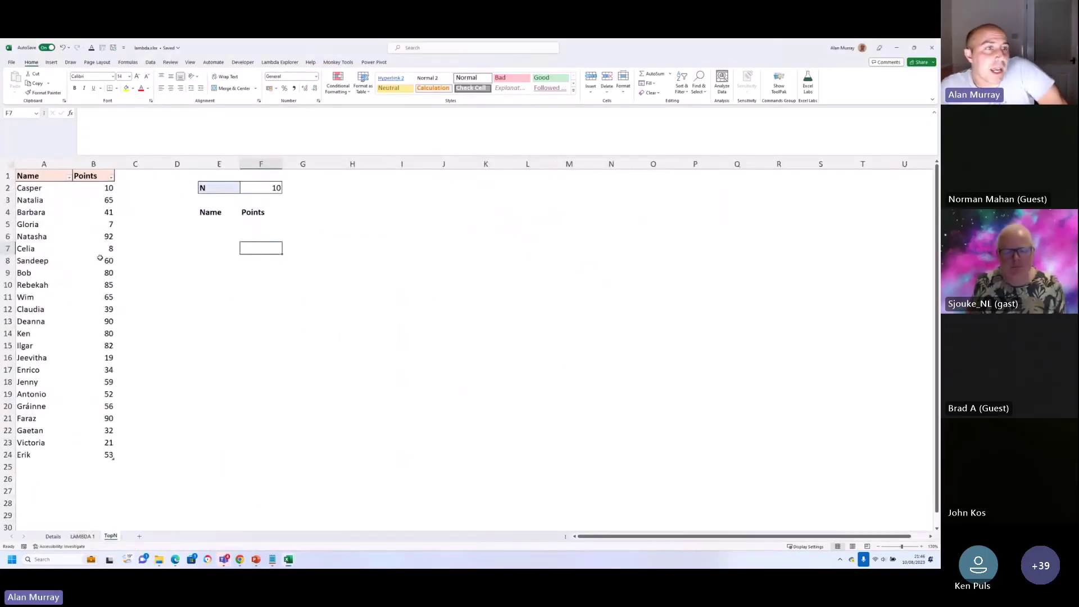
left_click(100, 258)
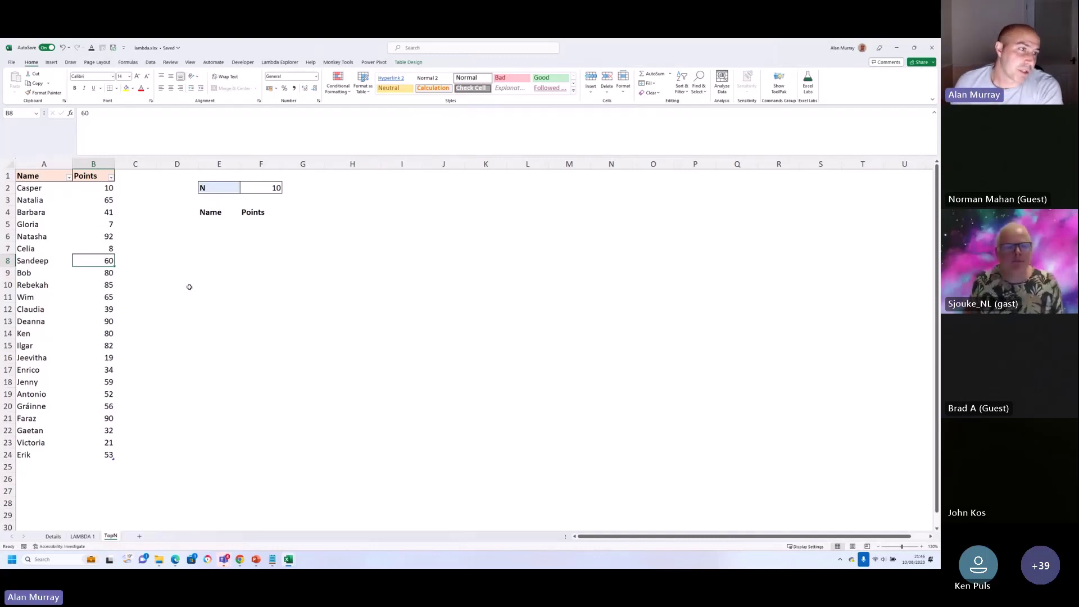
left_click(238, 309)
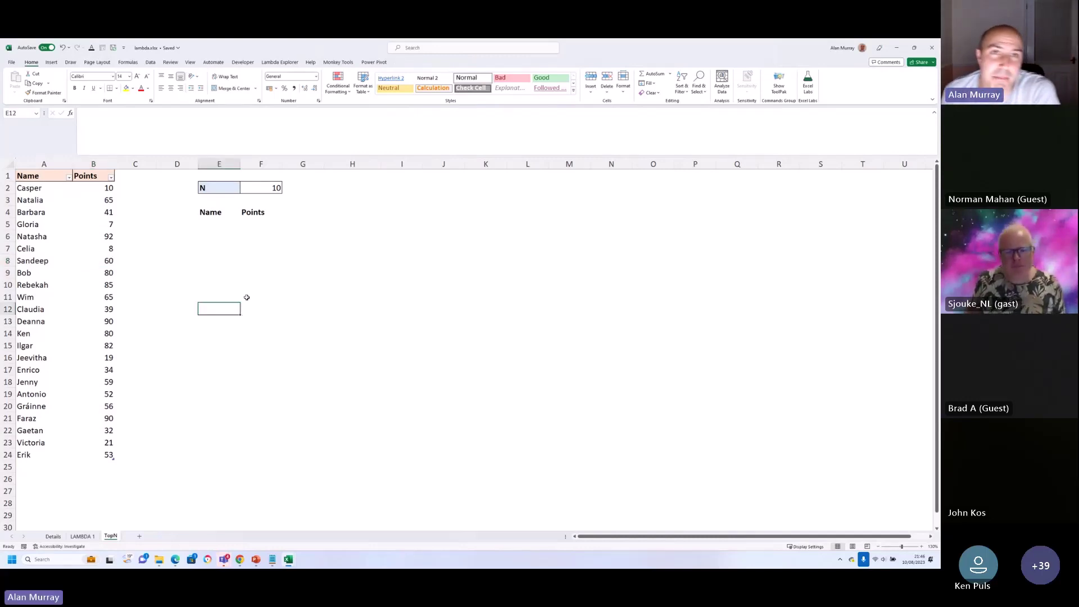
left_click(227, 225)
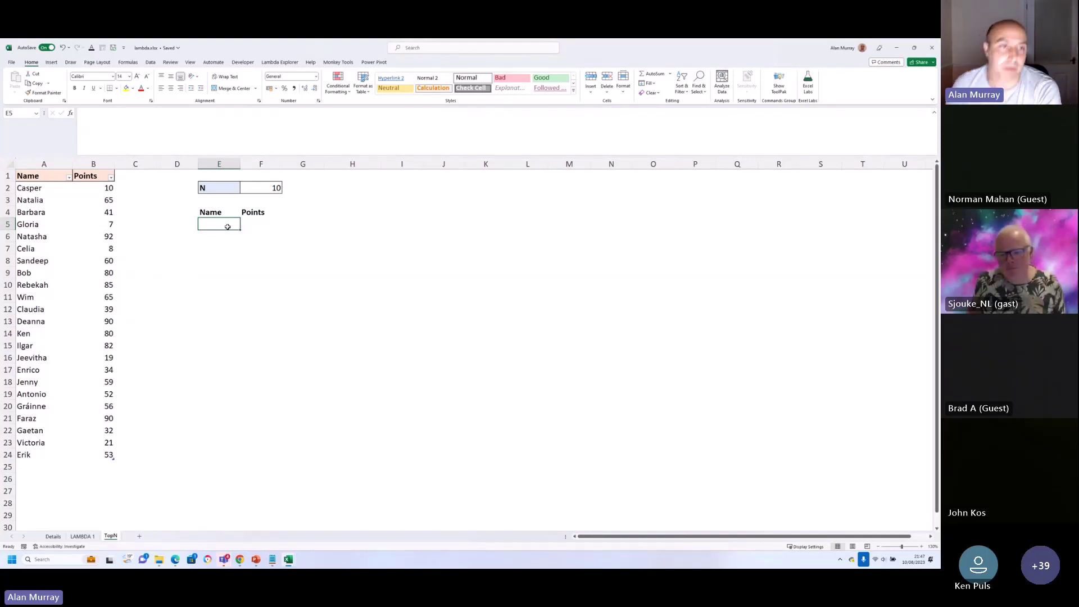
left_click(241, 246)
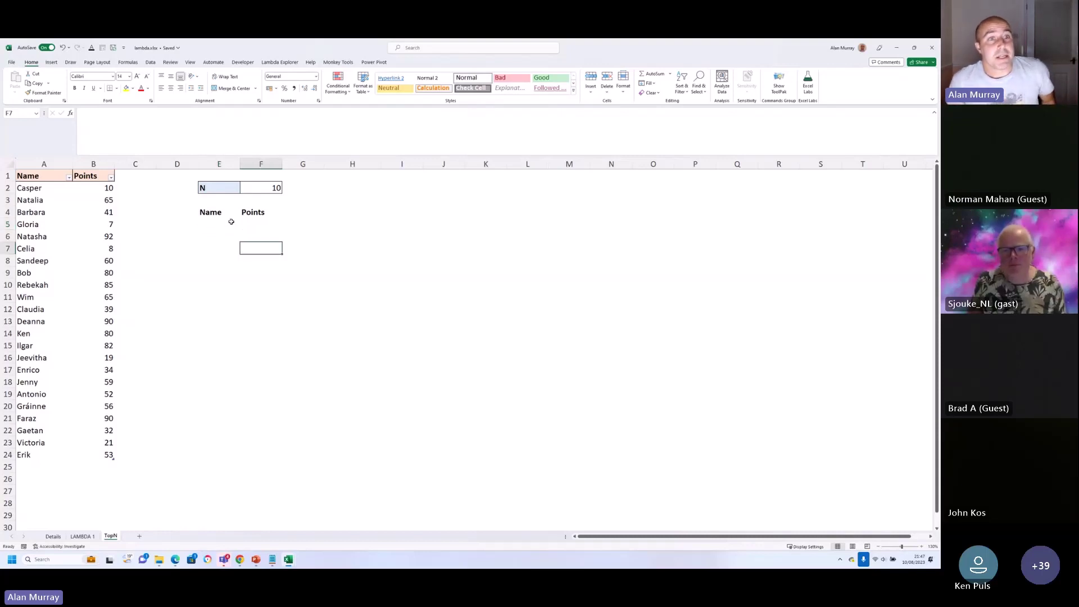
left_click(232, 223)
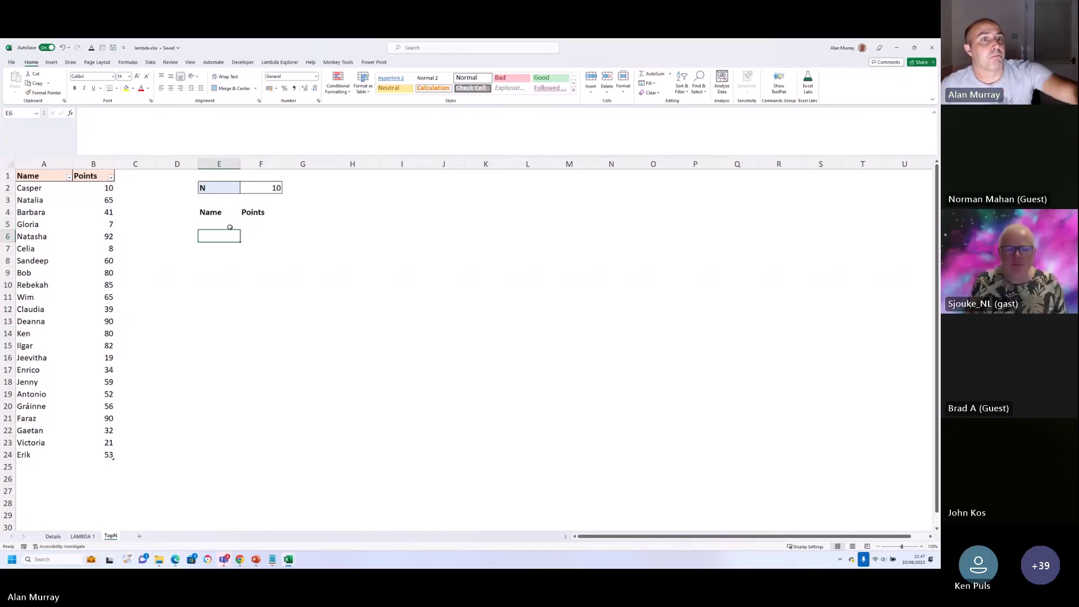
key("Down")
key("Down")
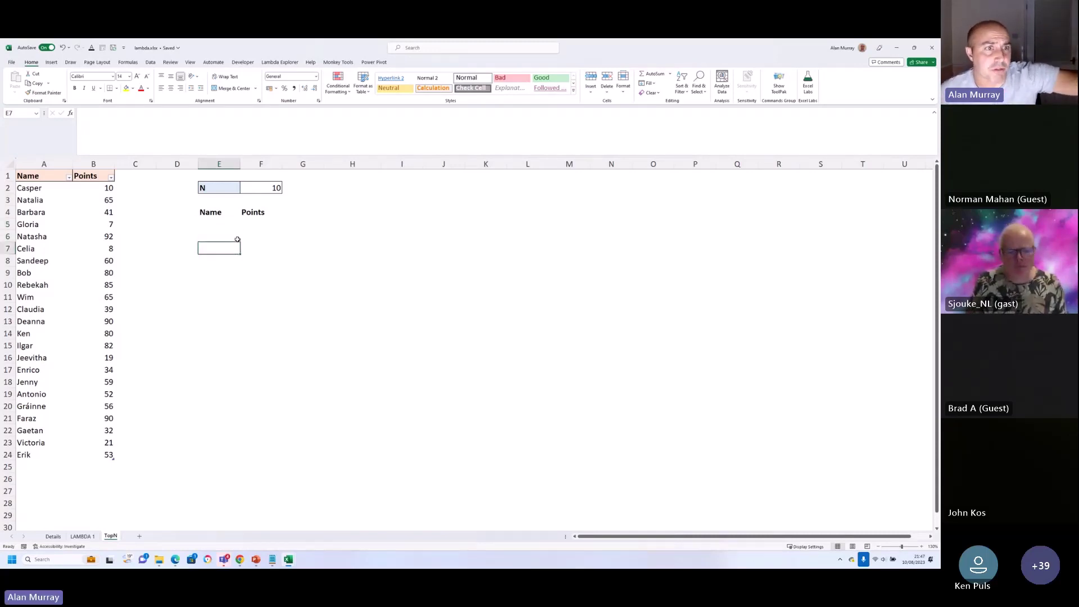
left_click(233, 226)
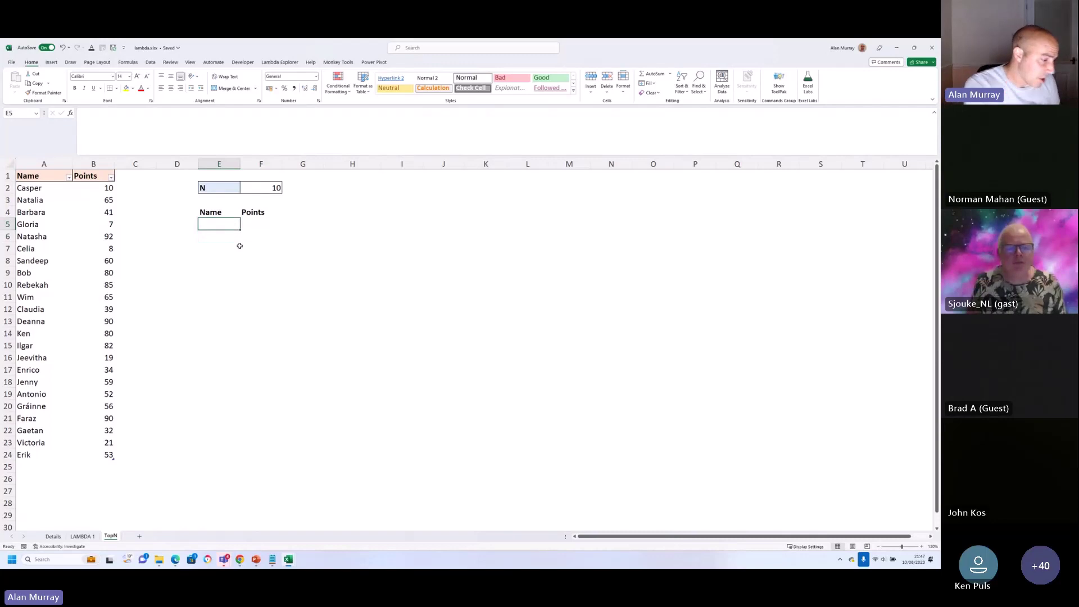
Enter =SORT(tblPoints,2,-1) in E5 to list all names by points, highest first
type("=so")
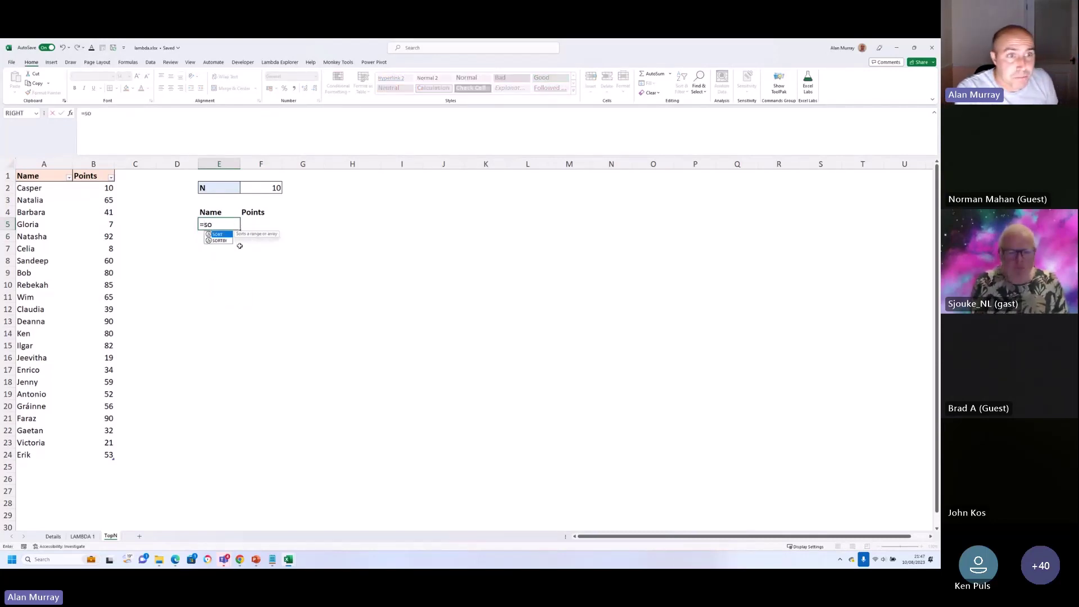
key("Tab")
type("tblP")
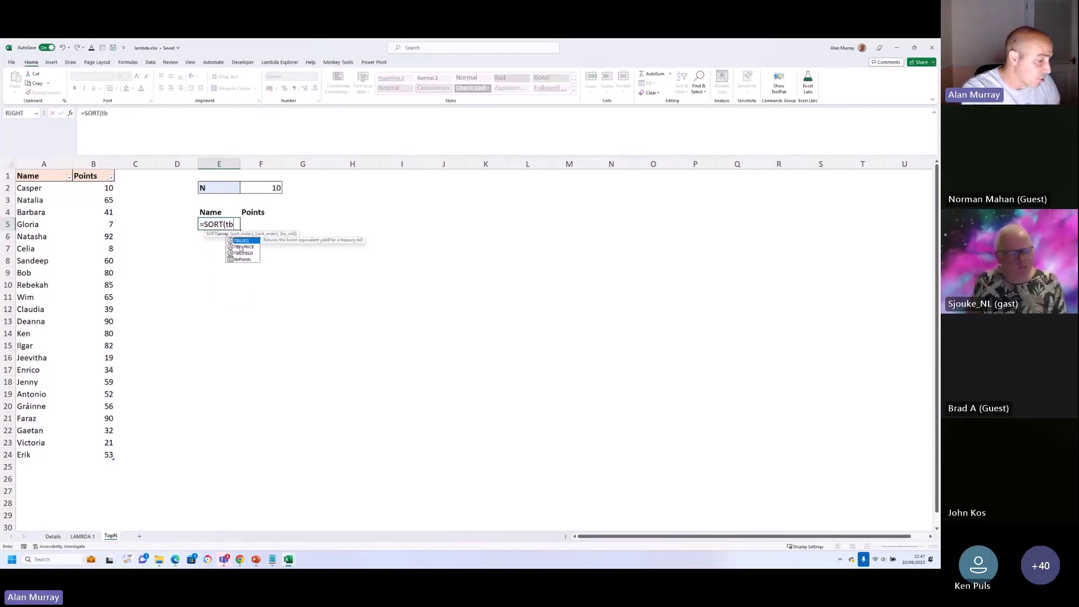
key("Tab")
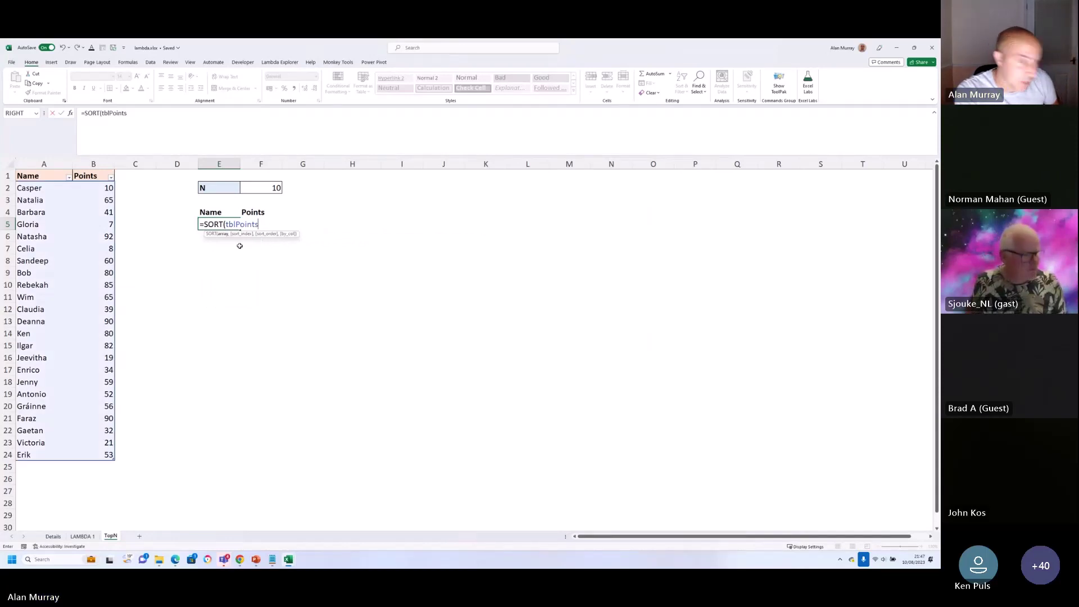
type(",2")
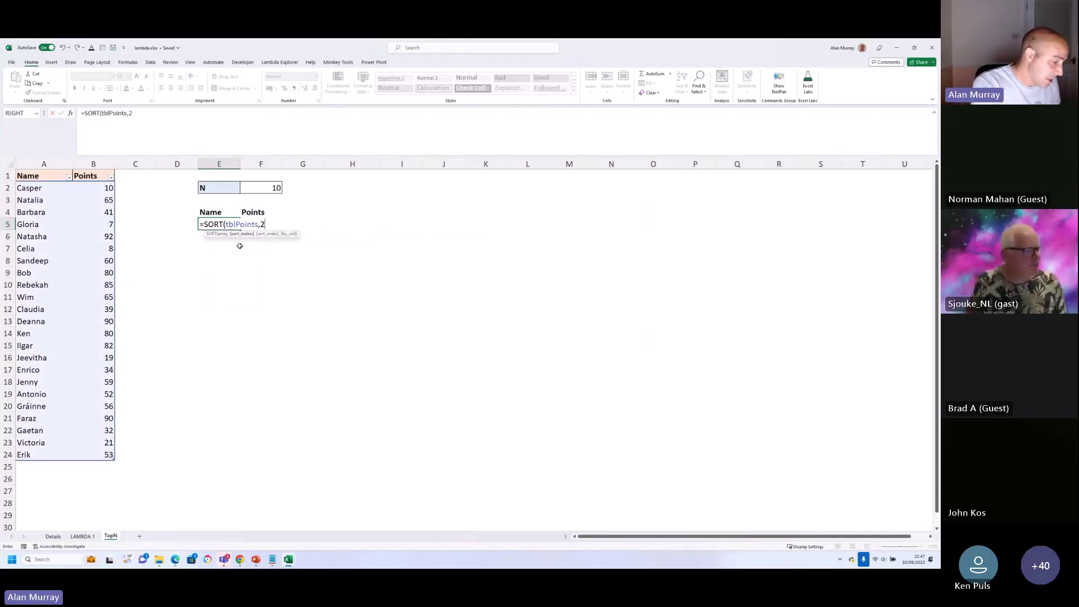
type(",-1")
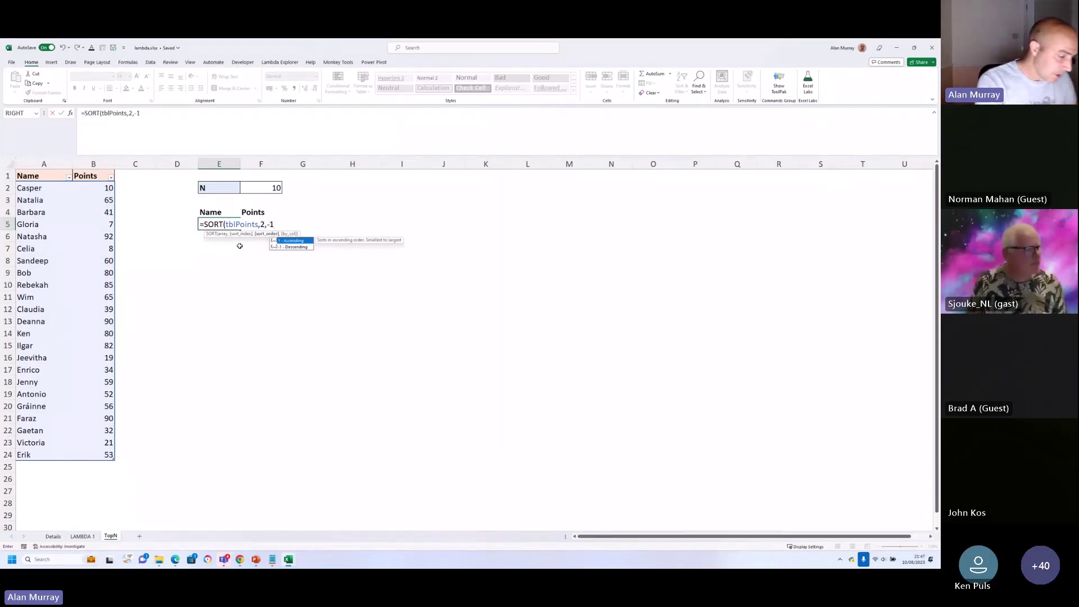
type(")")
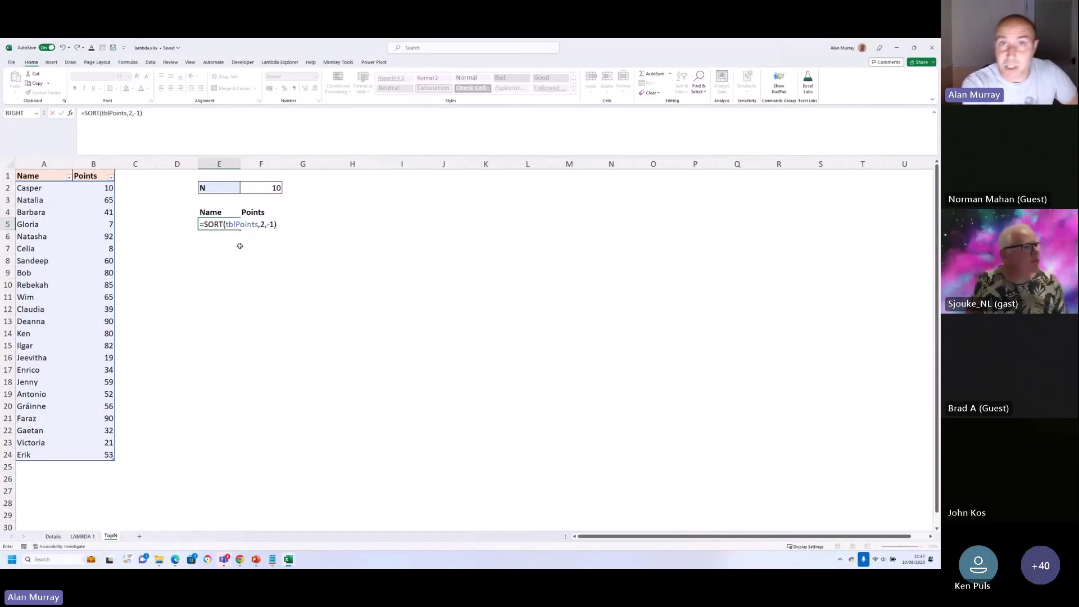
key("Return")
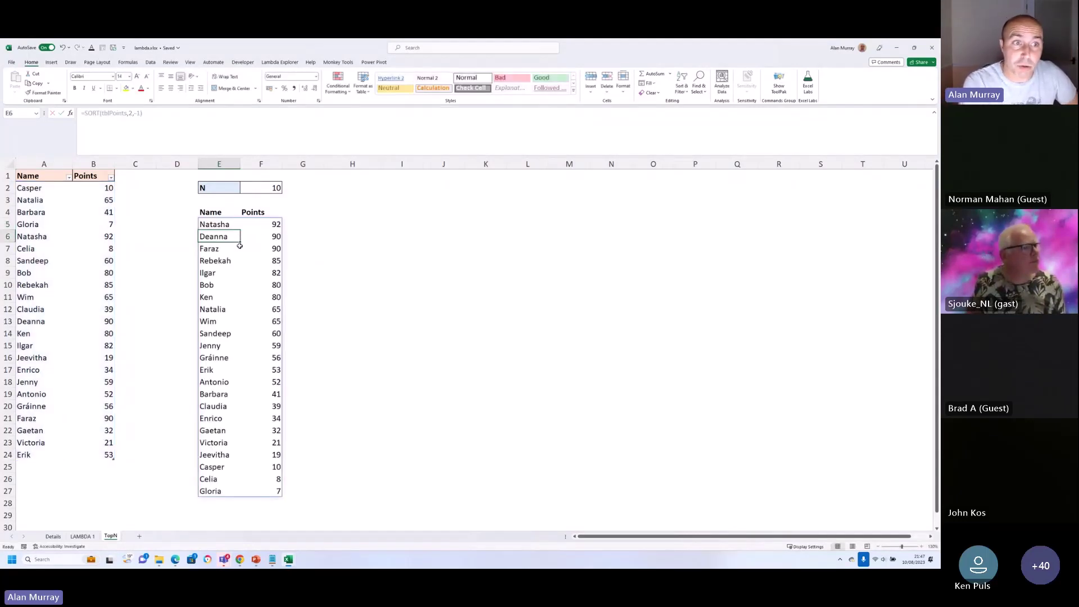
Change E5 to =TAKE(SORT(tblPoints,2,-1),5) so only the top five names show
left_click(232, 225)
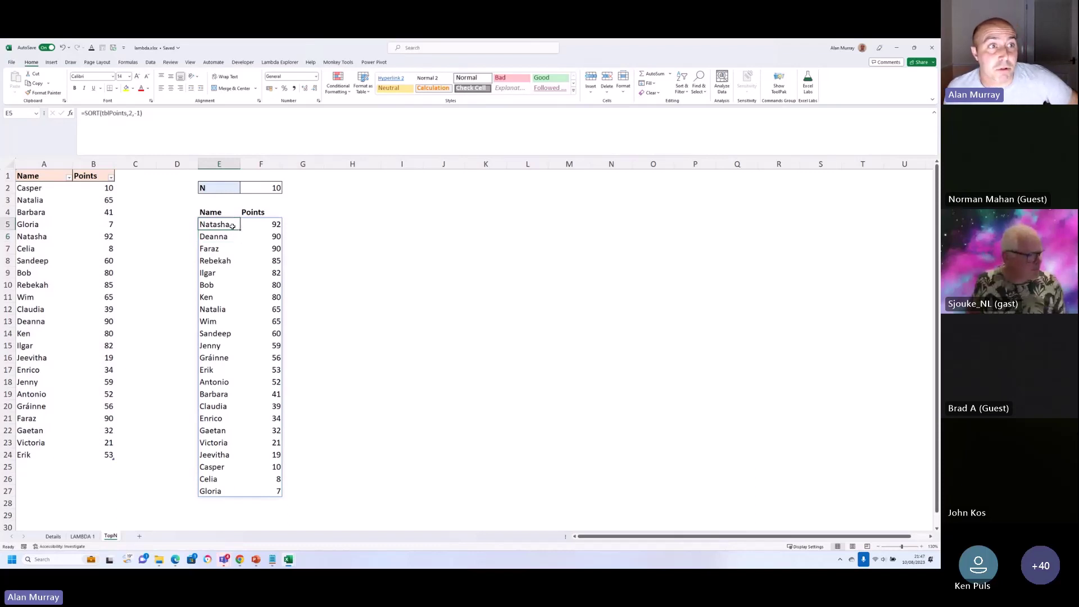
double_click(232, 225)
left_click(204, 225)
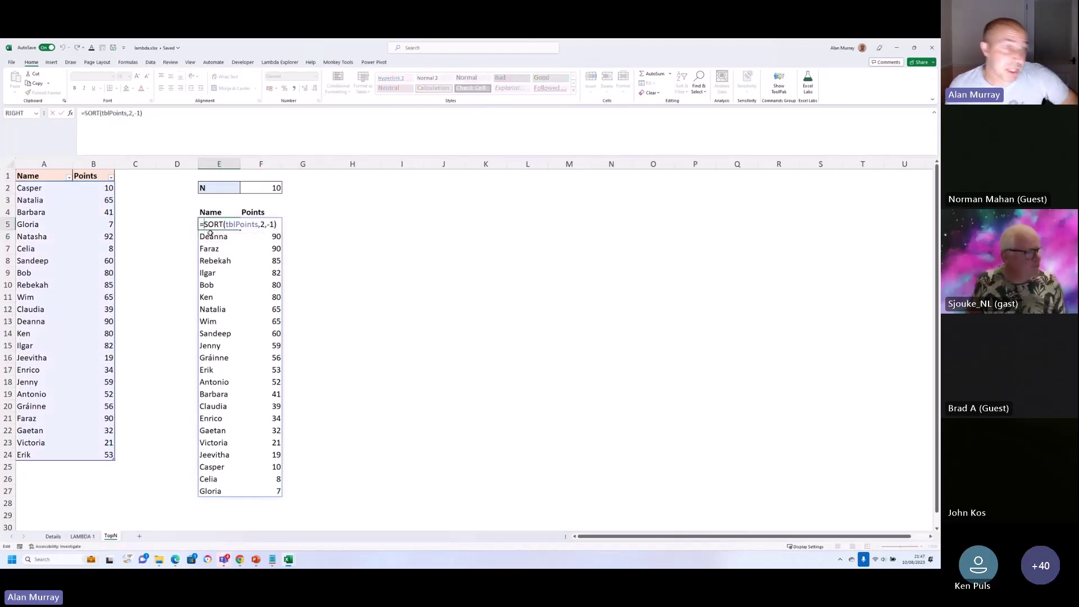
type("take")
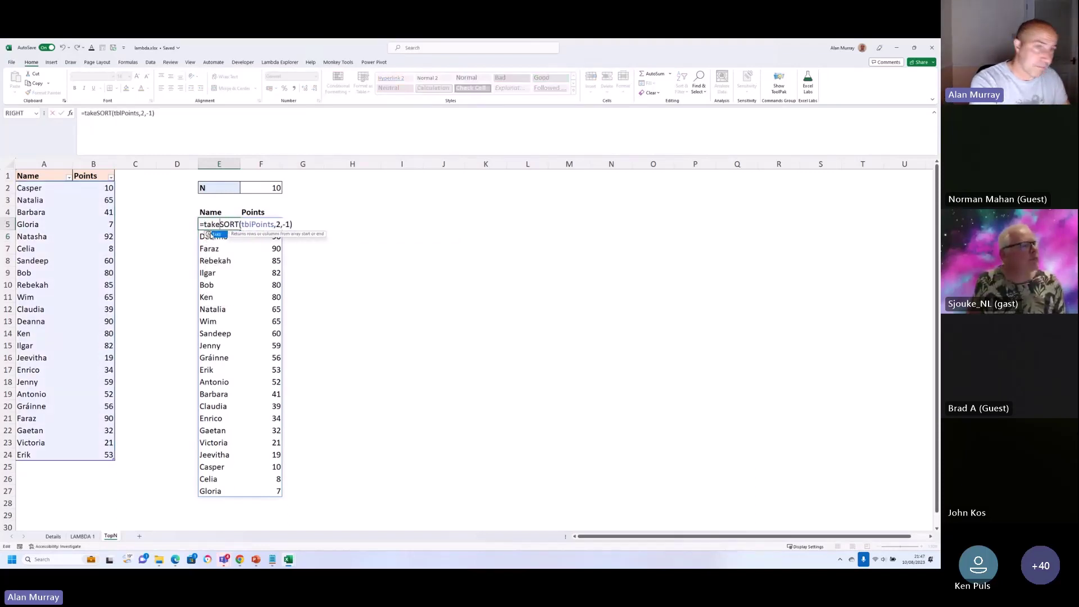
type("(")
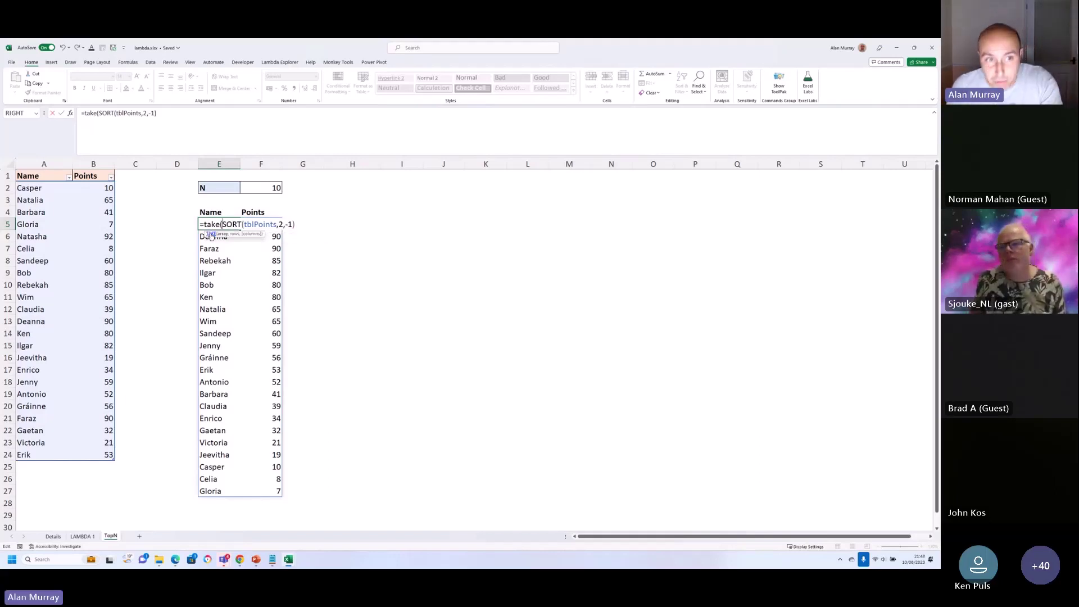
left_click(298, 226)
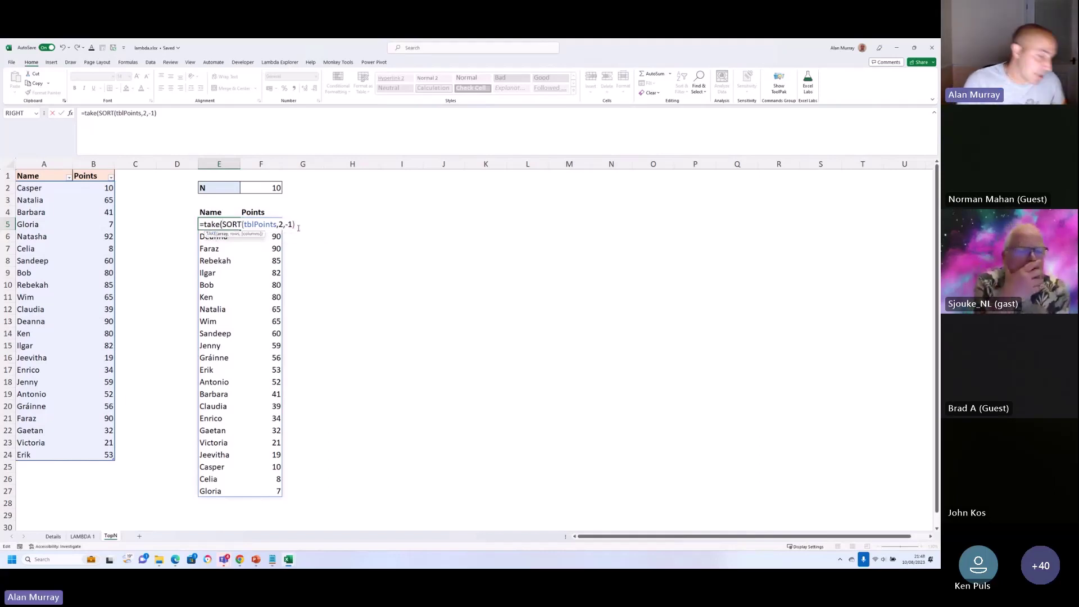
type(",5")
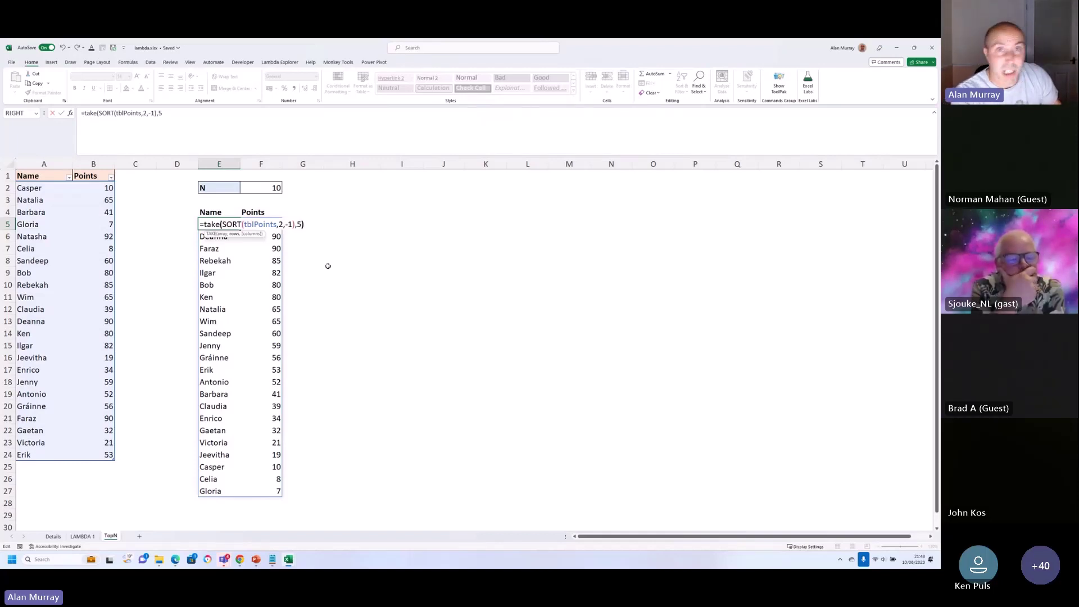
type(")")
key("Return")
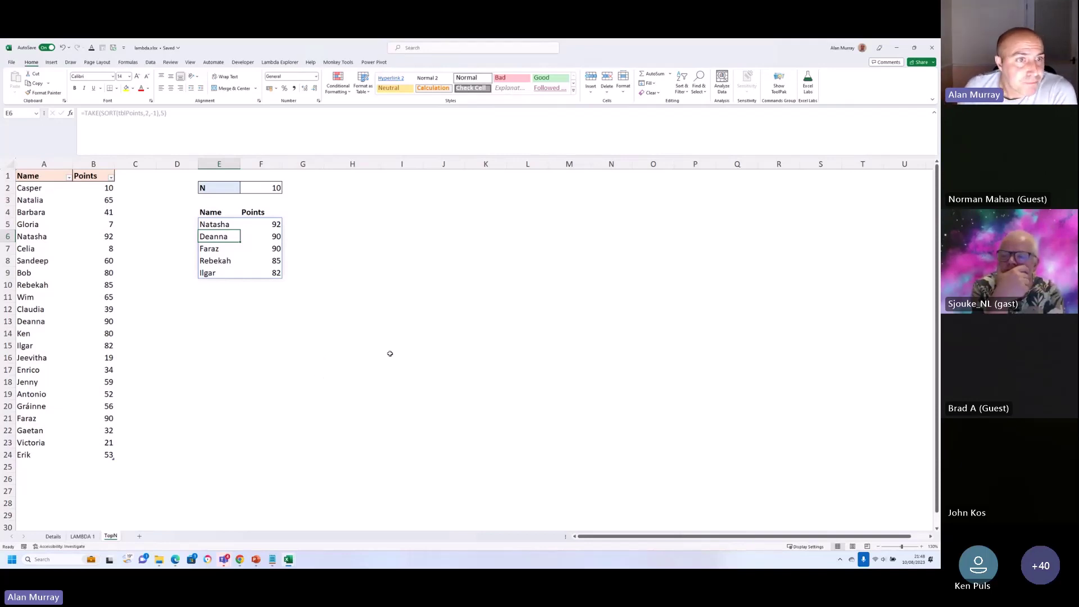
left_click(229, 224)
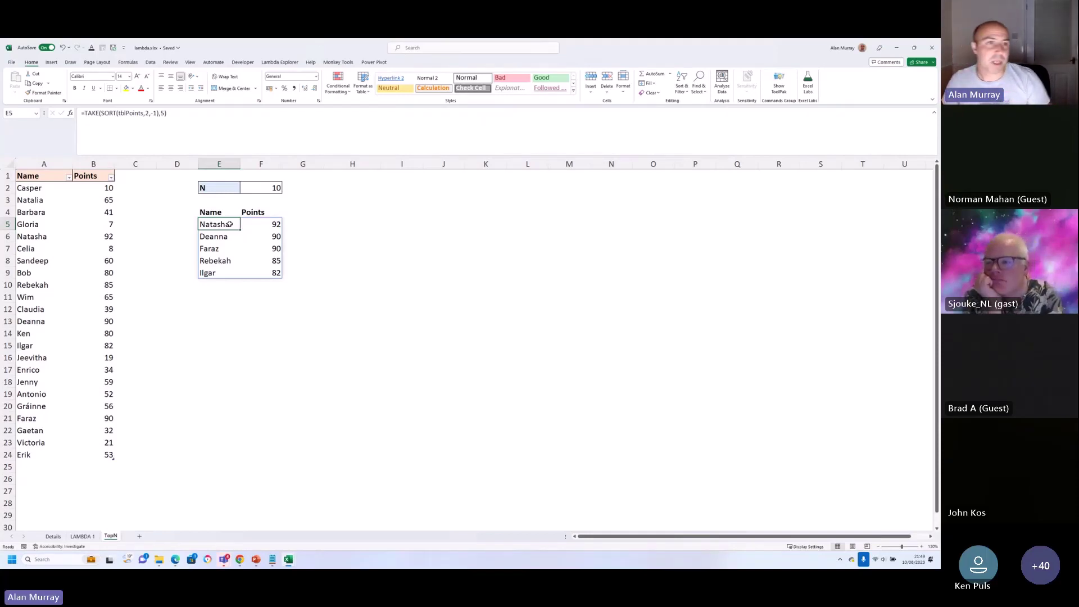
Prefix E5's formula with LAMBDA(array,col,n, and put the calculation on its own line
left_click(87, 113)
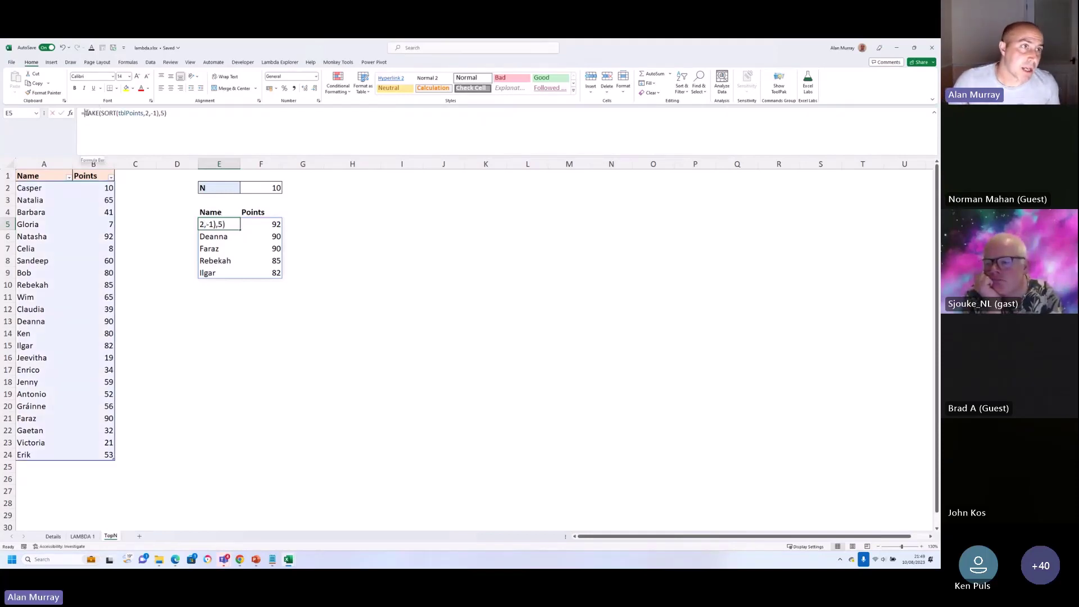
type("lambda(")
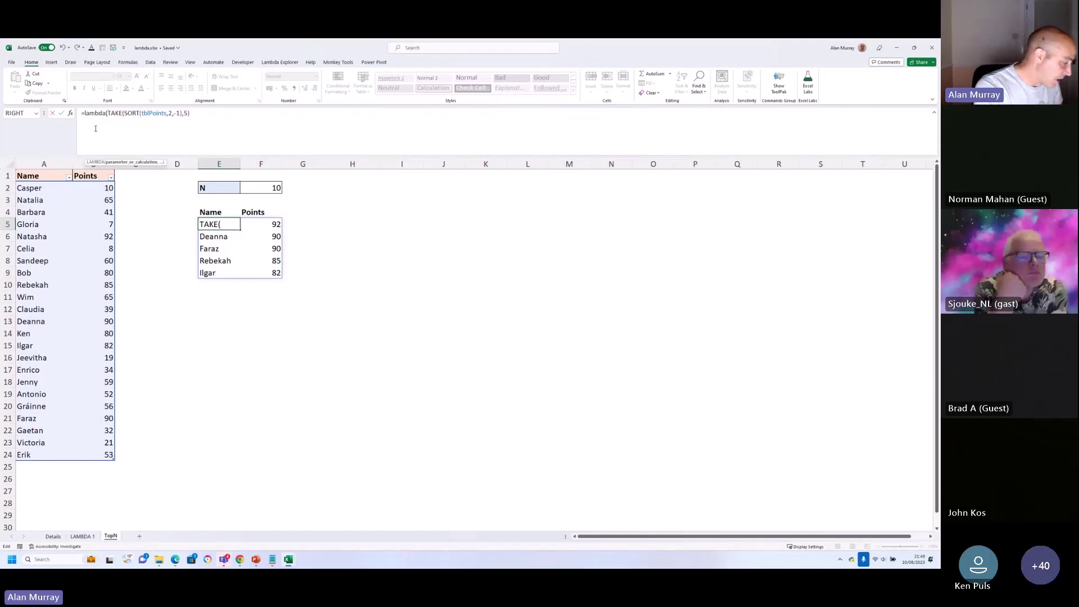
type("array,")
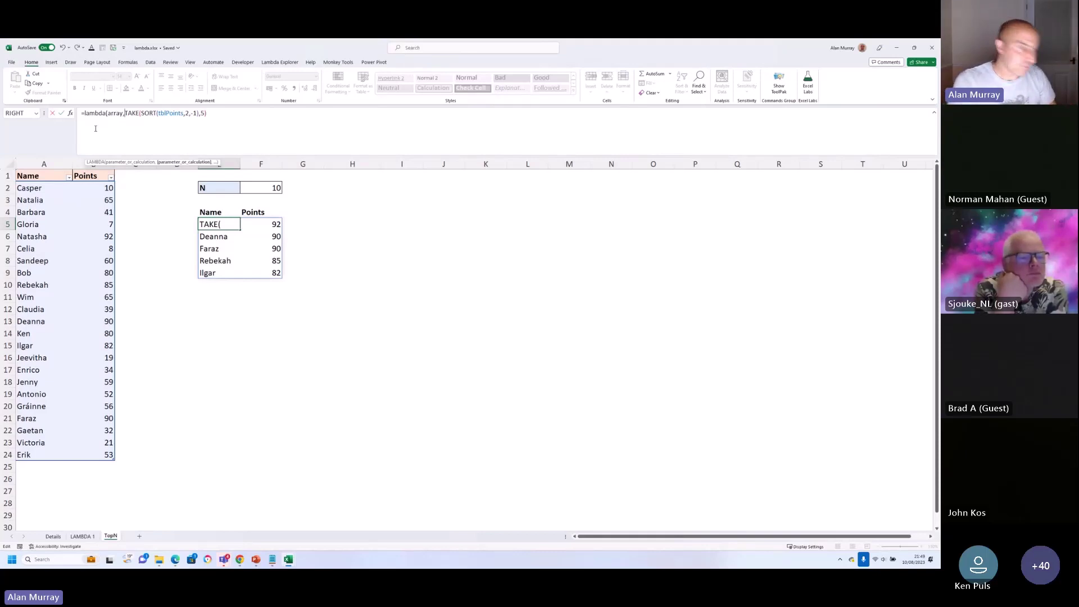
type("col")
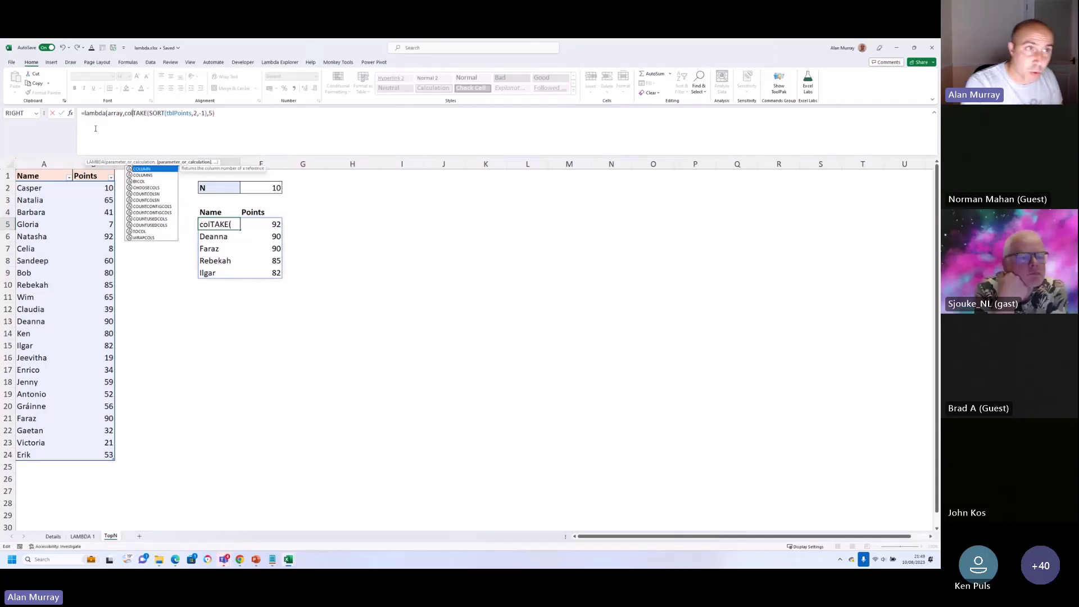
type(",")
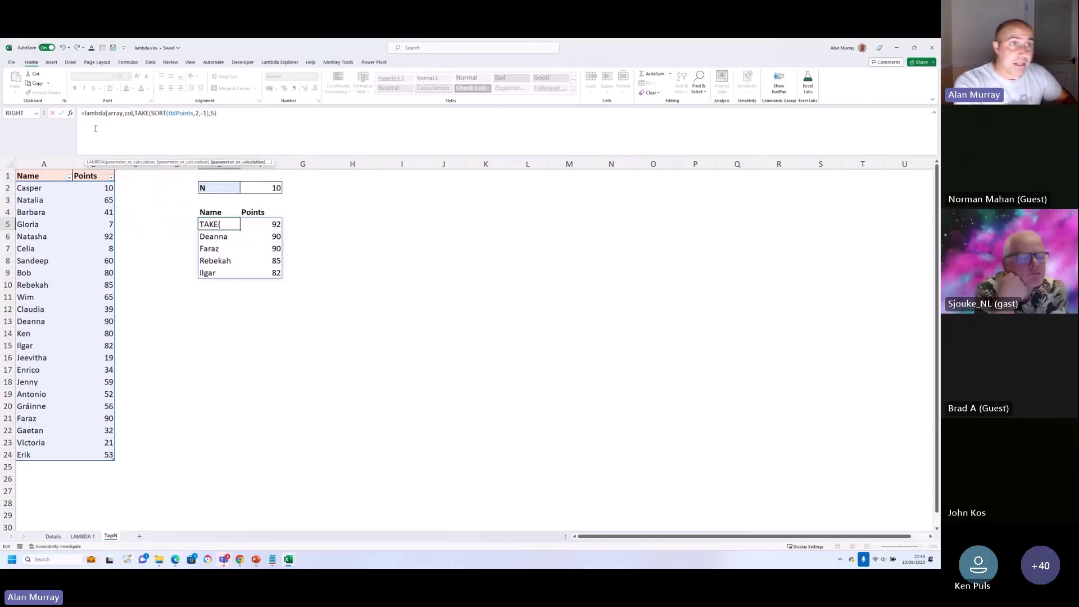
type("n")
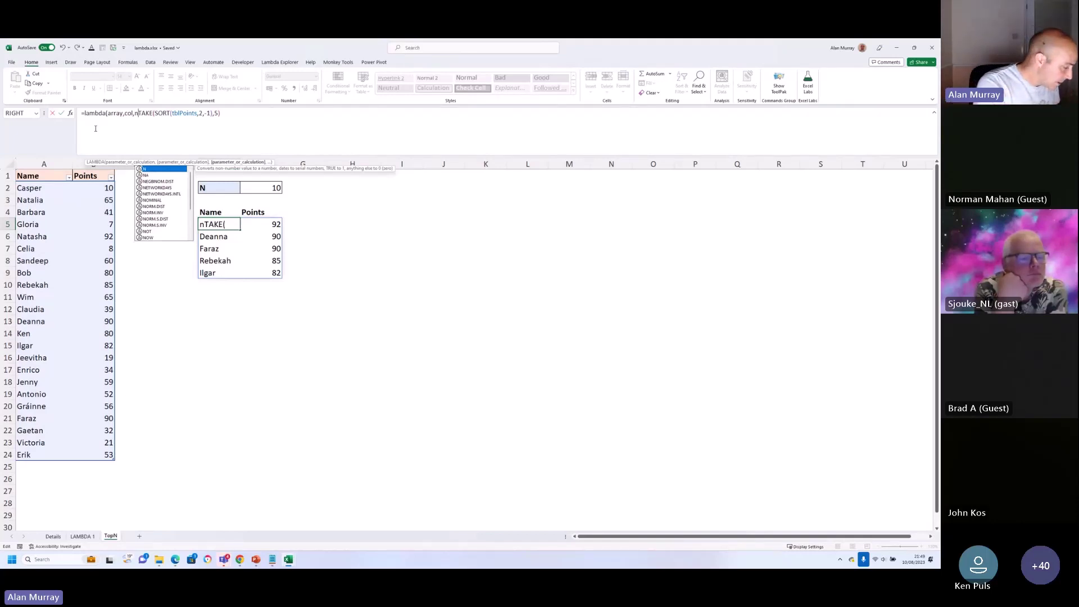
type(",")
key("alt+Return")
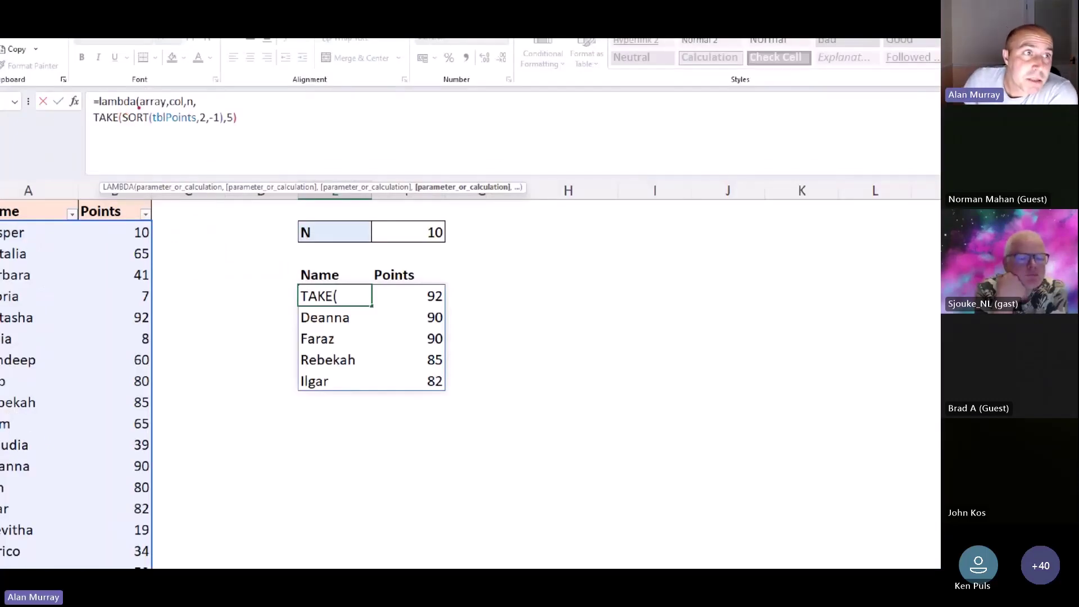
left_click_drag(138, 108, 195, 108)
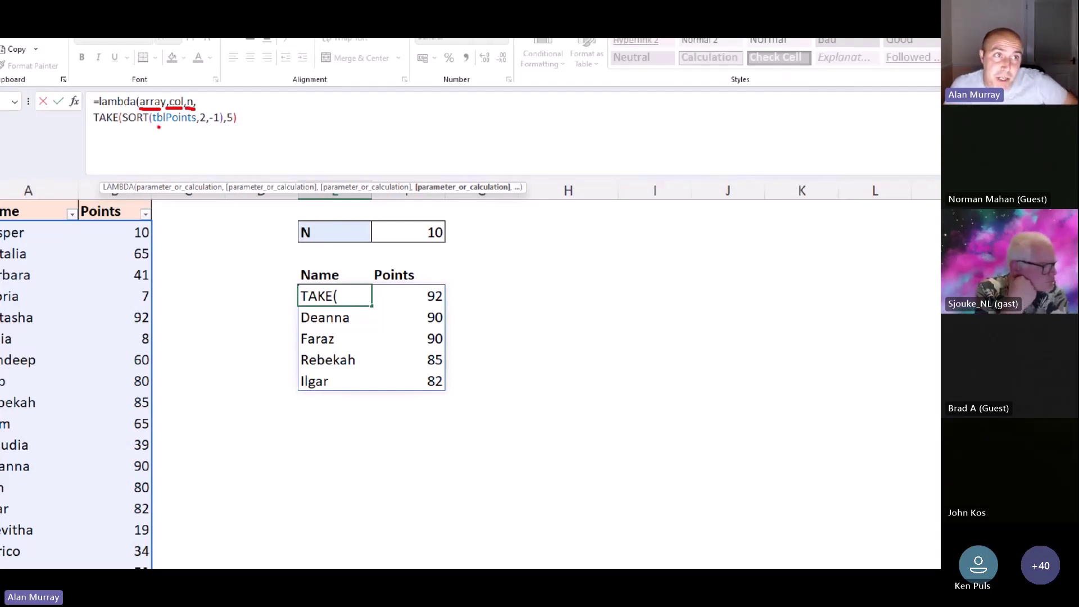
left_click_drag(158, 127, 232, 127)
left_click(226, 127)
left_click(217, 127)
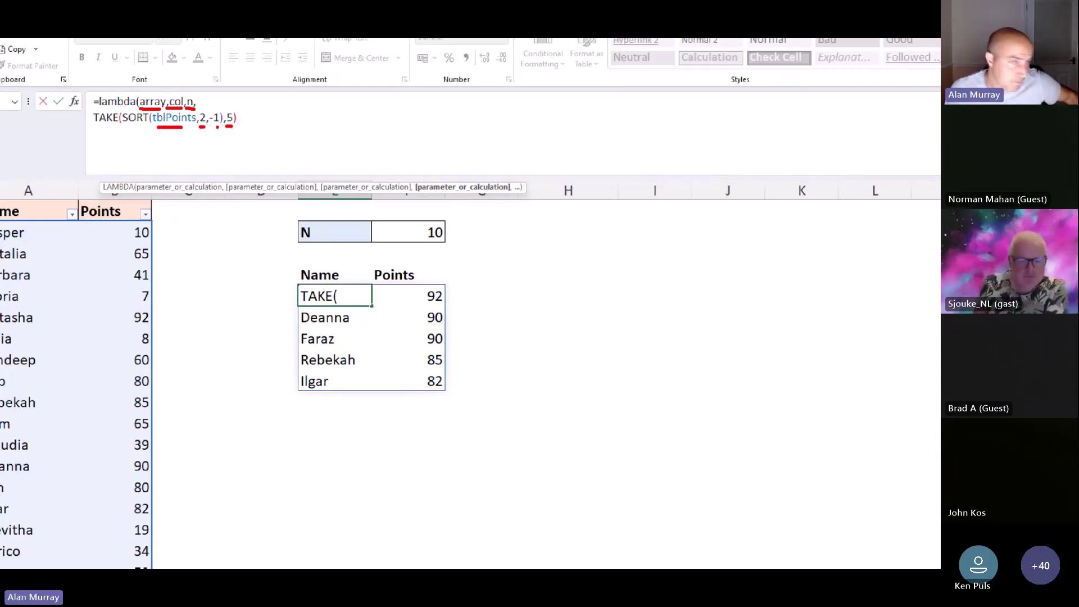
key("Escape")
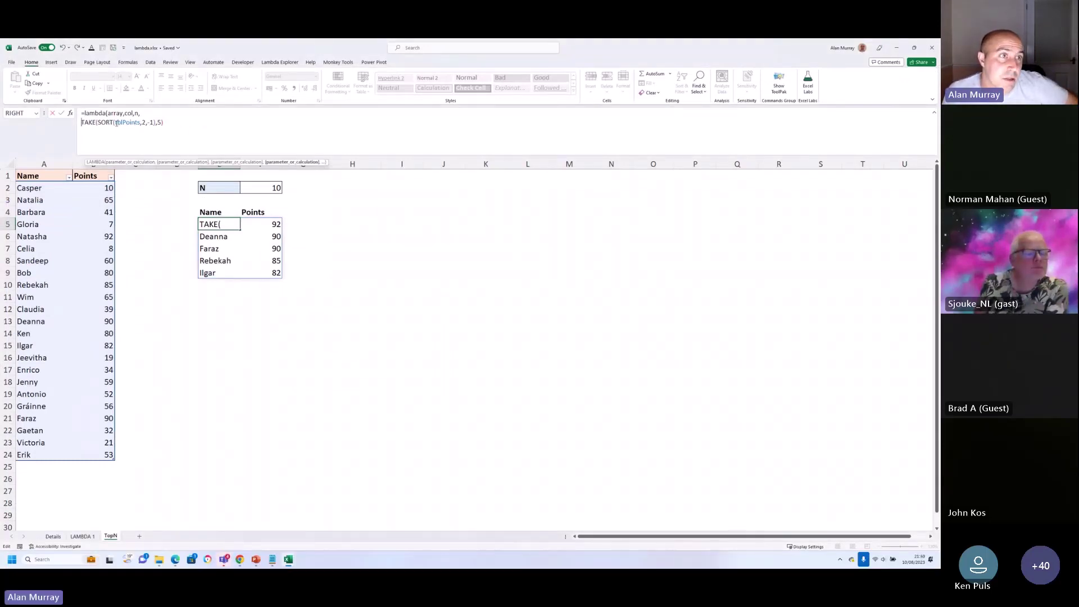
Replace tblPoints, 2 and 5 with array, col and n, and close the LAMBDA parenthesis
left_click_drag(116, 123, 141, 123)
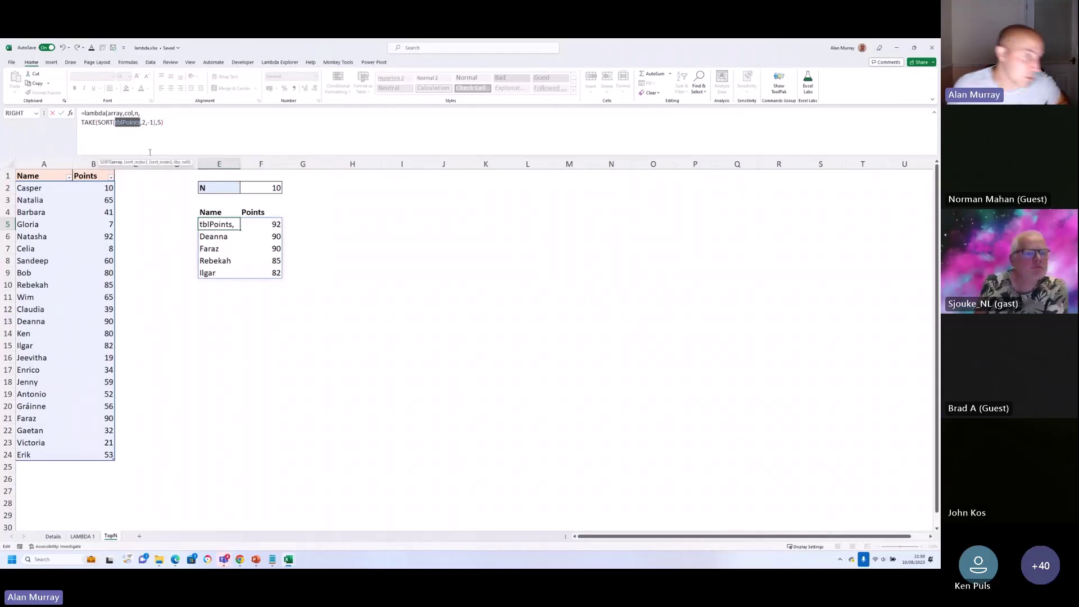
type("array")
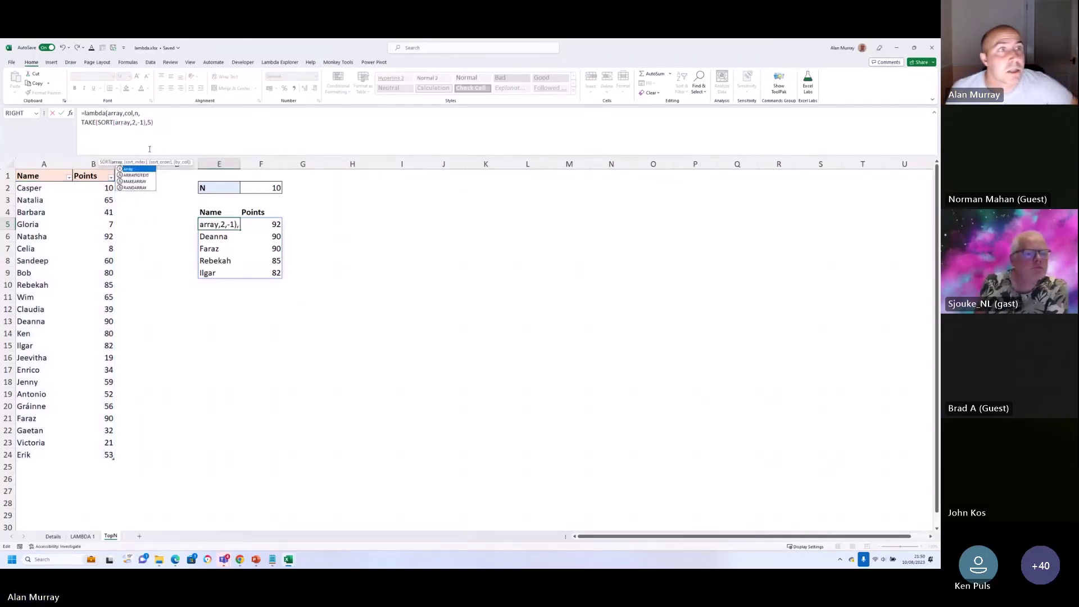
left_click(133, 123)
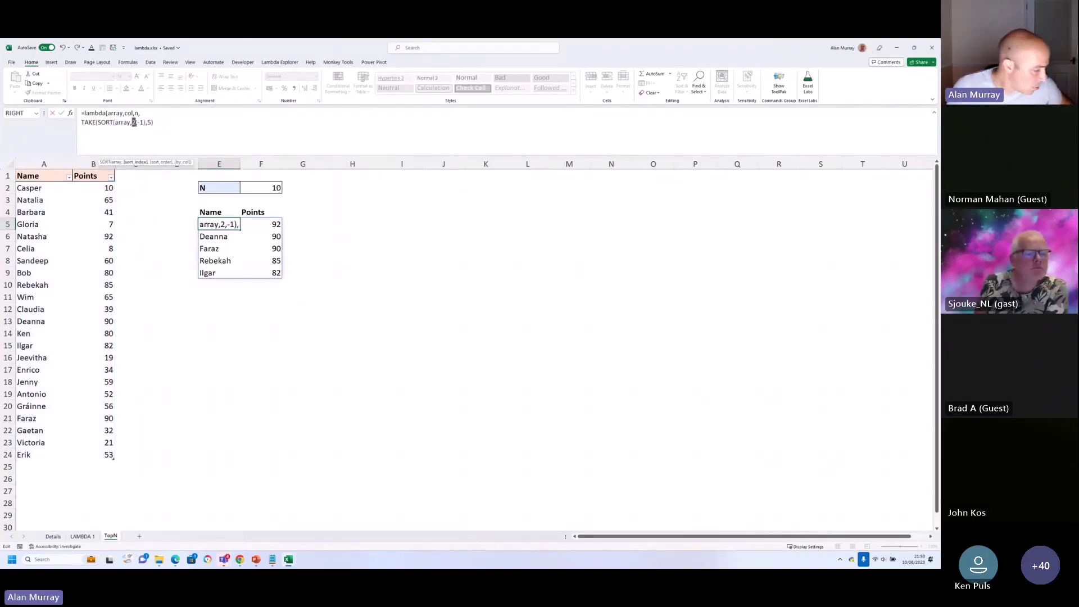
type("col")
double_click(154, 122)
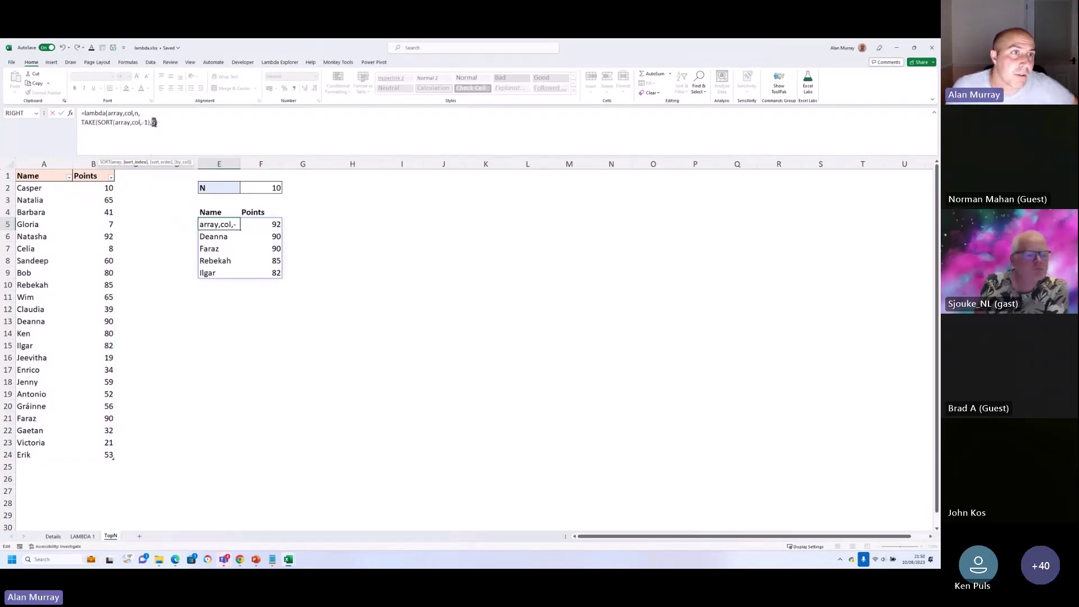
type("n")
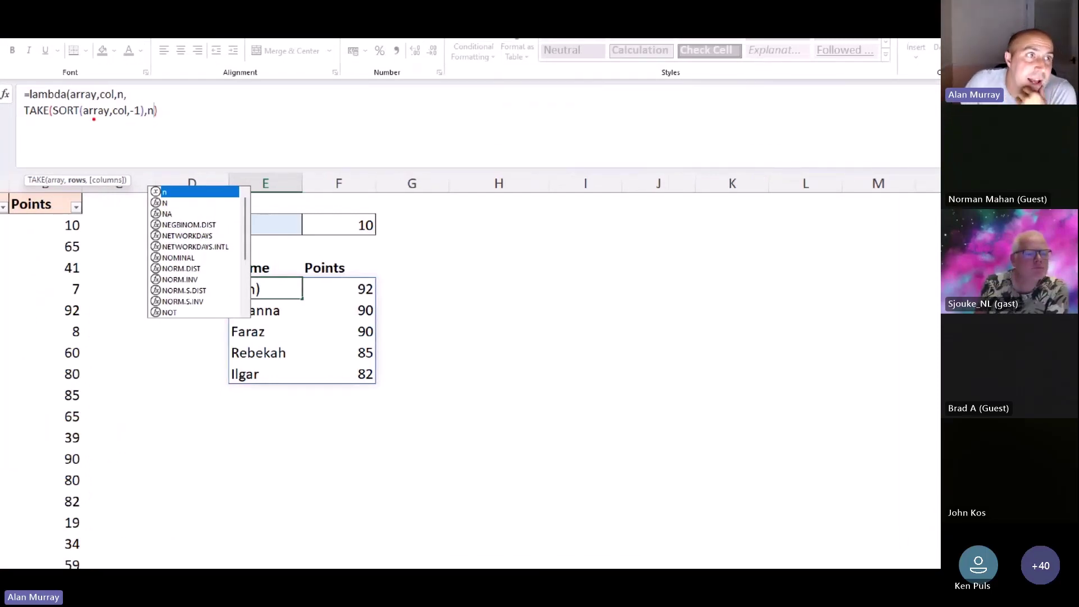
left_click_drag(86, 120, 151, 121)
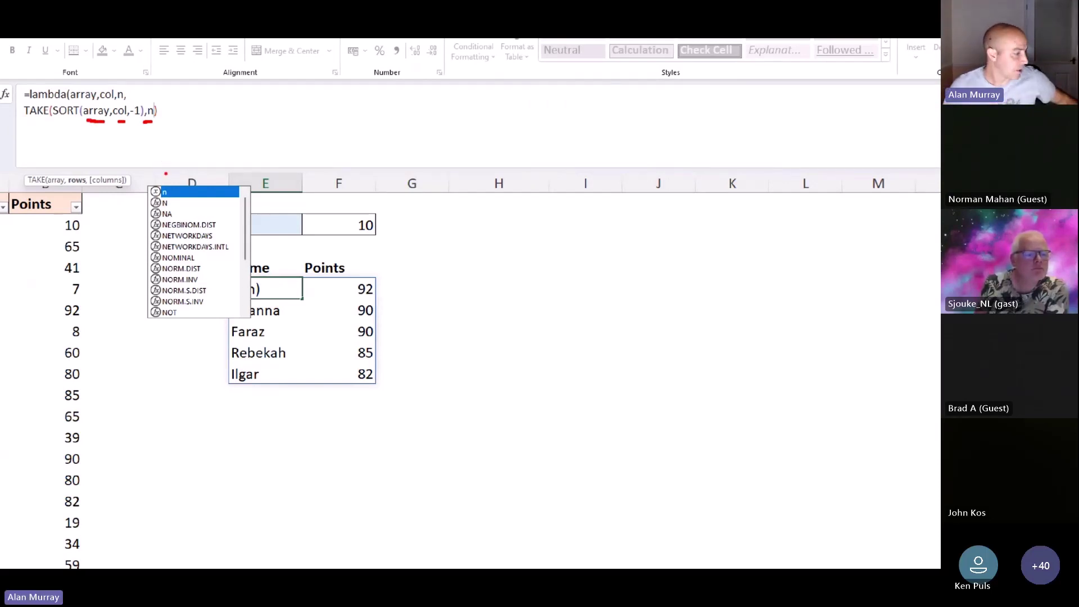
left_click(165, 122)
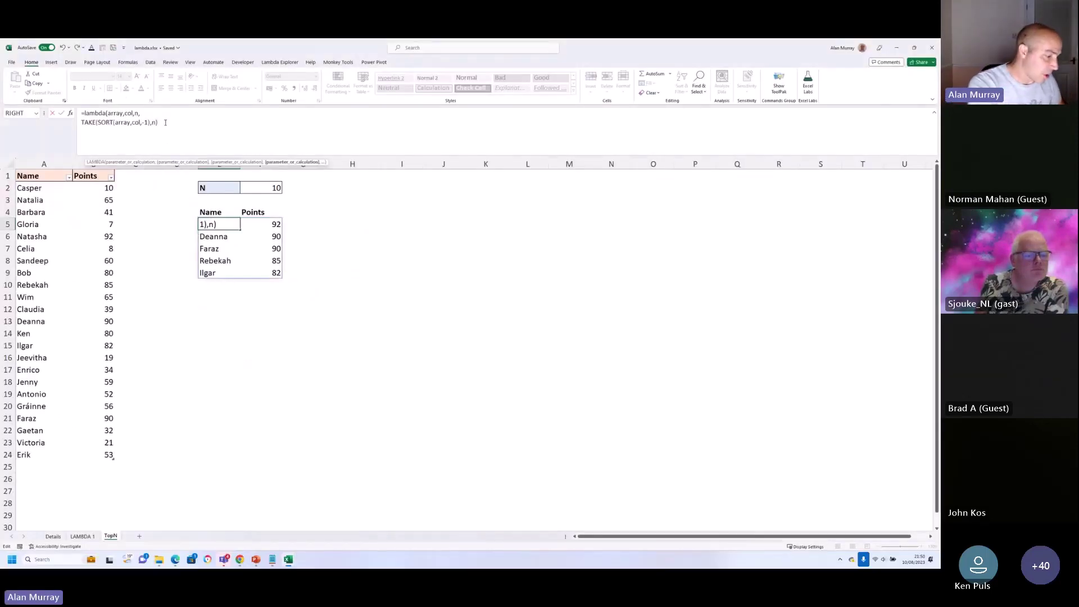
key("alt+Return")
type(")")
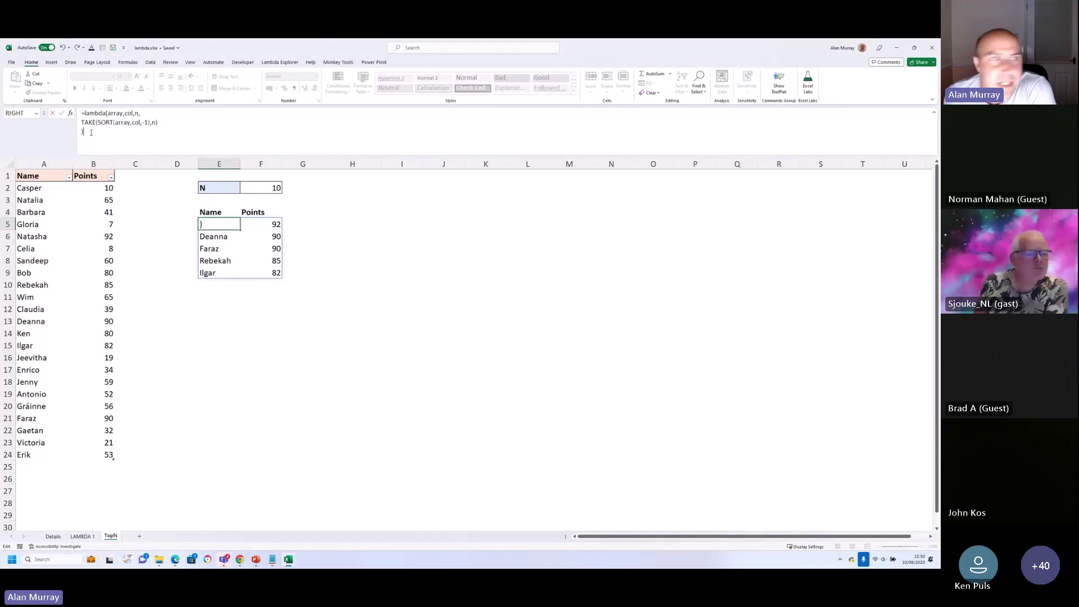
Copy the complete LAMBDA formula text from the formula bar
left_click_drag(89, 132, 75, 114)
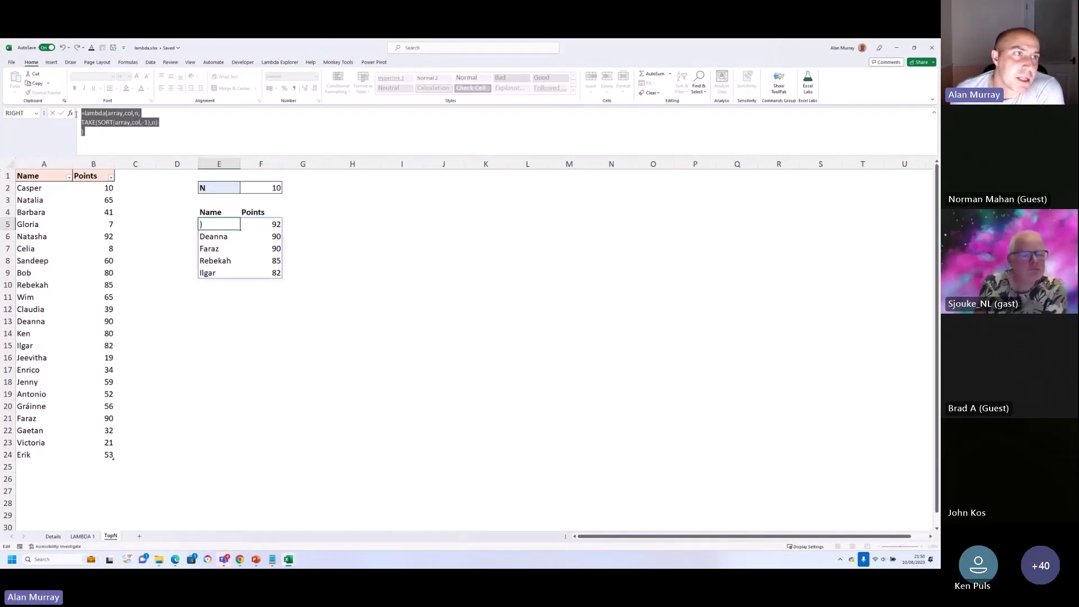
right_click(90, 116)
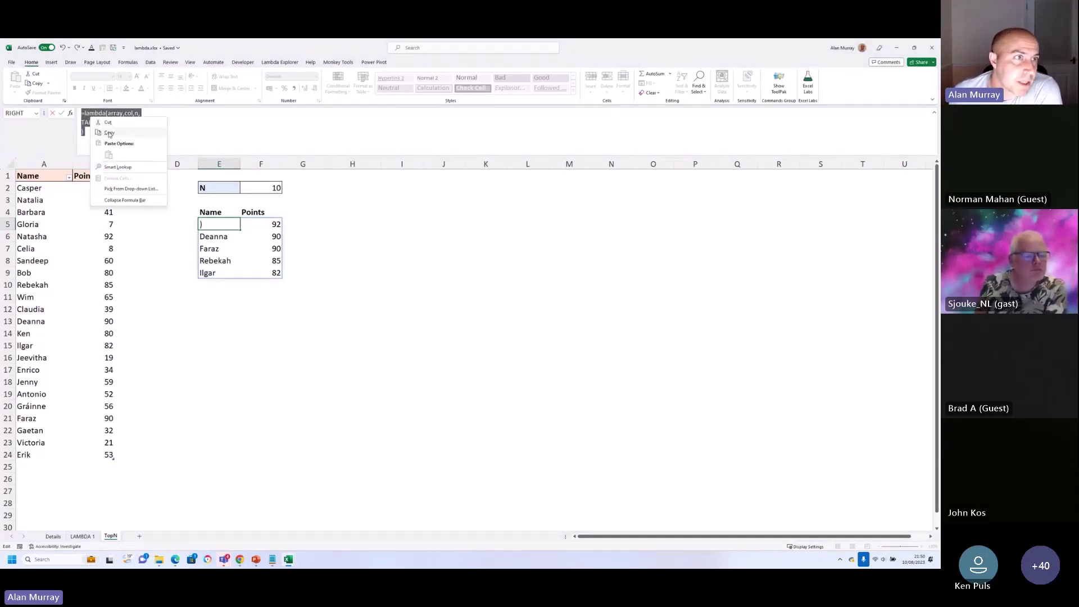
left_click(109, 133)
left_click(109, 134)
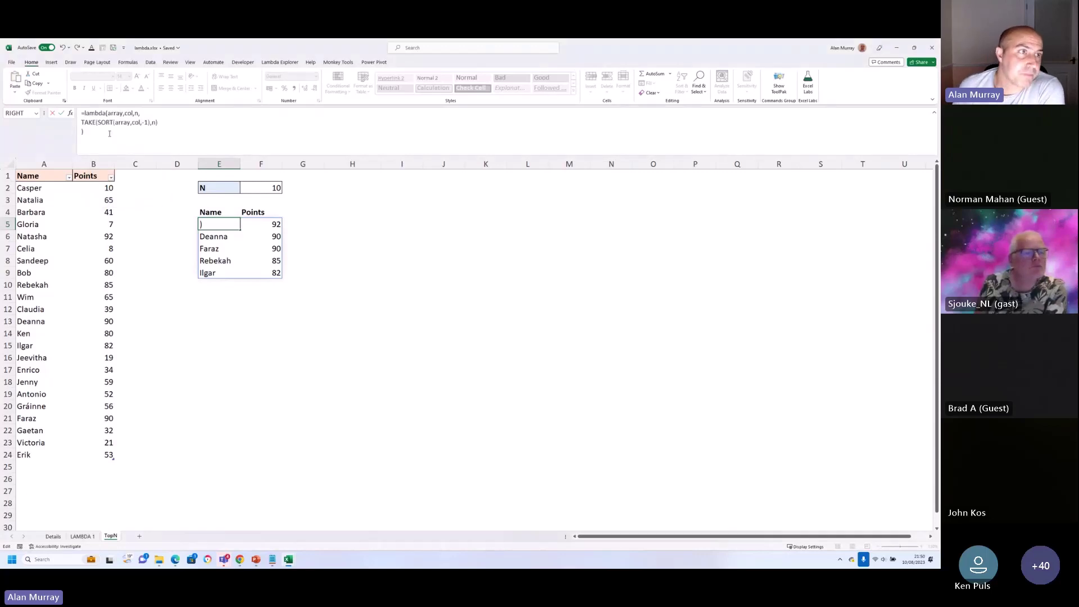
key("Return")
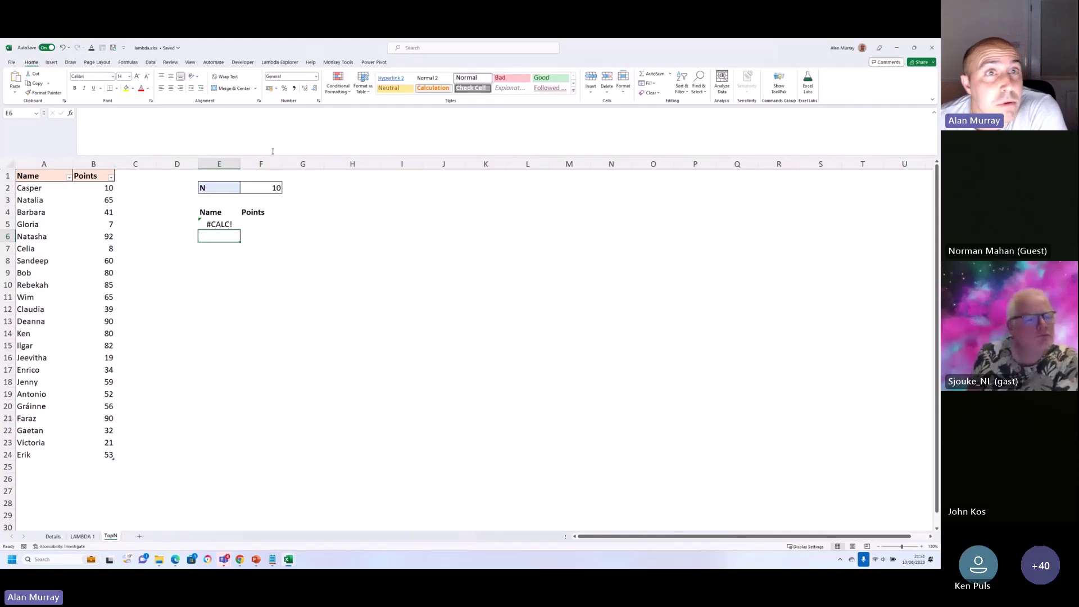
left_click(340, 62)
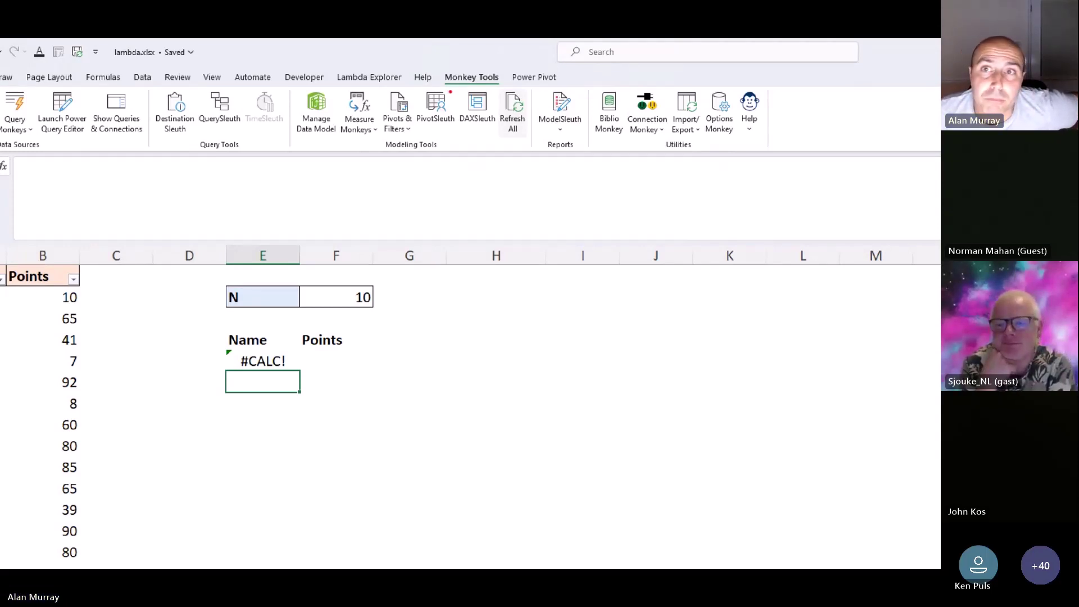
mouse_move(602, 87)
left_mouse_down()
mouse_move(587, 120)
mouse_move(638, 118)
mouse_move(599, 79)
left_mouse_up()
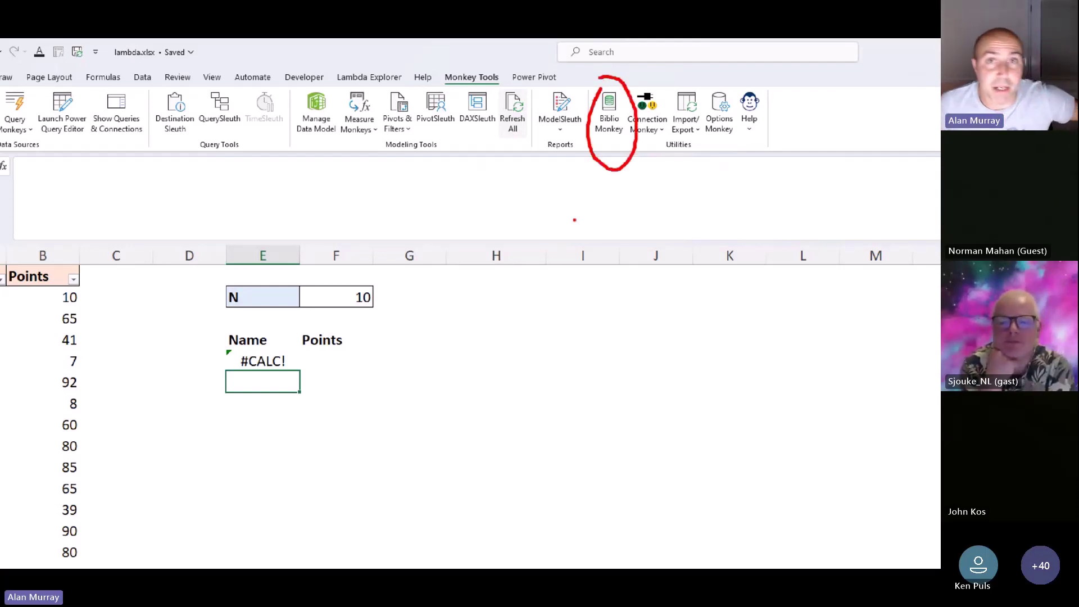
key("Escape")
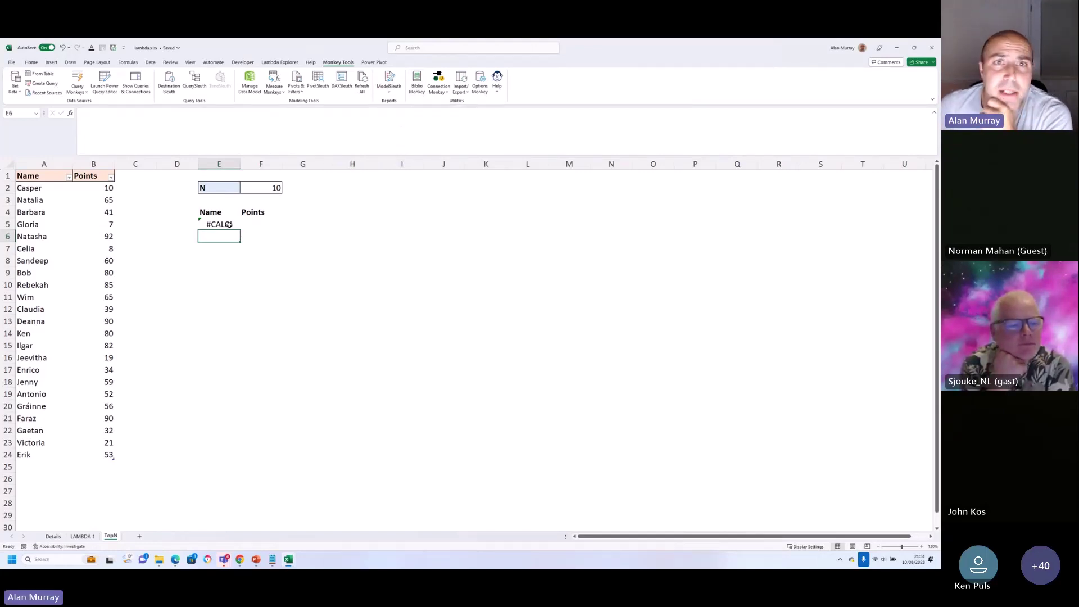
Open the BiblioMonkey library and point out its LAMBDA folder, categories and Add New option
left_click(417, 81)
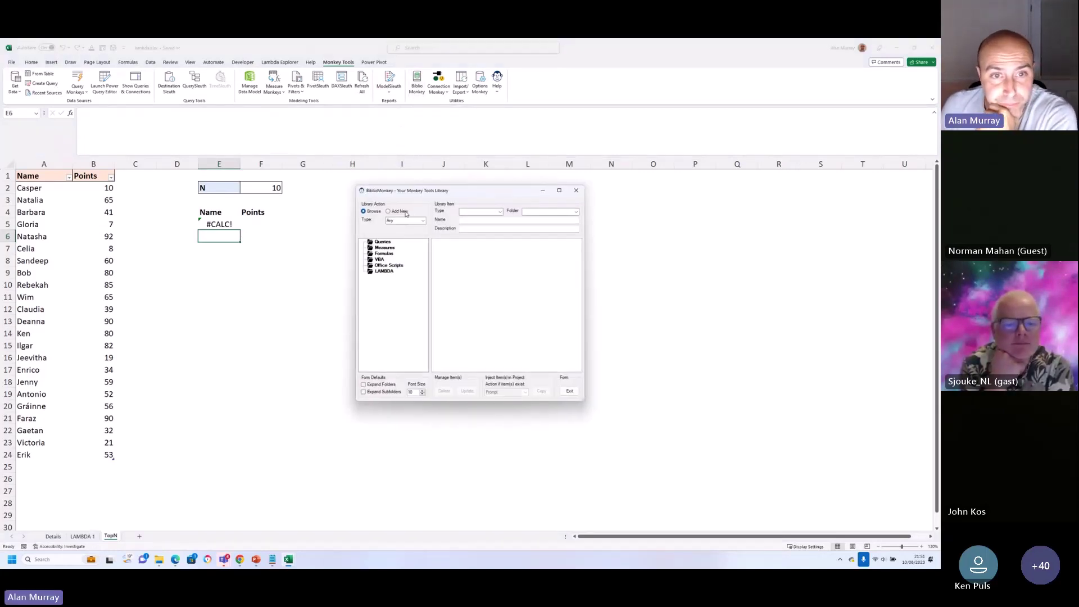
left_click(385, 271)
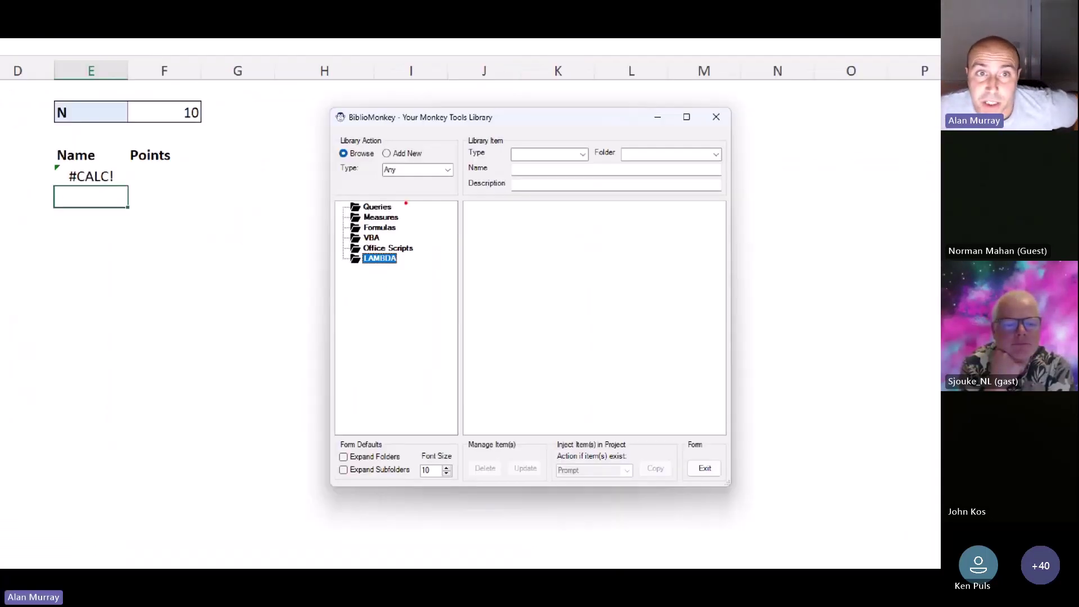
mouse_move(406, 203)
left_mouse_down()
mouse_move(421, 236)
mouse_move(419, 275)
left_mouse_up()
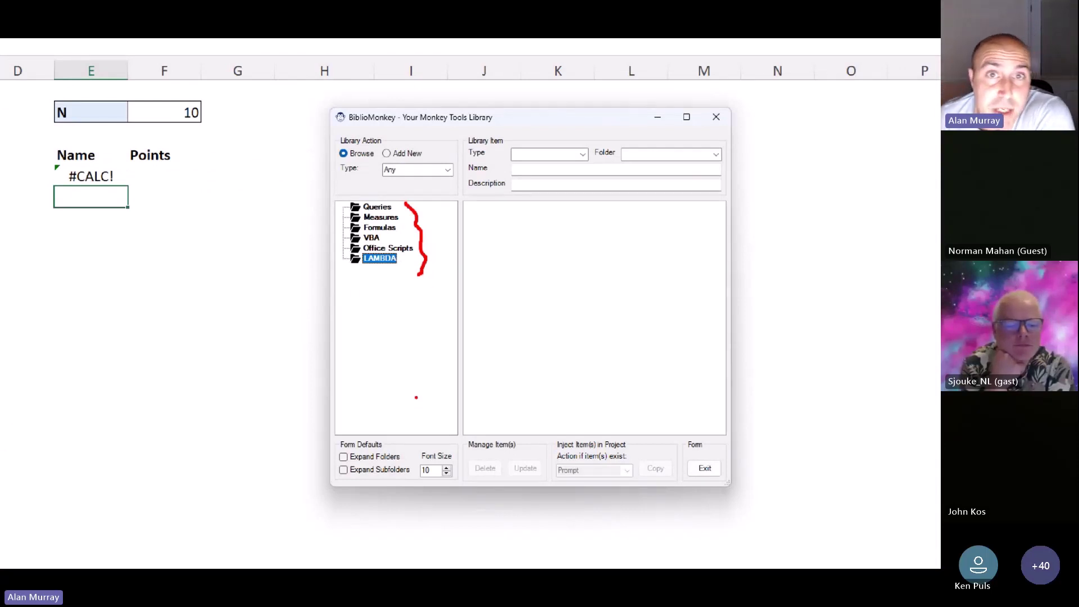
left_click_drag(468, 128, 501, 127)
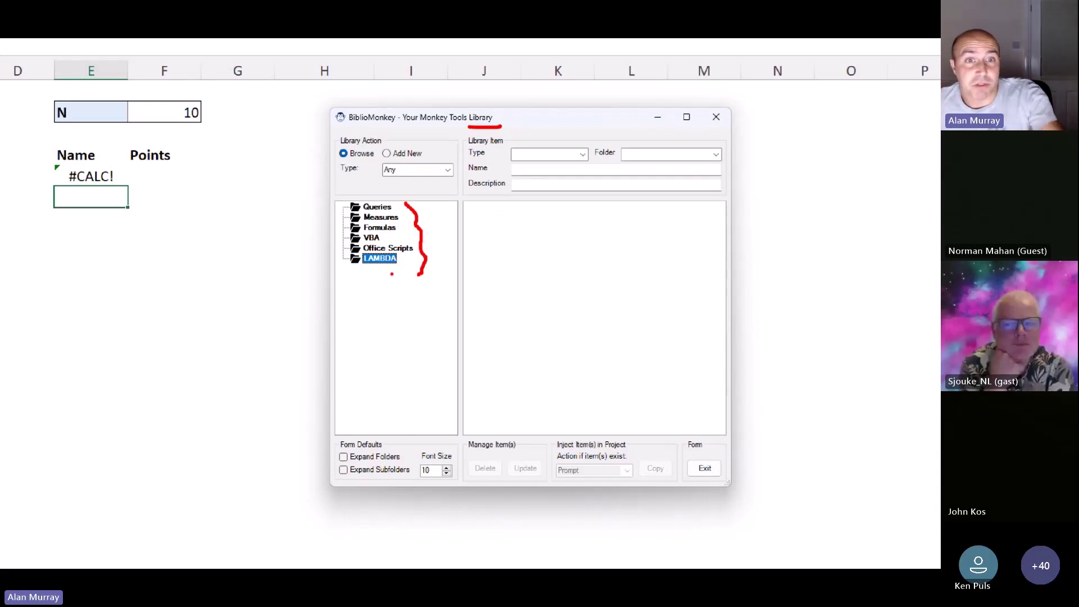
left_click_drag(395, 161, 426, 161)
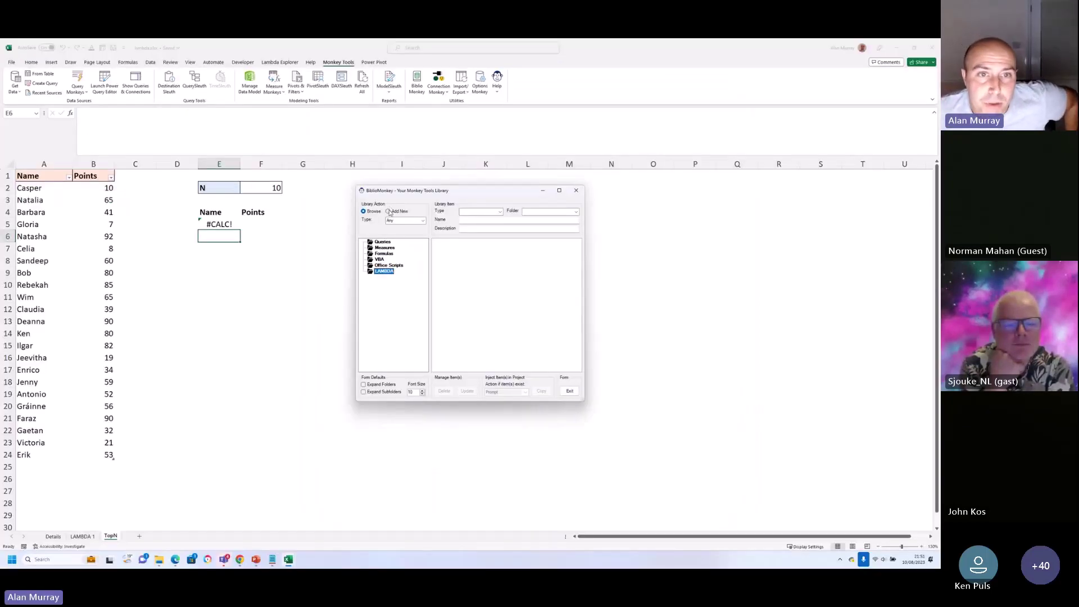
Add a new LAMBDA item named TOPN with the description 'Returns the best'
left_click(387, 154)
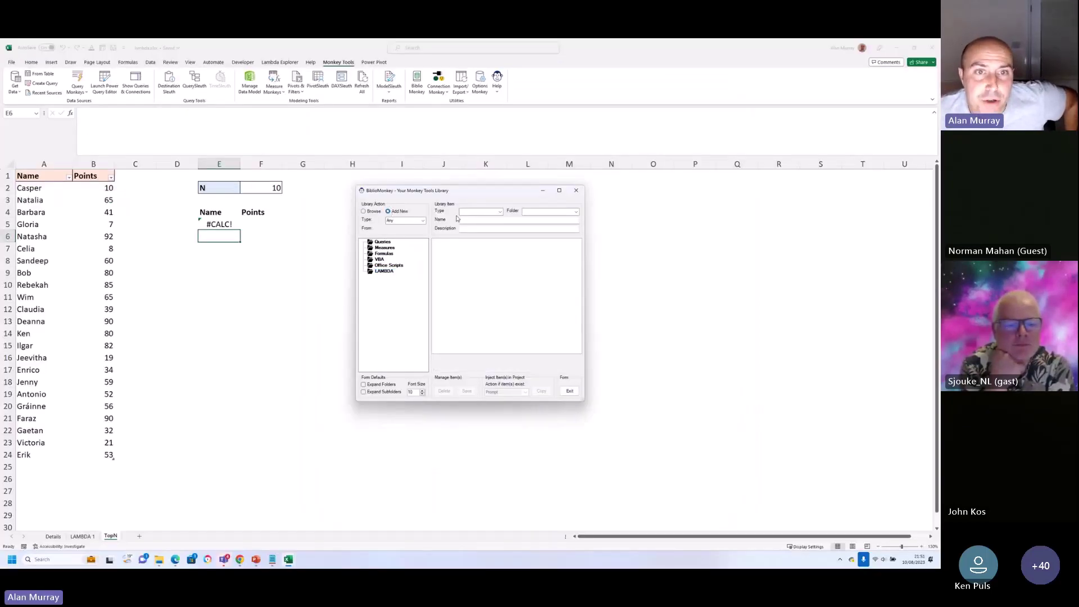
left_click(497, 212)
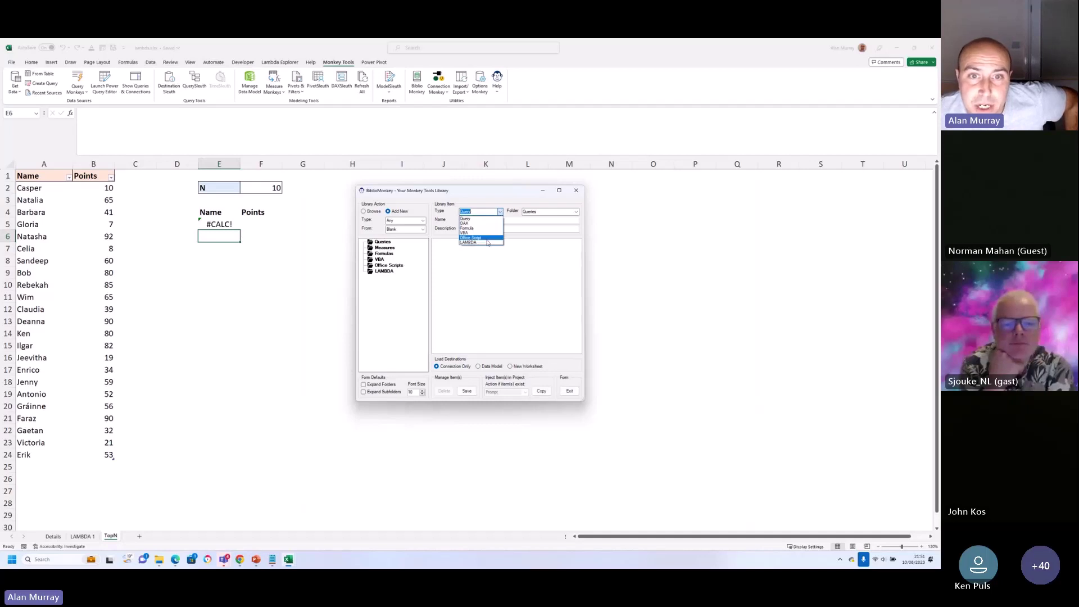
left_click(477, 238)
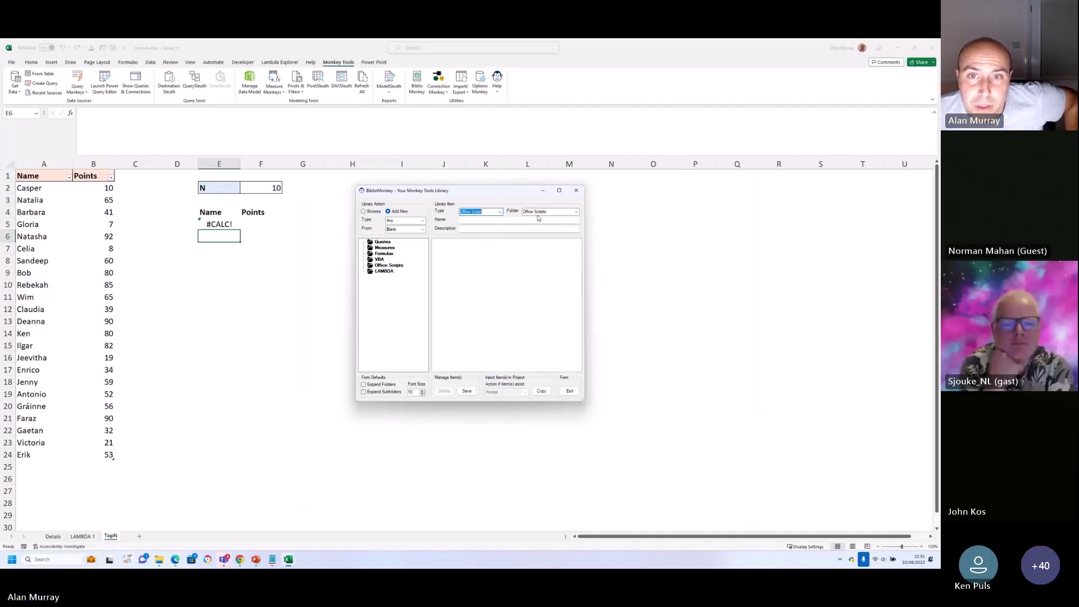
left_click(574, 212)
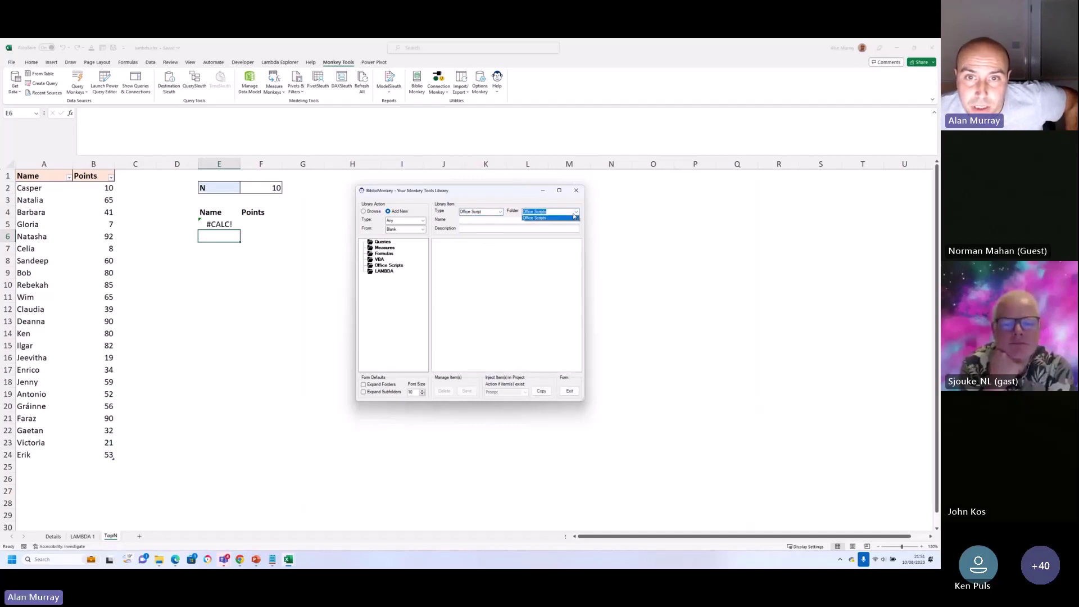
left_click(499, 212)
left_click(499, 212)
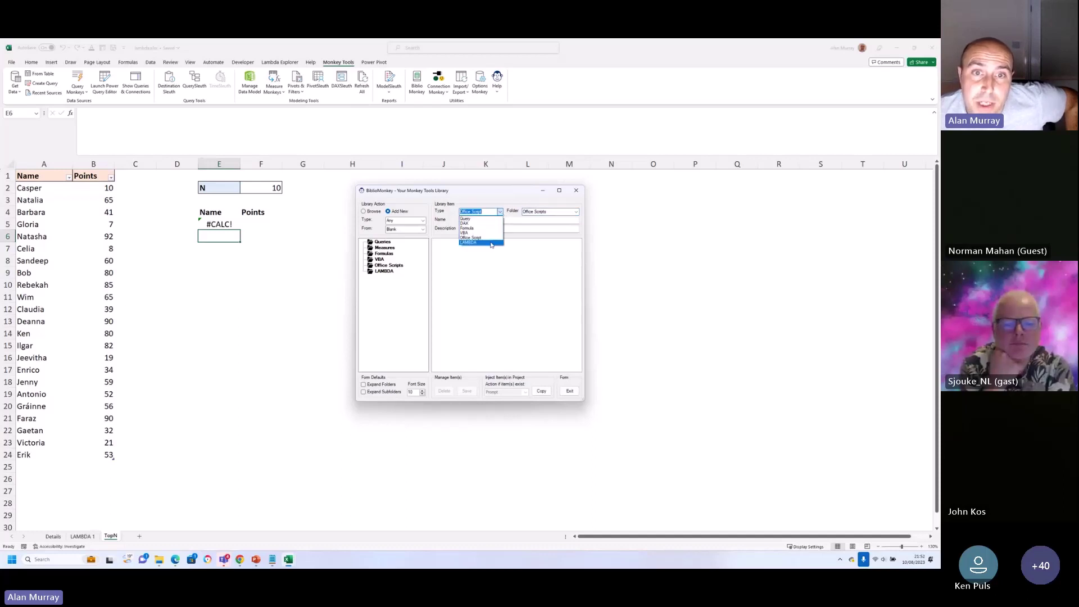
left_click(492, 242)
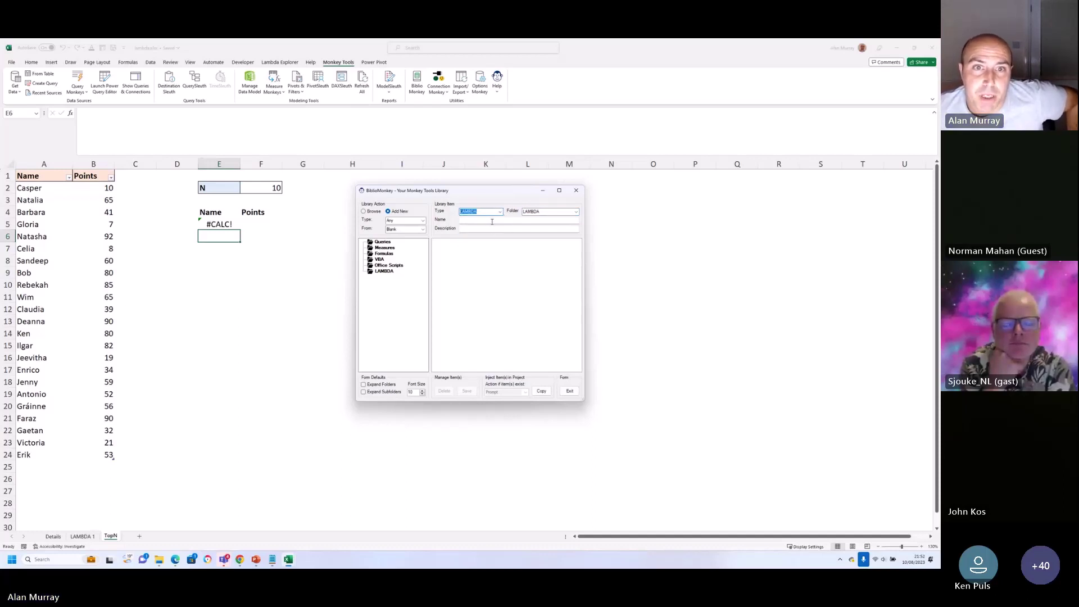
key("Tab")
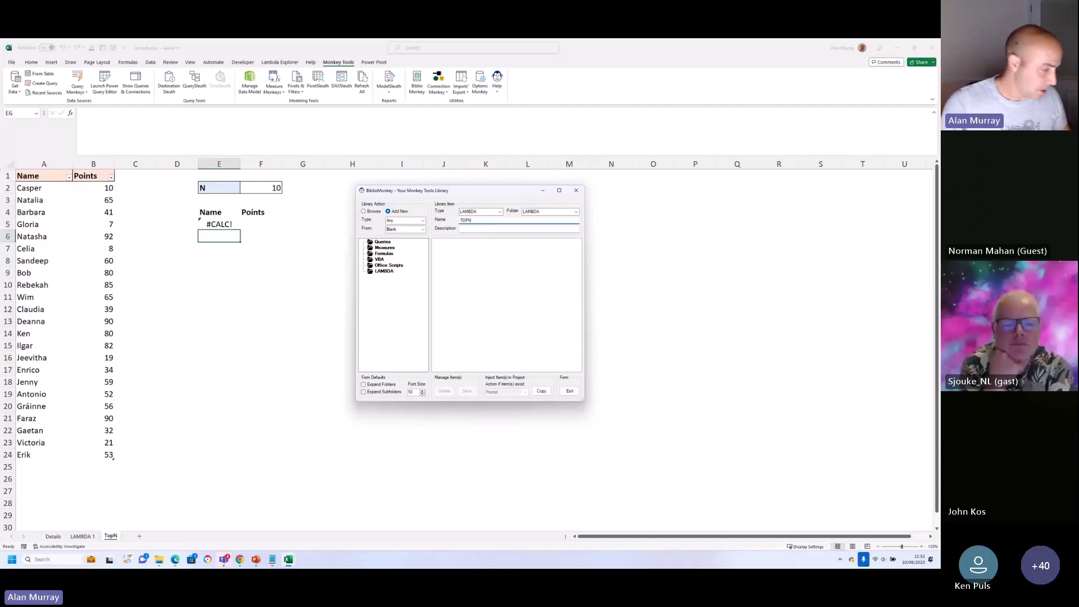
left_click(487, 230)
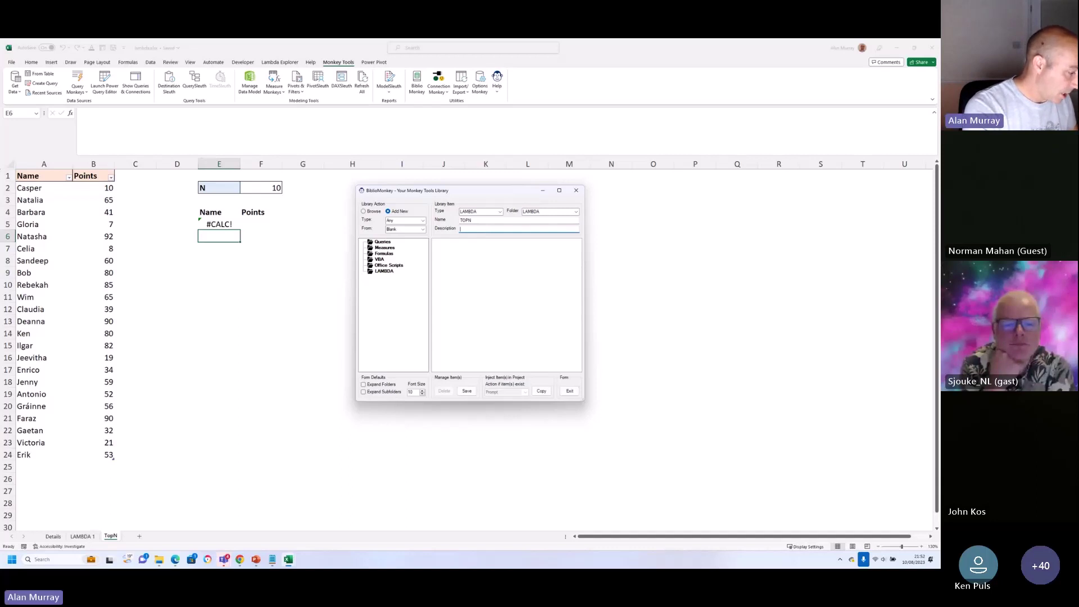
type("Returns th")
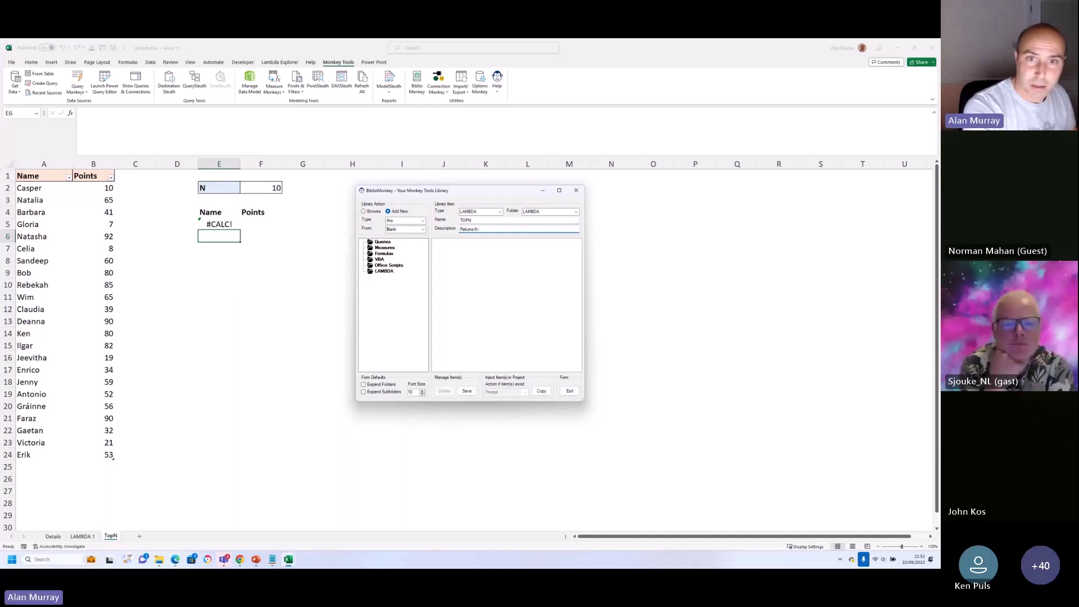
type("e best")
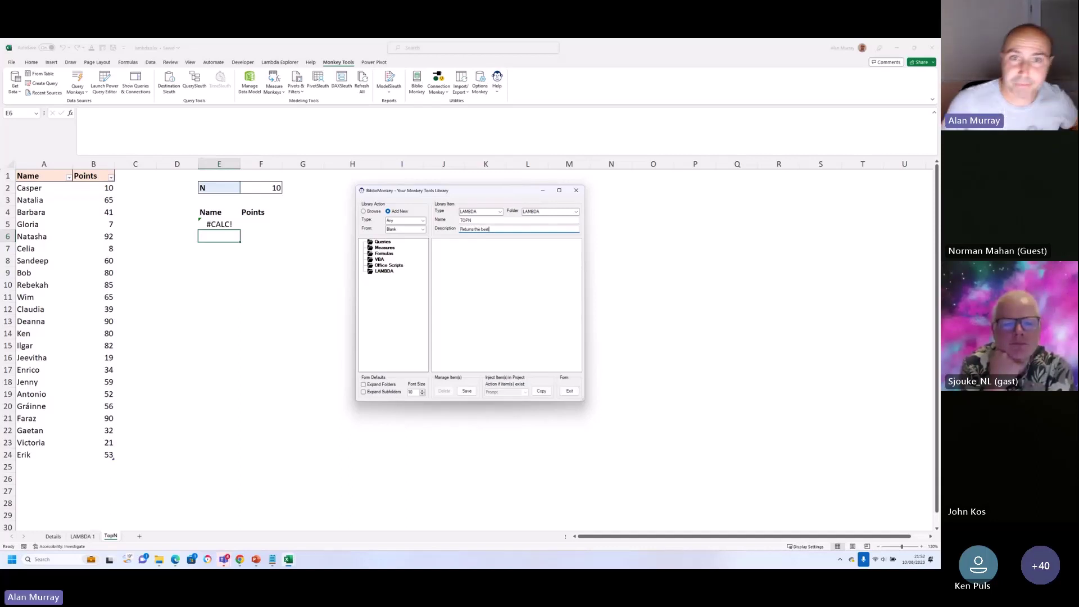
Paste the TAKE/SORT top-n lambda code into the item and save TOPN to the library
left_click(494, 248)
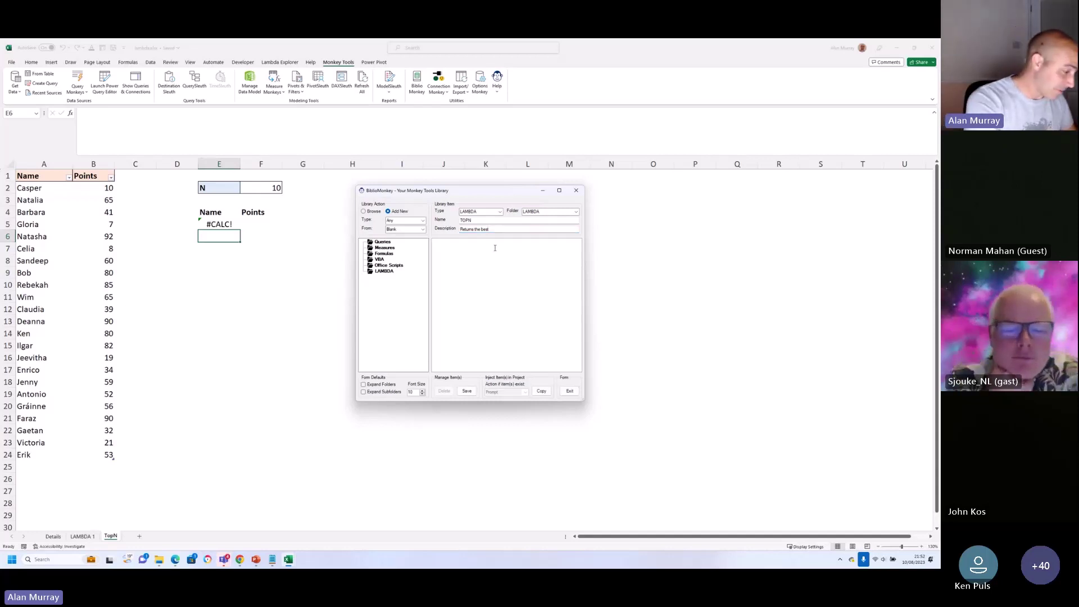
type("=lambda(array,col,n, TAKE(SORT(array,col,-1),n) )")
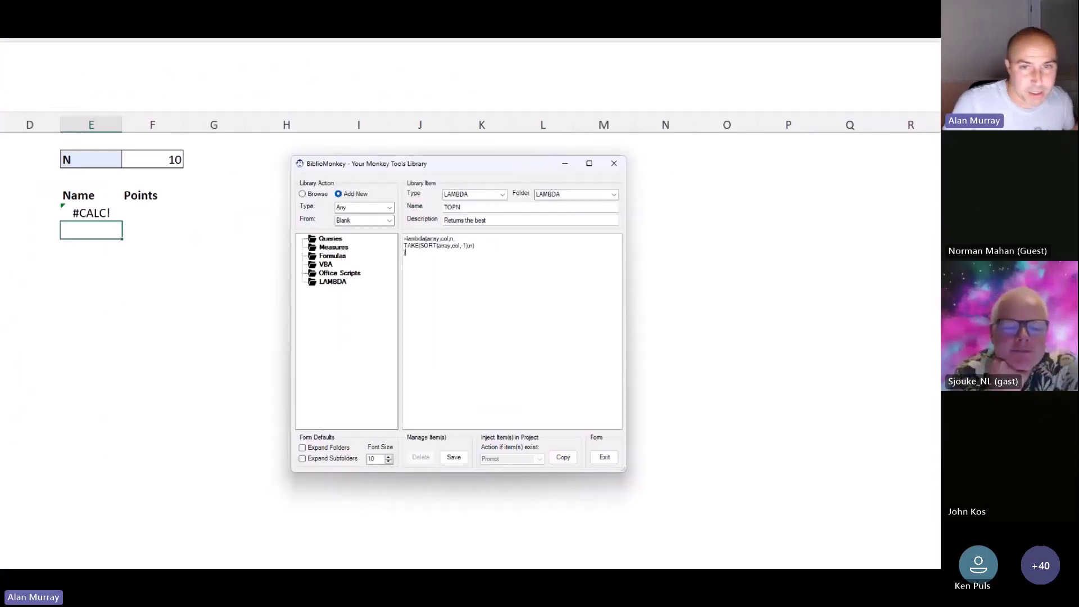
mouse_move(491, 244)
left_mouse_down()
mouse_move(506, 309)
mouse_move(467, 480)
left_mouse_up()
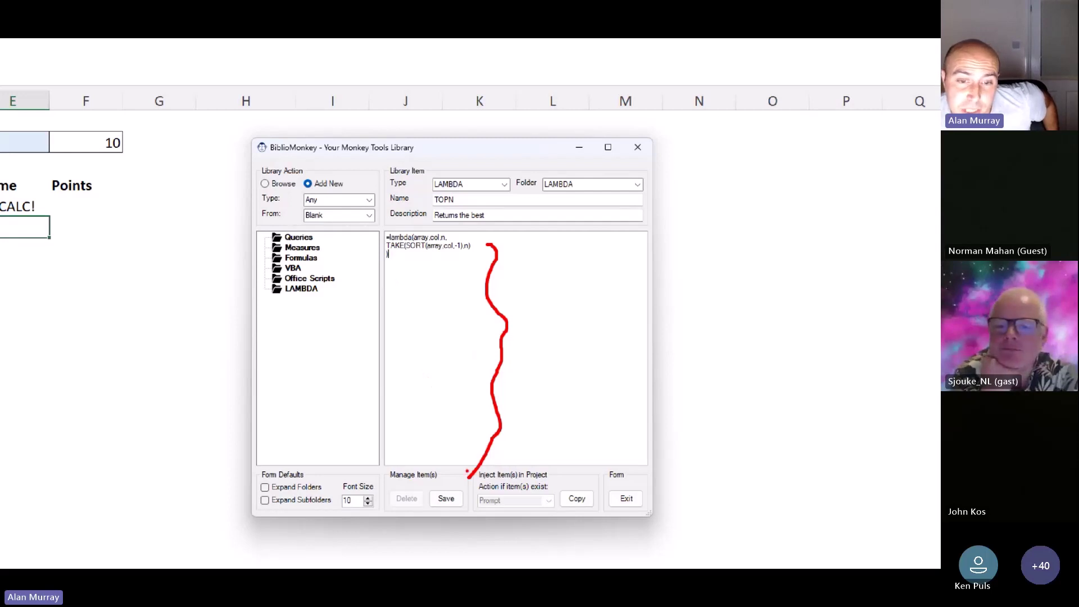
mouse_move(466, 471)
left_mouse_down()
mouse_move(467, 481)
mouse_move(485, 473)
left_mouse_up()
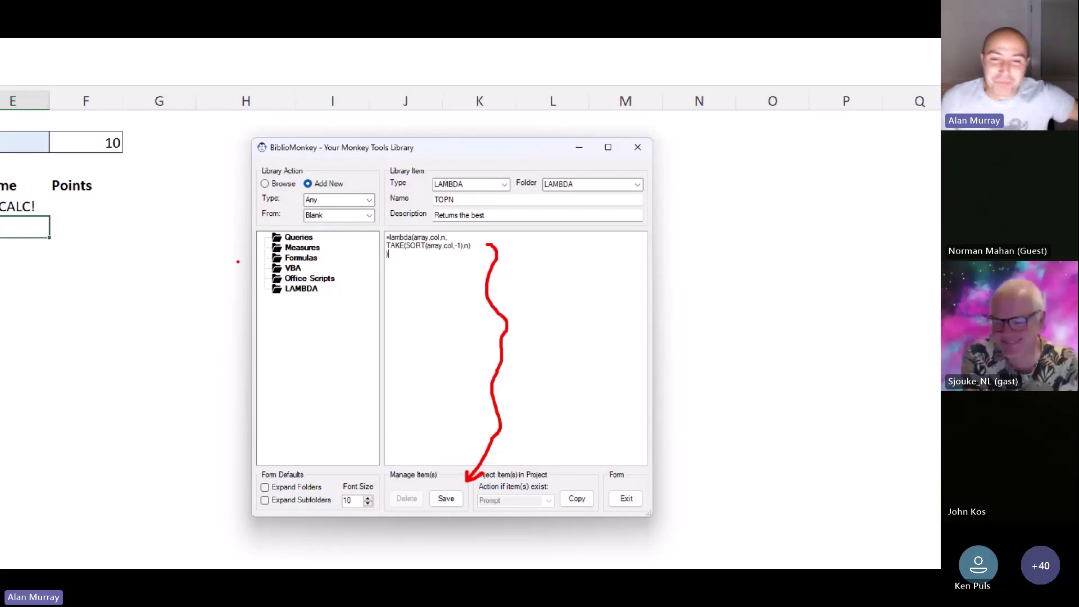
key("Escape")
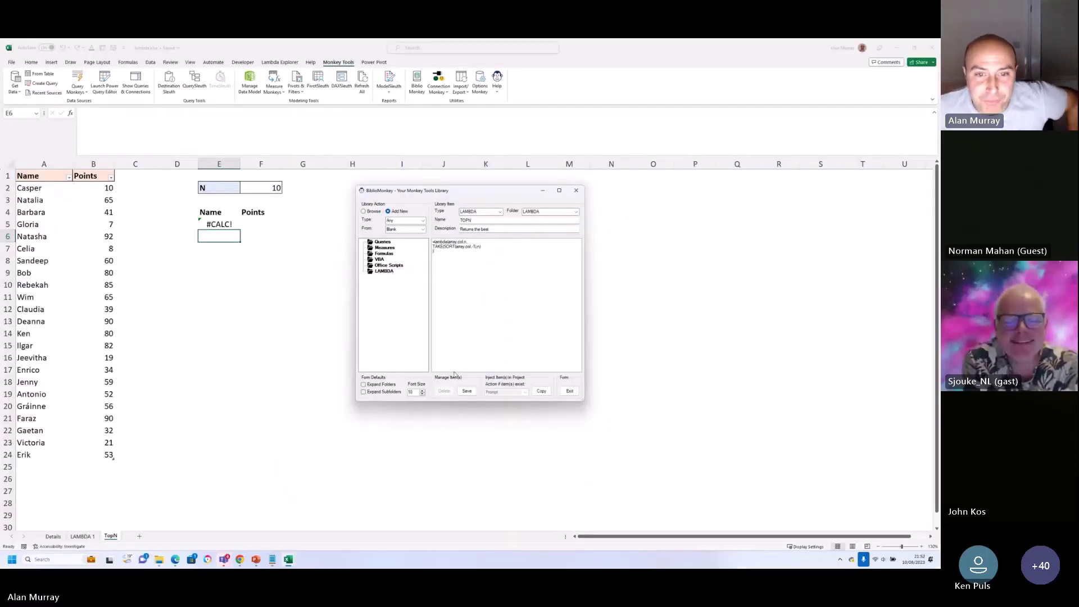
left_click(466, 391)
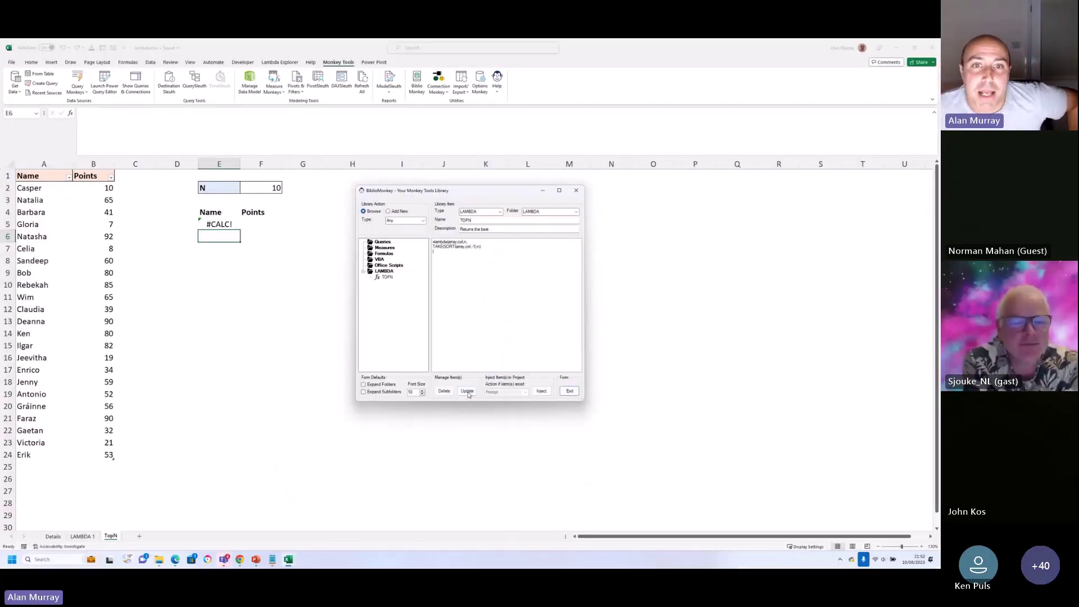
Close the BiblioMonkey library and return to the Excel workbook
left_click(570, 392)
key("alt+Tab")
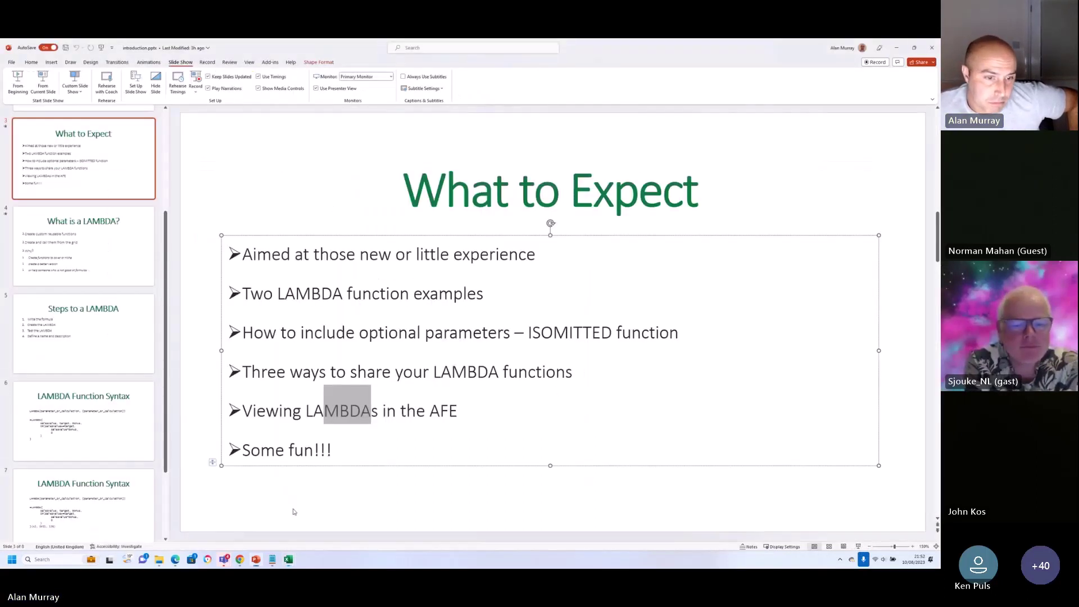
mouse_move(292, 556)
left_click(261, 505)
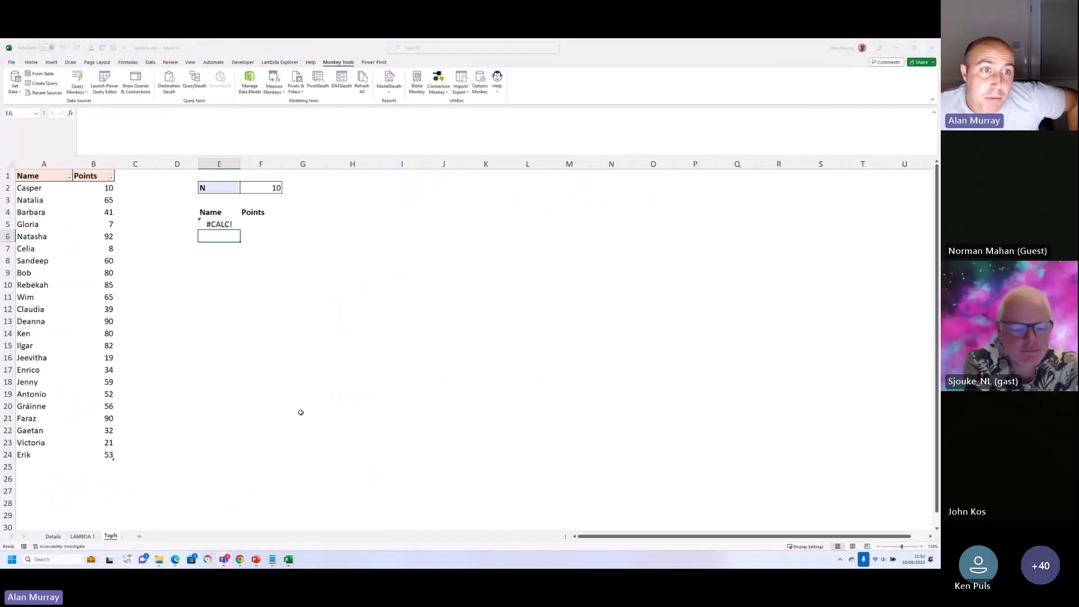
Review the workbook's defined names in Name Manager, then close it
left_click(134, 63)
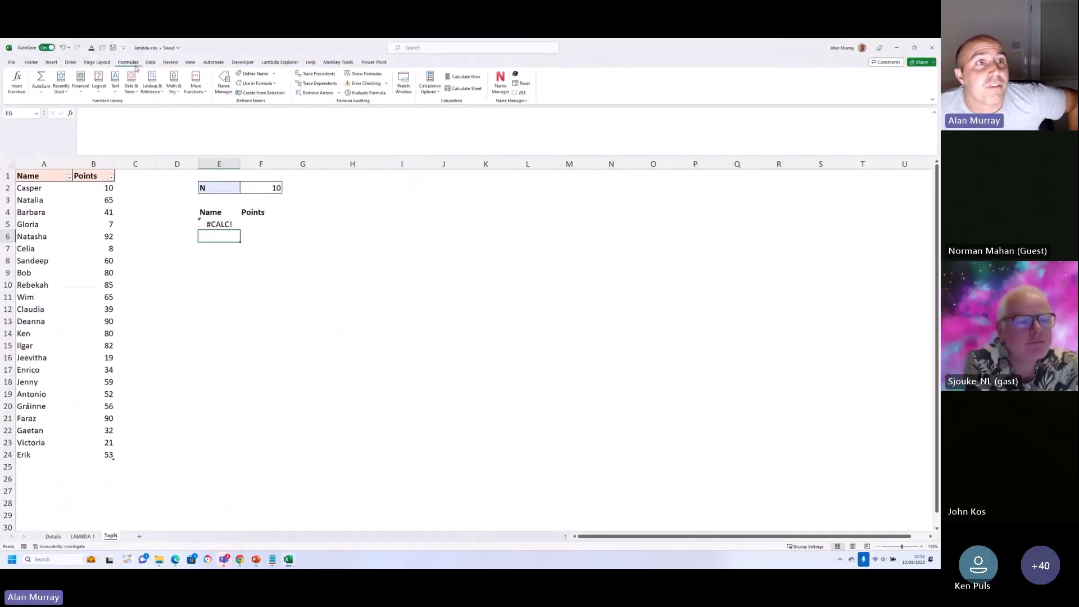
left_click(223, 89)
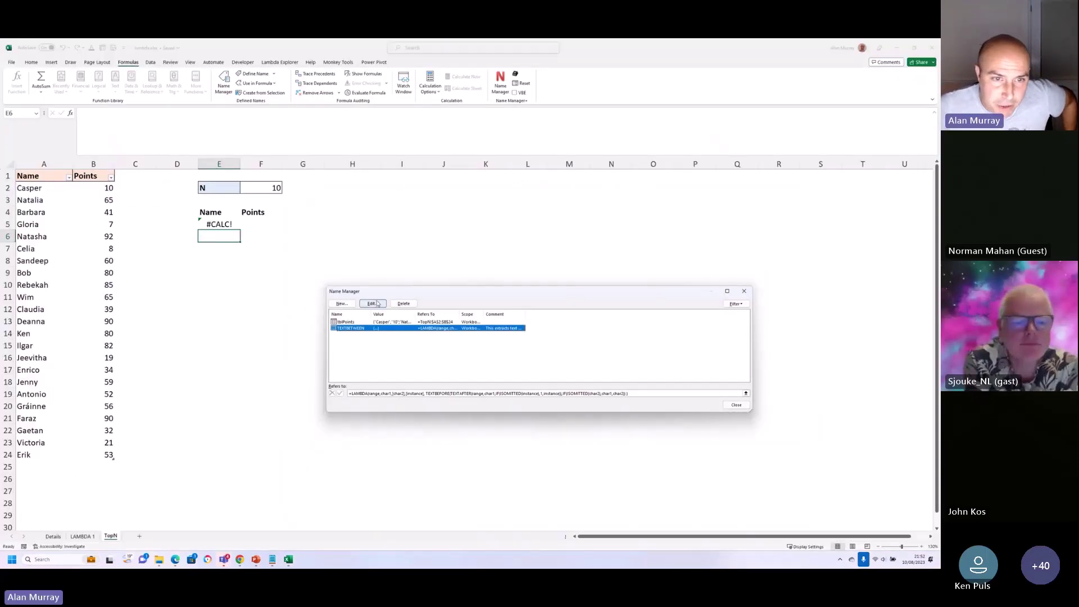
left_click_drag(378, 298, 370, 269)
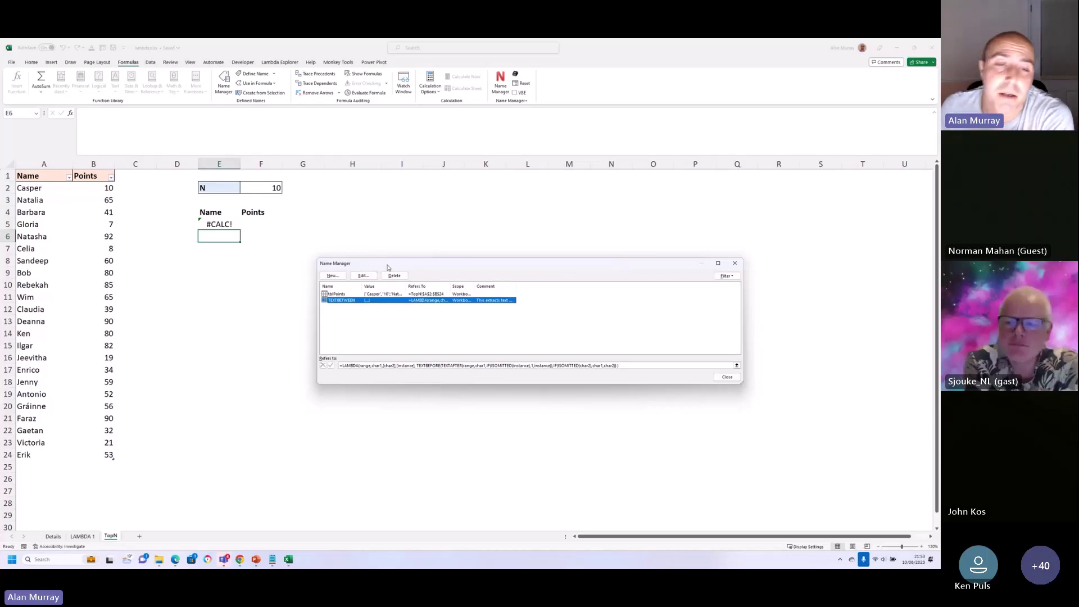
left_click_drag(387, 267, 367, 259)
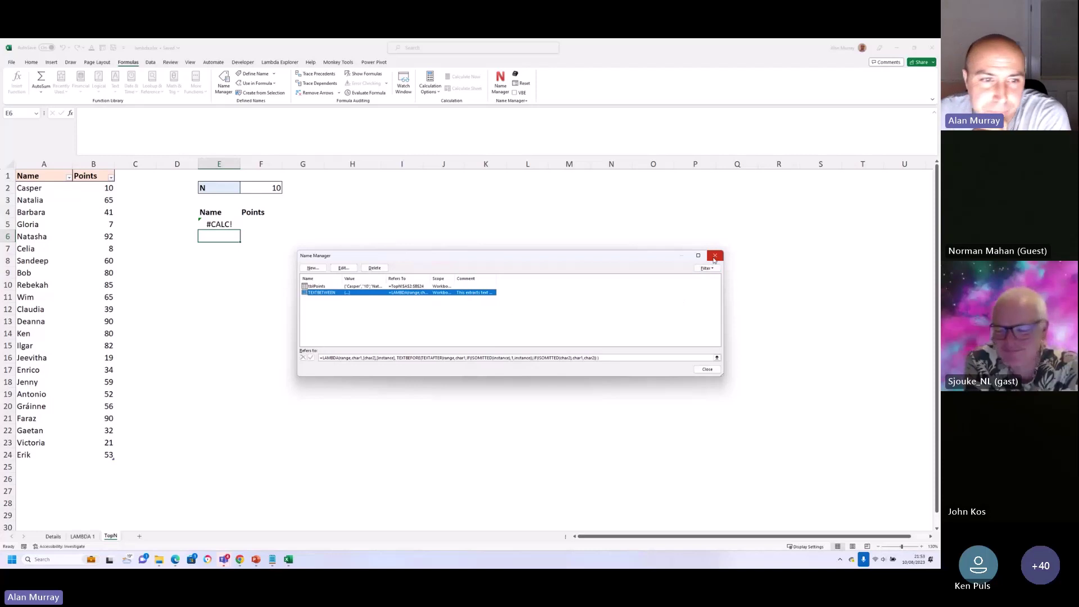
left_click(714, 257)
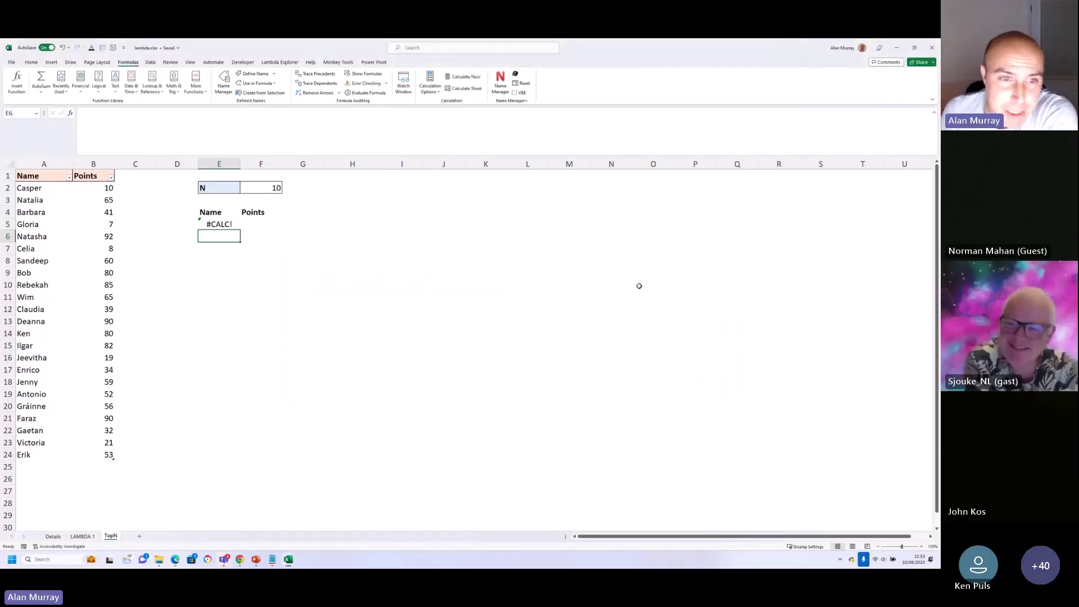
left_click(331, 64)
Open BiblioMonkey and select the TOPN item in the LAMBDA folder
left_click(418, 85)
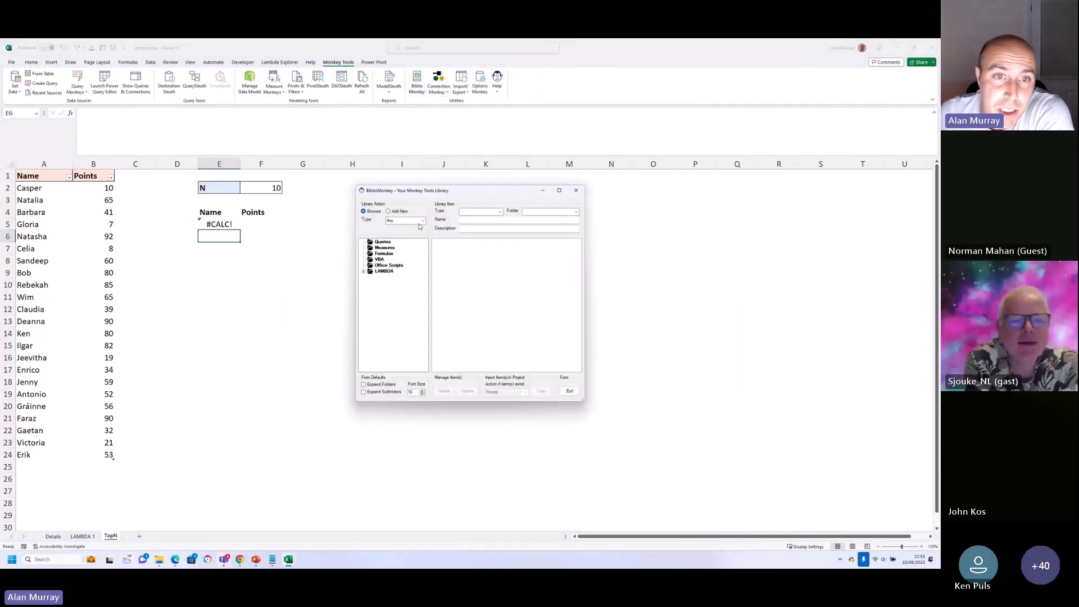
left_click(363, 272)
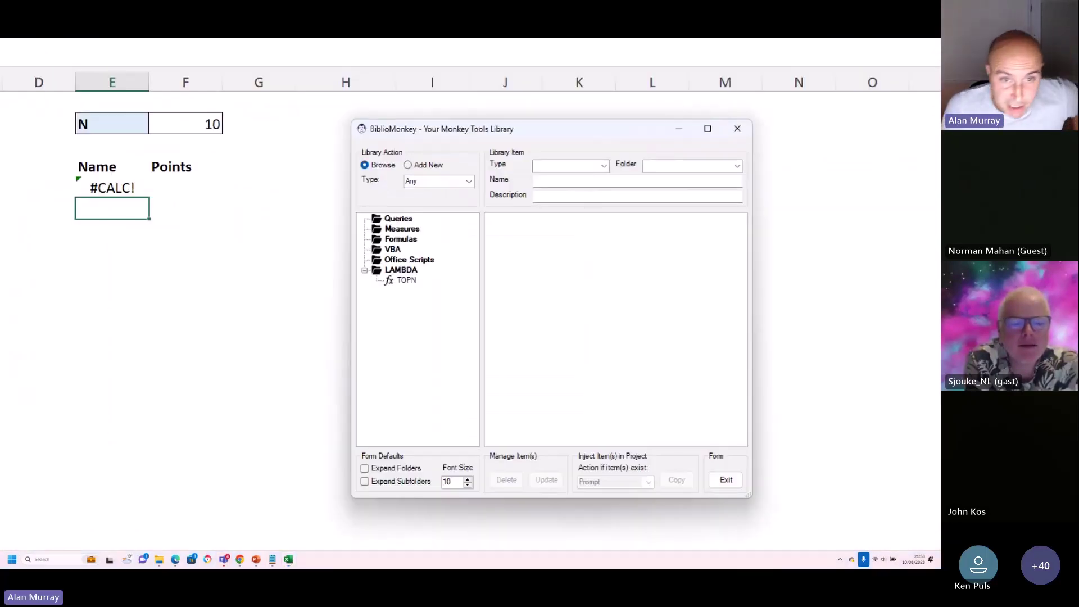
left_click_drag(356, 270, 386, 285)
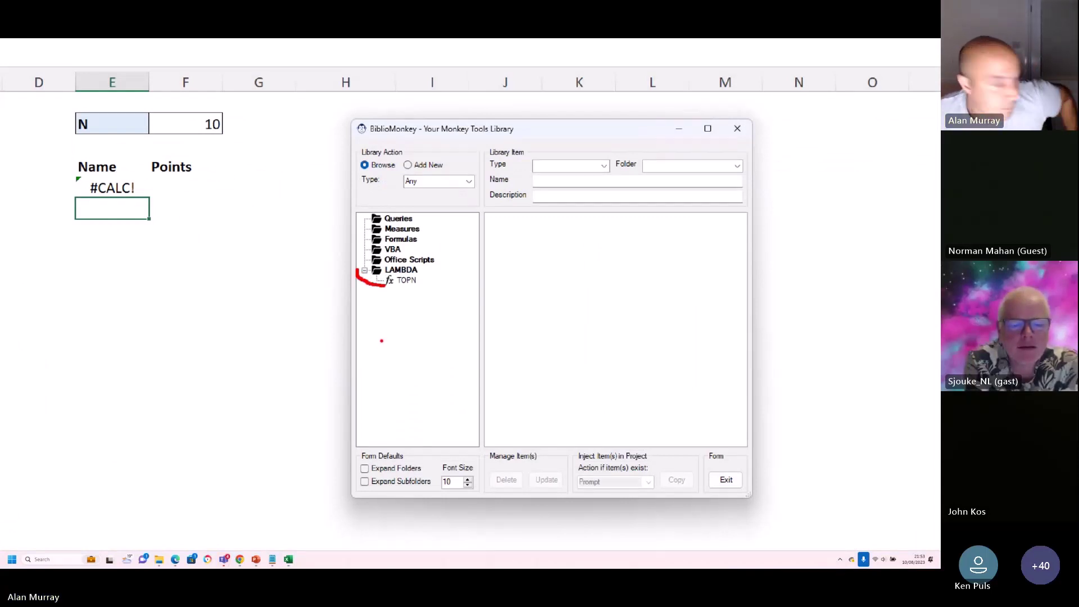
left_click(395, 333)
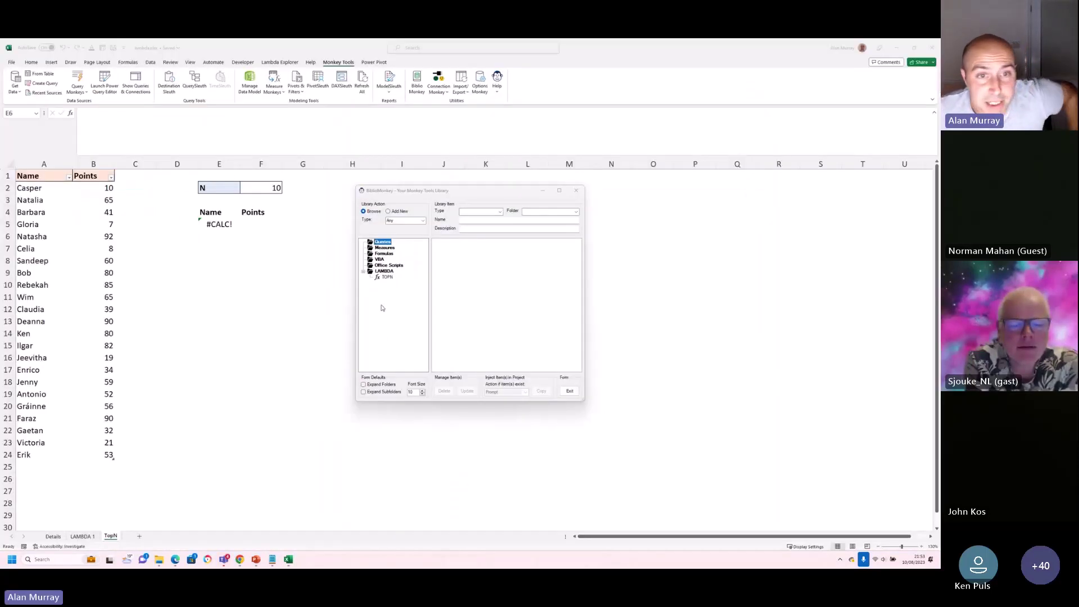
left_click(387, 277)
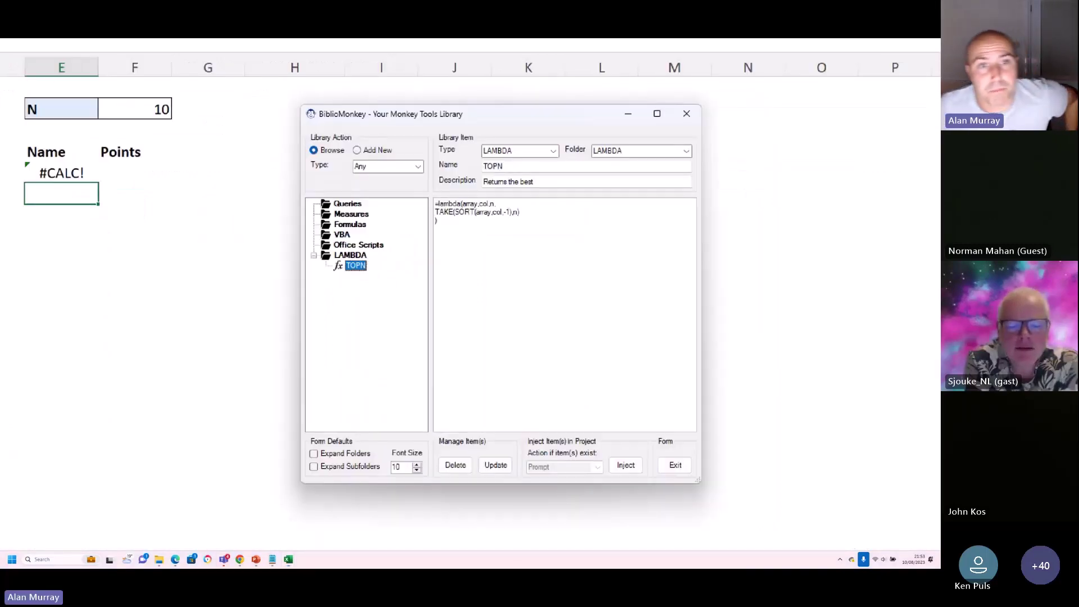
Inject the TOPN LAMBDA into the workbook and confirm the injection message
mouse_move(380, 270)
left_mouse_down()
mouse_move(436, 301)
mouse_move(507, 455)
mouse_move(499, 448)
left_mouse_up()
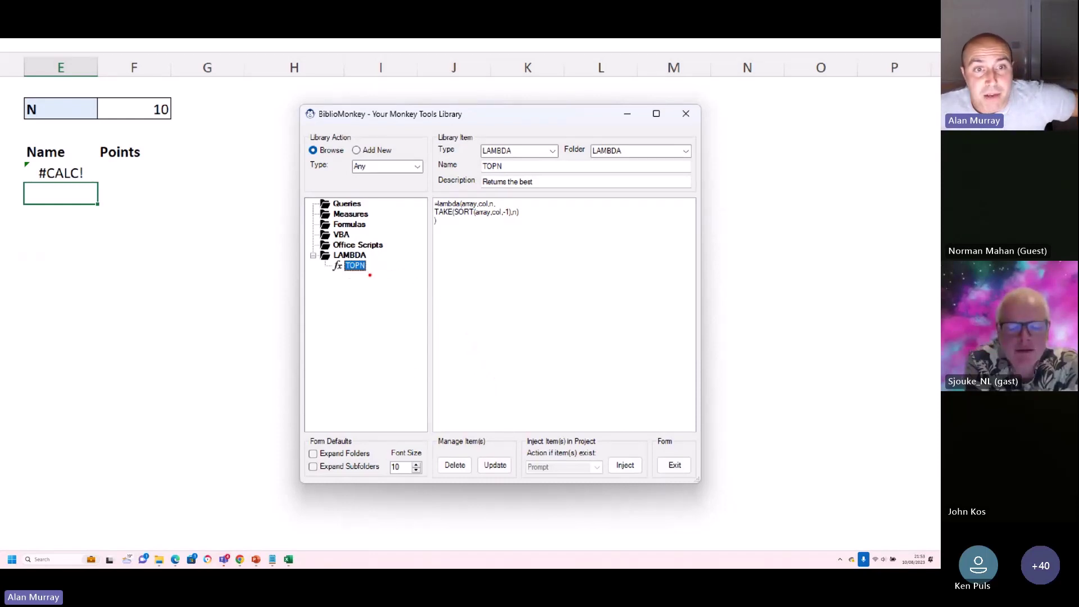
mouse_move(368, 270)
left_mouse_down()
mouse_move(483, 270)
mouse_move(596, 378)
mouse_move(619, 448)
left_mouse_up()
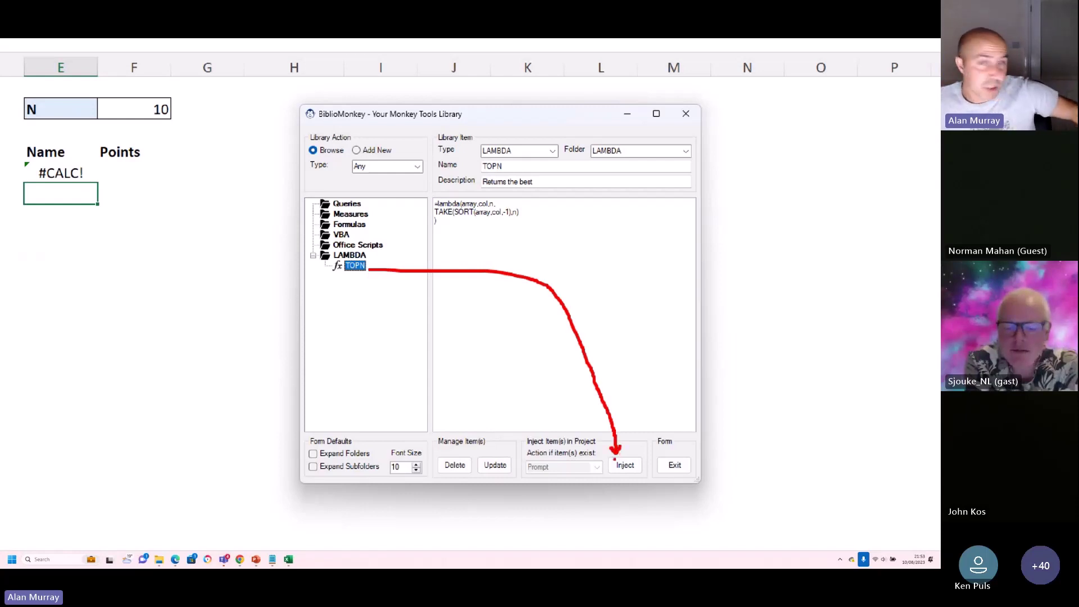
key("Escape")
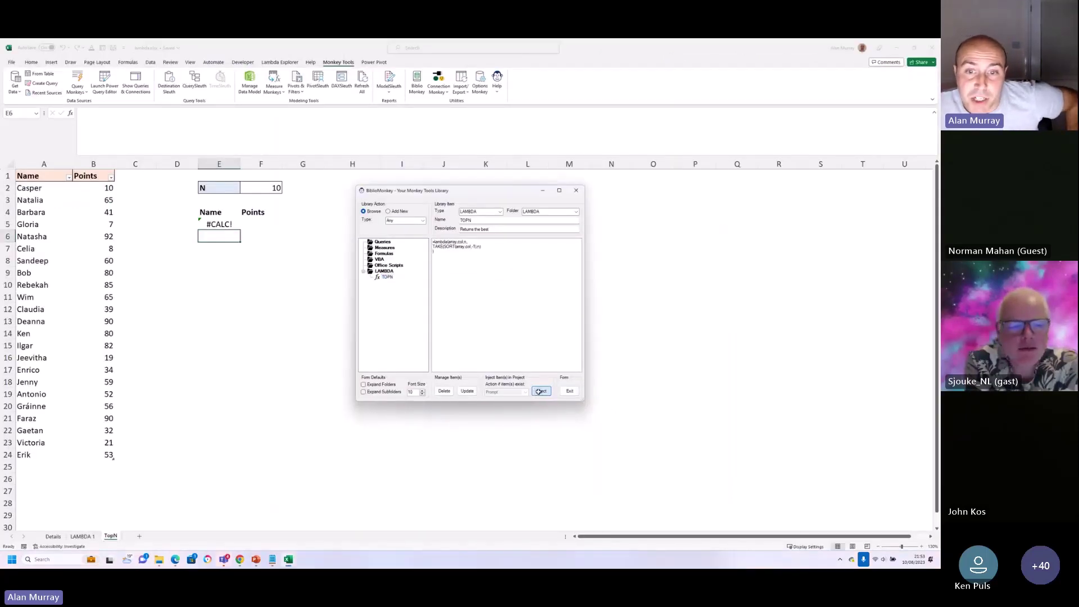
left_click(539, 391)
left_click(503, 312)
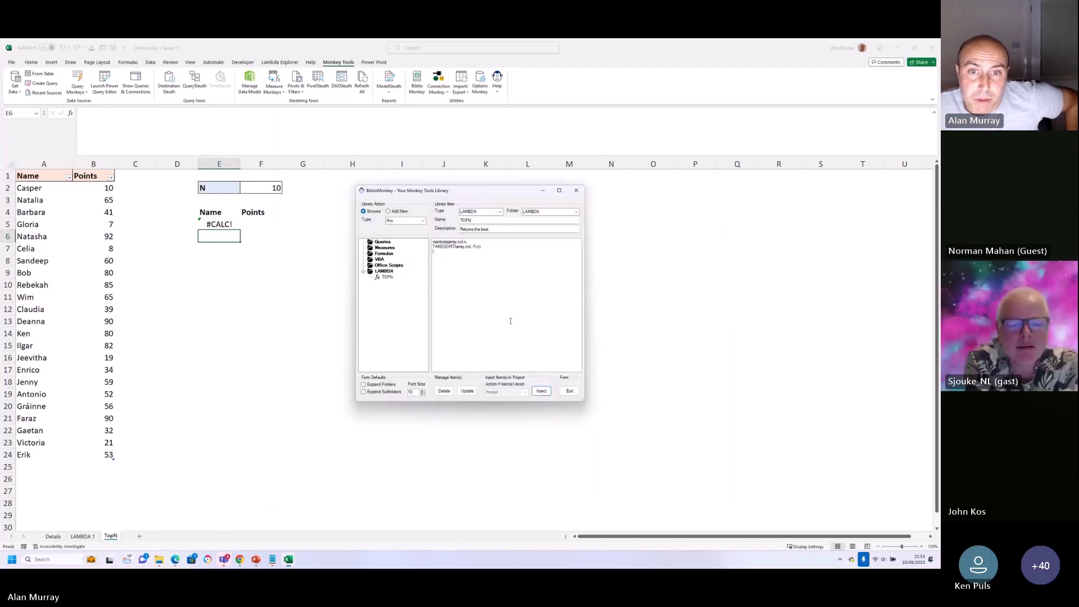
Close the library and confirm TOPN now appears in Name Manager
left_click(569, 391)
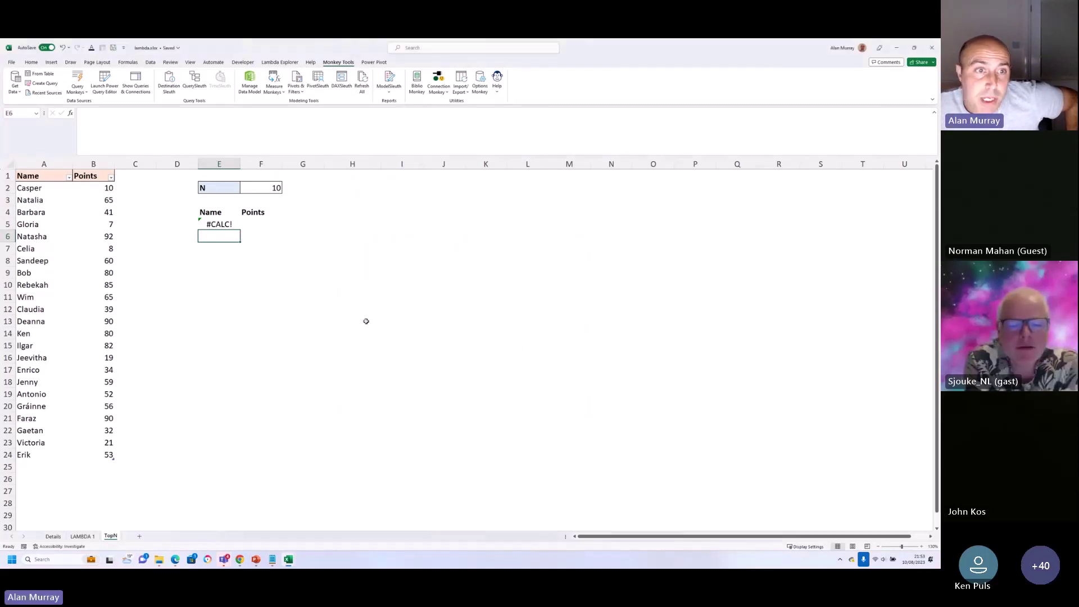
left_click(364, 321)
left_click(128, 62)
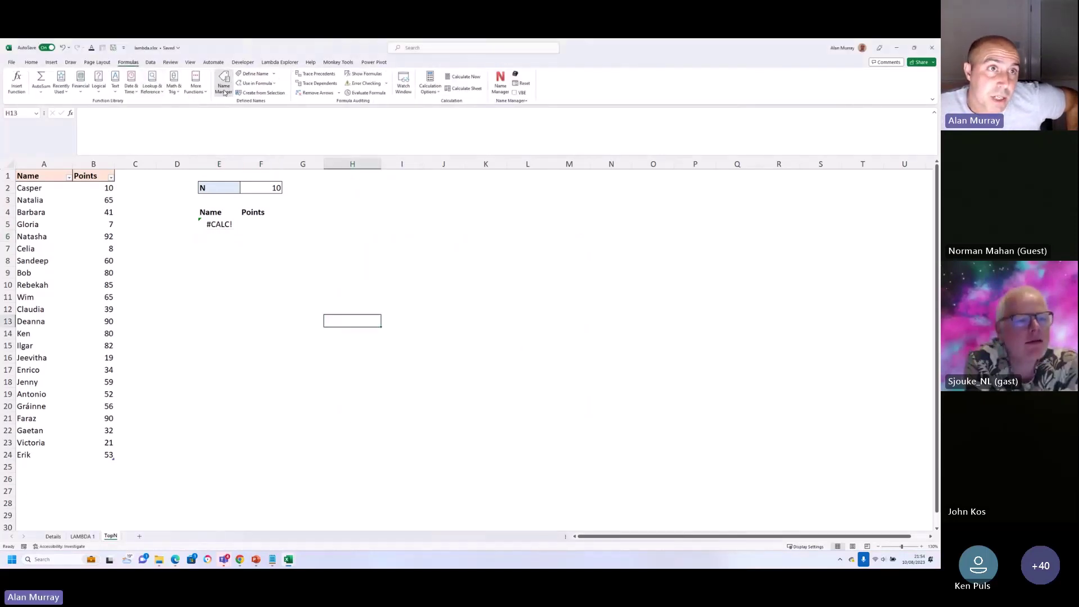
key("ctrl+F3")
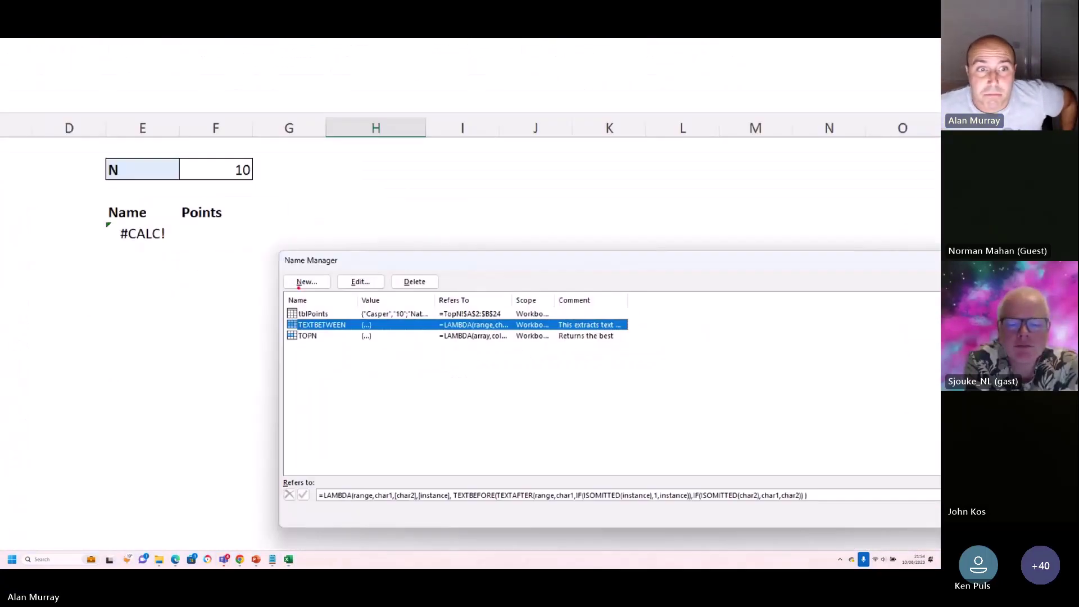
left_click_drag(296, 348, 318, 348)
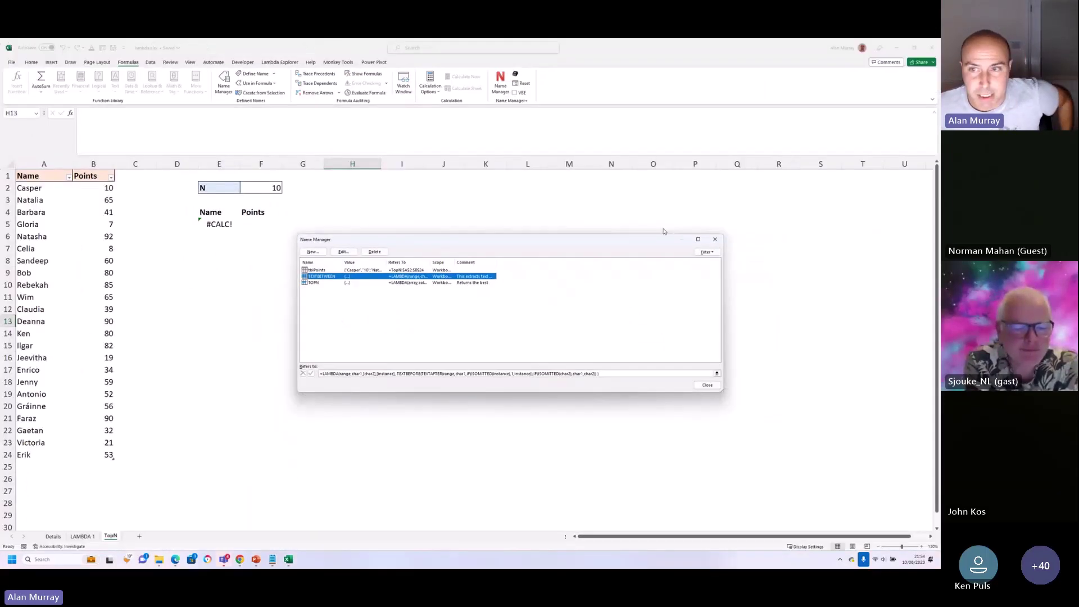
left_click(714, 241)
left_click(302, 273)
Replace E5's #CALC! formula with =TOPN(tblPoints,2,F2)
left_click(230, 224)
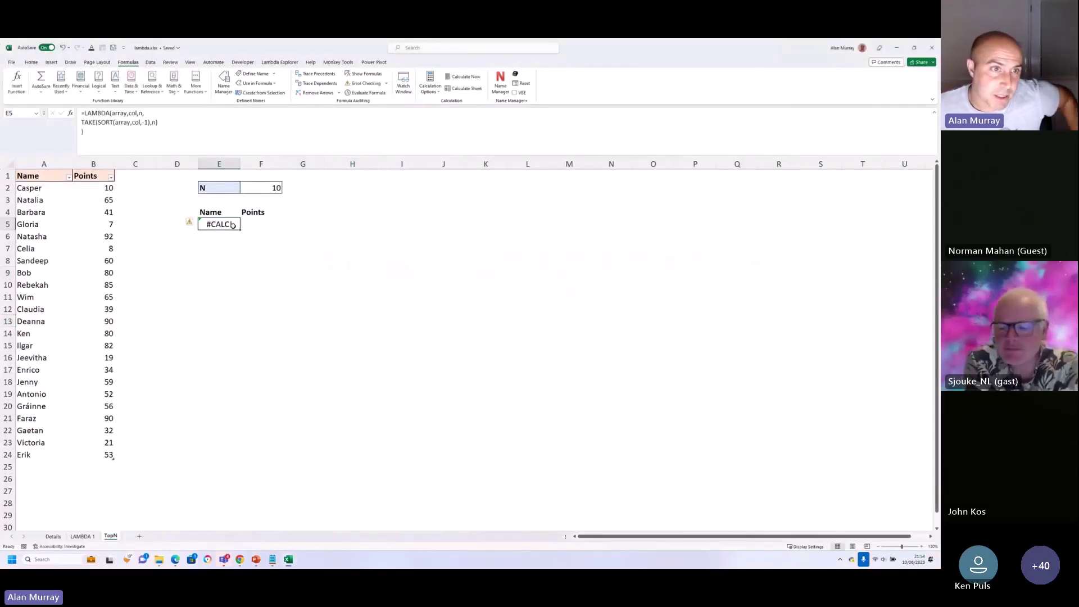
key("Delete")
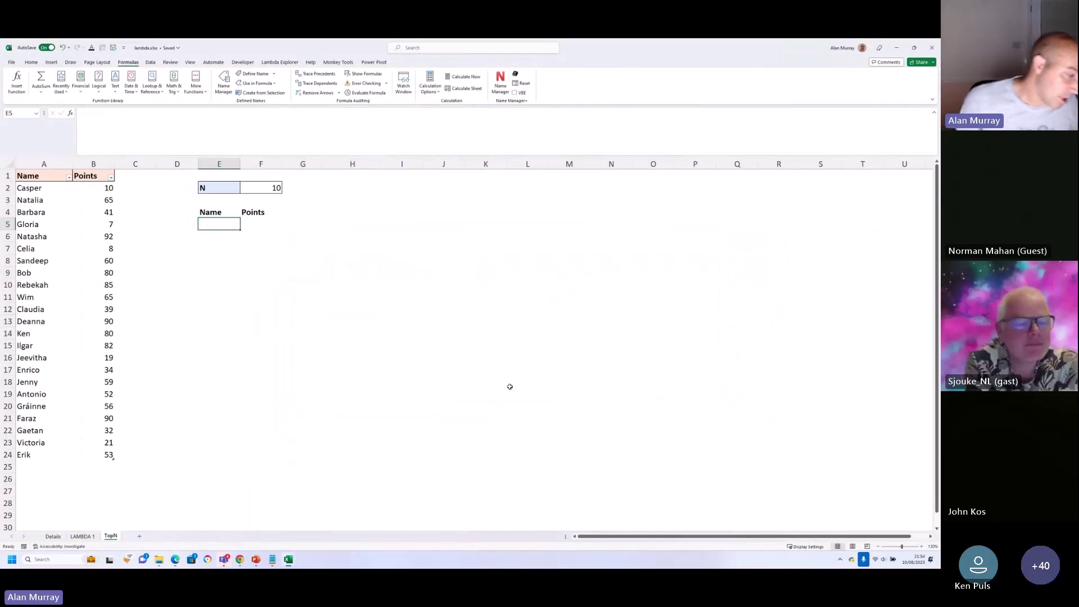
type("=TOPN(")
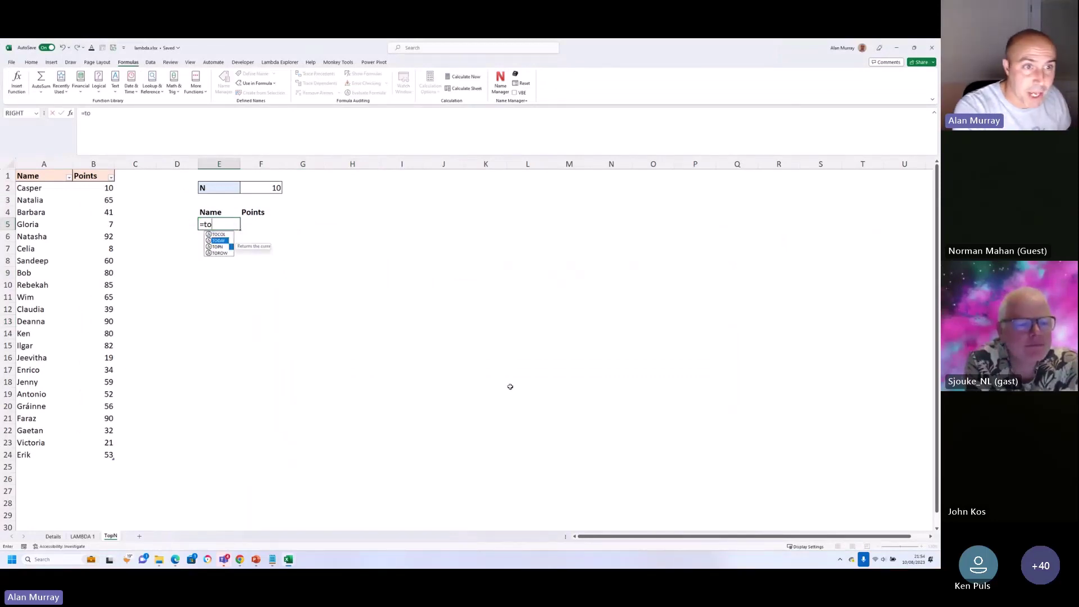
type("t")
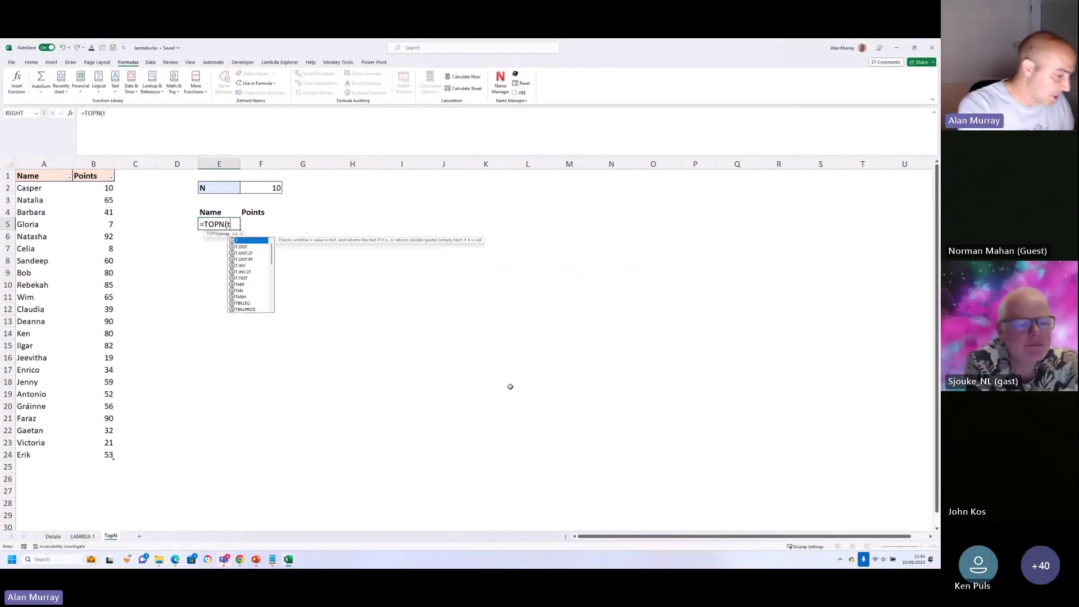
type("blp")
key("Tab")
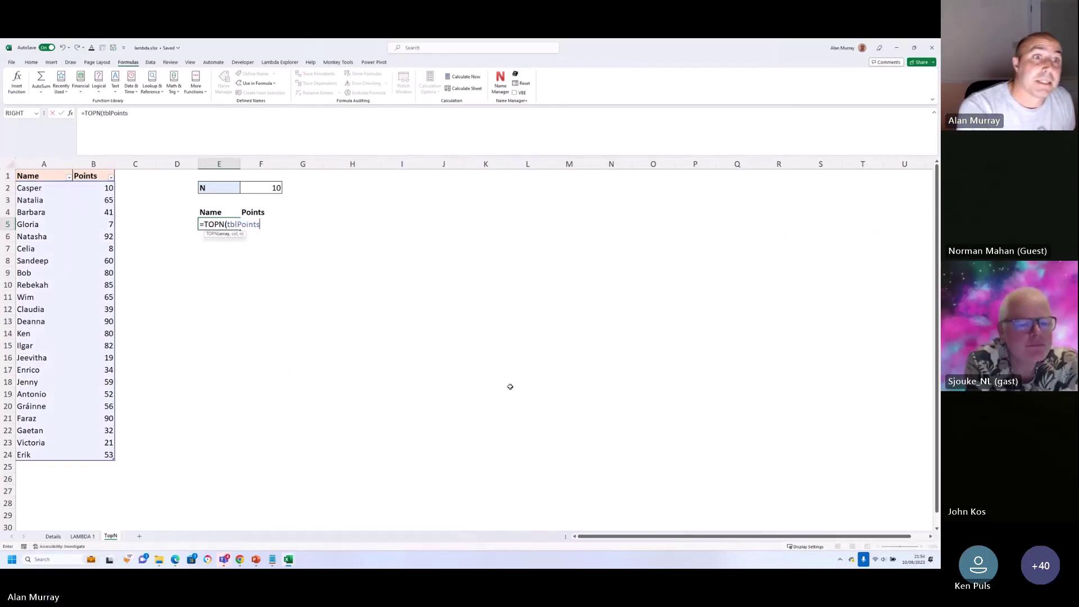
type(",2,")
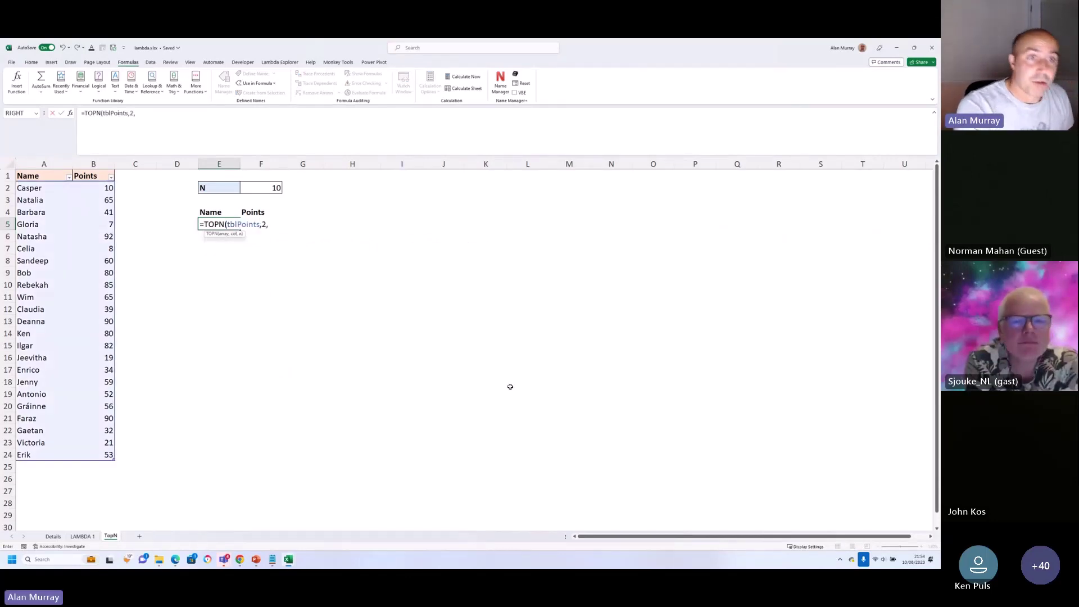
left_click(273, 190)
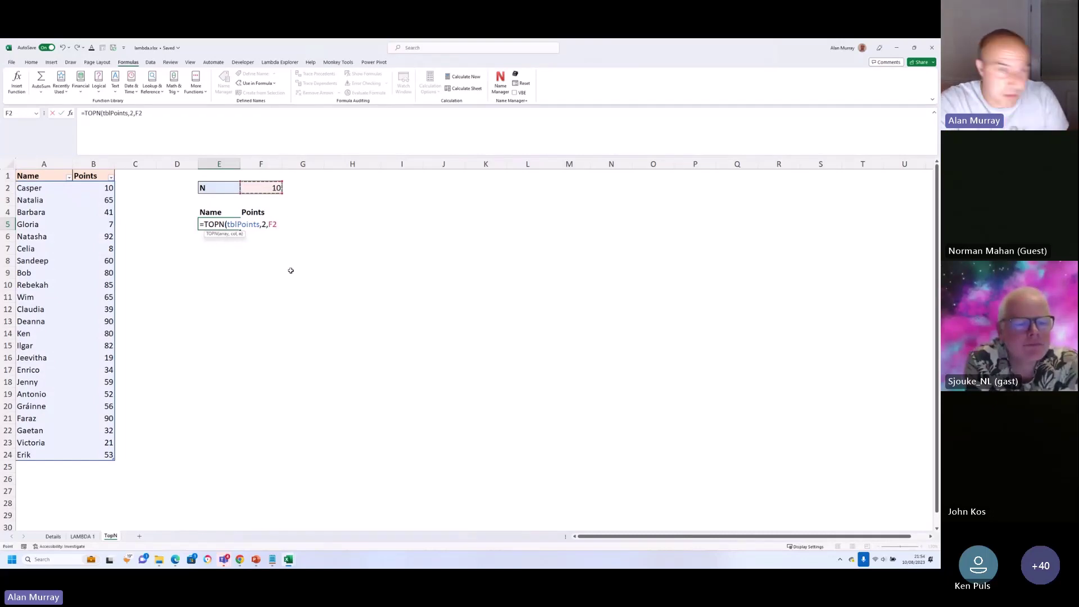
type(")")
key("Return")
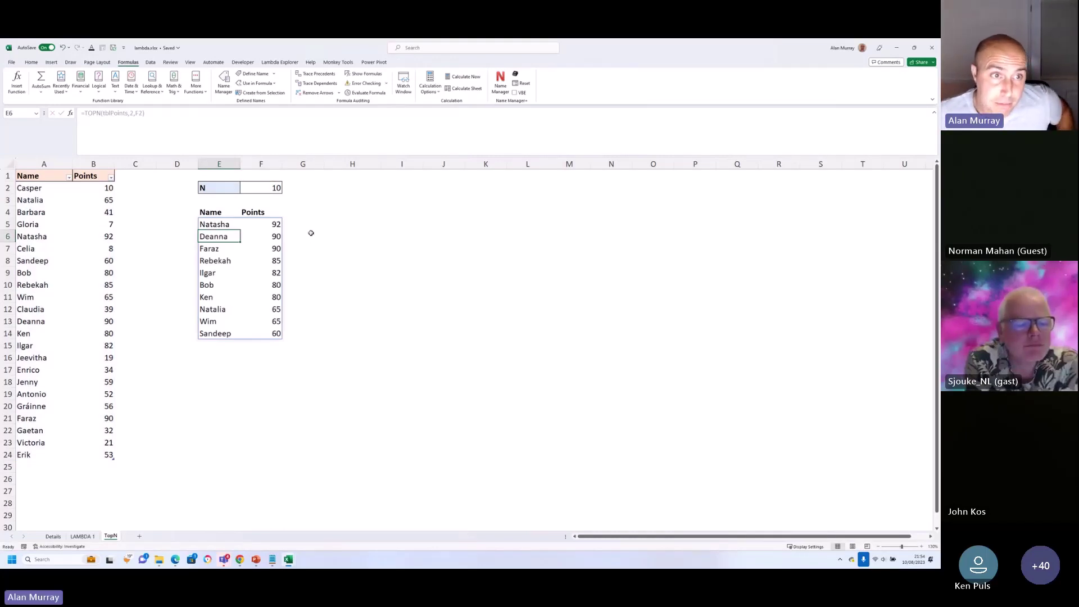
Change N in F2 to 6, then to 8, to list the top eight
left_click(276, 188)
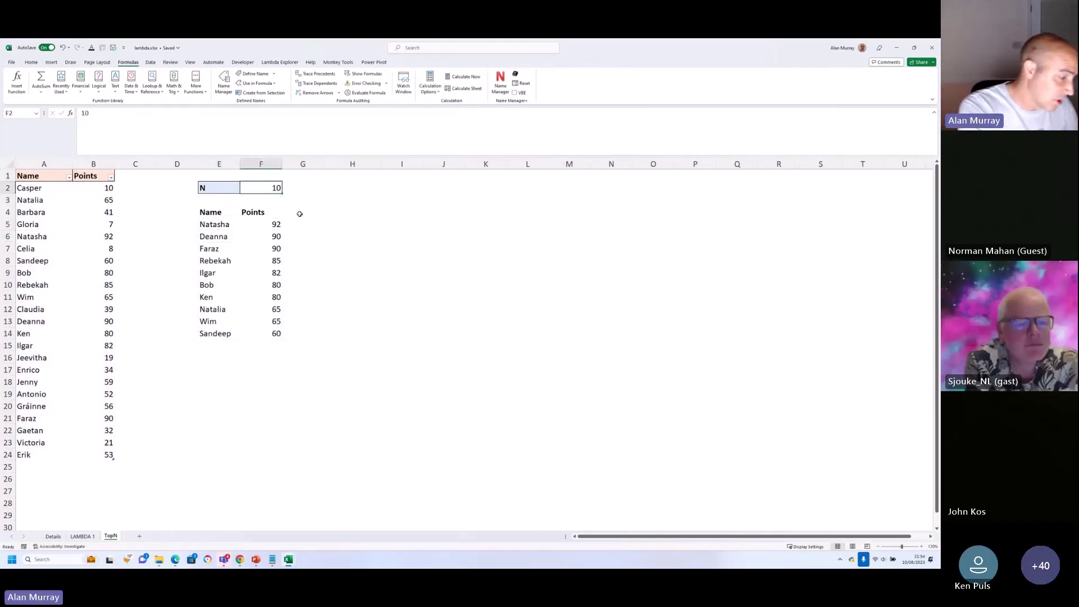
type("6")
key("ctrl+Return")
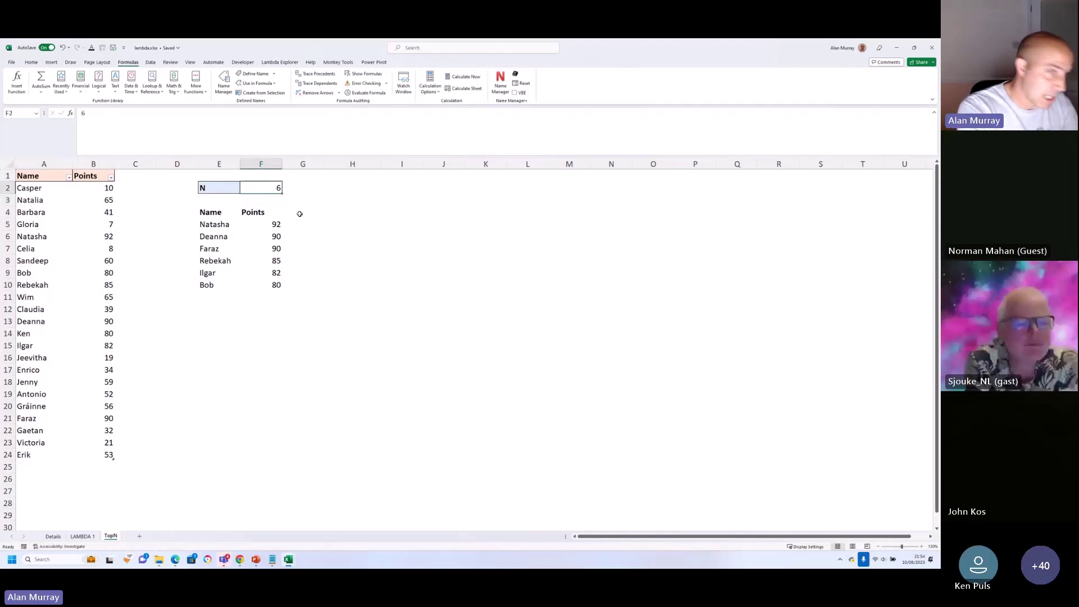
type("8")
key("Return")
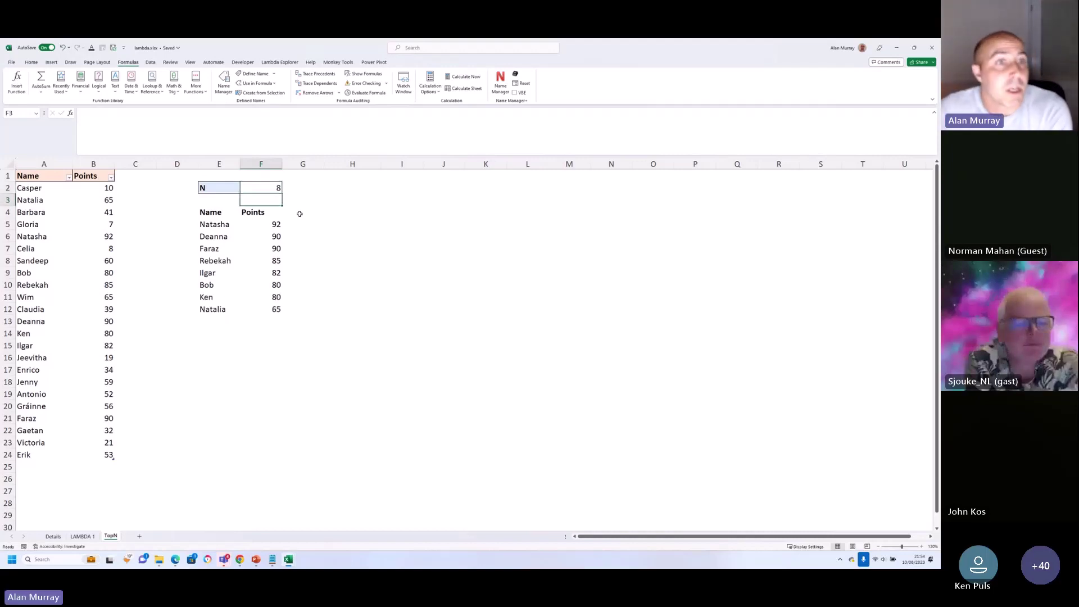
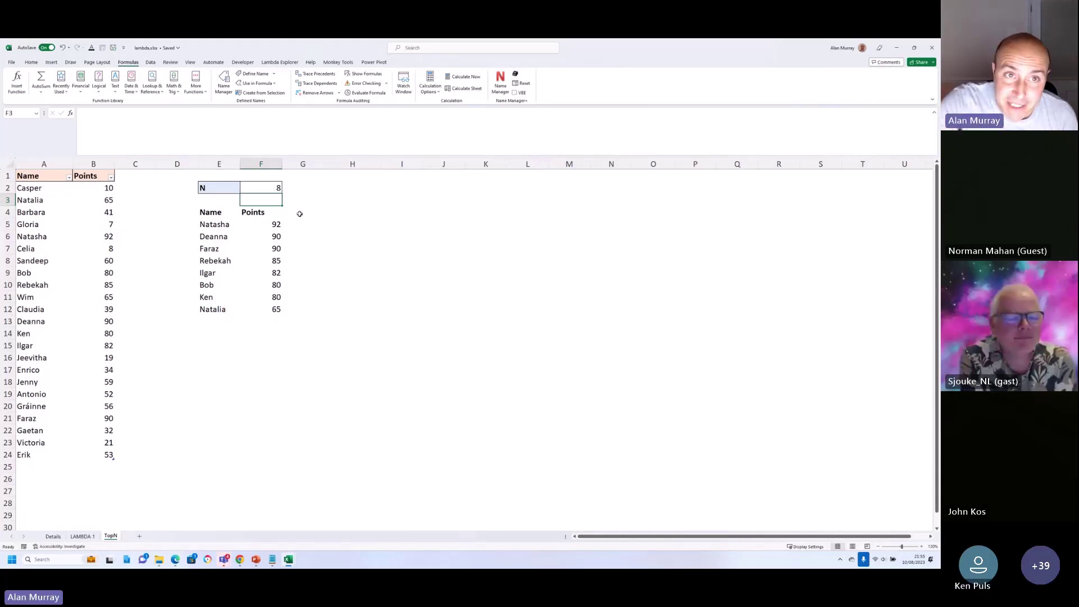
Dismiss the cell H5 shortcut menu without choosing any command
right_click(341, 226)
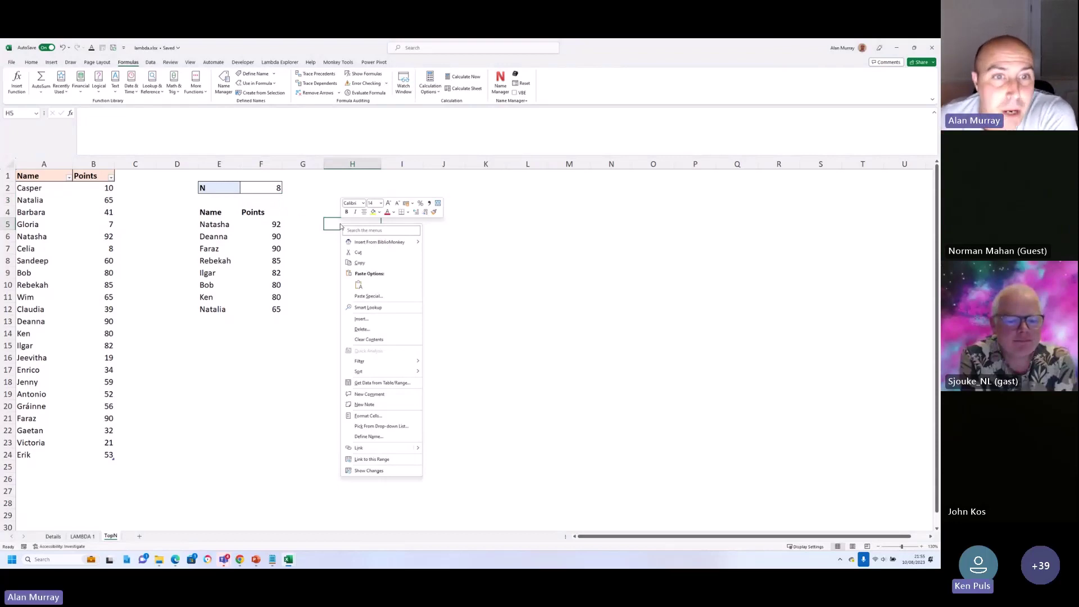
mouse_move(353, 244)
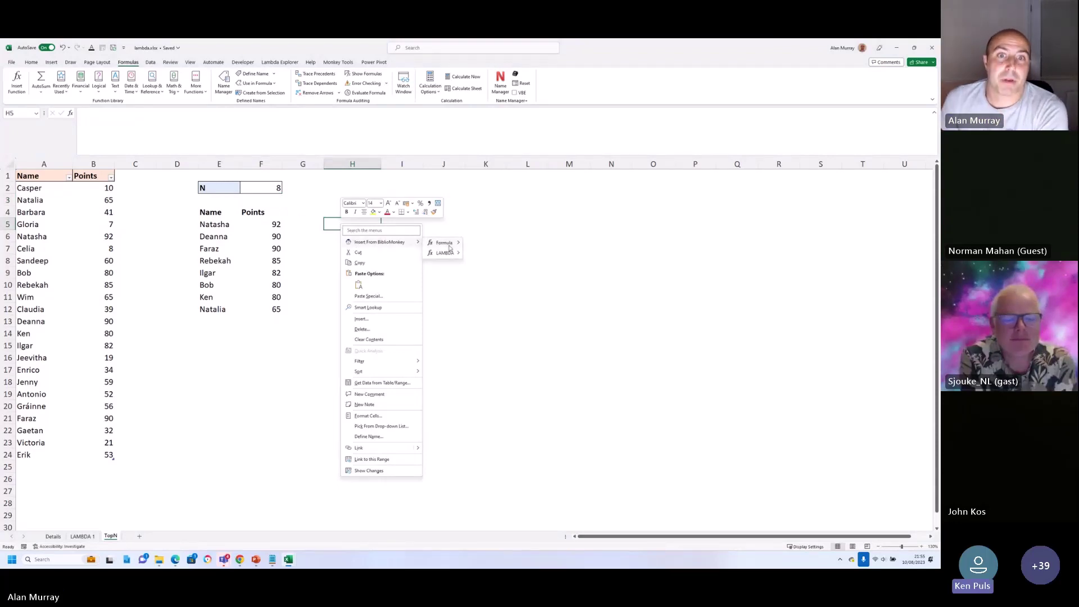
mouse_move(443, 255)
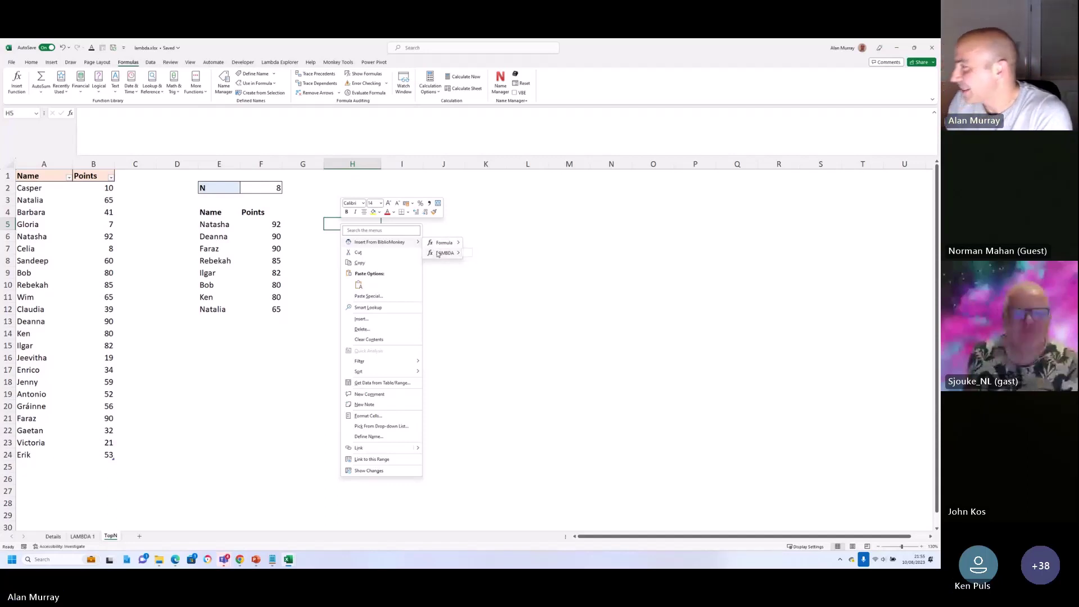
left_click(460, 287)
left_click(416, 294)
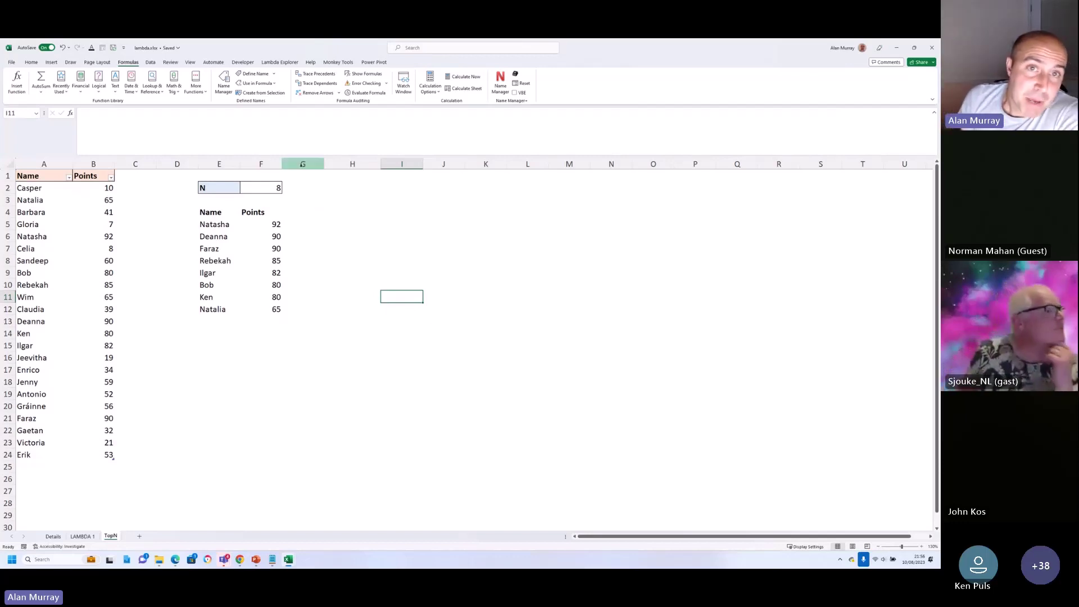
Switch to the QuizResults.xlsx workbook and maximize its window
left_click(187, 65)
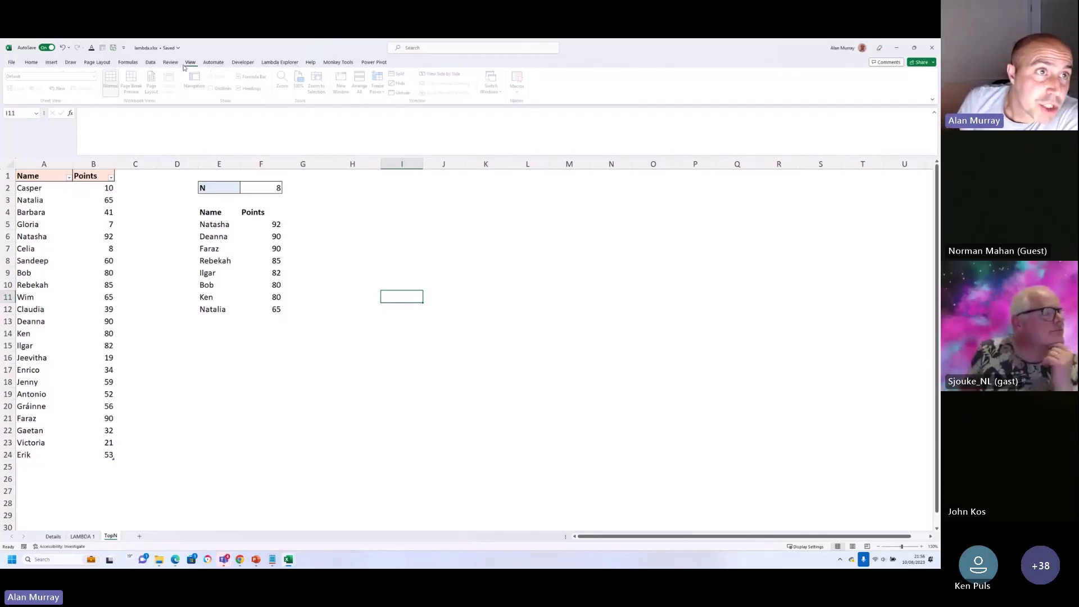
left_click(490, 89)
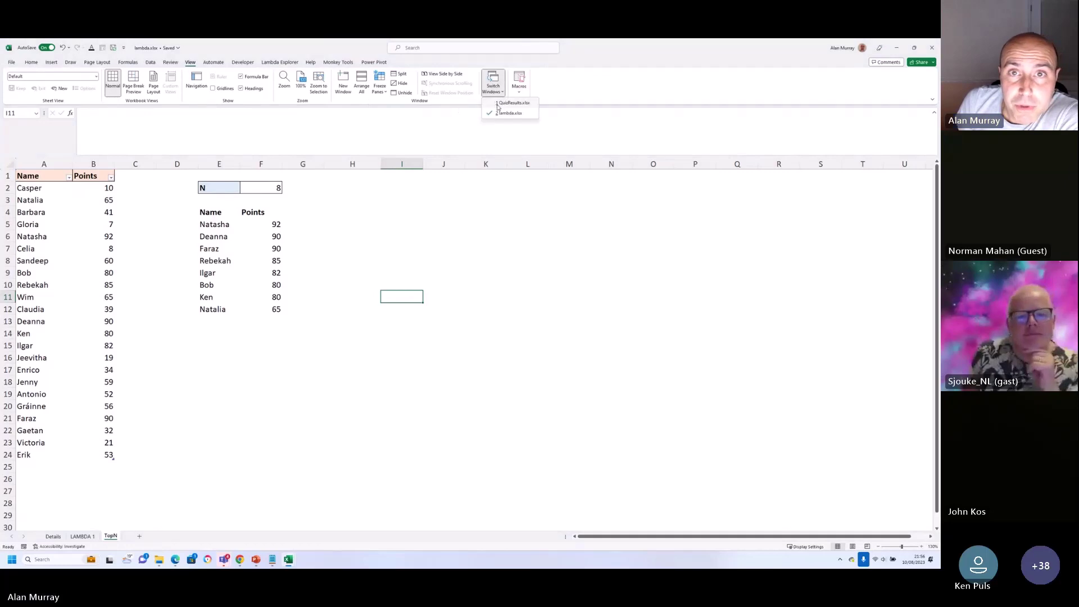
left_click(507, 104)
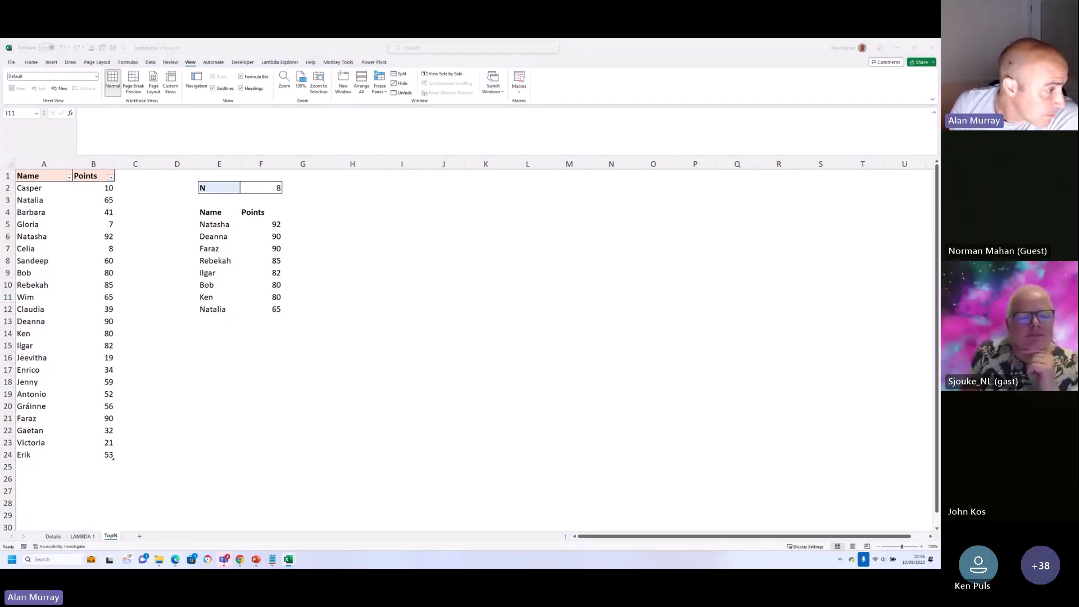
left_click_drag(0, 45, 578, 107)
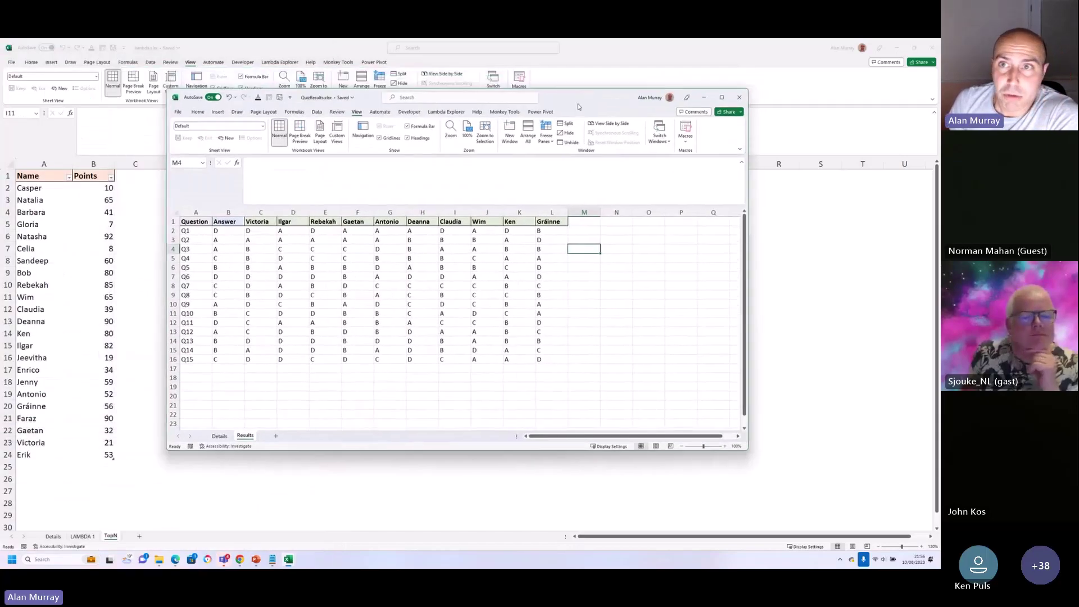
left_click(722, 98)
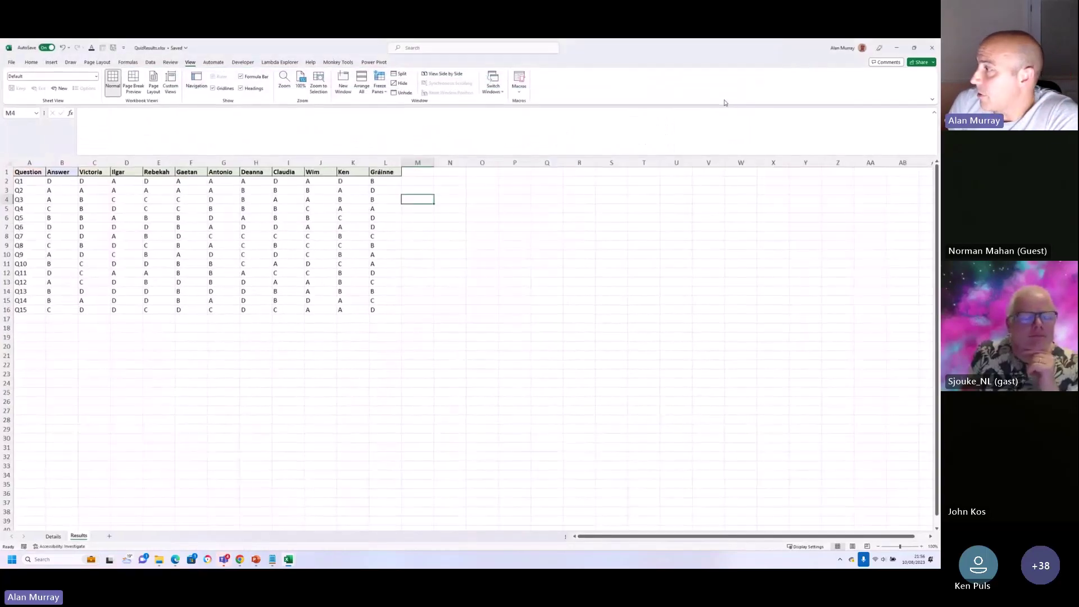
Highlight the participant names, their answers, question labels Q1–Q15 and column B's correct answers
left_click(338, 359)
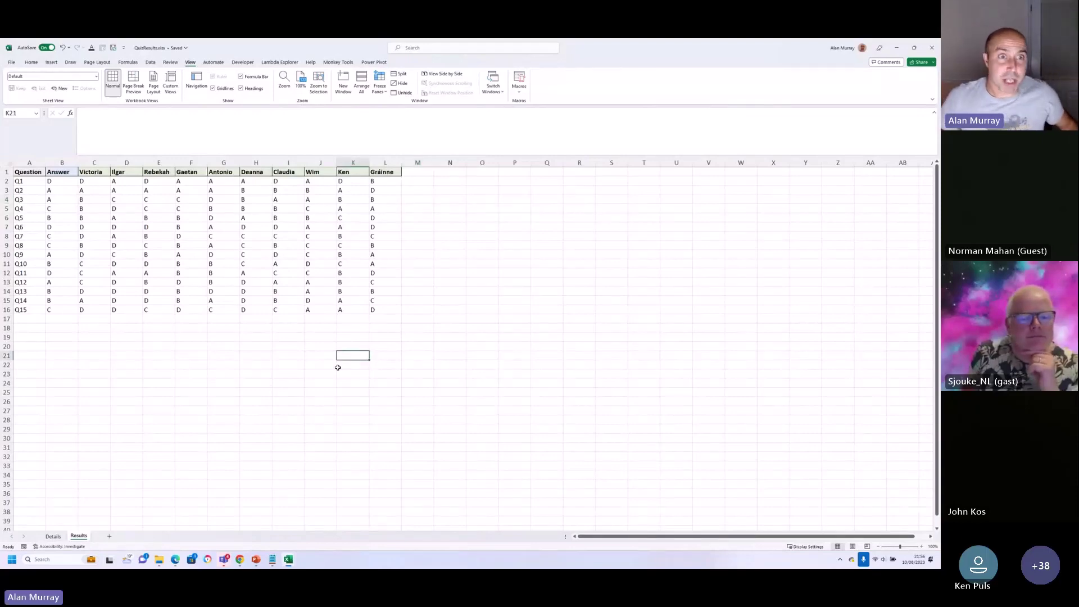
scroll(338, 368, "up", 3, "ctrl")
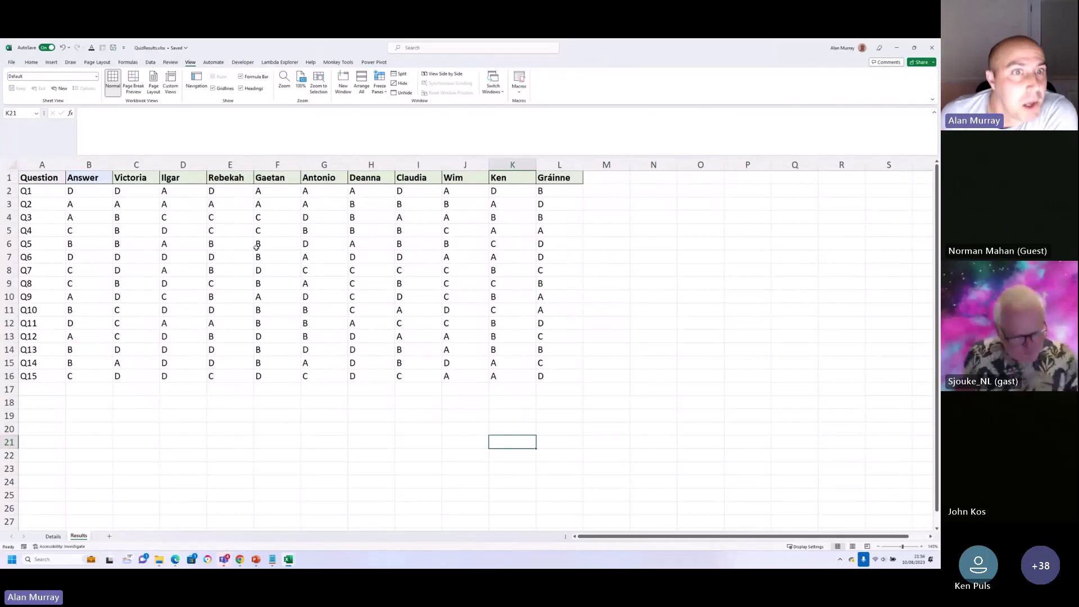
left_click_drag(147, 178, 573, 178)
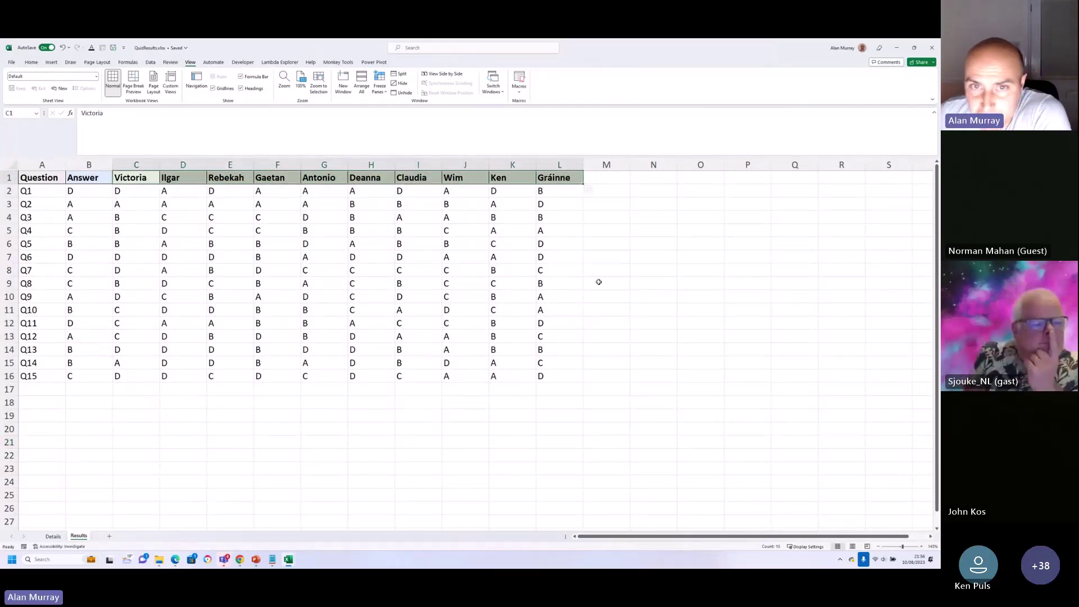
left_click(639, 306)
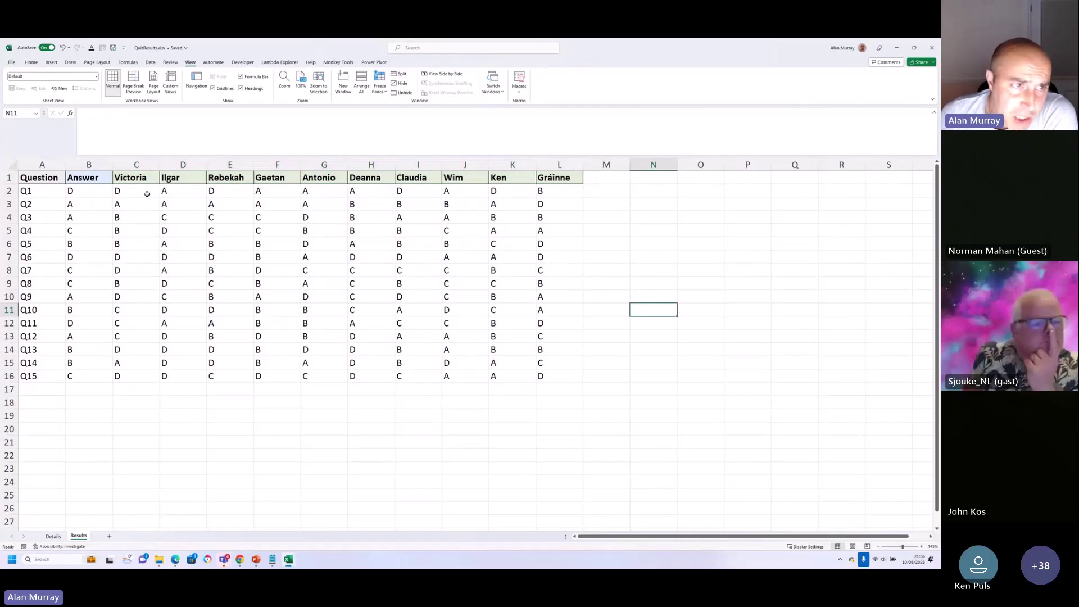
left_click_drag(147, 194, 527, 382)
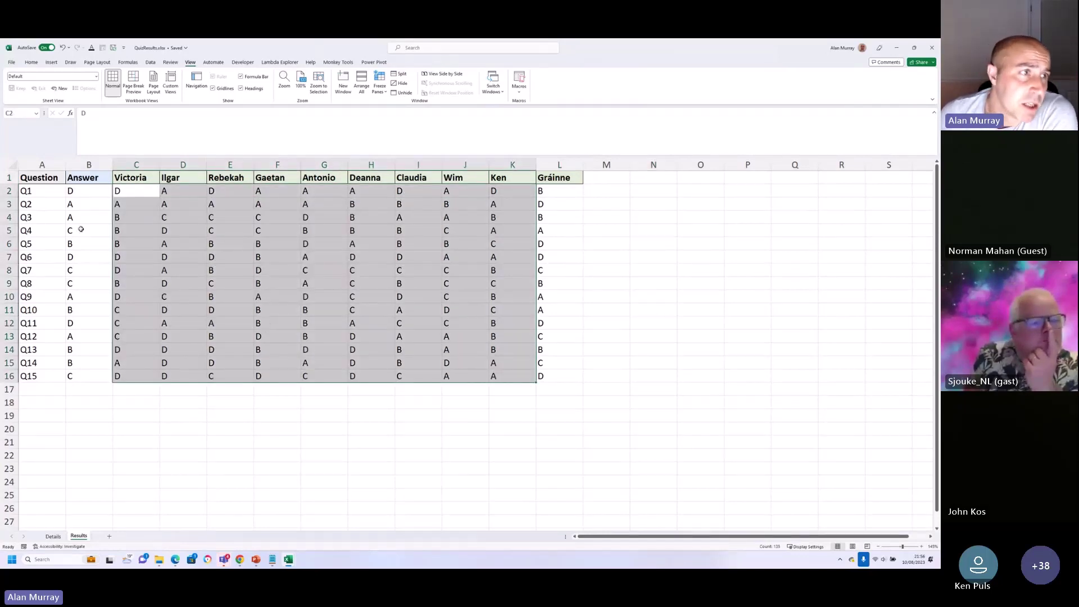
left_click_drag(43, 193, 43, 377)
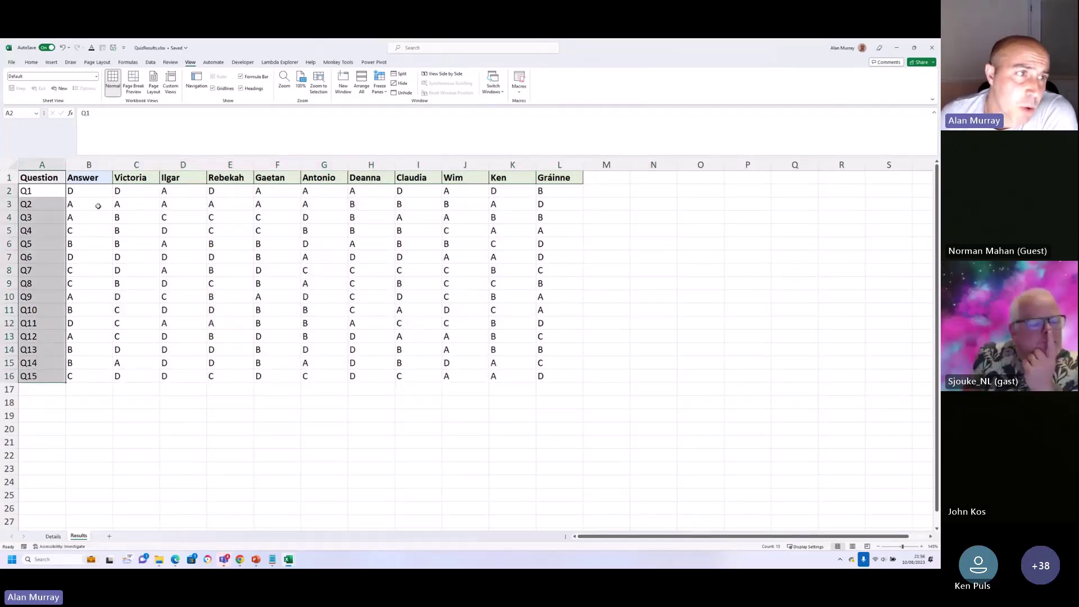
left_click_drag(85, 191, 89, 380)
Re-highlight the correct answers, then Rebekah's Q3–Q10 answers and Antonio's Q10 answer
left_click(657, 247)
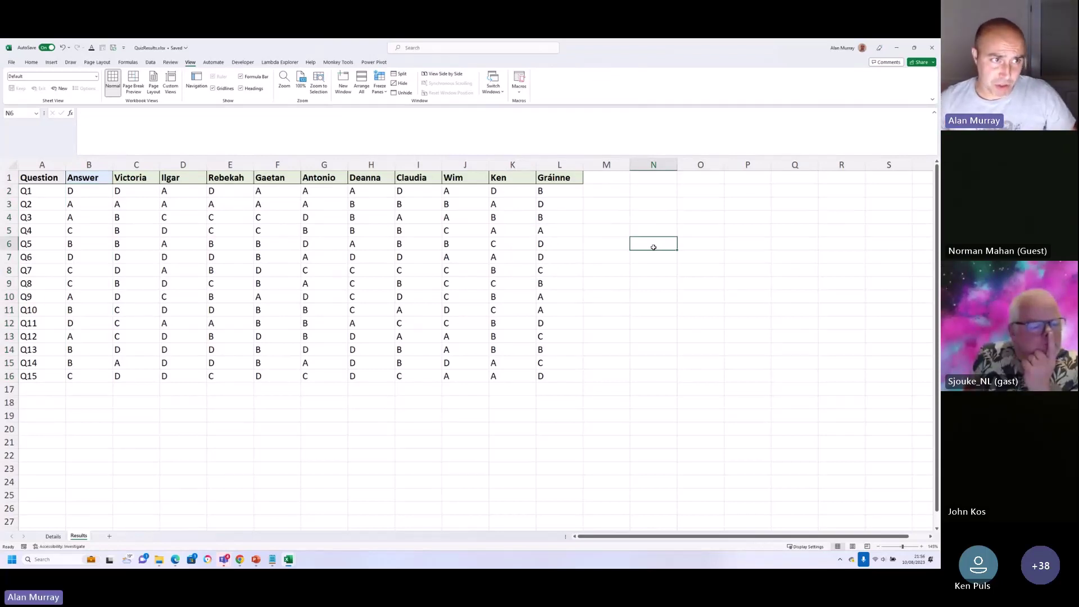
left_click_drag(86, 192, 87, 376)
left_click_drag(222, 218, 223, 307)
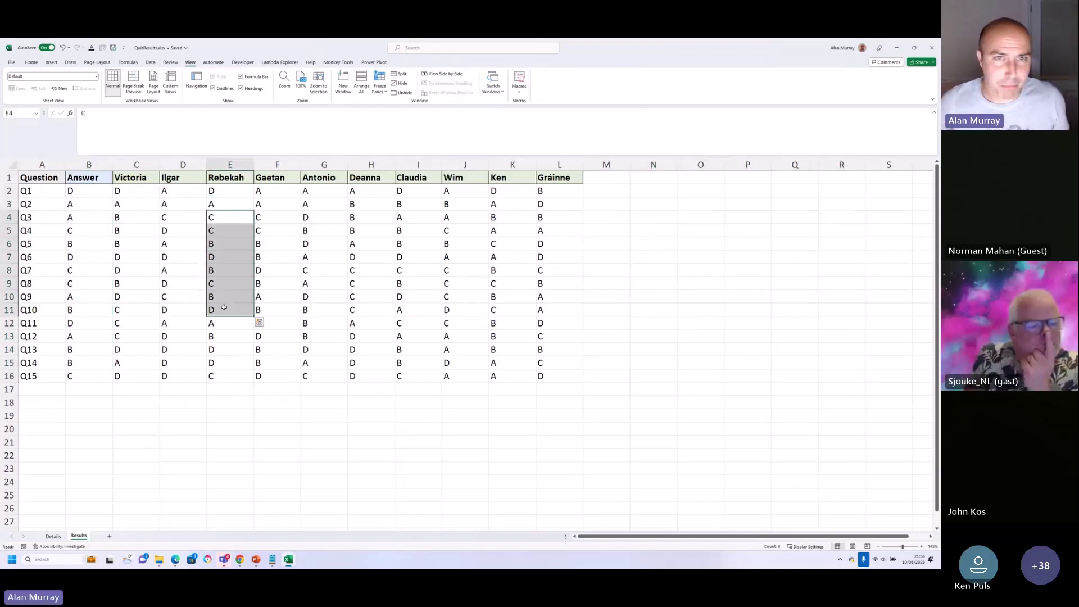
left_click(327, 310)
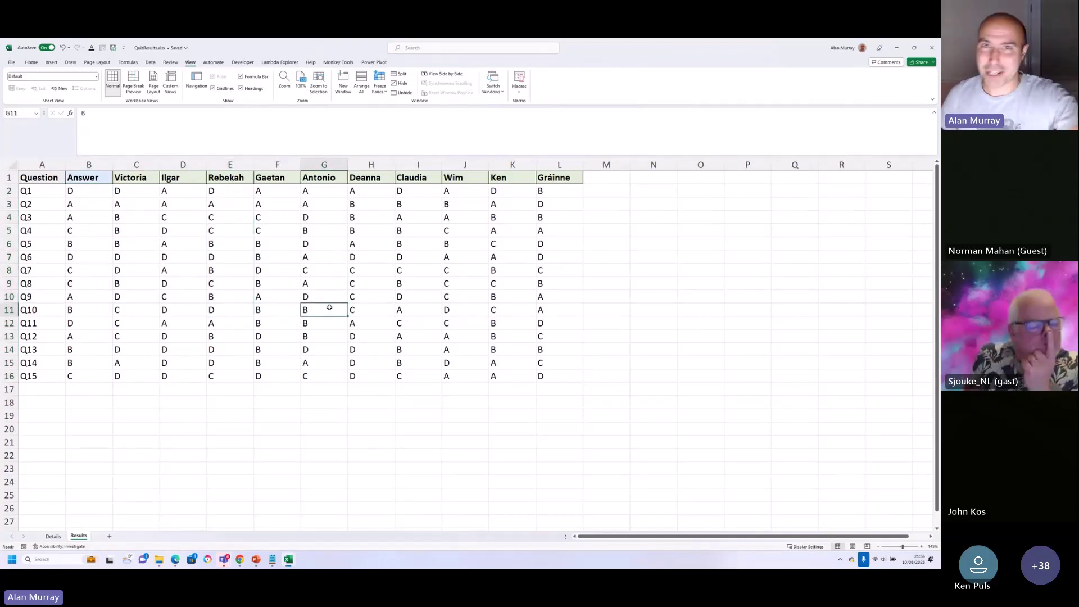
left_click(609, 339)
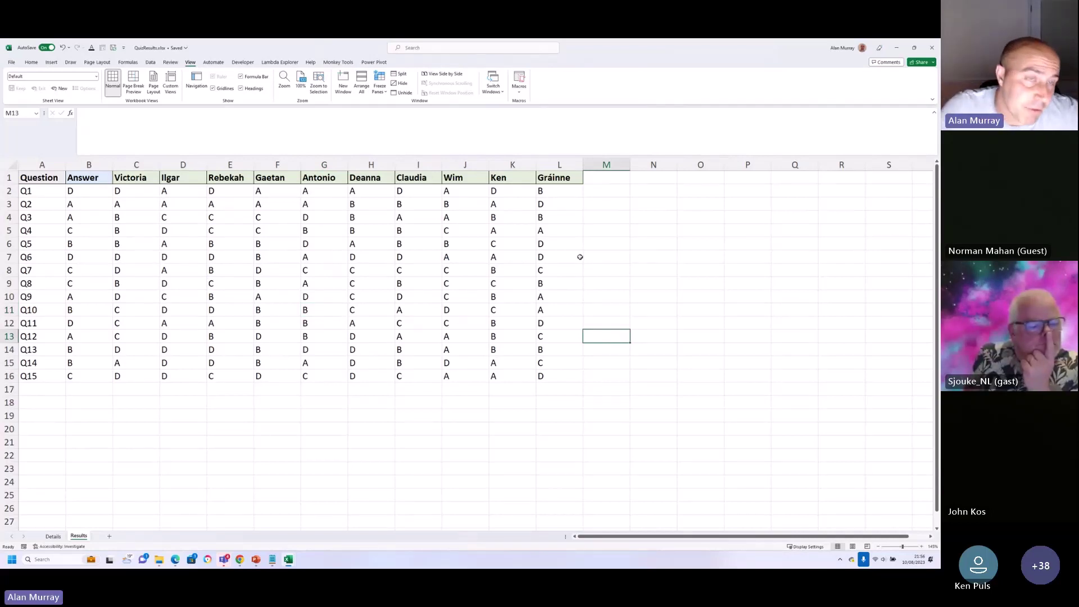
left_click(628, 306)
left_click(631, 324)
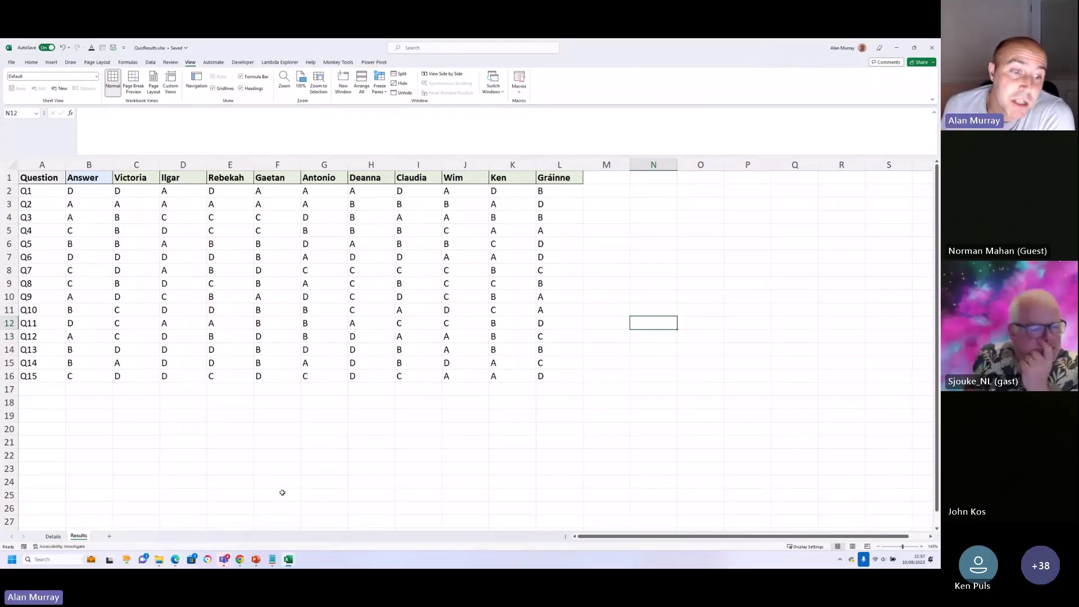
mouse_move(257, 563)
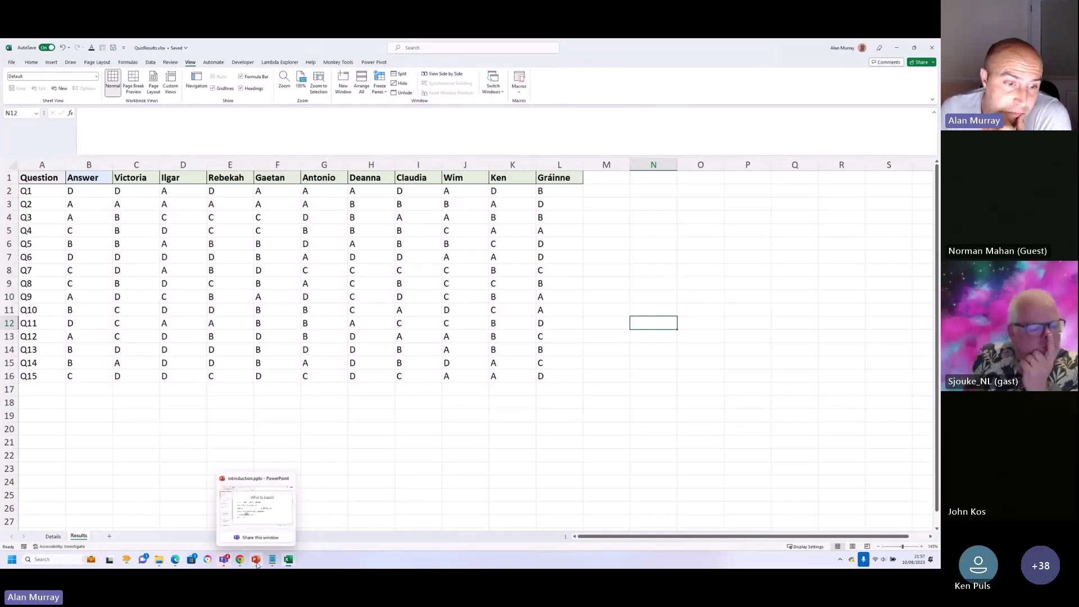
left_click(264, 522)
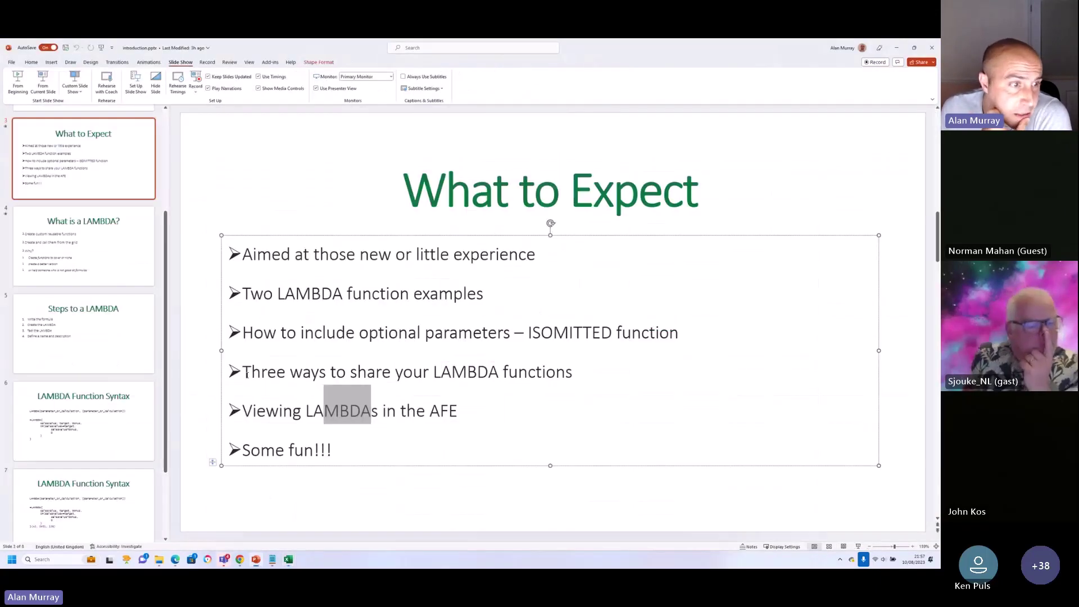
left_click(104, 280)
left_click(112, 194)
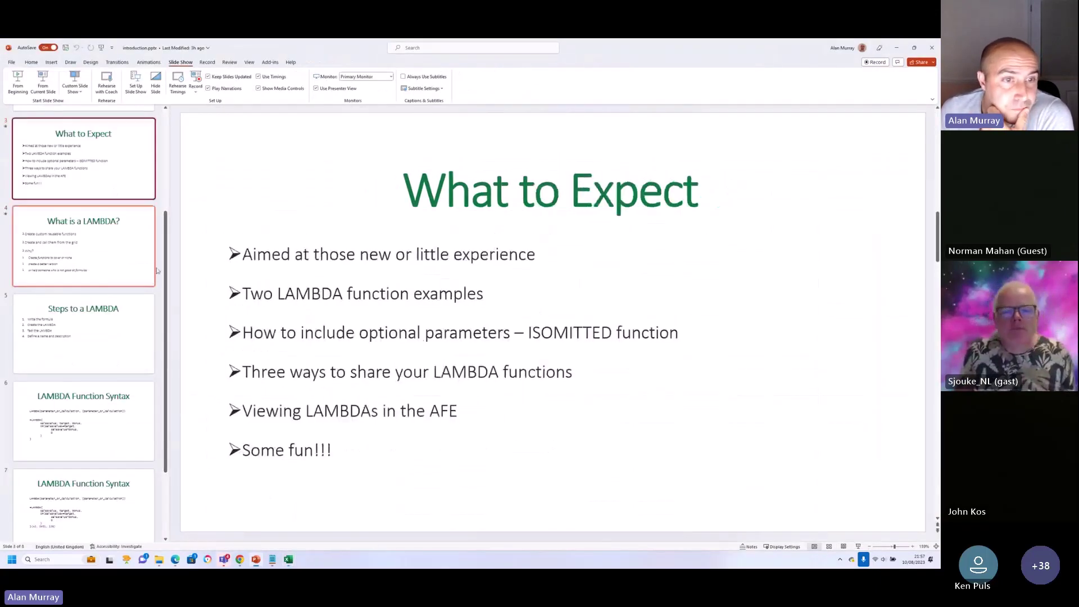
left_click_drag(244, 366, 302, 372)
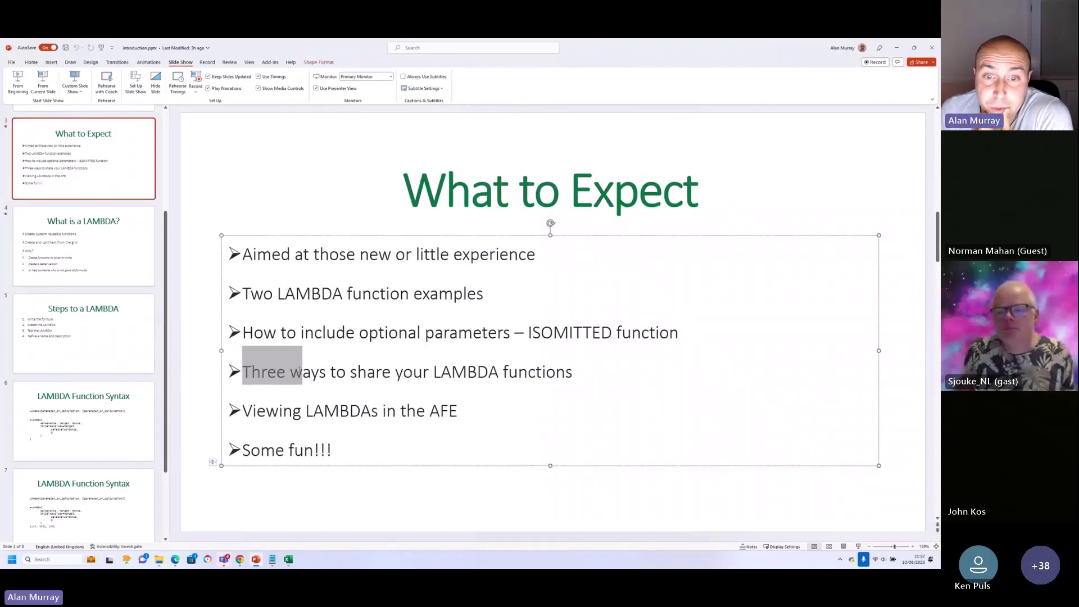
mouse_move(292, 561)
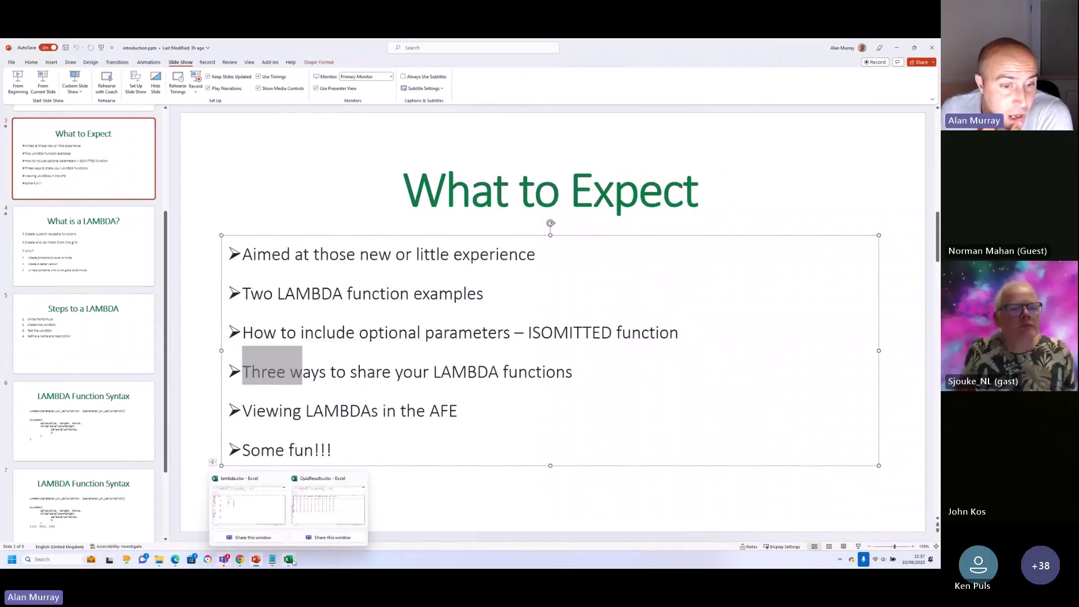
Return to QuizResults and open a widened Excel Labs pane from the Home tab
left_click(328, 508)
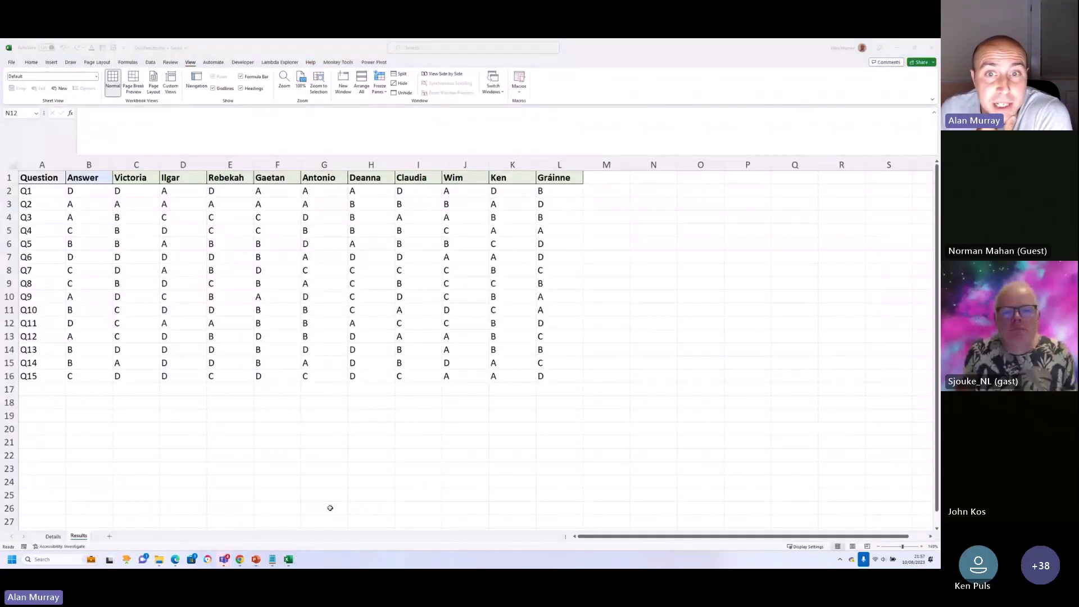
left_click(500, 282)
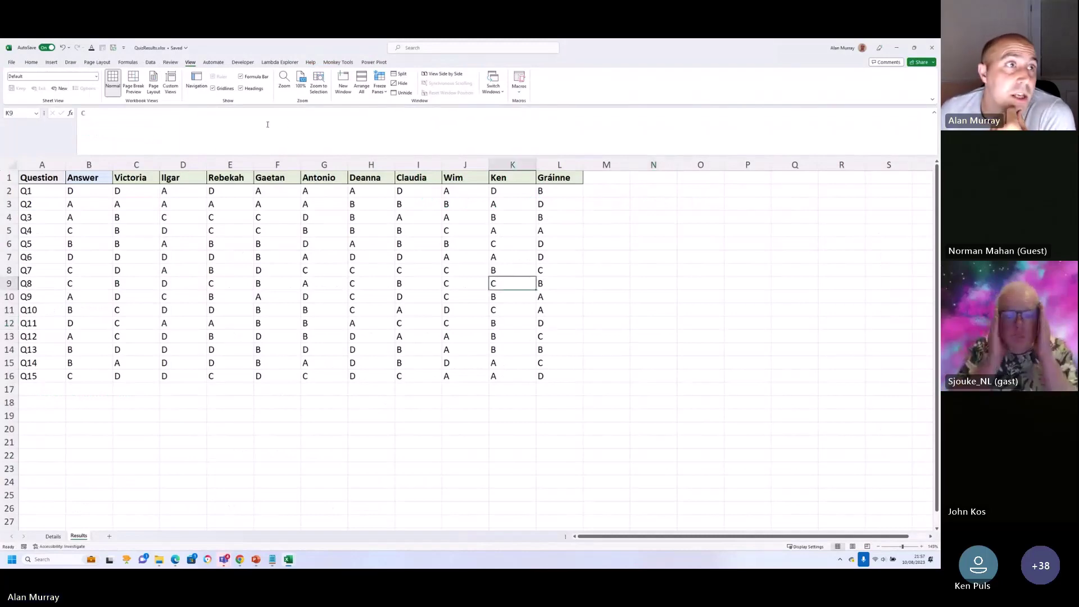
left_click(32, 62)
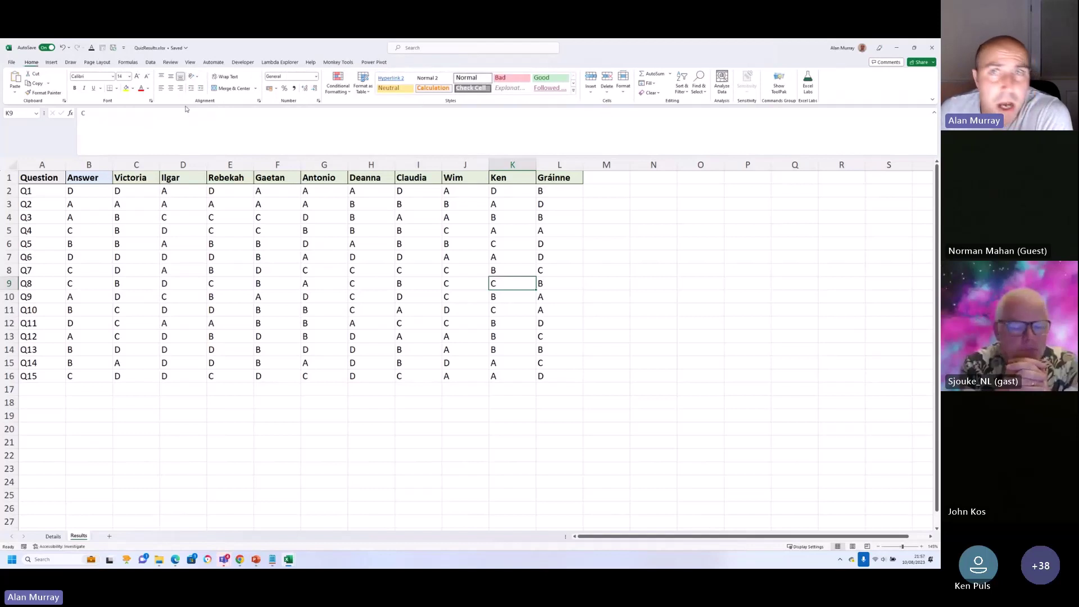
left_click(807, 84)
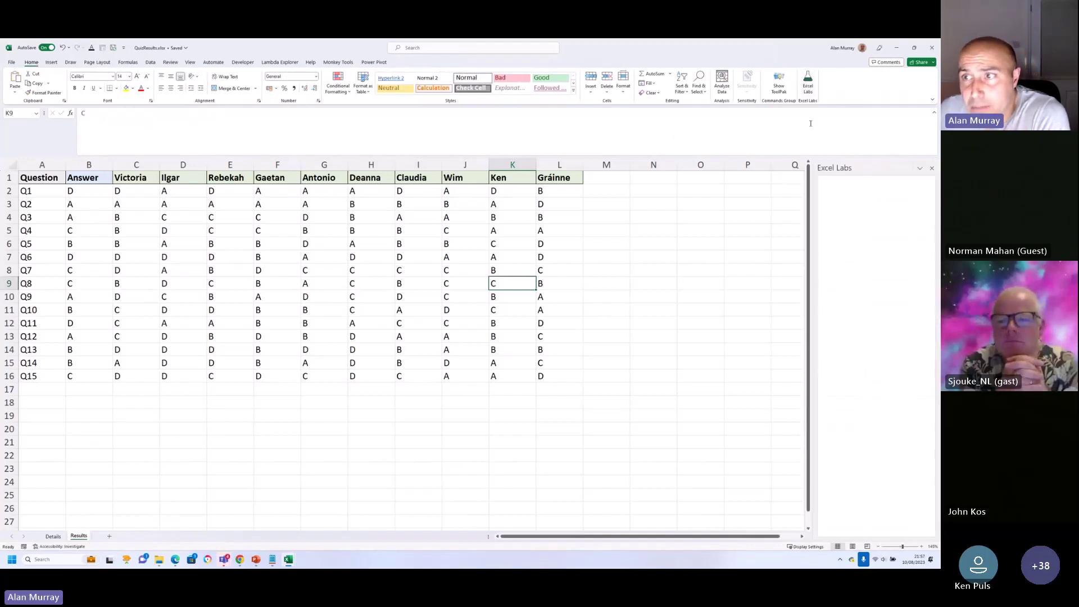
left_click_drag(813, 192, 703, 194)
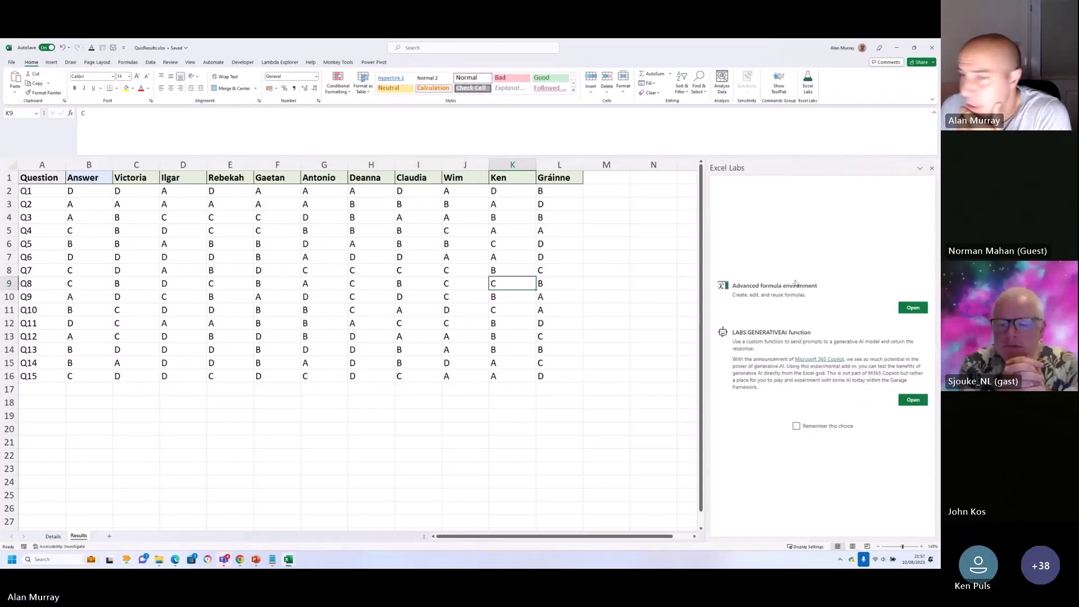
In the Advanced formula environment, open the Workbook module from Names > Modules for editing
left_click(911, 308)
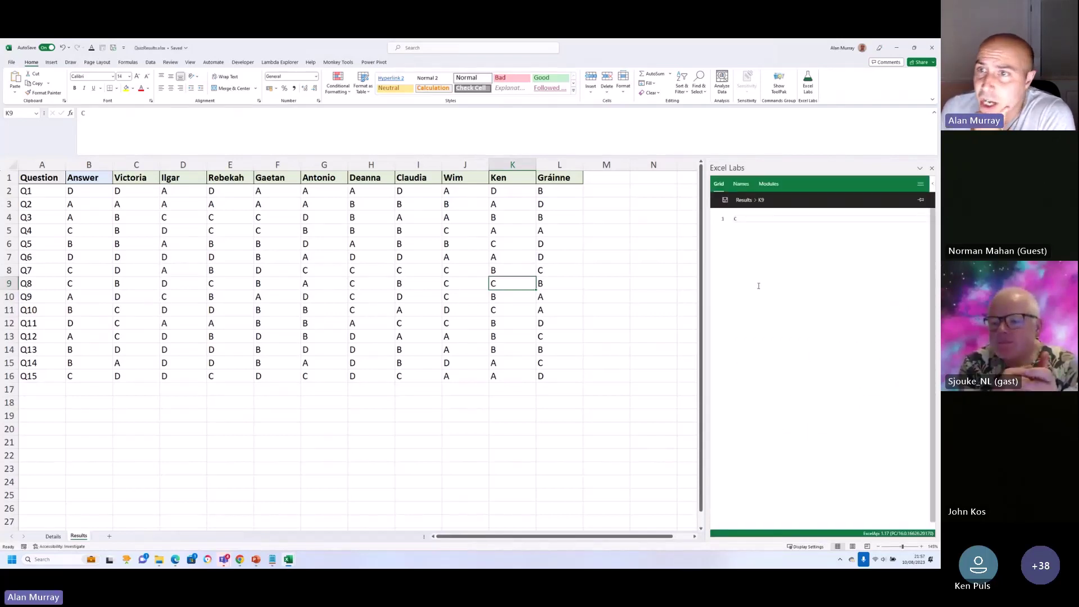
left_click(741, 184)
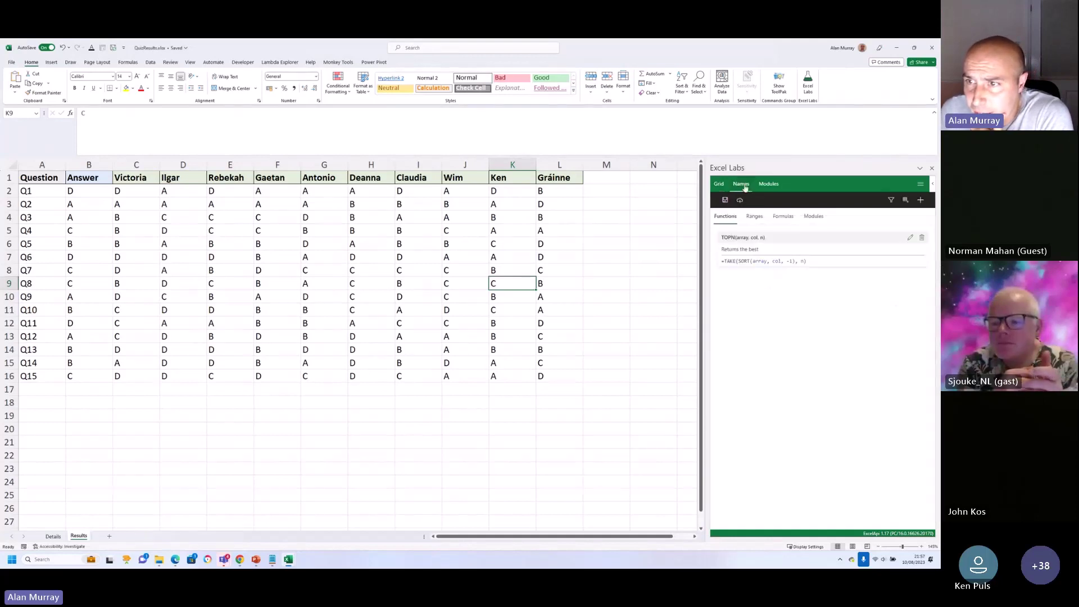
left_click(818, 218)
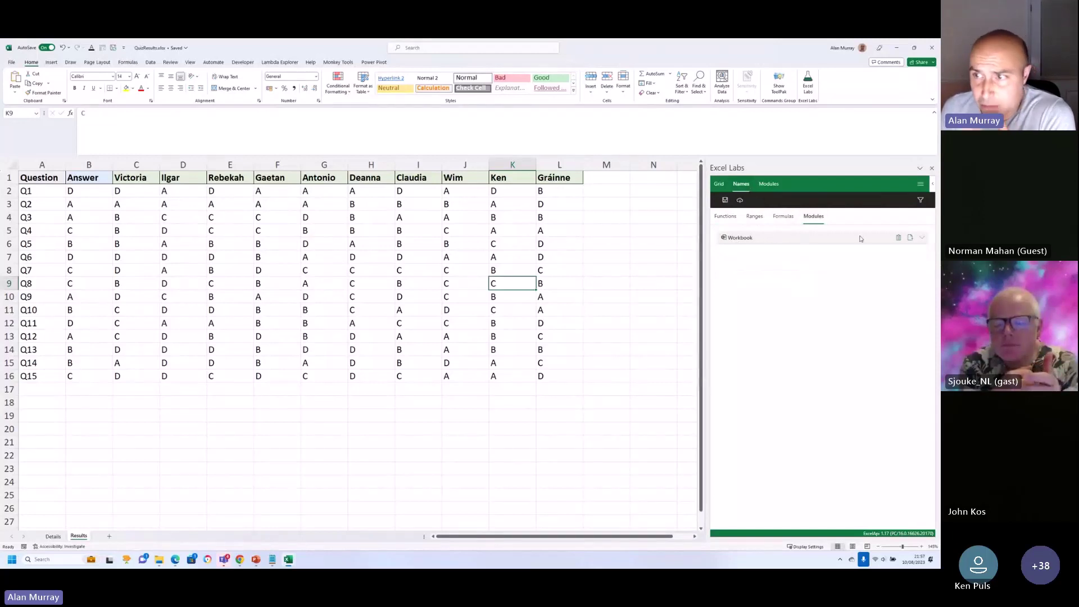
left_click(908, 238)
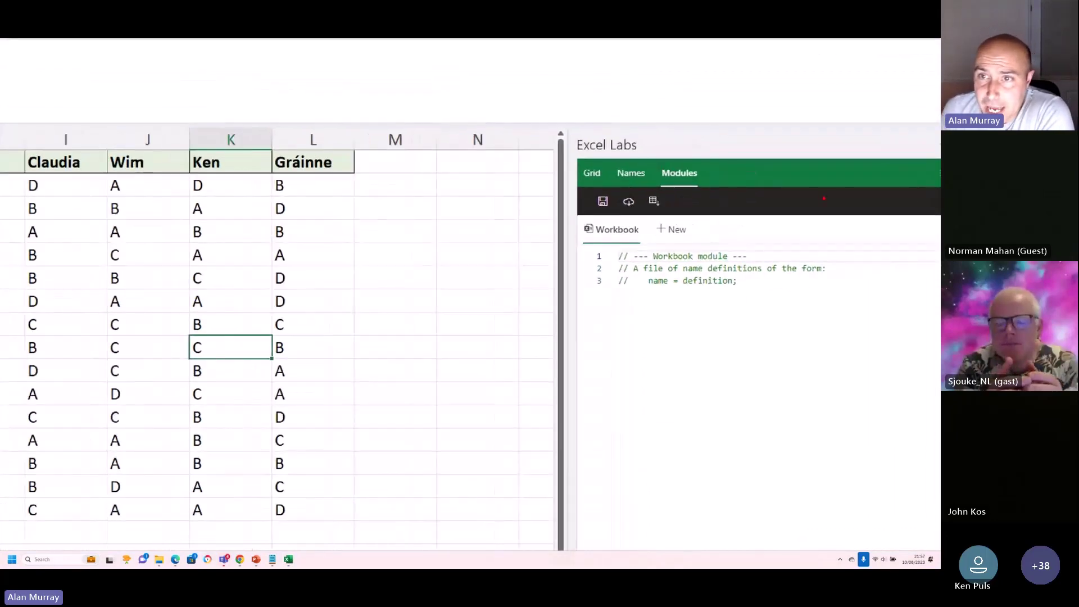
mouse_move(659, 159)
left_mouse_down()
mouse_move(700, 189)
mouse_move(651, 171)
left_mouse_up()
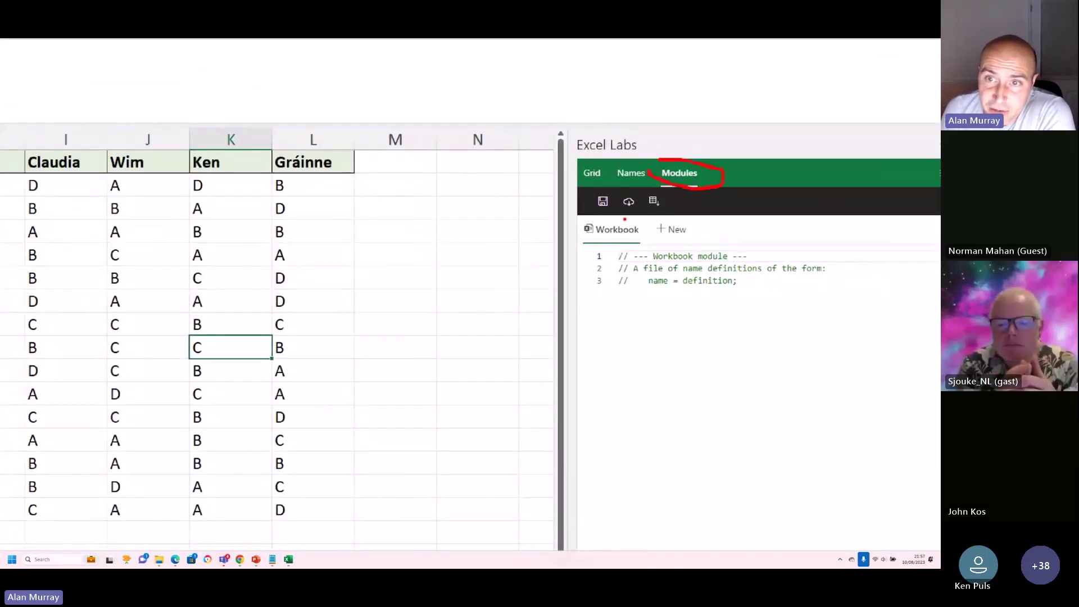
left_click_drag(591, 240, 614, 240)
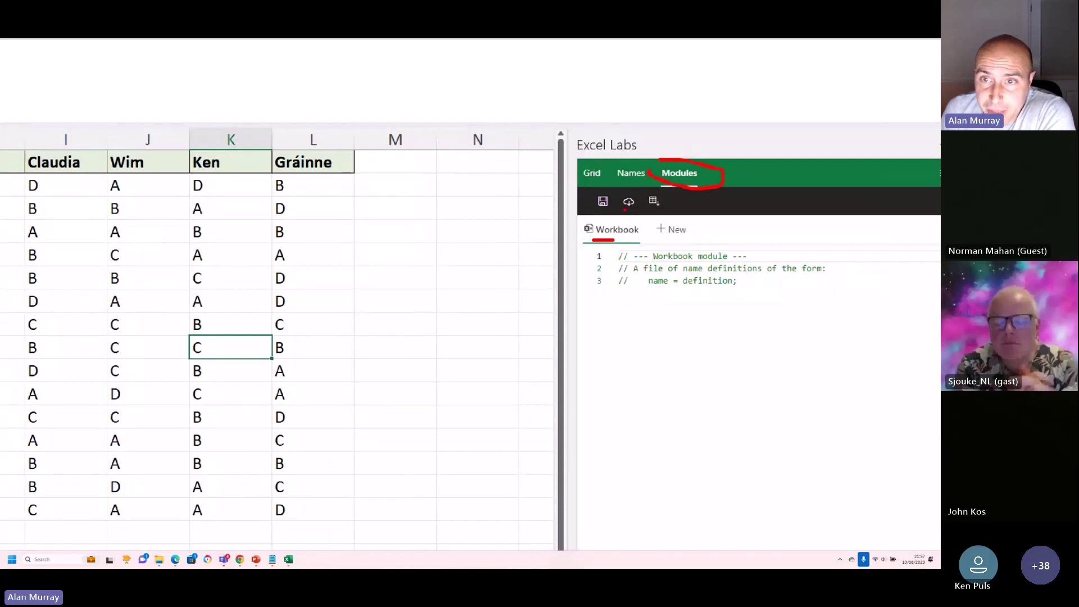
mouse_move(624, 194)
left_mouse_down()
mouse_move(617, 209)
mouse_move(644, 214)
mouse_move(640, 190)
mouse_move(622, 191)
left_mouse_up()
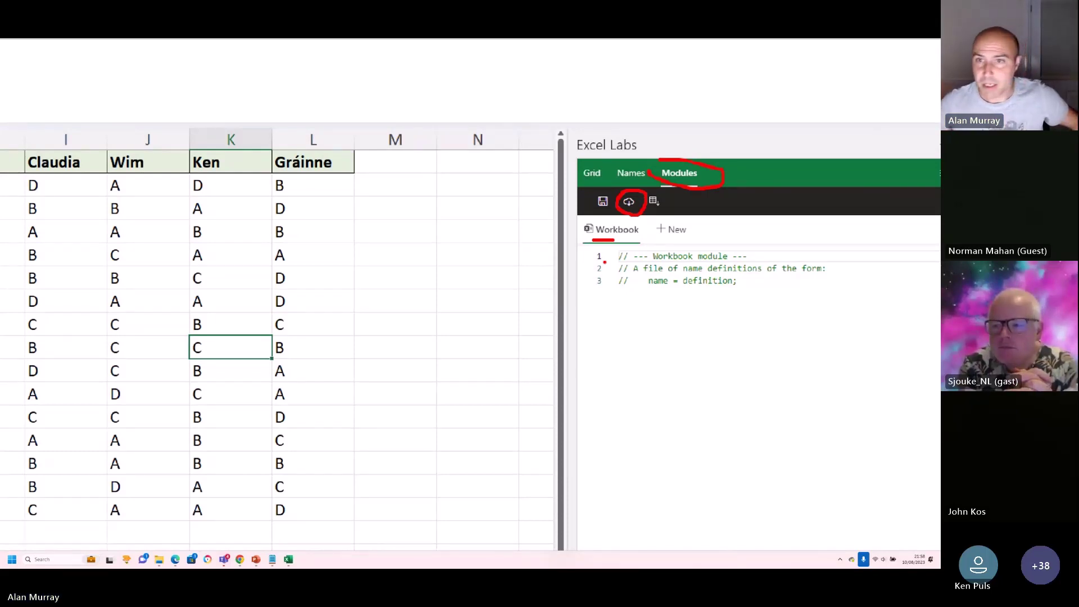
key("Escape")
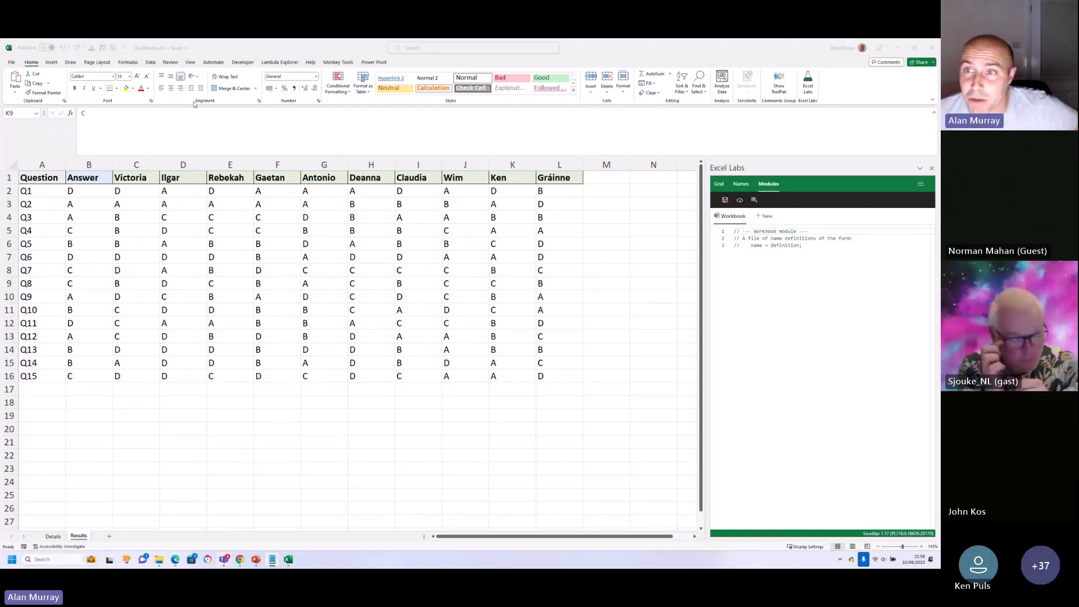
Paste the GitHub Gist URL into Import from URL and import its QUIZRESULTS and RANDNAME LAMBDAs
left_click(740, 200)
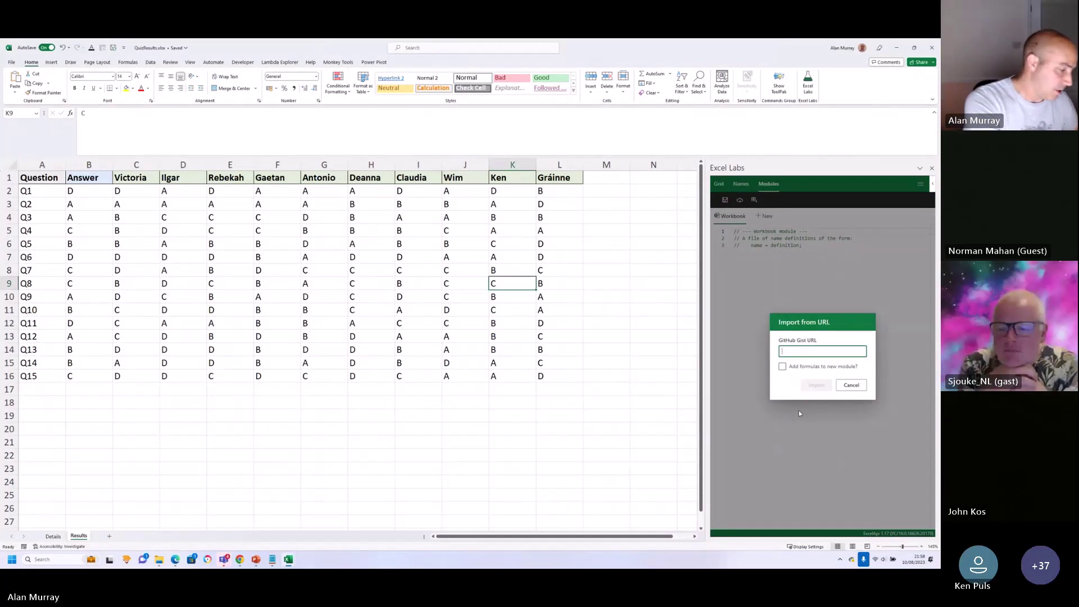
key("ctrl+v")
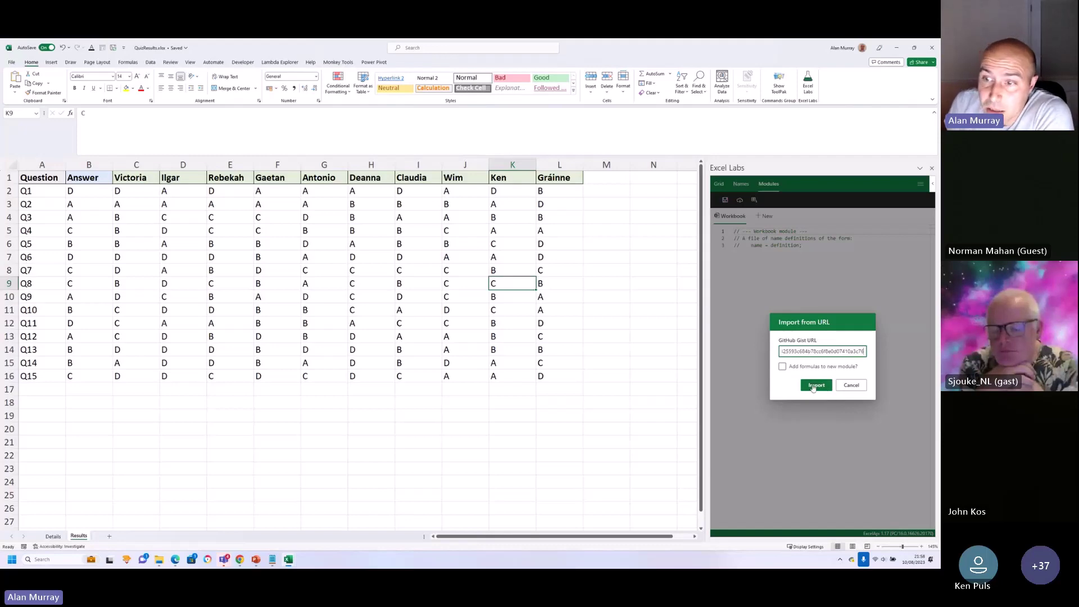
left_click(815, 385)
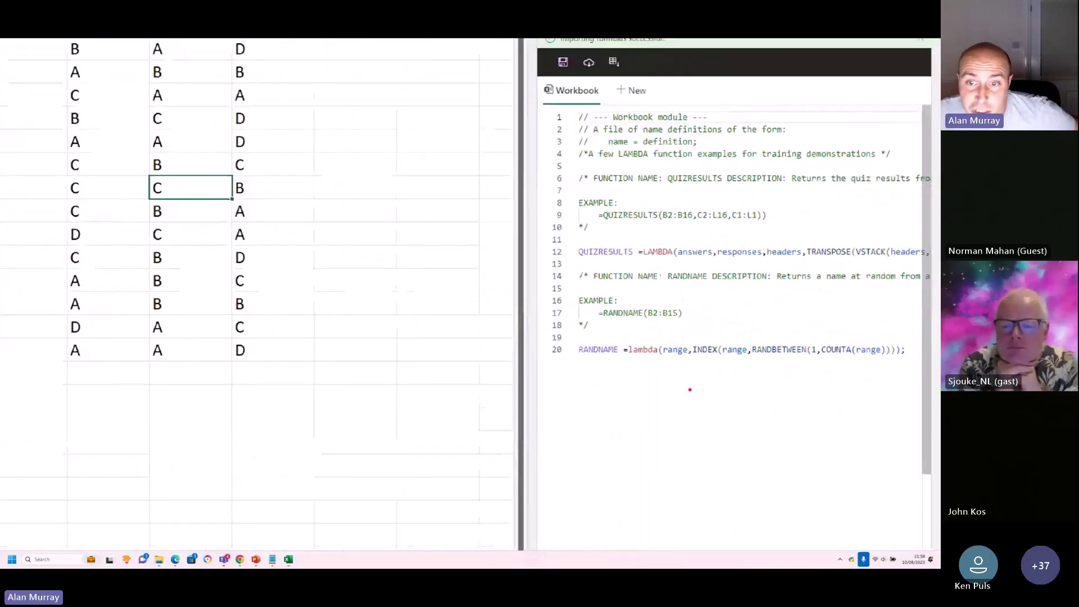
Drag the Excel Labs pane wider to read the full QUIZRESULTS definition on line 12
left_click_drag(618, 363, 767, 366)
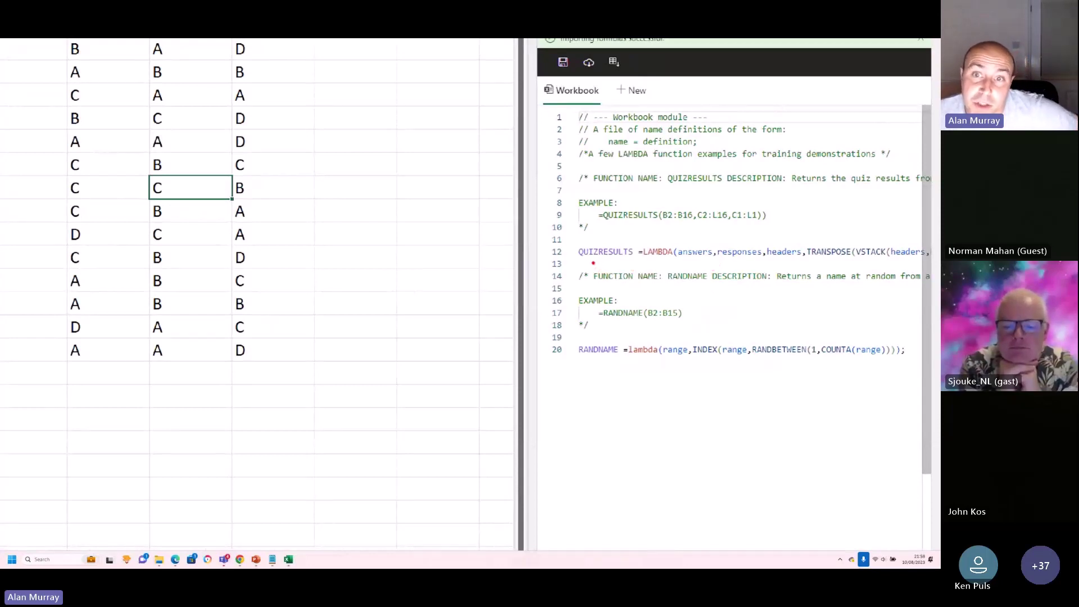
left_click_drag(586, 261, 611, 262)
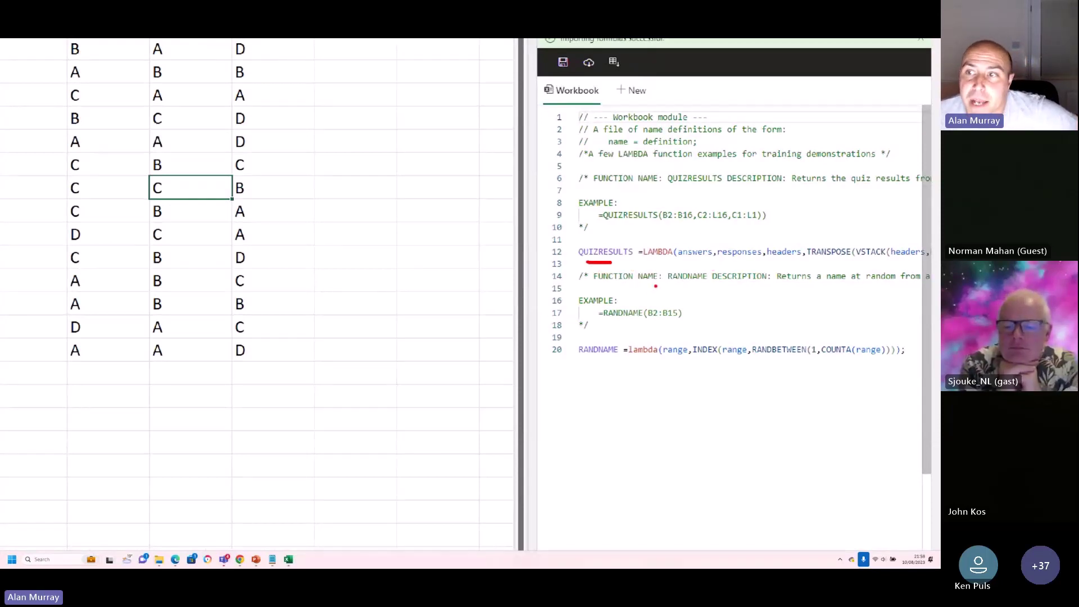
key("Escape")
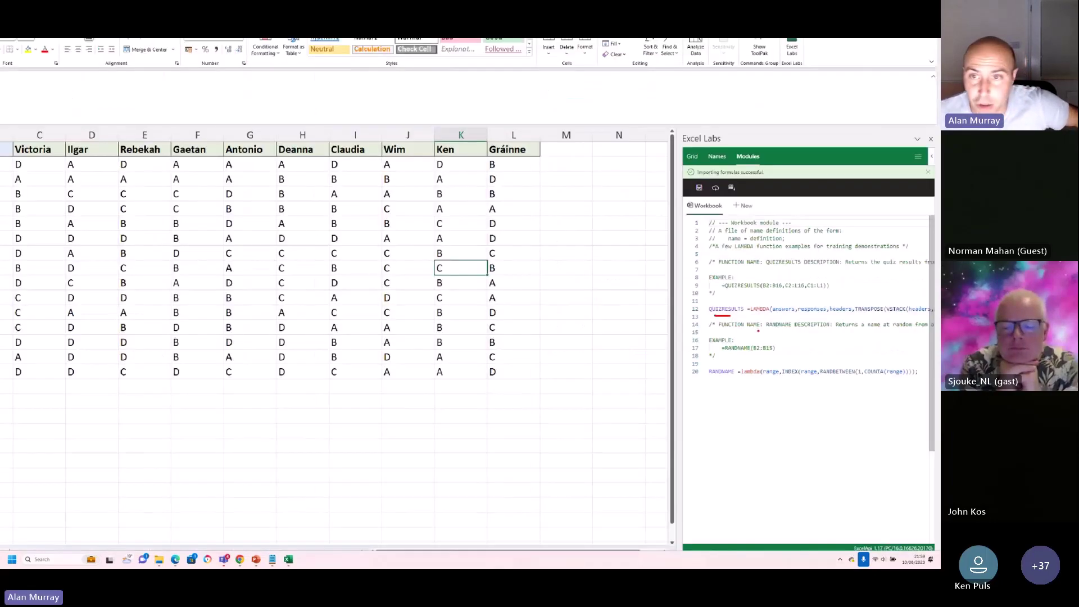
left_click(796, 308)
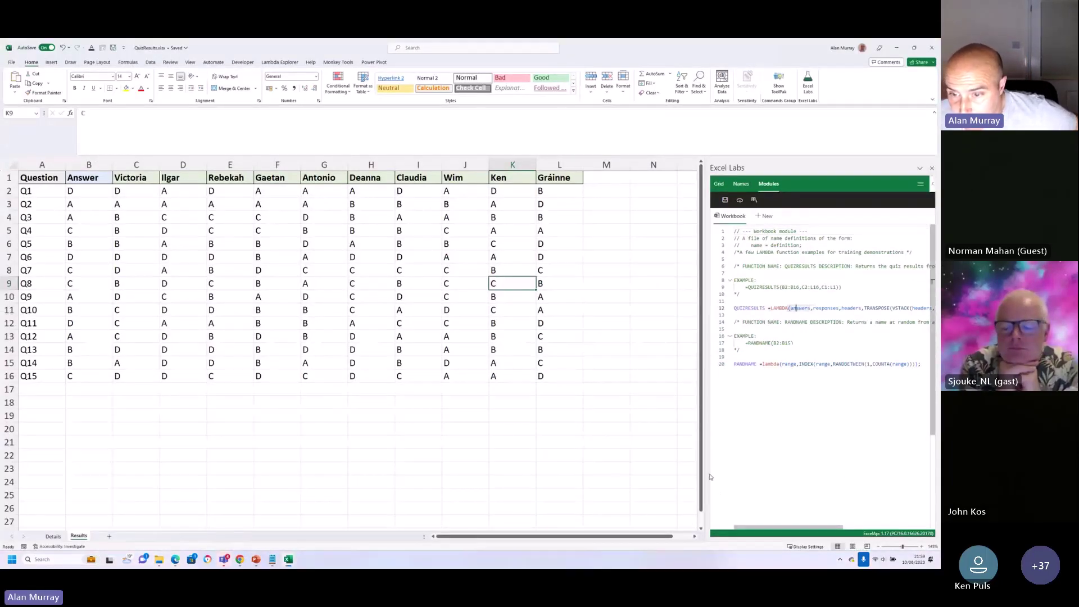
left_click_drag(705, 474, 494, 450)
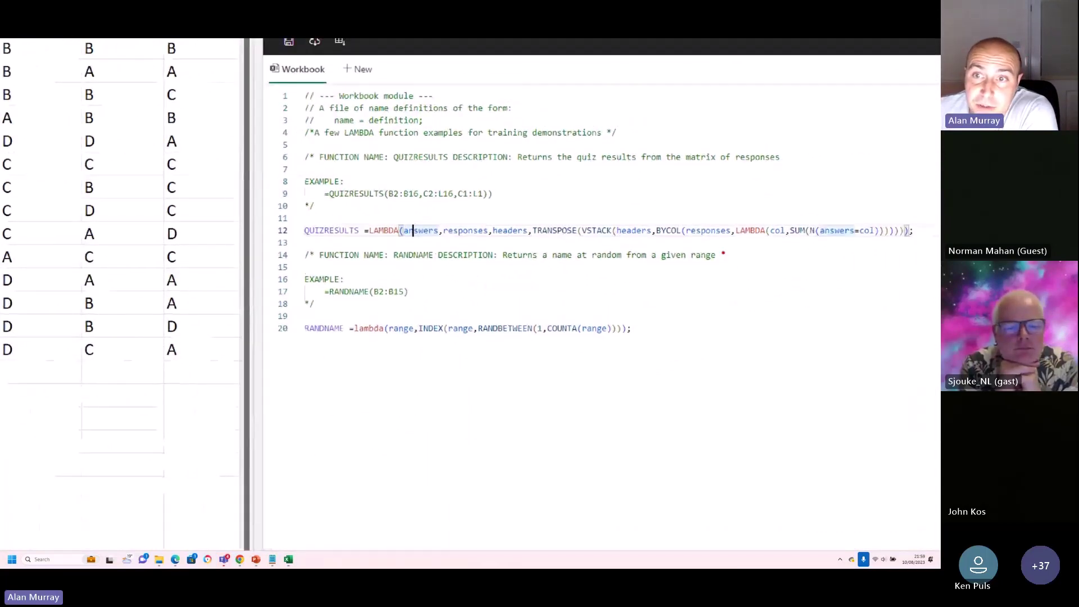
left_click_drag(655, 239, 688, 240)
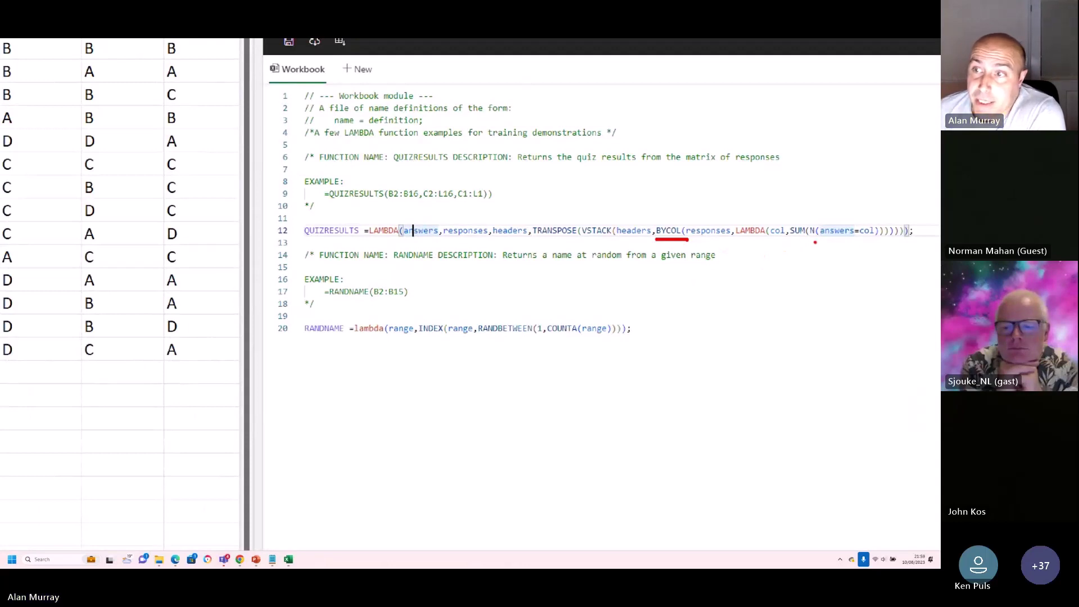
left_click_drag(833, 240, 870, 240)
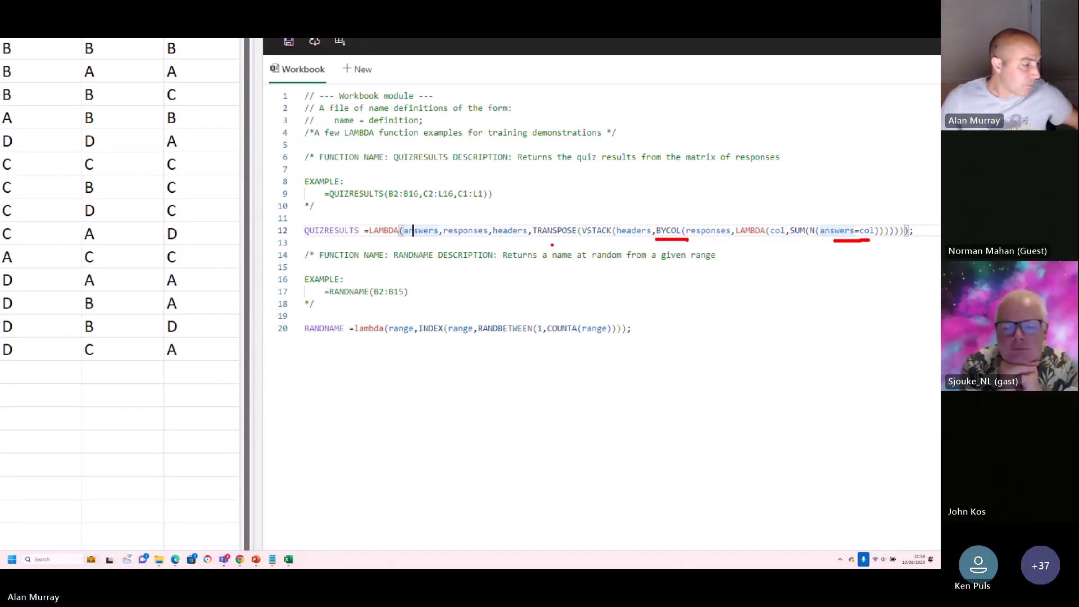
left_click_drag(551, 240, 616, 241)
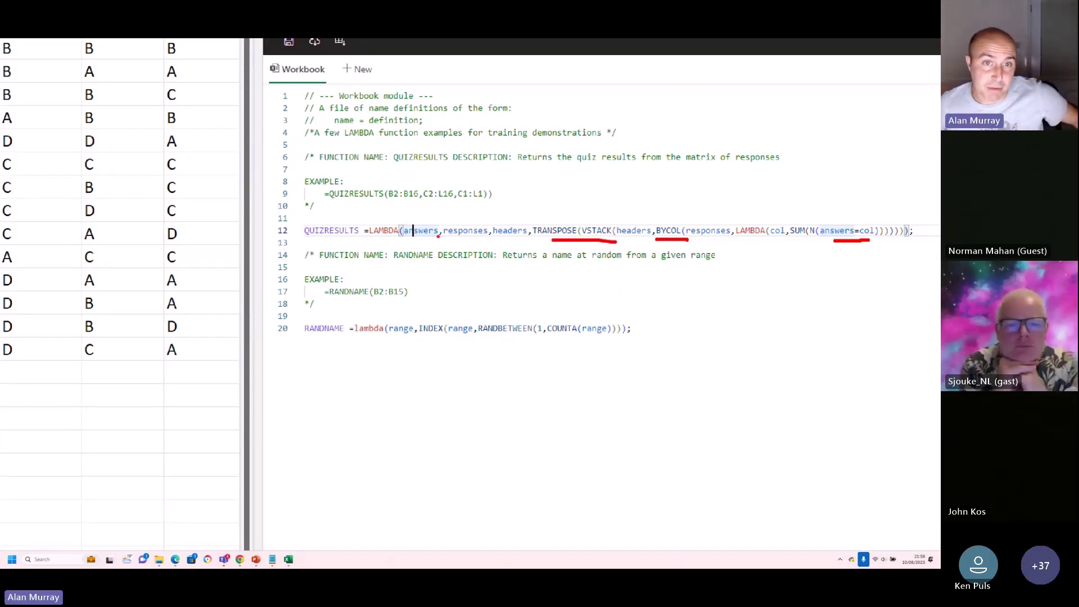
key("Escape")
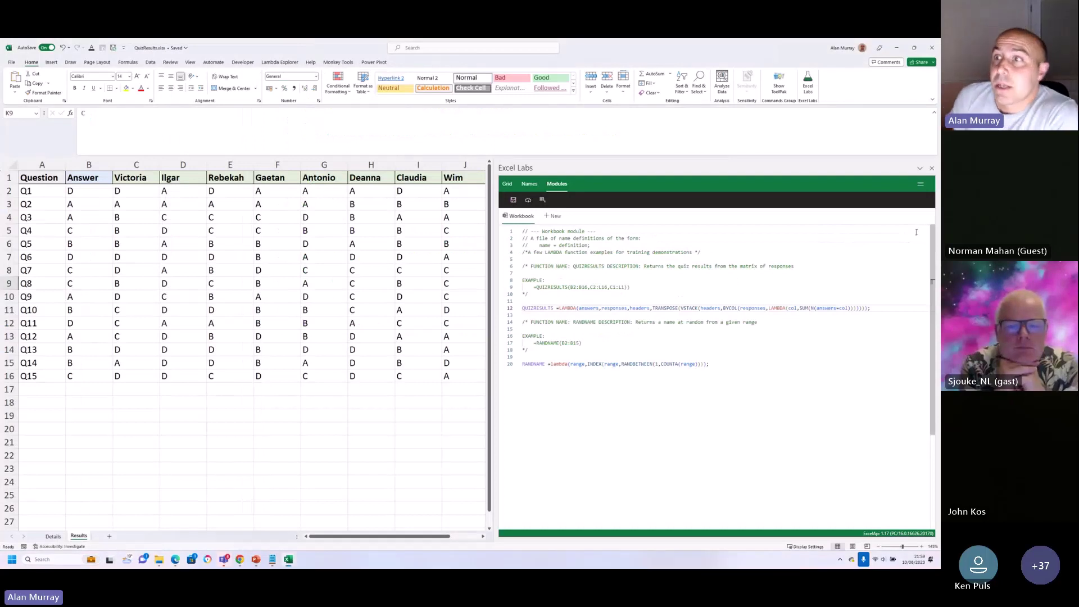
Close Excel Labs and enter the headings Name in N2 and No Correct in O2
left_click(932, 168)
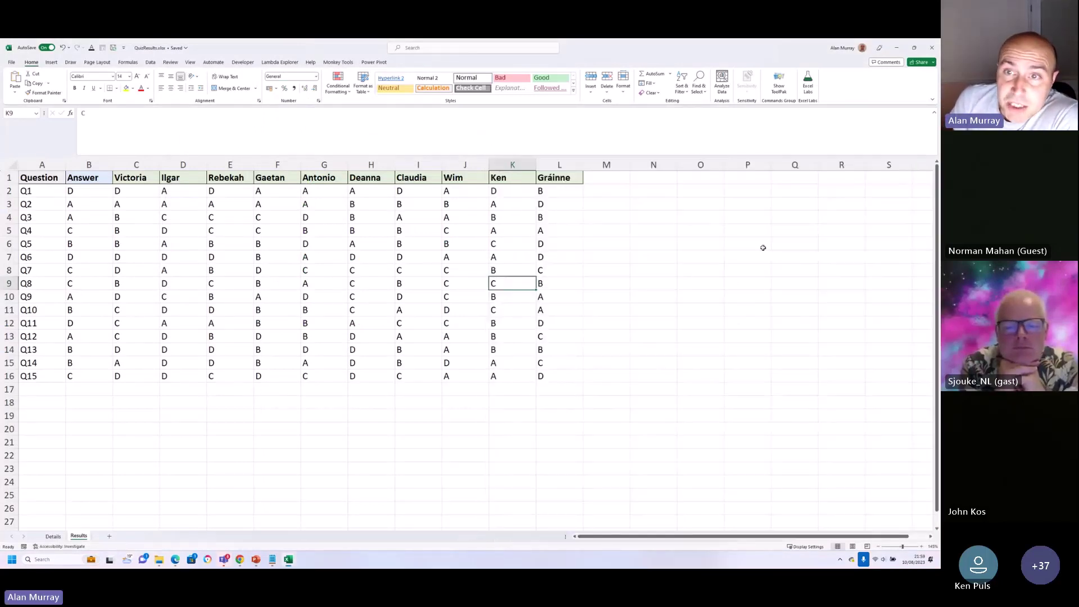
left_click(656, 193)
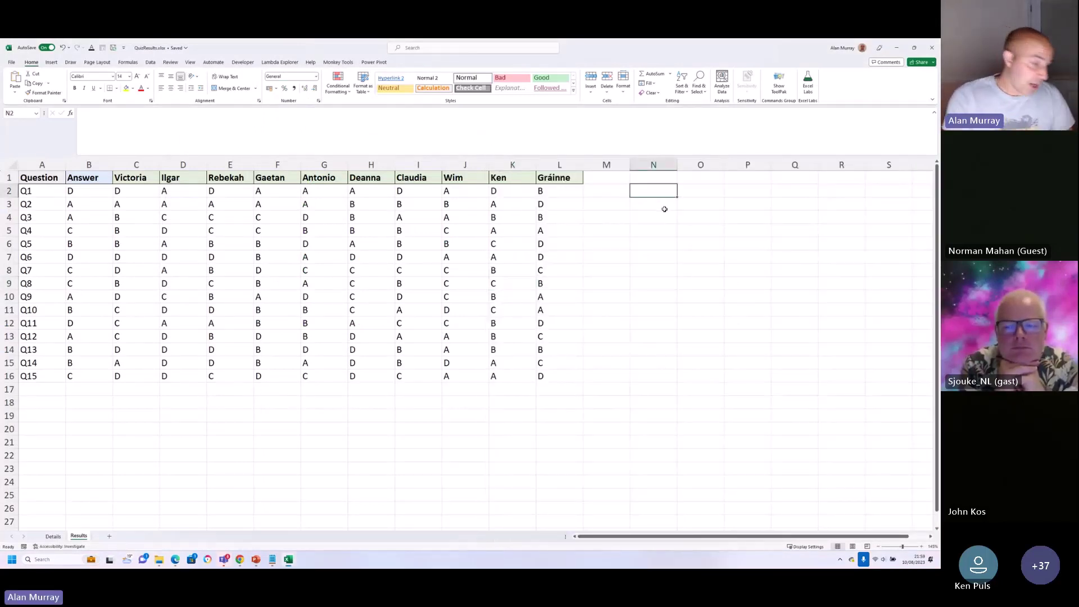
type("Name")
key("Tab")
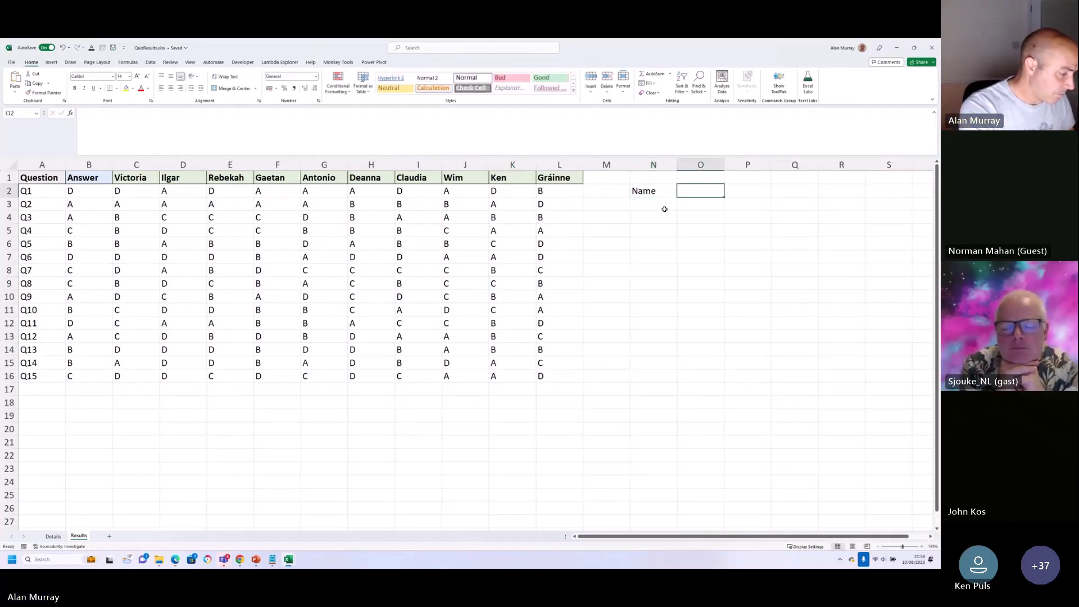
type("A")
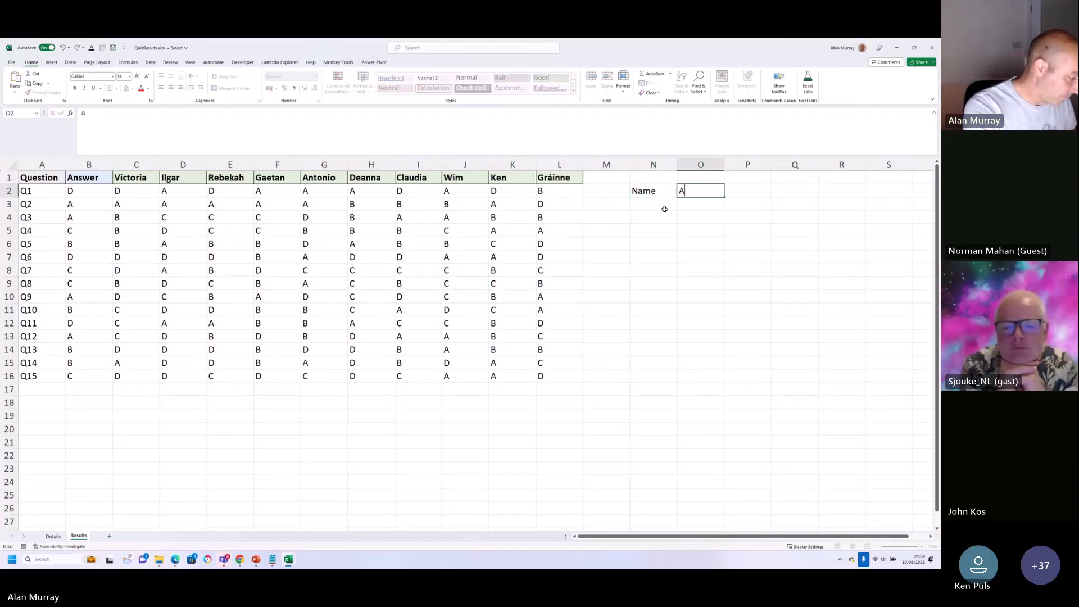
key("BackSpace")
type("No ")
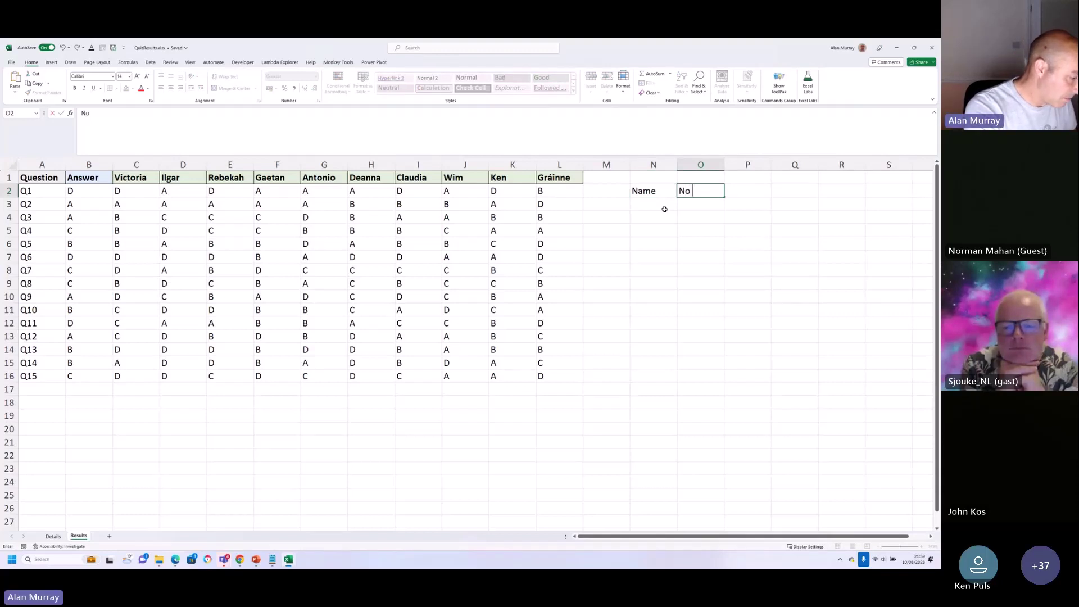
type("Correct")
left_click(664, 210)
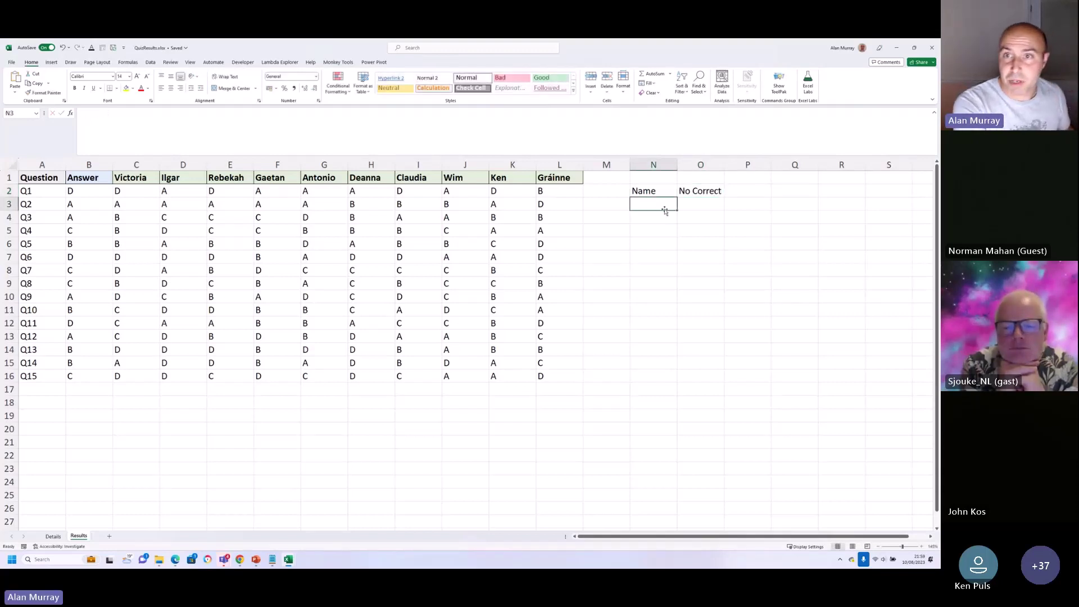
Make the N2:O2 headings bold and select N3
key("Up")
key("shift+Right")
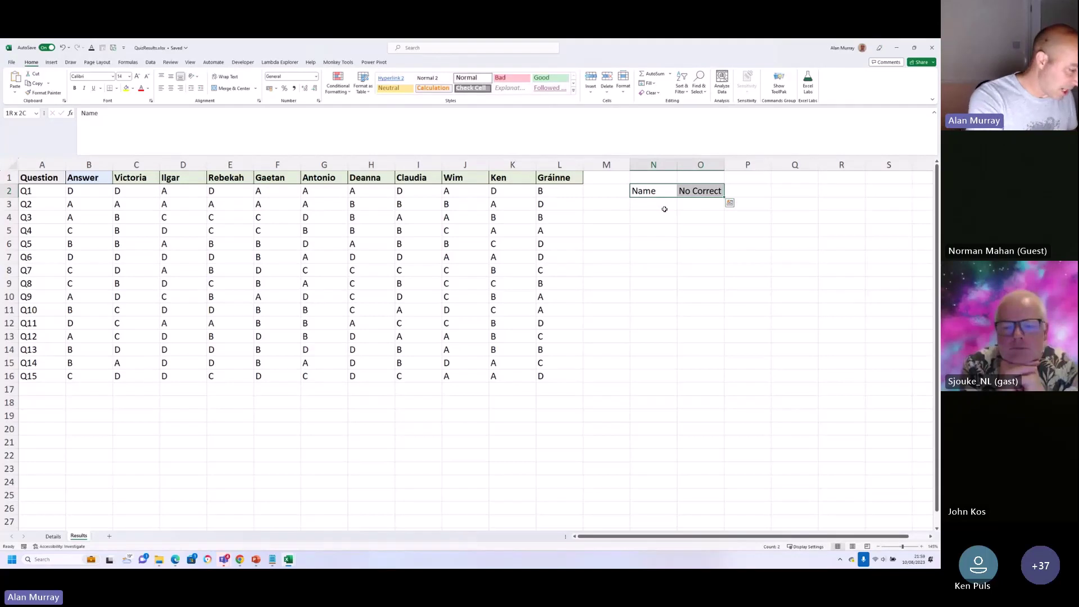
key("ctrl+b")
key("Down")
key("Left")
left_click(665, 209)
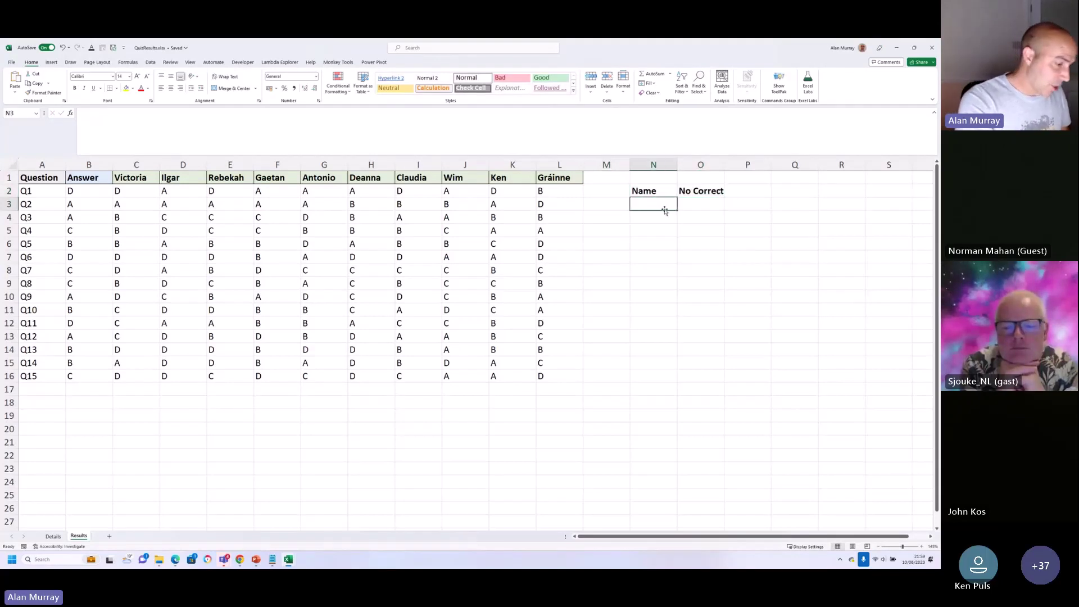
Enter =QUIZRESULTS(B2:B16,C2:L16,C1:L1) in N3 to list every contestant's correct count
type("=qu")
key("Down")
key("Down")
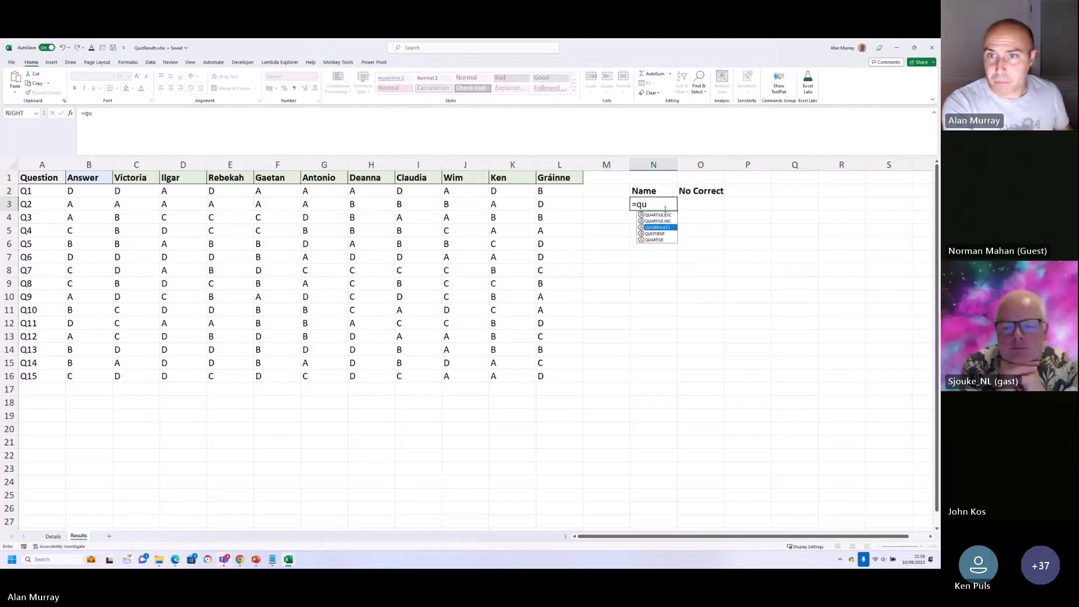
key("Tab")
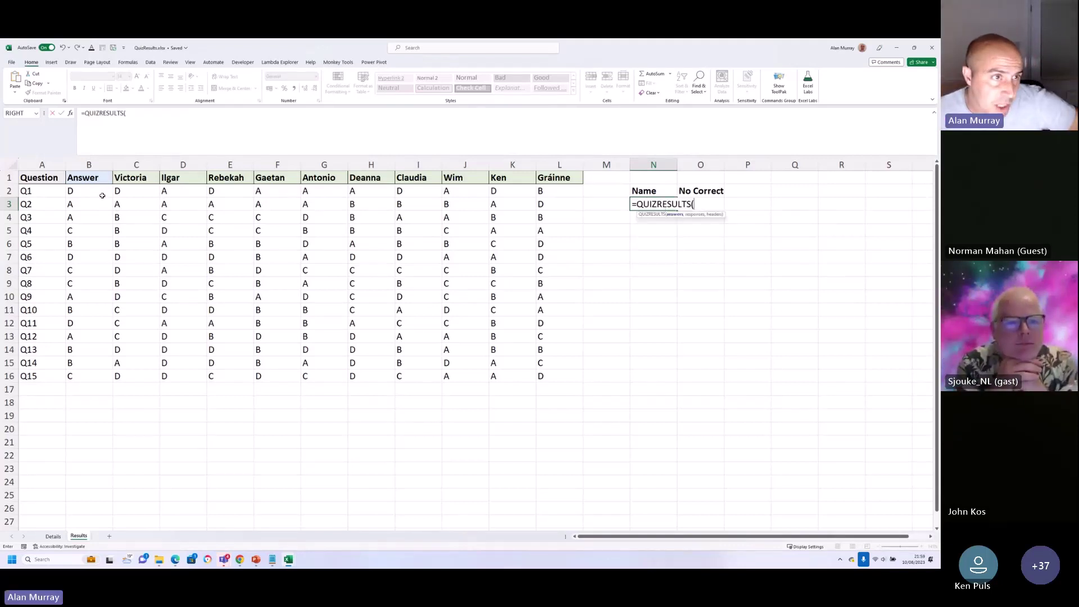
left_click_drag(103, 194, 89, 377)
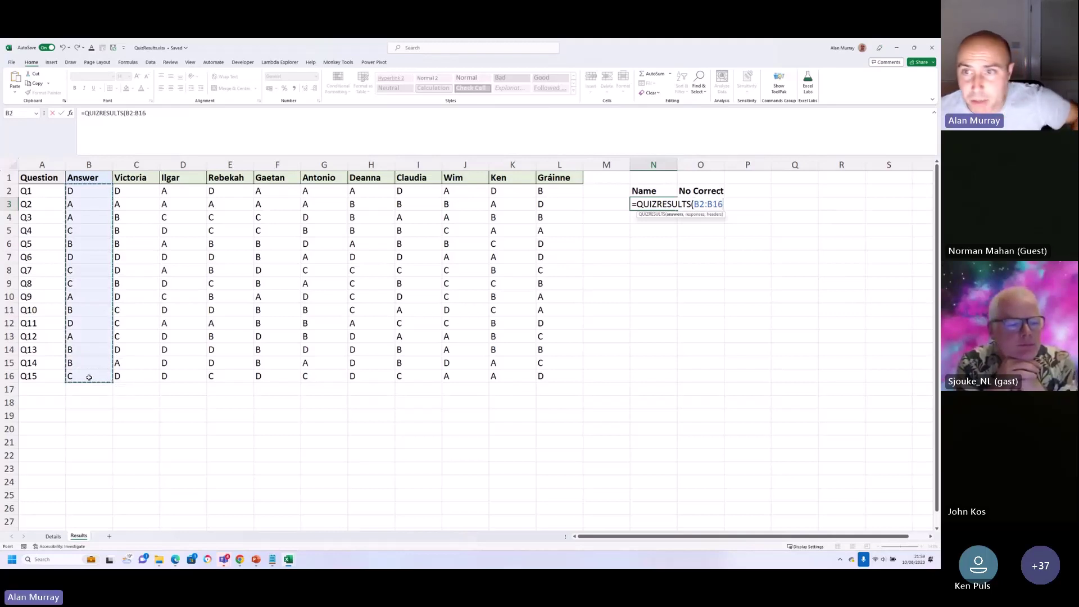
type(",")
left_click_drag(144, 195, 546, 377)
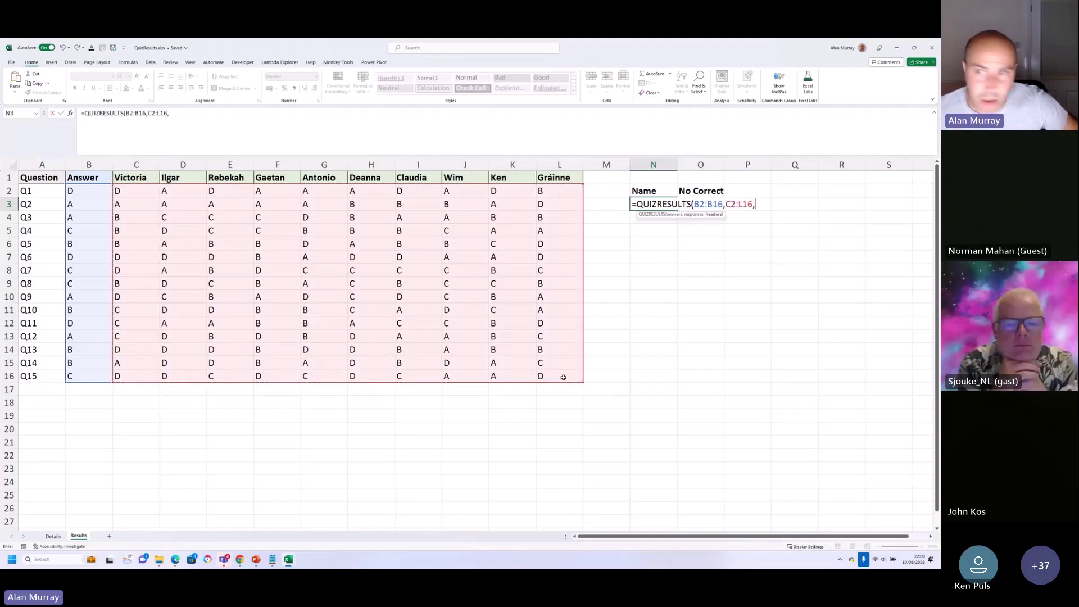
type(",")
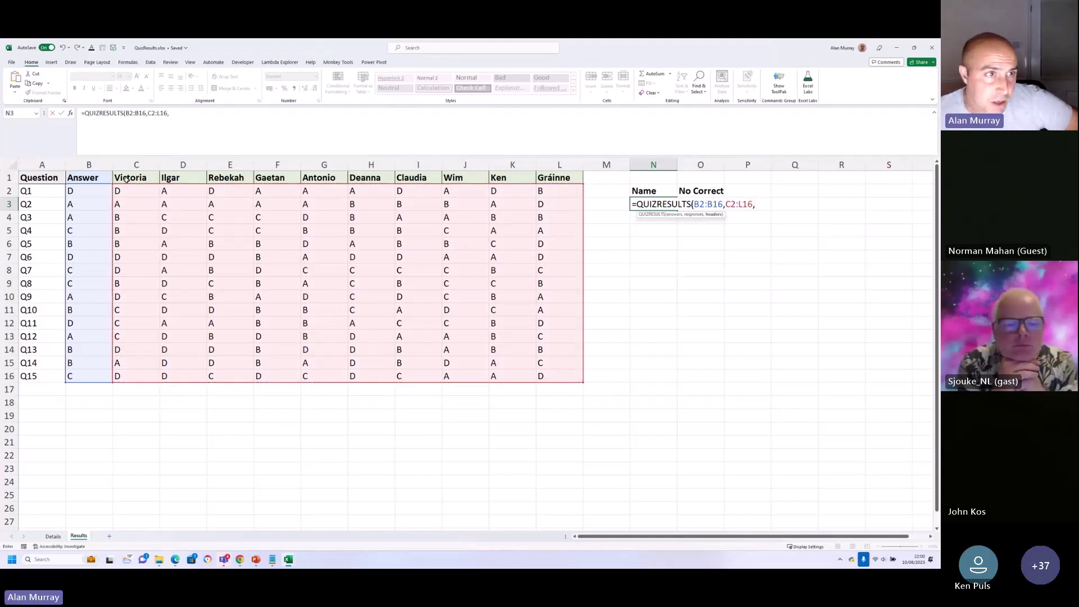
left_click_drag(127, 179, 576, 175)
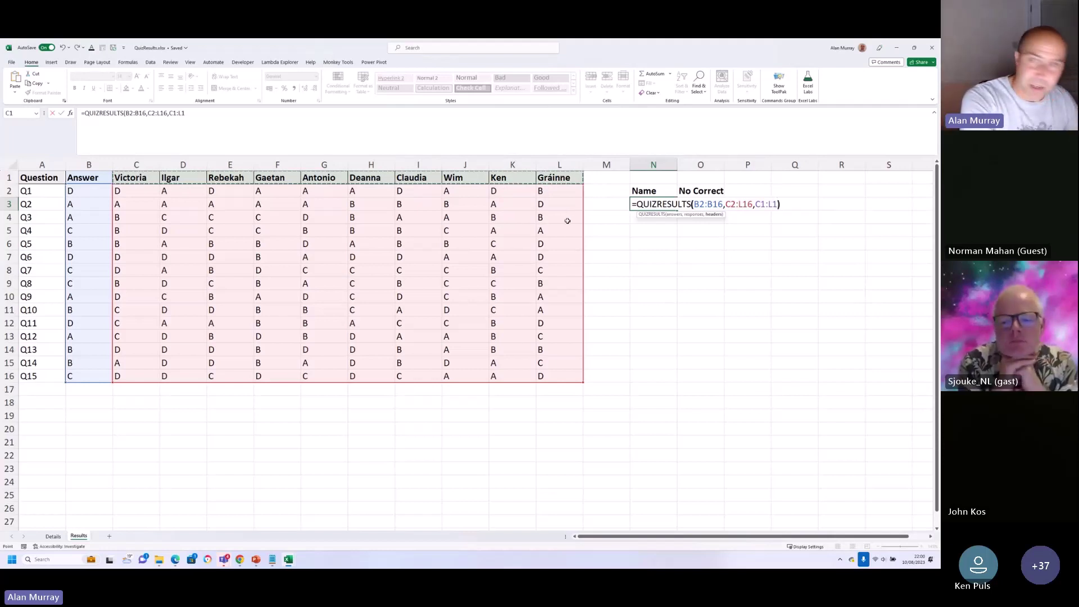
type(")")
key("Return")
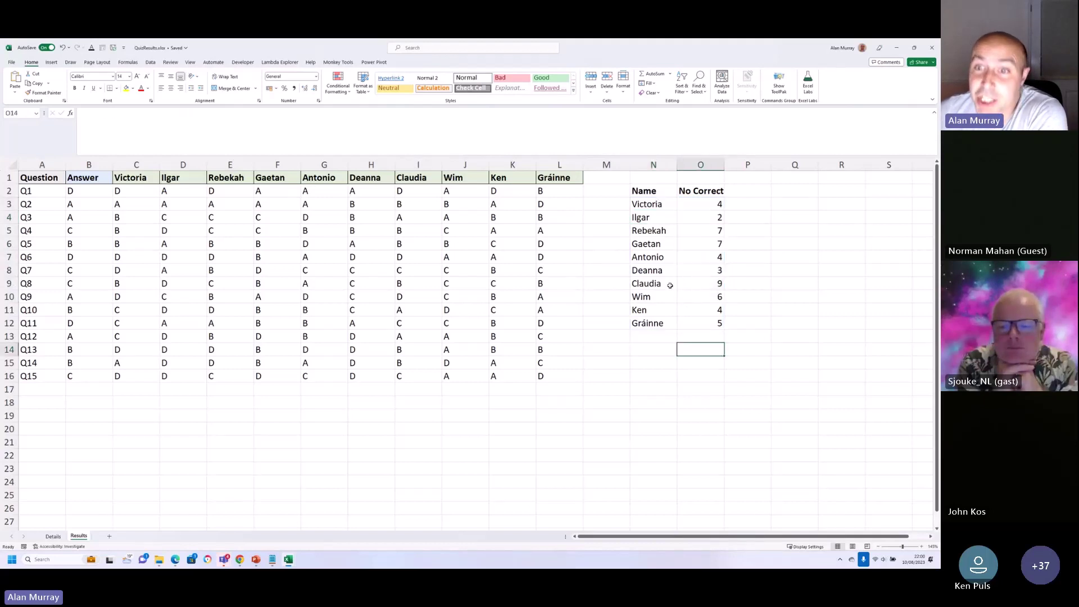
Highlight Claudia's name and score row, then open the Monkey Tools ribbon tab
left_click_drag(669, 285, 767, 290)
left_click(730, 387)
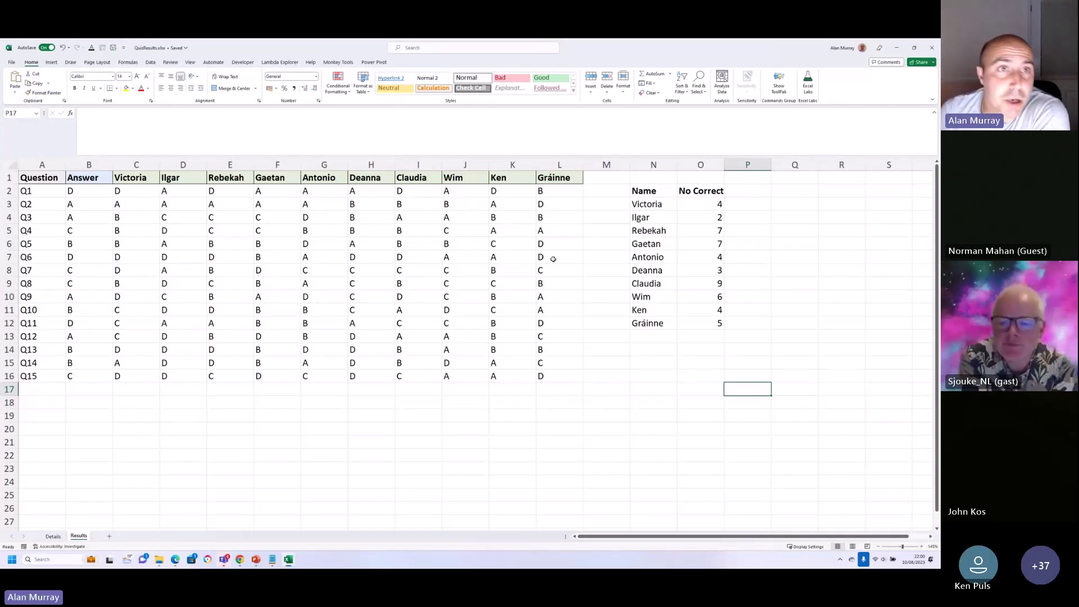
left_click(337, 62)
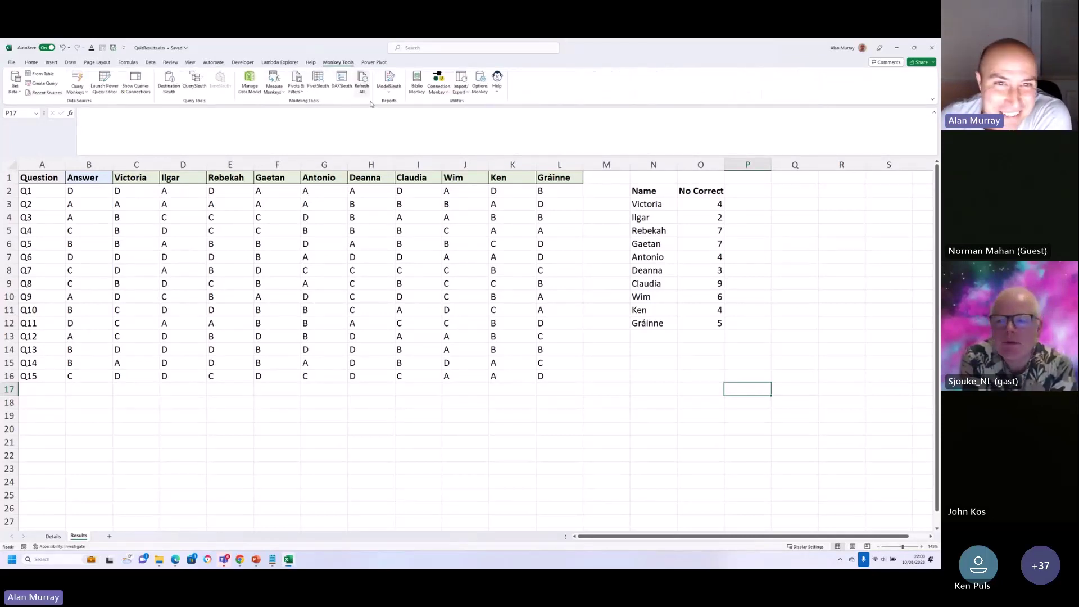
Inject TOPN from Biblio Monkey's LAMBDA folder, replacing the workbook's existing TOPN function
left_click(421, 85)
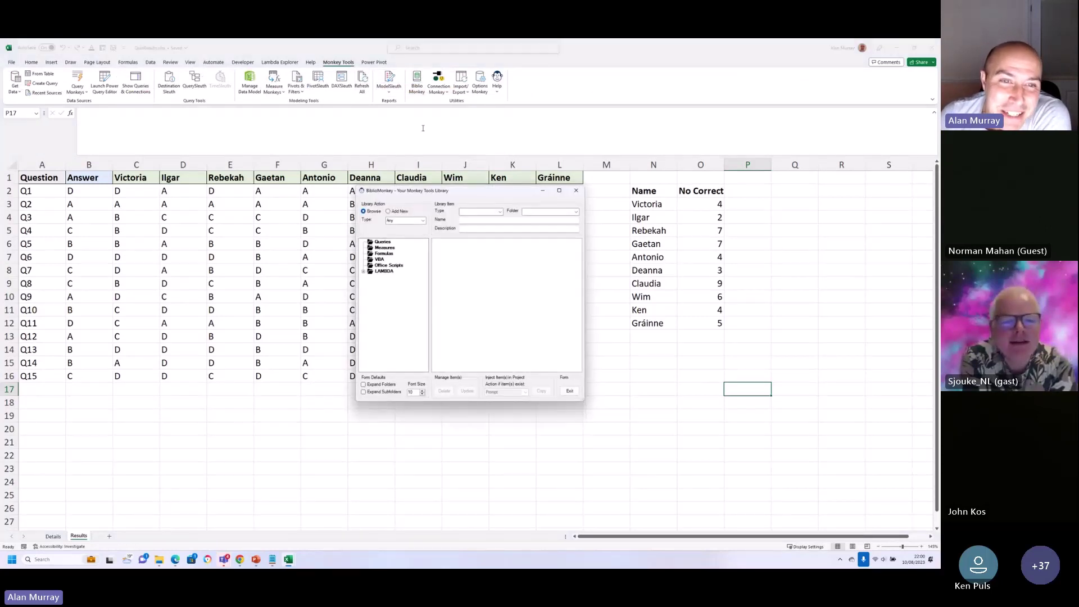
left_click(364, 271)
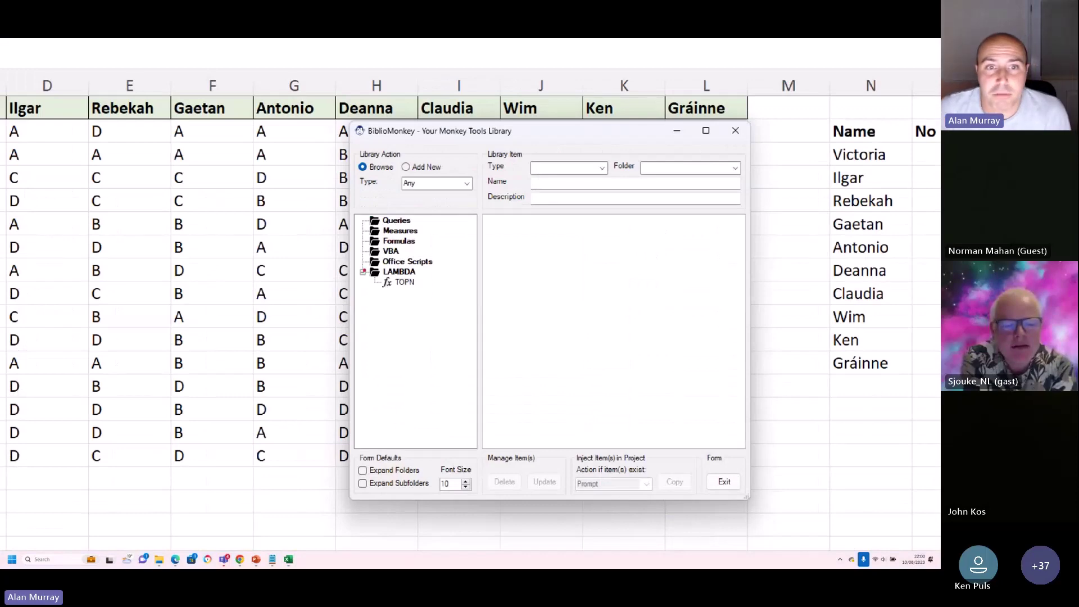
left_click_drag(419, 281, 437, 268)
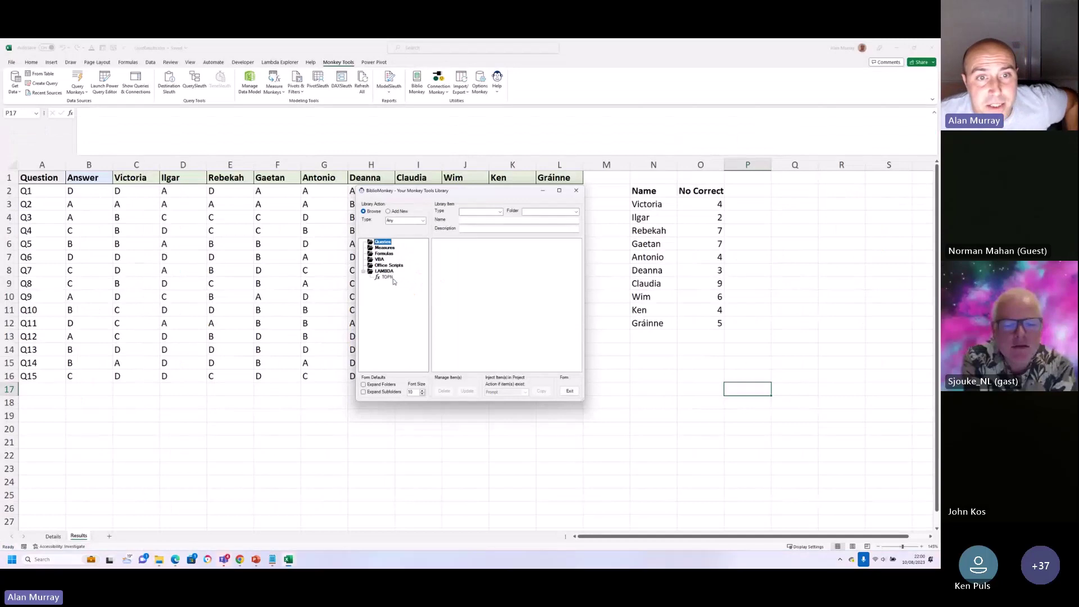
left_click(390, 278)
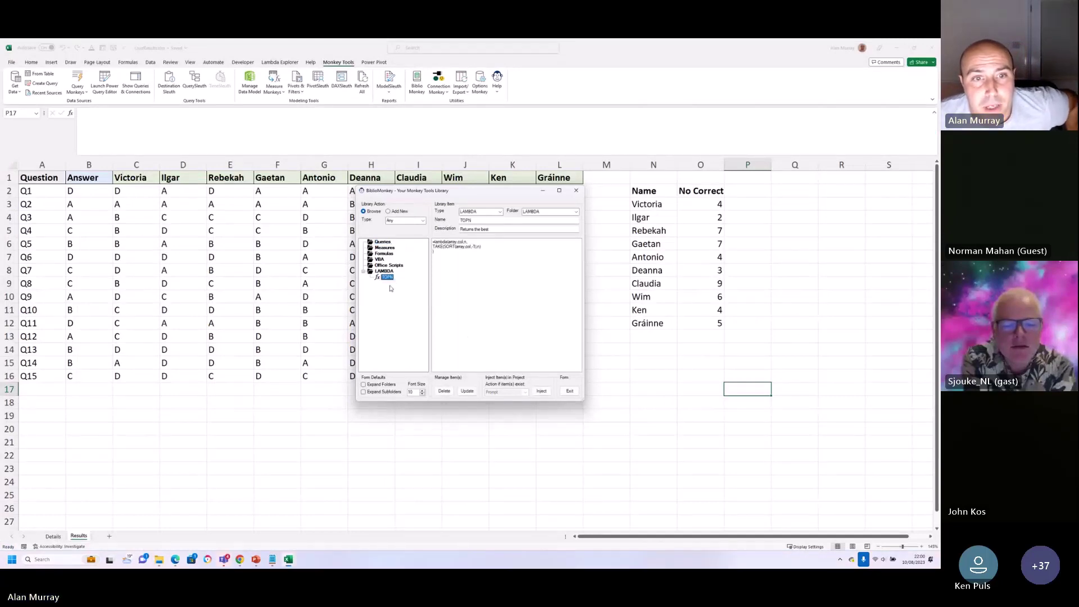
left_click(541, 392)
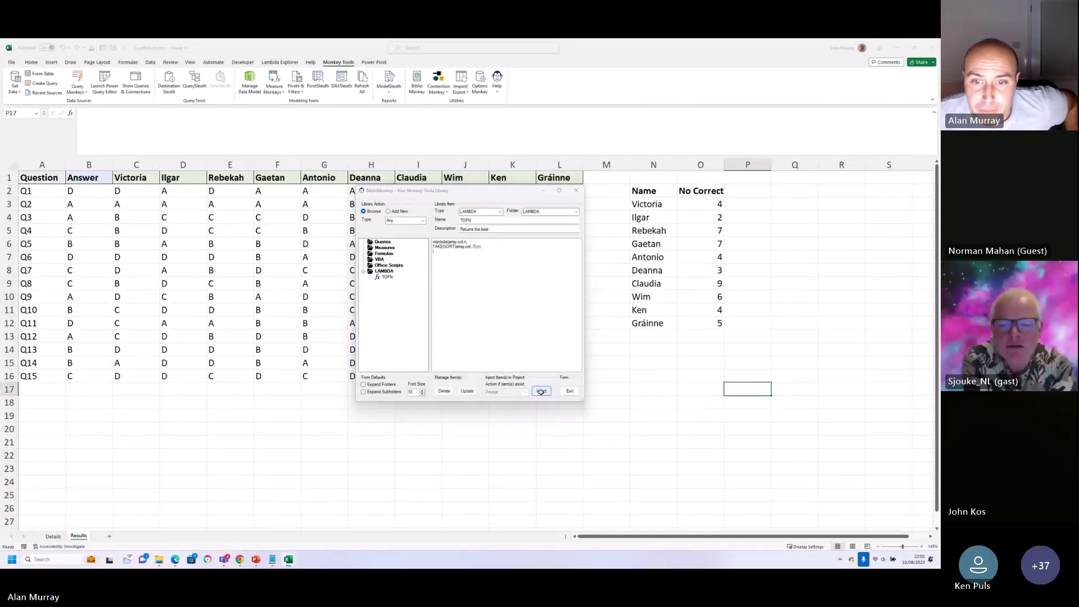
left_click(505, 314)
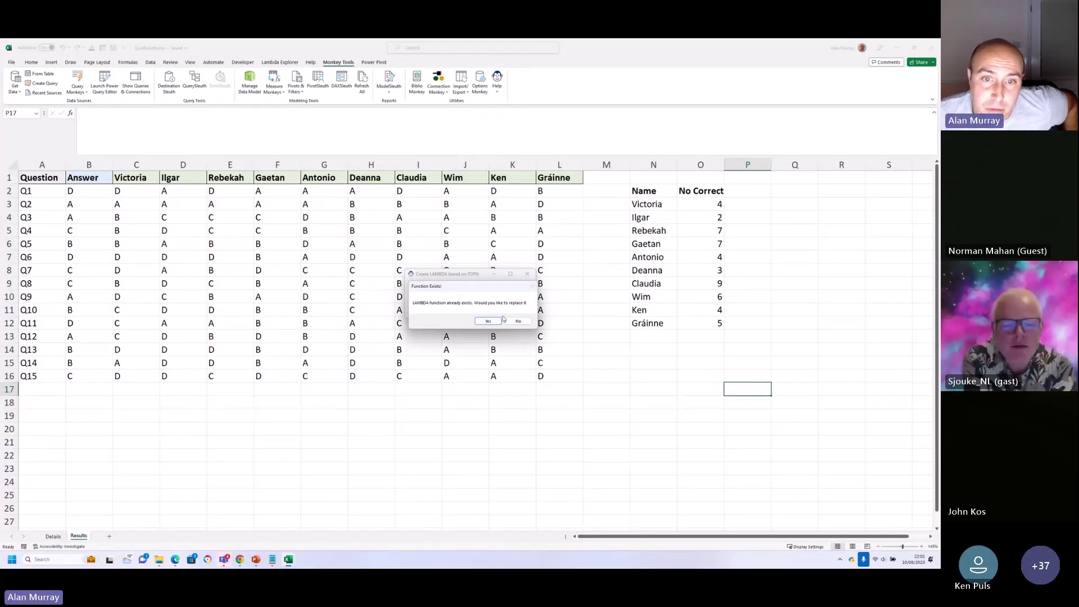
left_click(498, 322)
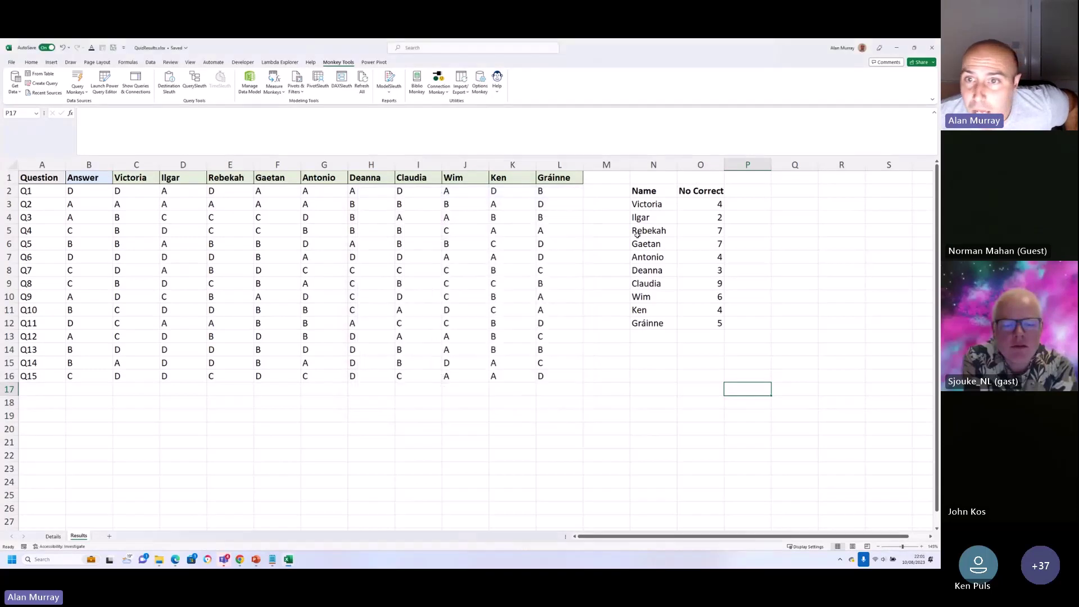
Change N3 to =TOPN(QUIZRESULTS(B2:B16,C2:L16,C1:L1),2,6) to show the top six scorers
left_click(646, 204)
double_click(646, 204)
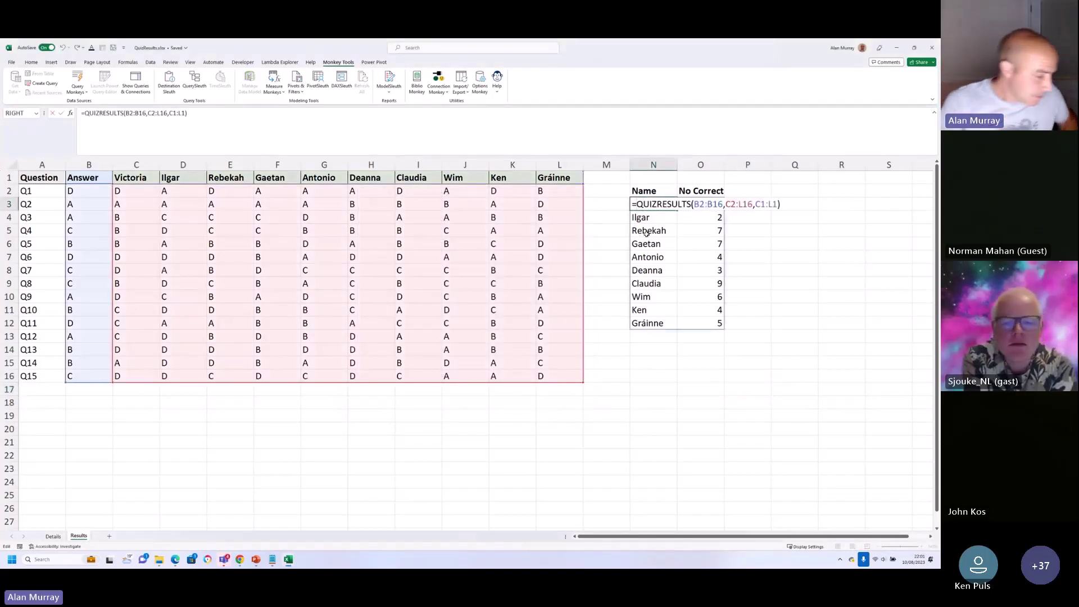
type("to")
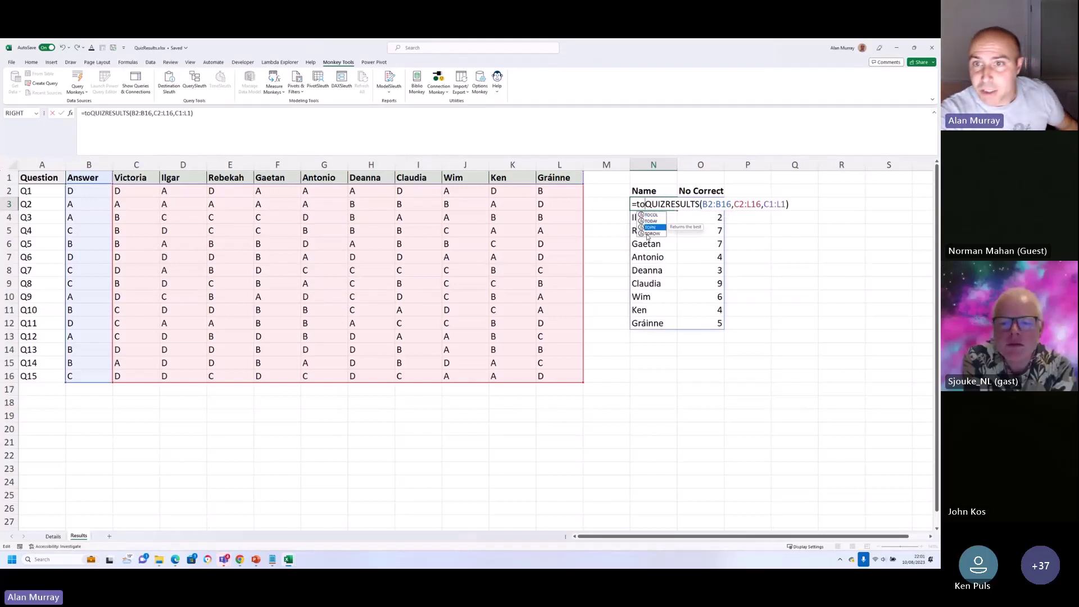
double_click(650, 227)
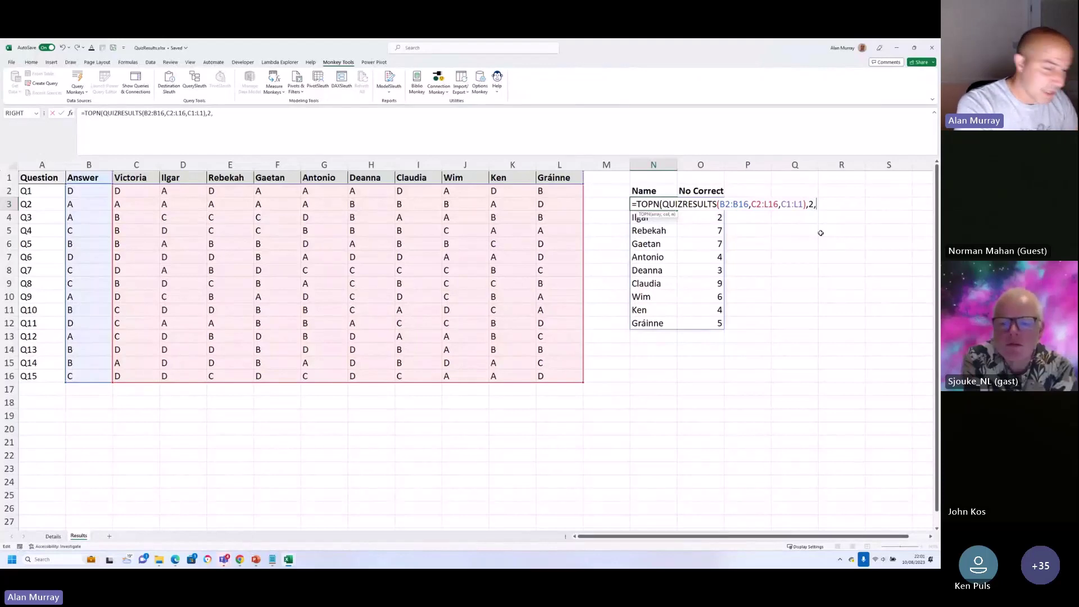
type("6")
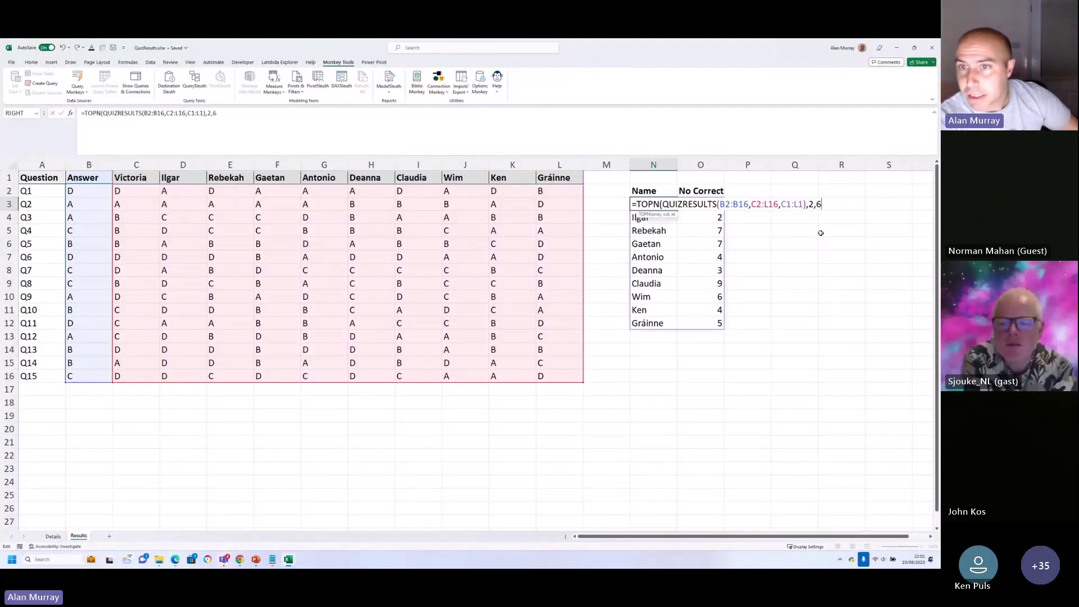
key("Return")
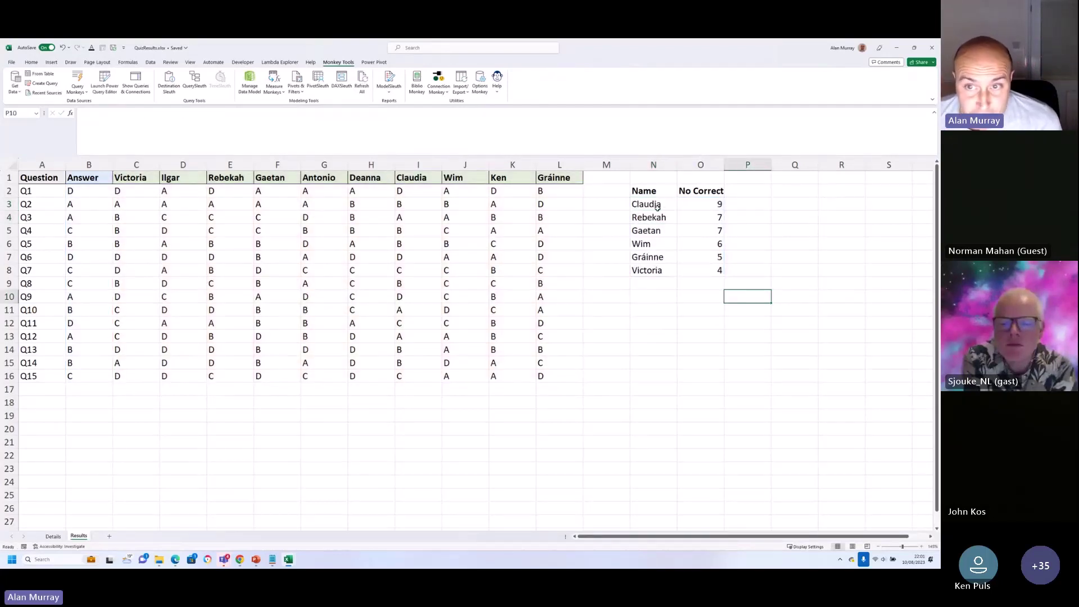
left_click_drag(652, 204, 705, 268)
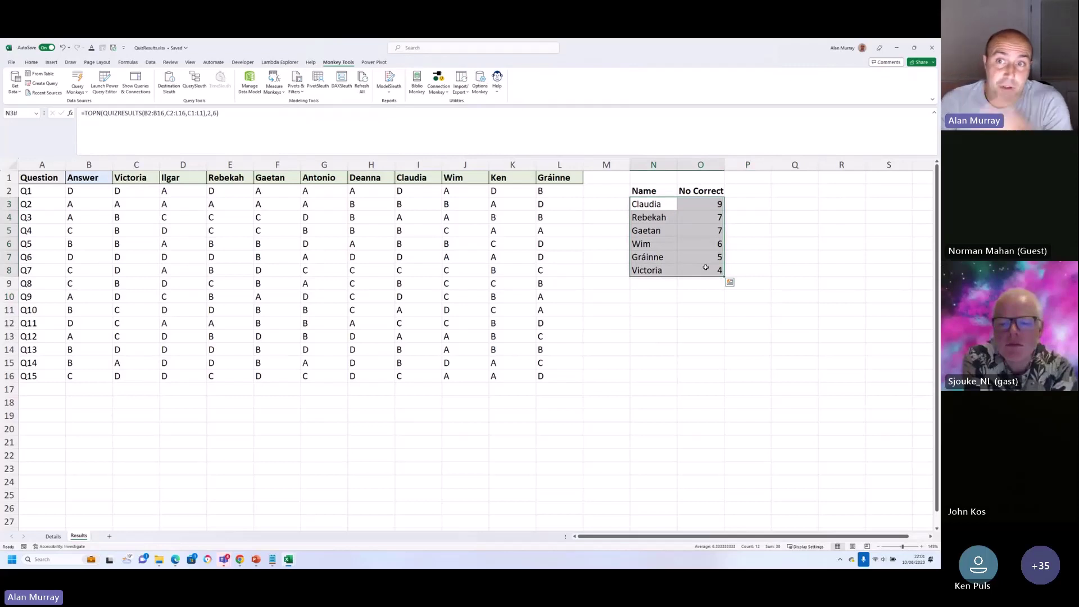
Review the top-six table and N3's TOPN formula, then return to the PowerPoint presentation
left_click(652, 202)
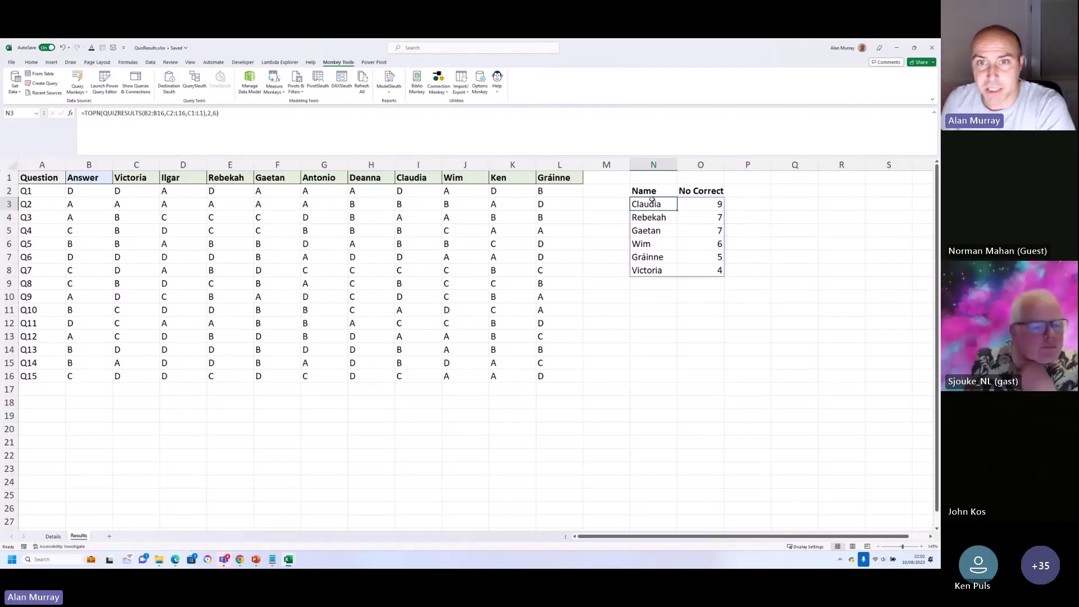
left_click_drag(33, 178, 531, 392)
left_click(485, 441)
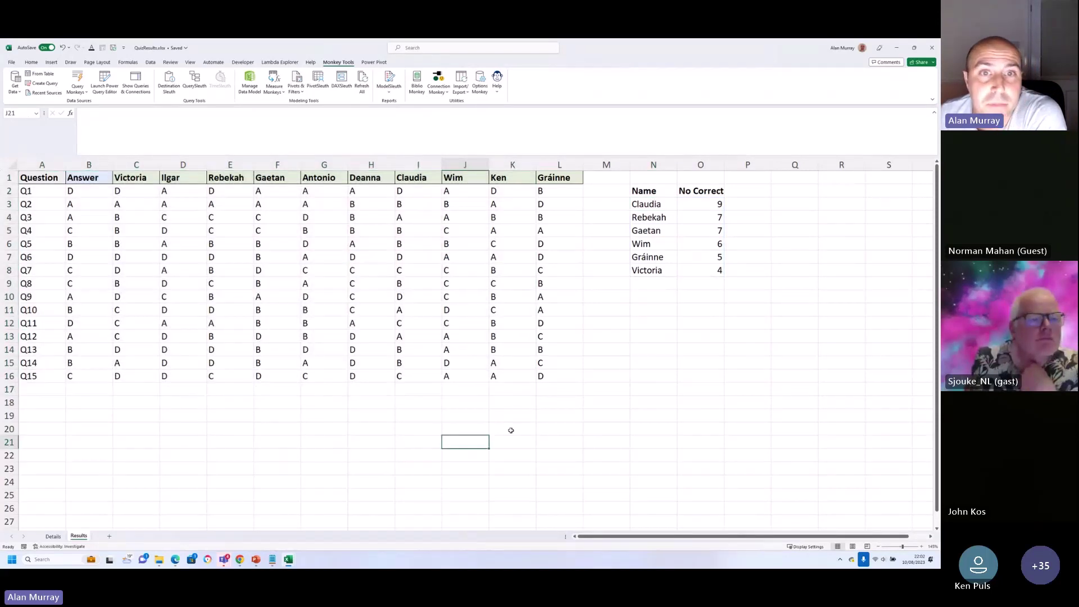
left_click(630, 353)
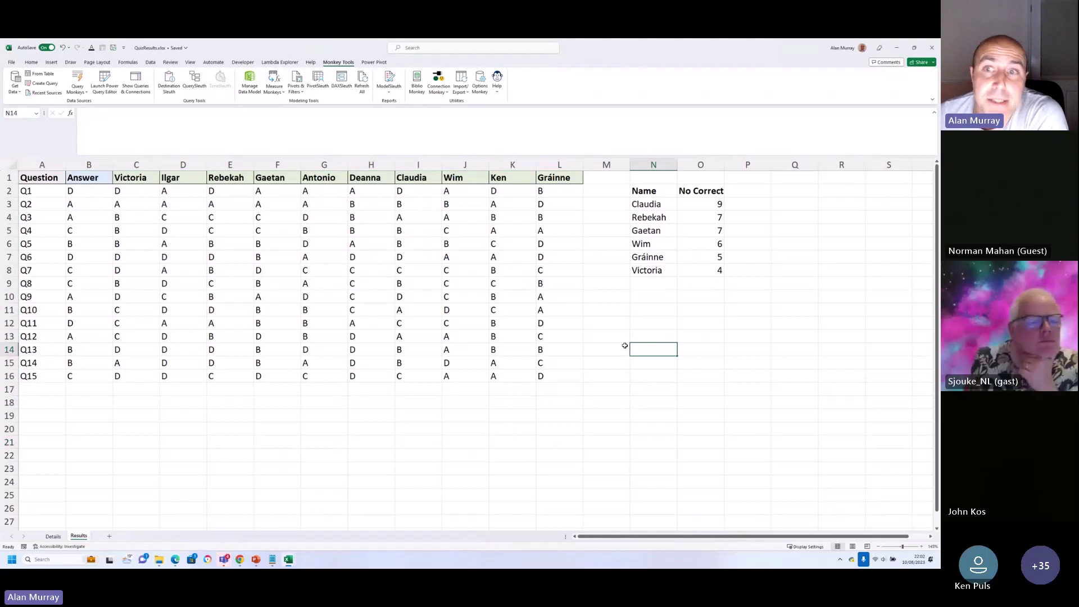
left_click(670, 301)
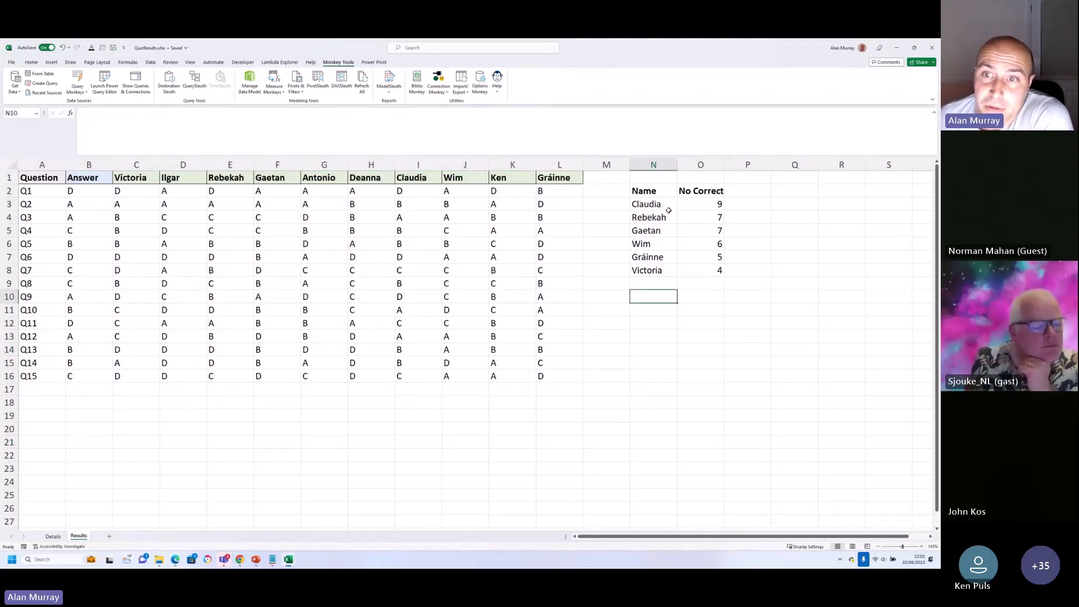
left_click(668, 207)
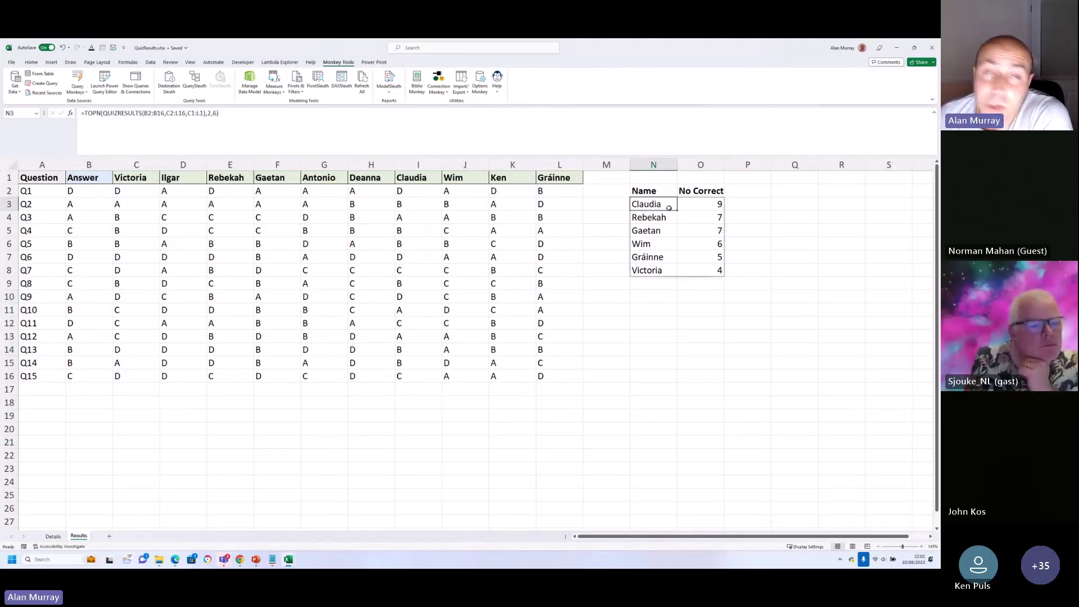
left_click(692, 327)
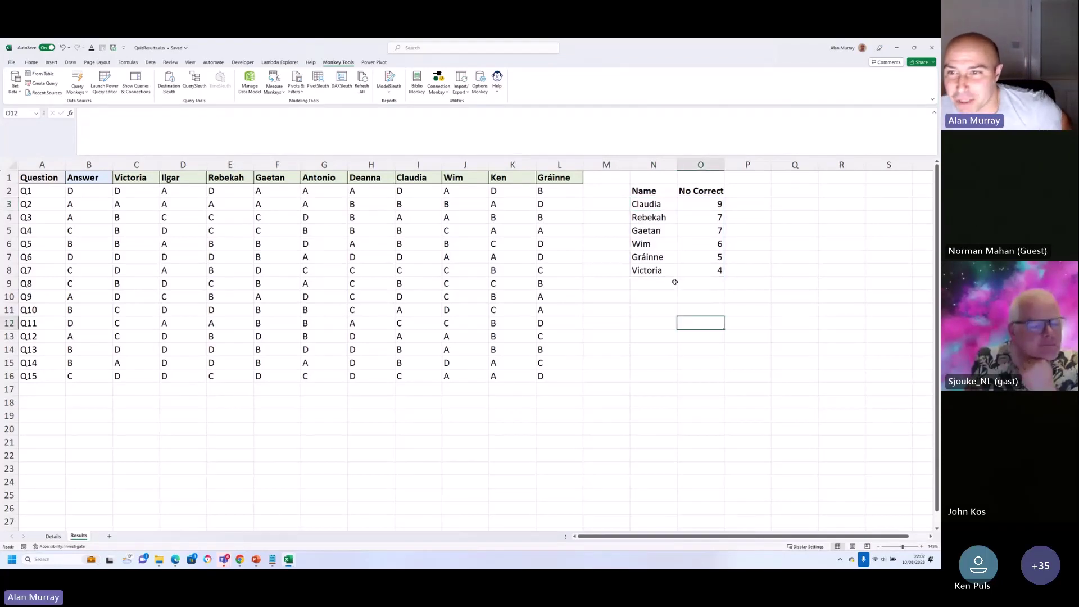
left_click(665, 205)
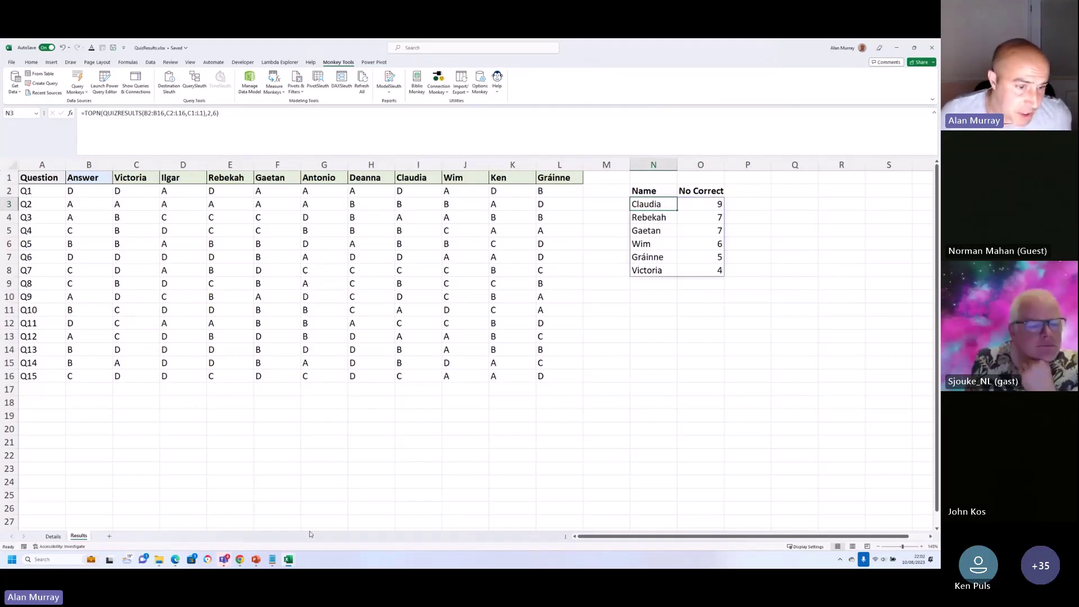
left_click(256, 559)
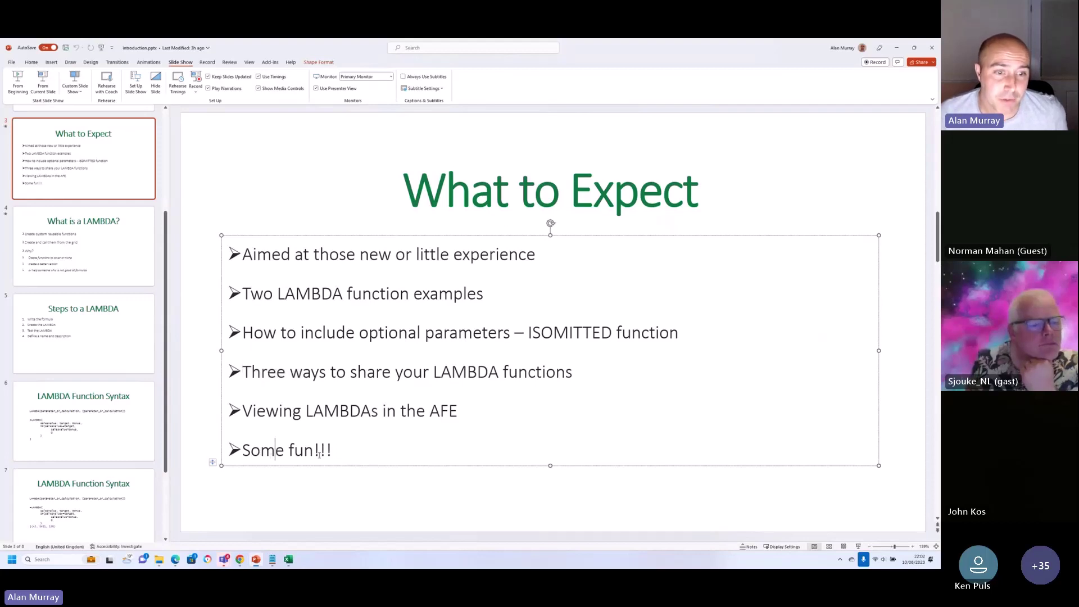
triple_click(272, 452)
left_click(352, 422)
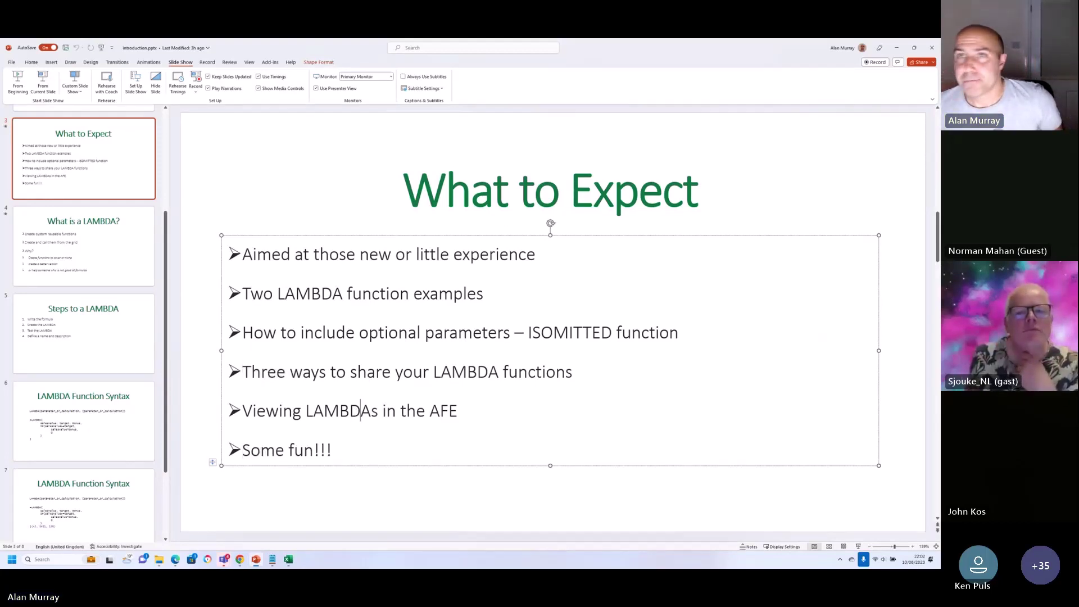
left_click(216, 142)
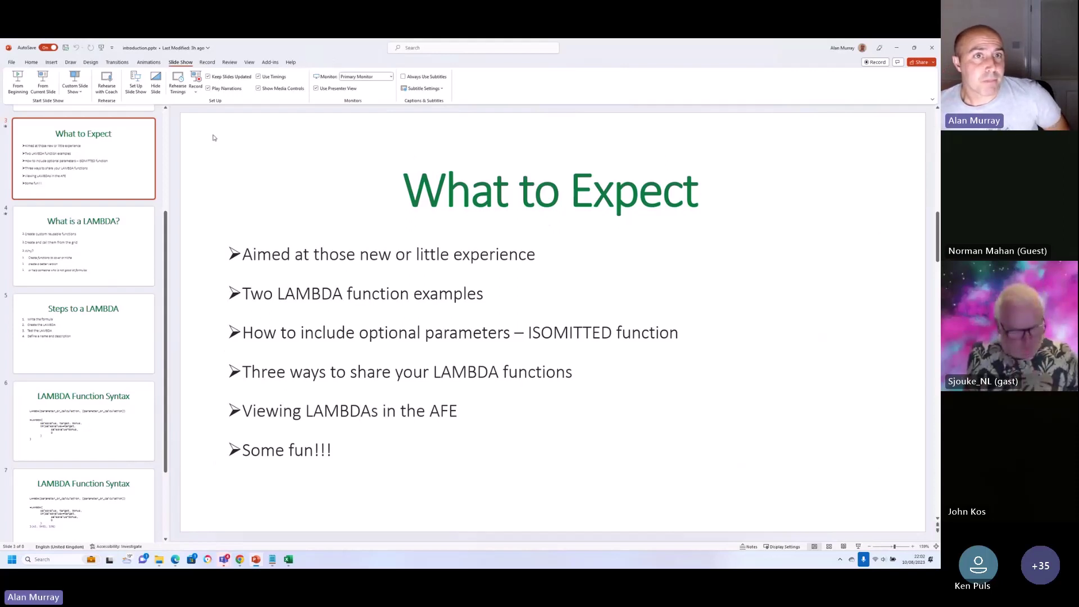